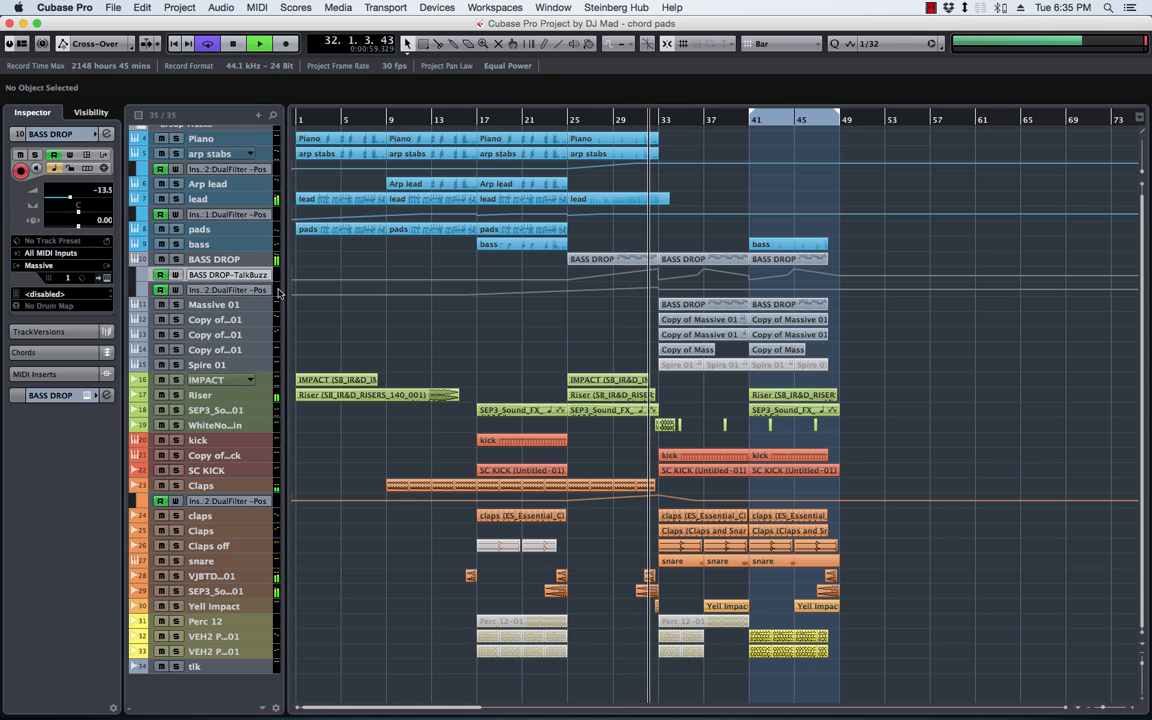
Move the start of the BASS DROP track's DualFilter position automation ramp to bar 22 and audition the change
{"action": "left_click_drag", "start_coordinate": [278, 292], "coordinate": [278, 528]}
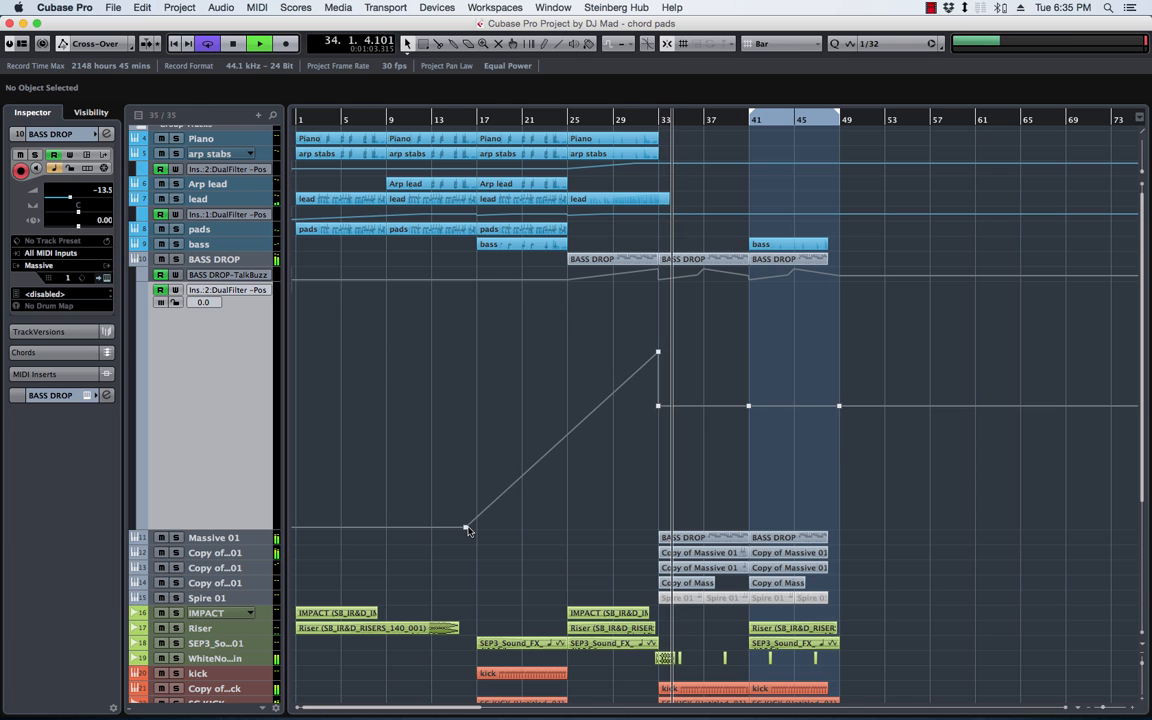
{"action": "left_click_drag", "start_coordinate": [465, 527], "coordinate": [533, 527]}
{"action": "key", "text": "space"}
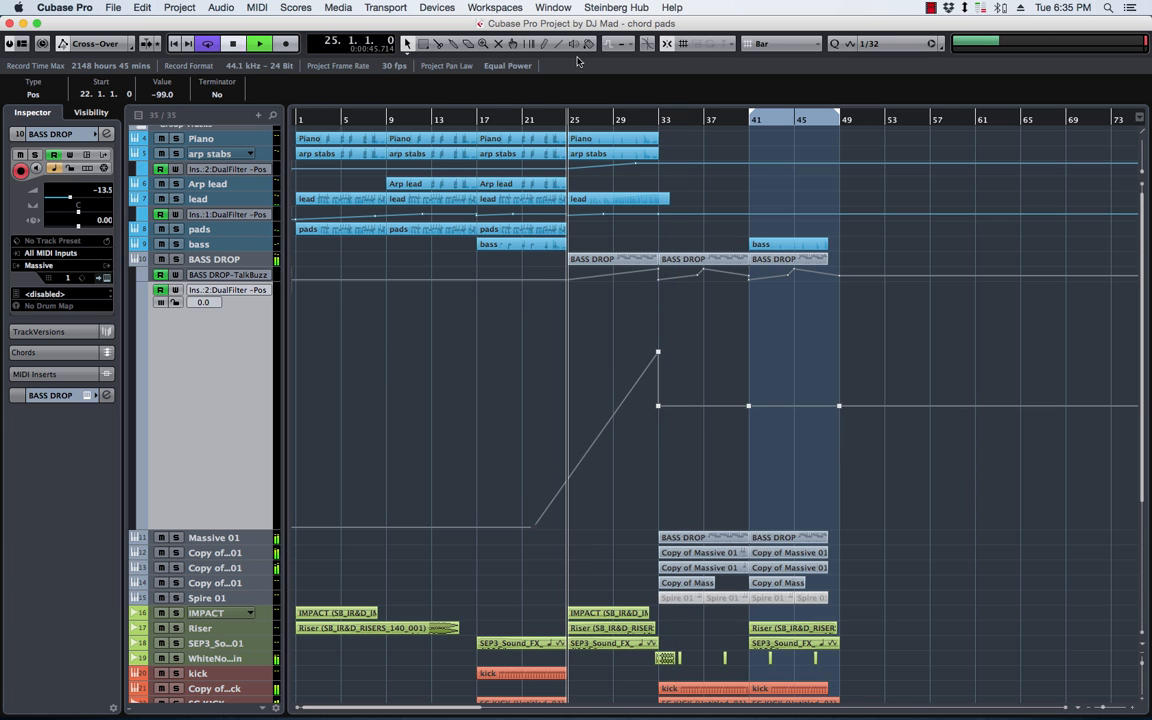
{"action": "key", "text": "space"}
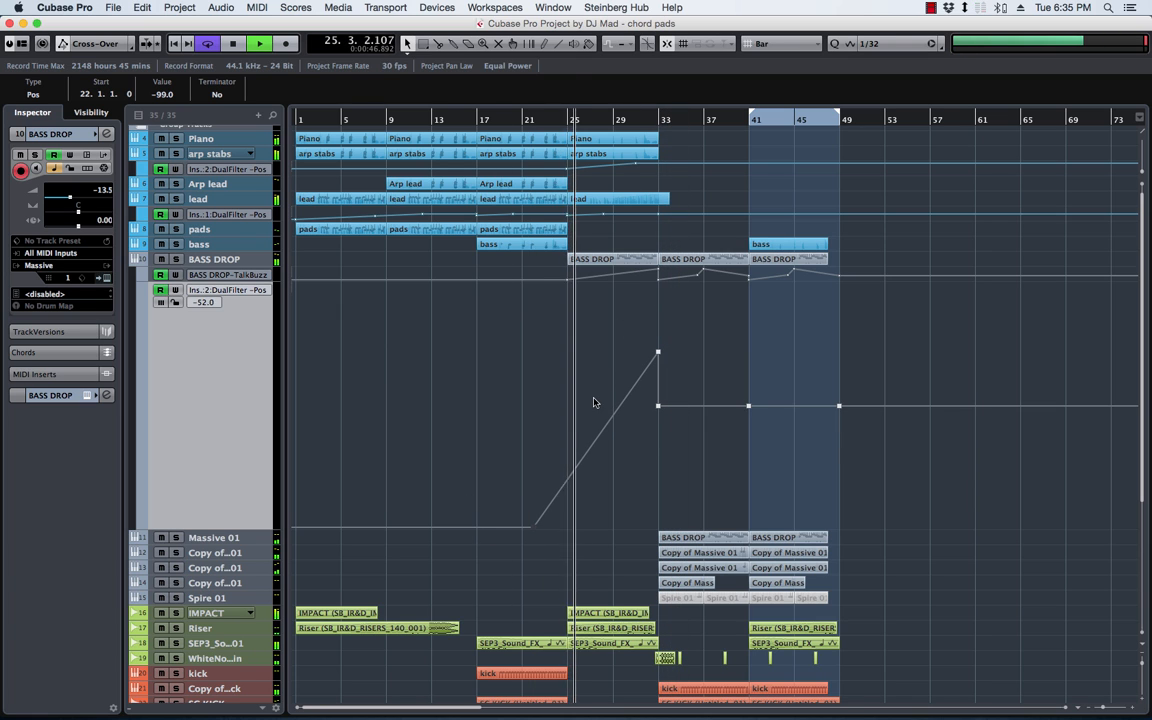
{"action": "key", "text": "space"}
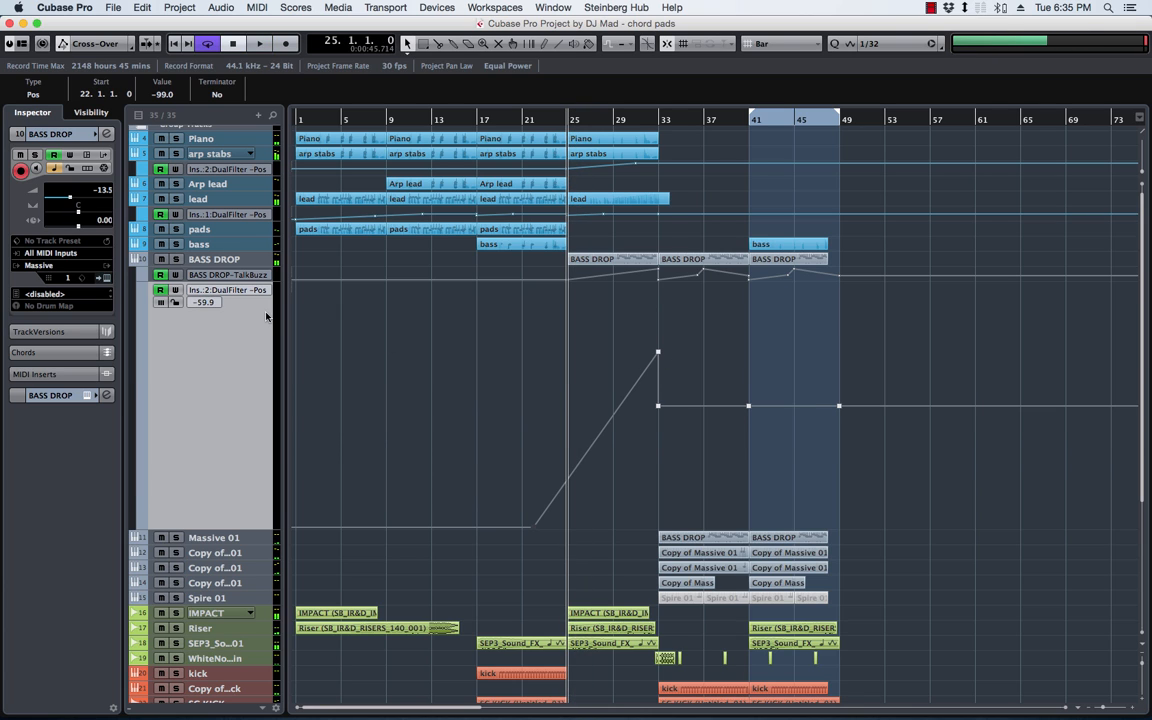
{"action": "key", "text": "z"}
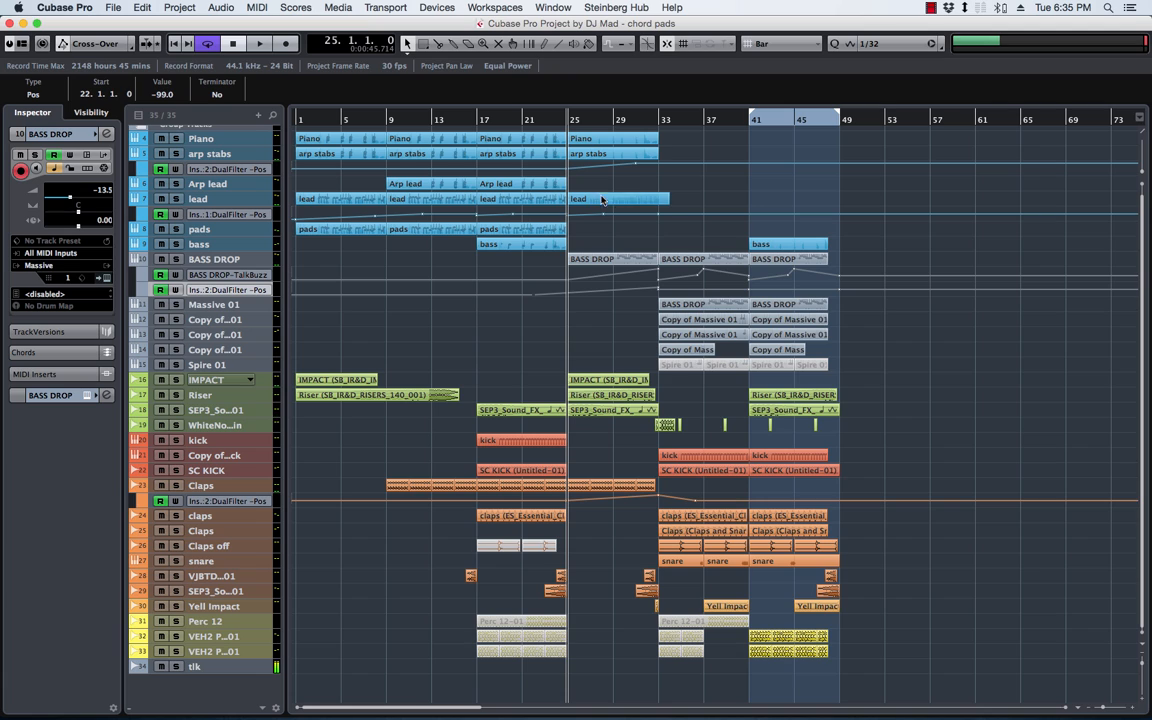
Select the Piano track and show the Chord Pads
{"action": "left_click", "coordinate": [231, 140]}
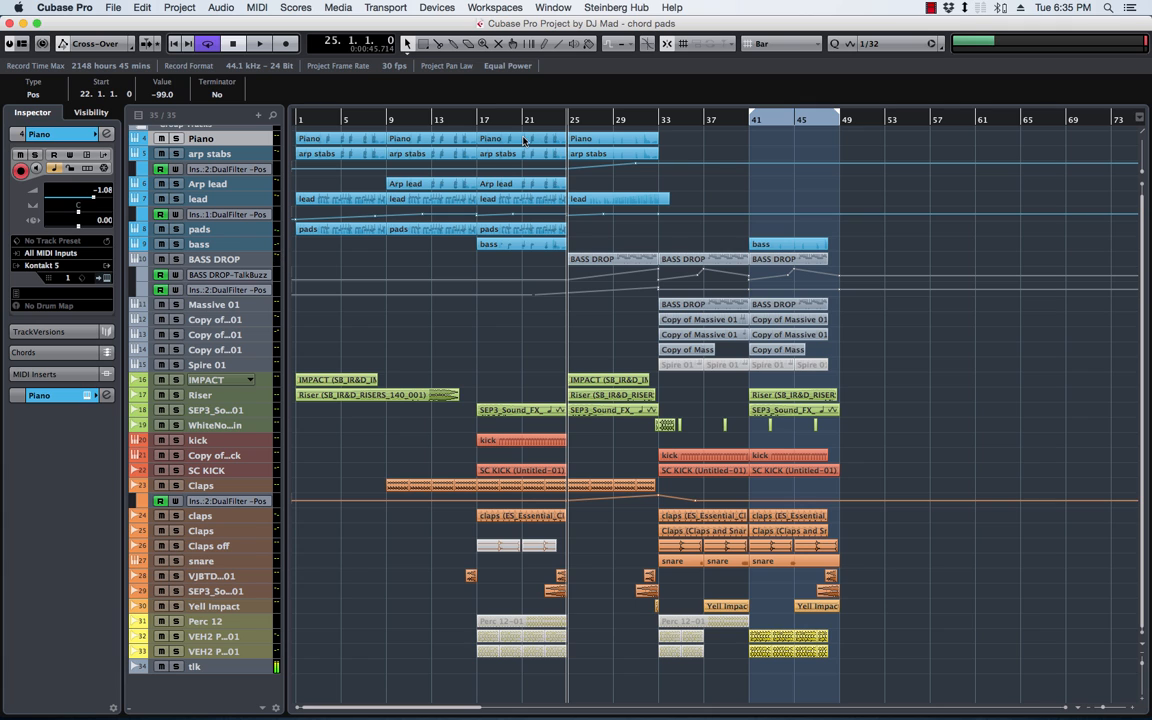
{"action": "left_click", "coordinate": [208, 8]}
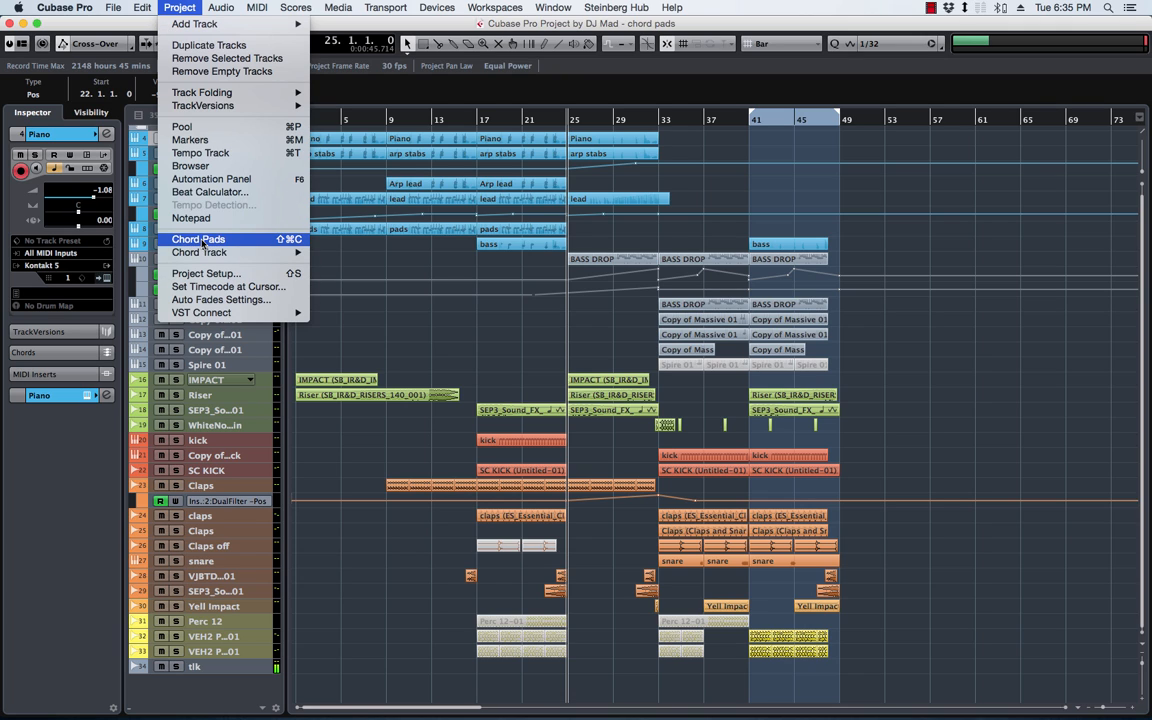
{"action": "left_click", "coordinate": [204, 240]}
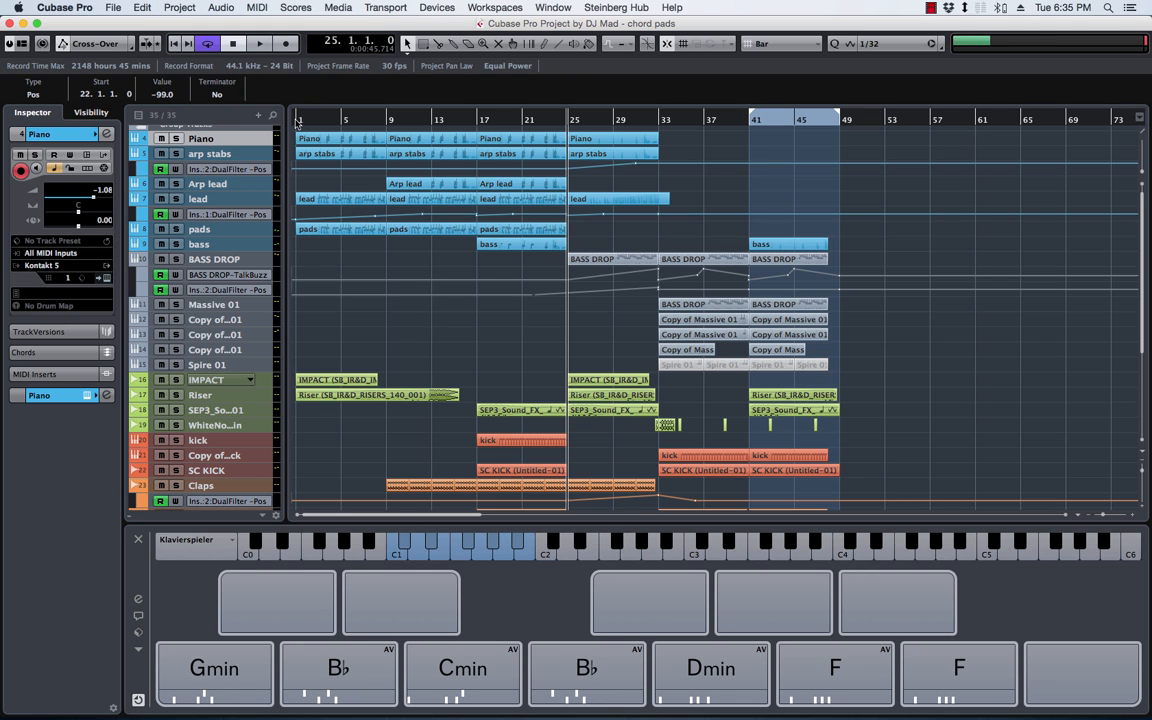
Play the song from bar 1 with the Piano track soloed, stopping playback and clearing the solo after listening
{"action": "left_click", "coordinate": [298, 120]}
{"action": "key", "text": "space"}
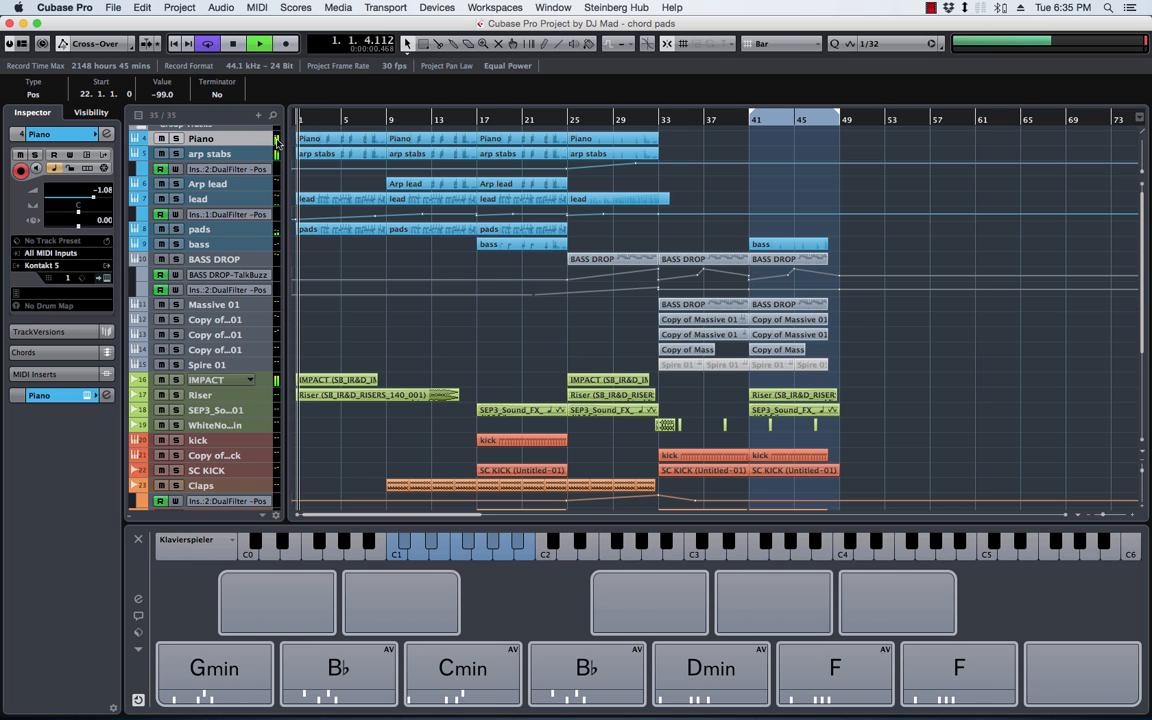
{"action": "left_click", "coordinate": [176, 139]}
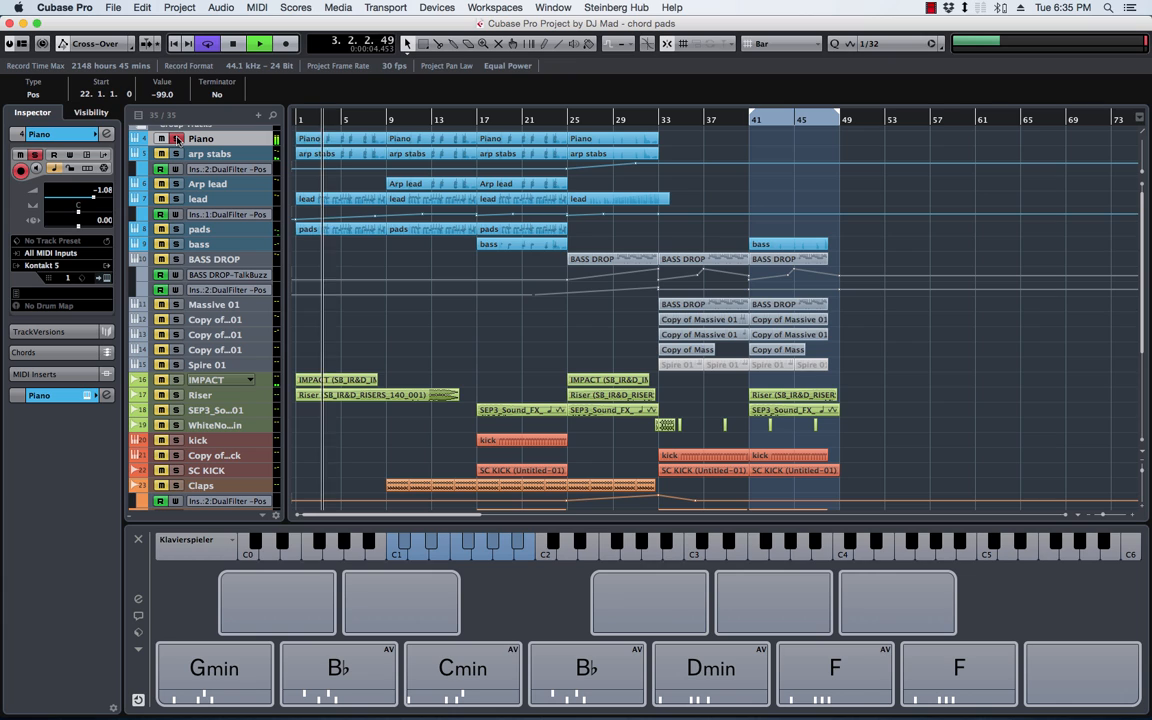
{"action": "key", "text": "space"}
{"action": "left_click", "coordinate": [177, 140]}
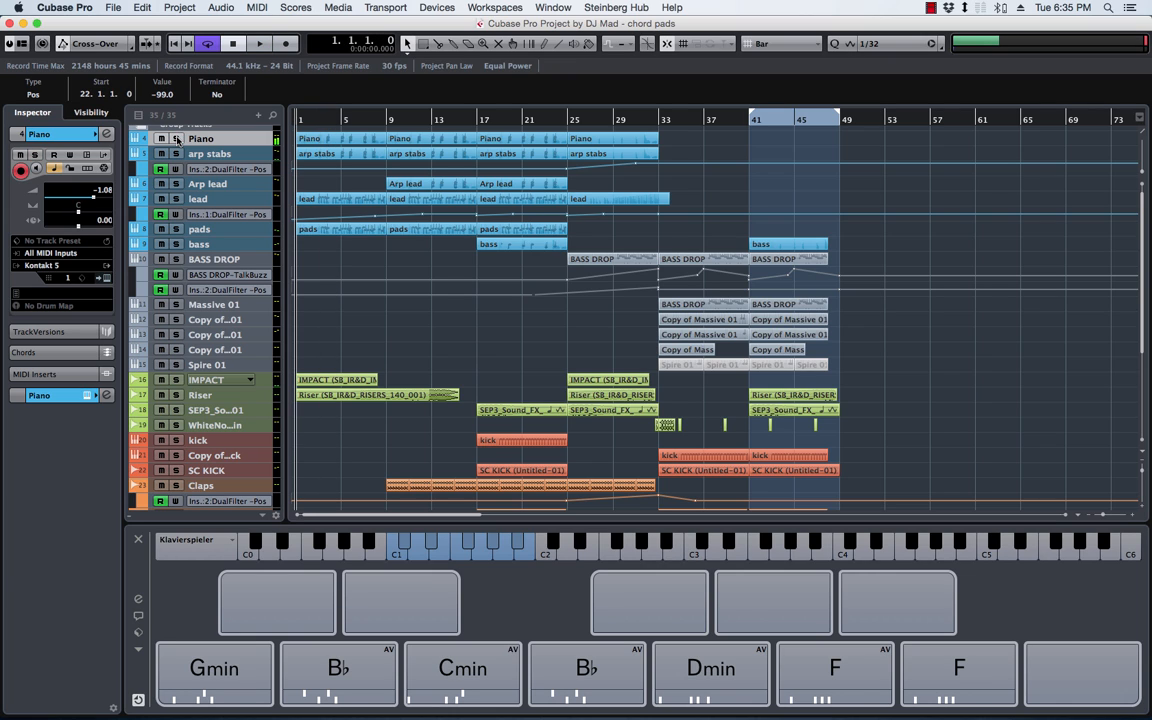
Audition the Gmin, B♭, Cmin and Dmin chord pads in various orders with the piano sound
{"action": "left_click", "coordinate": [211, 698]}
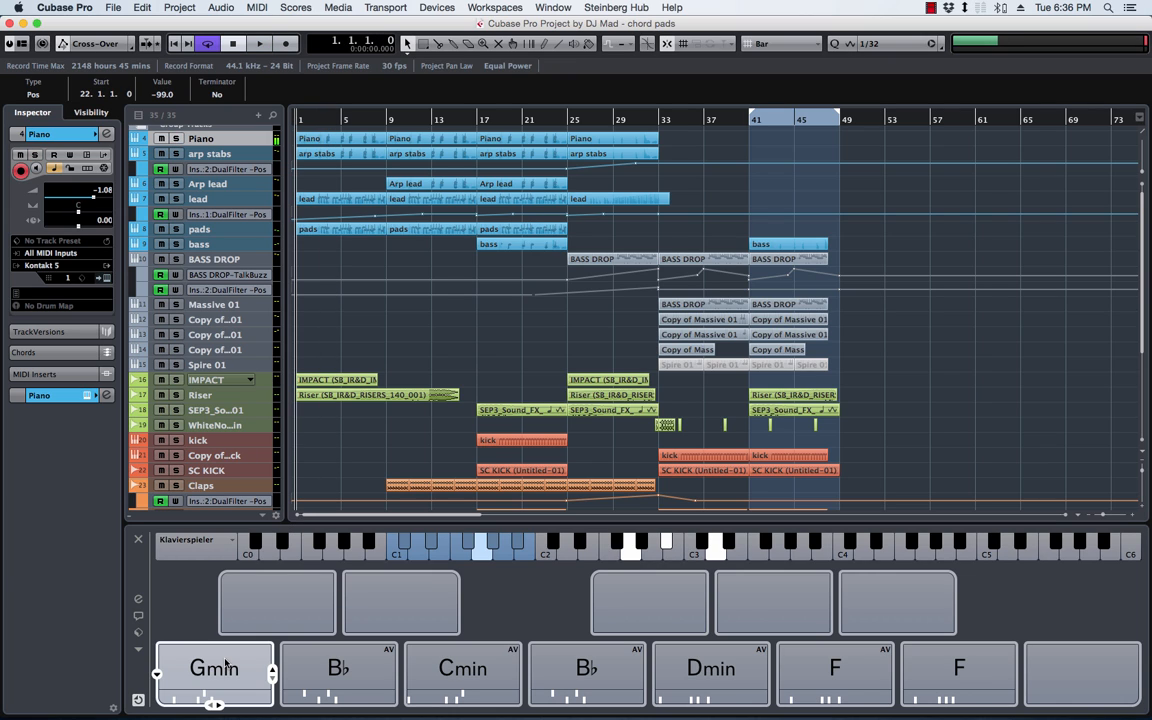
{"action": "left_click", "coordinate": [338, 670]}
{"action": "left_click", "coordinate": [463, 690]}
{"action": "left_click", "coordinate": [588, 692]}
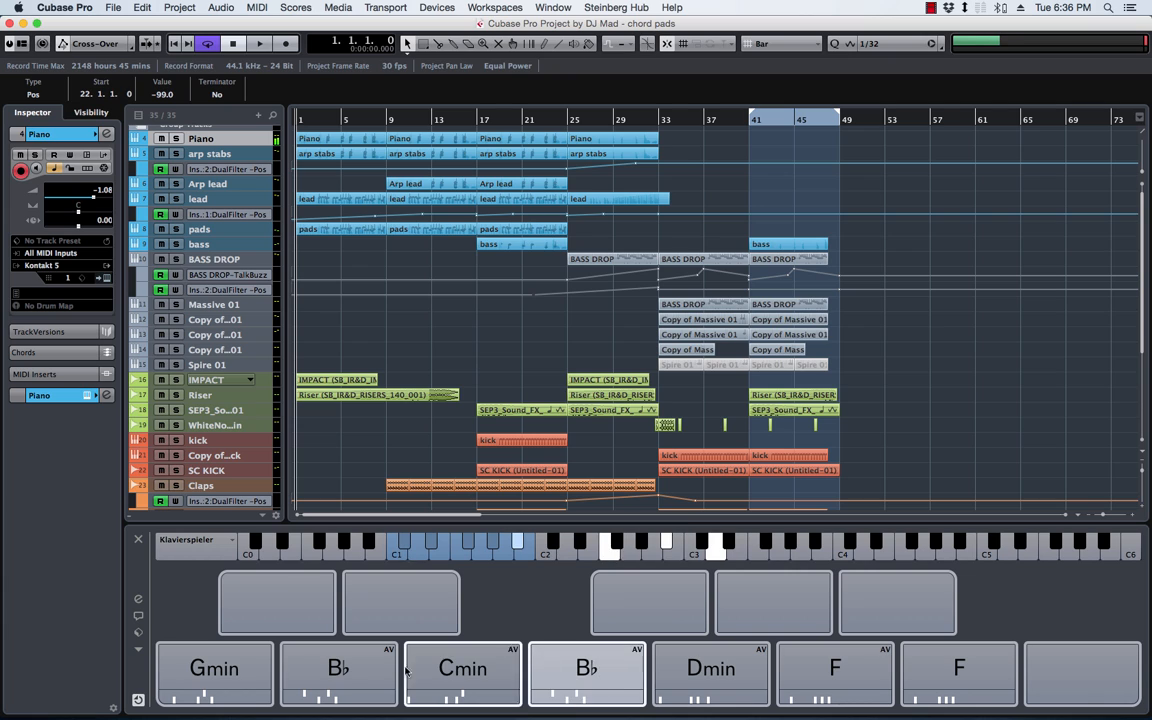
{"action": "left_click", "coordinate": [206, 698]}
{"action": "left_click", "coordinate": [342, 687]}
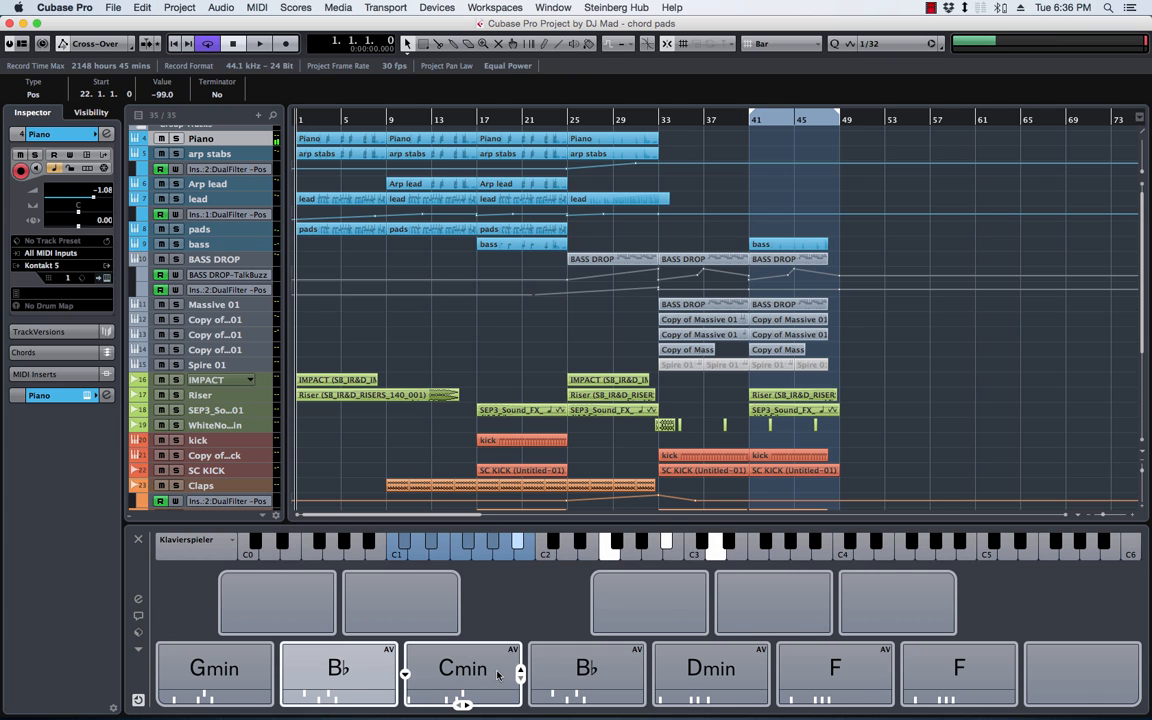
{"action": "left_click", "coordinate": [463, 678]}
{"action": "left_click", "coordinate": [700, 670]}
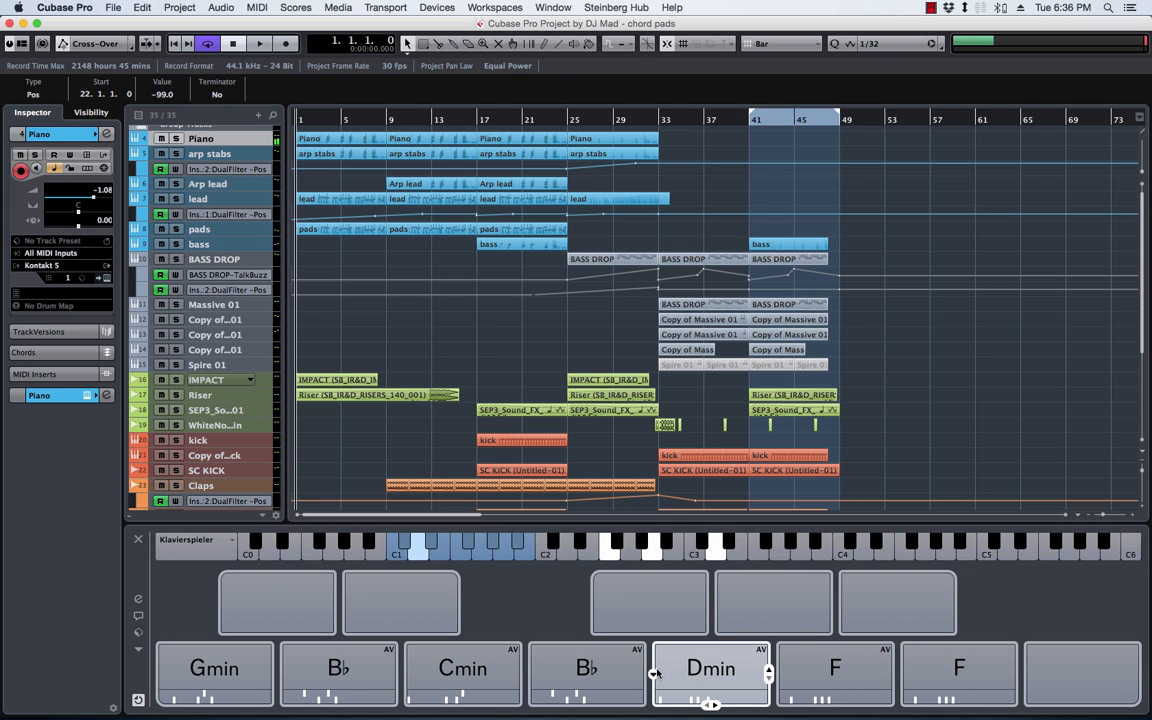
{"action": "left_click", "coordinate": [588, 688]}
{"action": "left_click", "coordinate": [212, 692]}
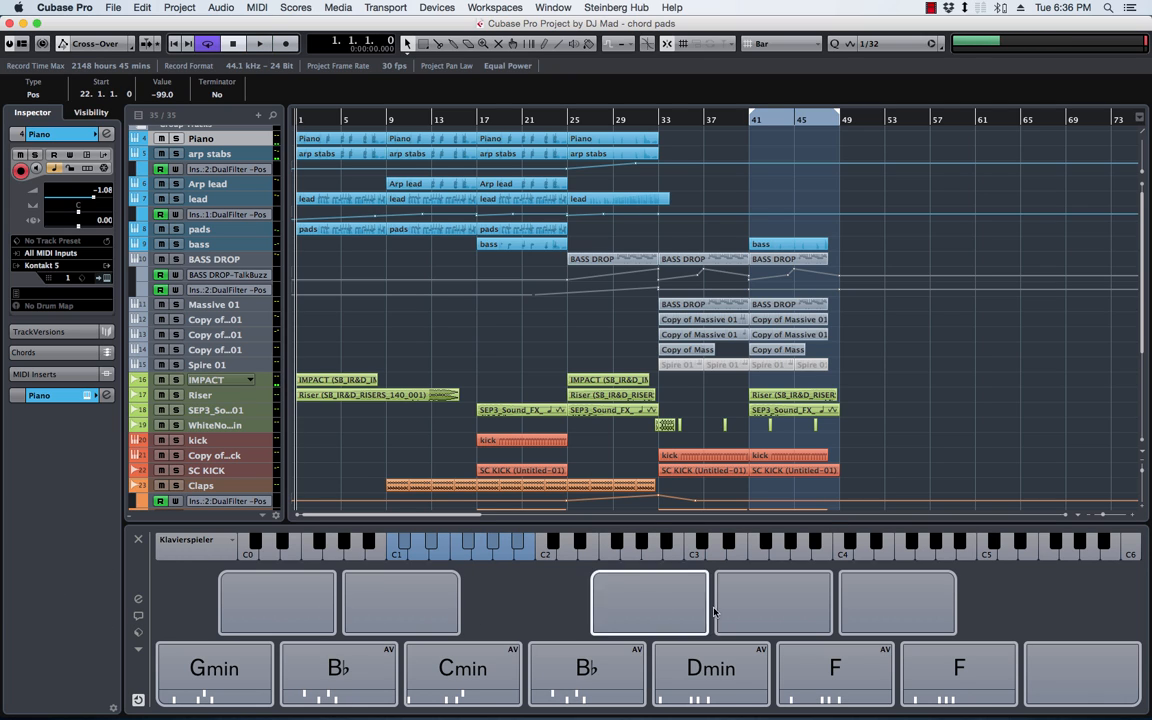
Examine the loadable minor chord pad presets and the chord pads' player setup options
{"action": "left_click", "coordinate": [138, 633]}
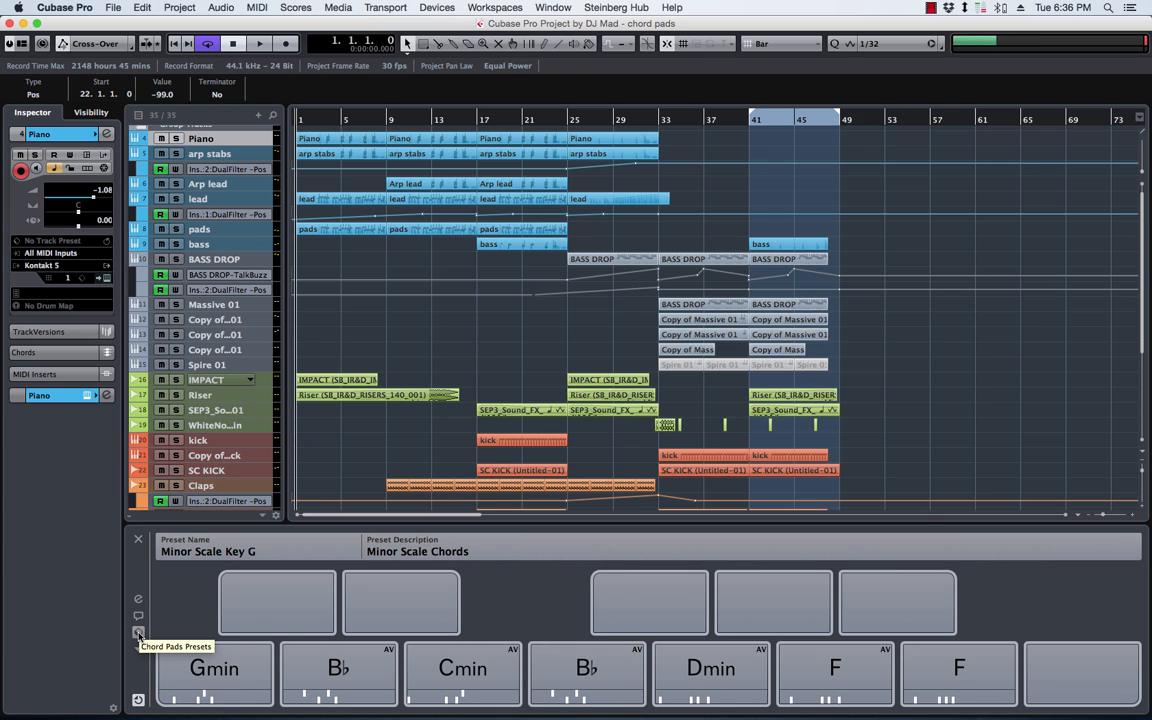
{"action": "left_click", "coordinate": [138, 633]}
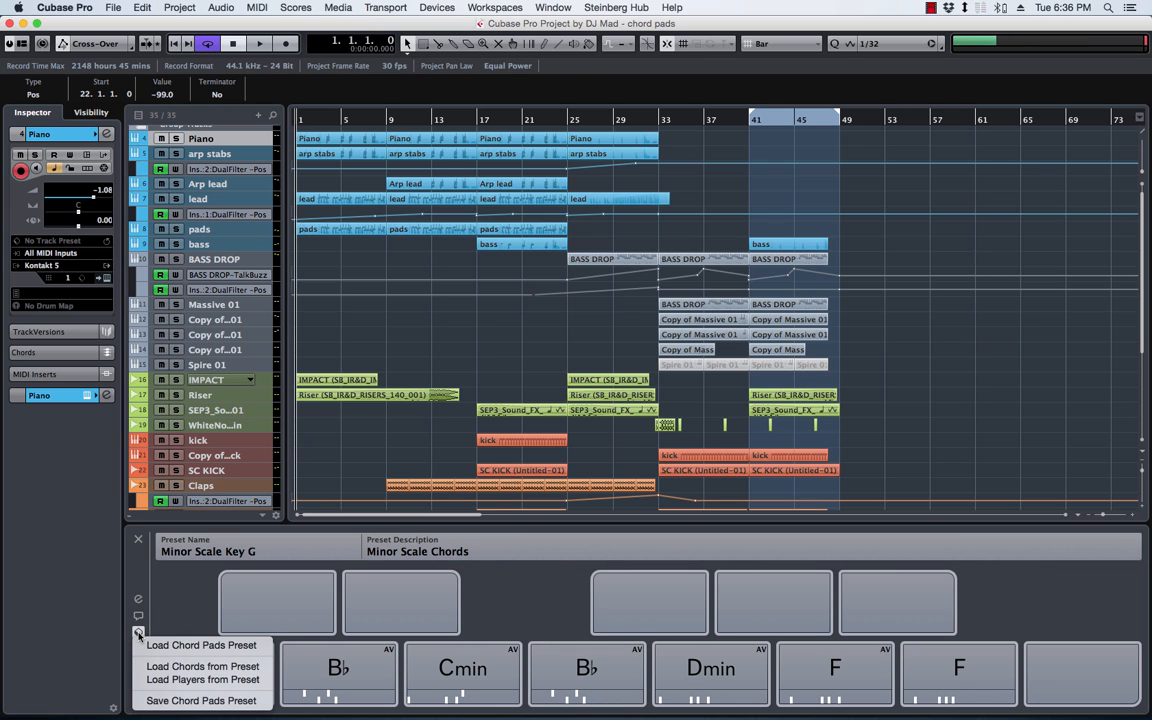
{"action": "left_click", "coordinate": [190, 643]}
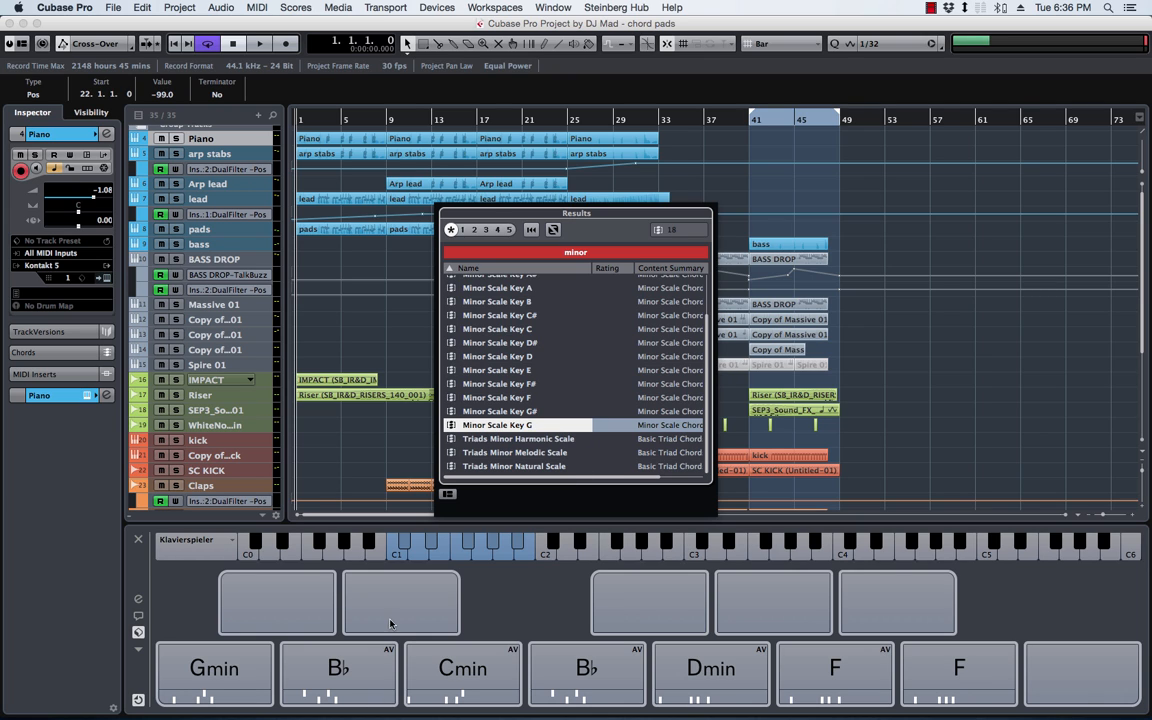
{"action": "left_click", "coordinate": [139, 632]}
{"action": "left_click", "coordinate": [138, 600]}
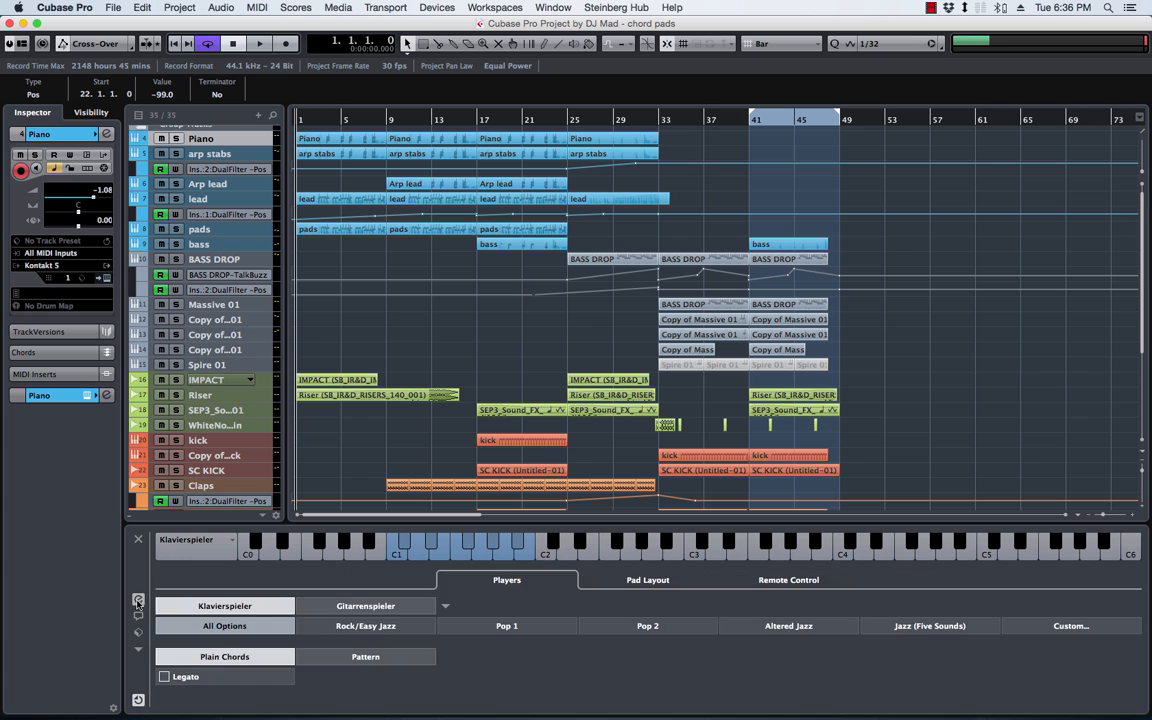
{"action": "left_click", "coordinate": [138, 600]}
Open the Chord Assistant's Circle of Fifths for the Gmin pad and audition the central Gmin chord
{"action": "left_click", "coordinate": [138, 615]}
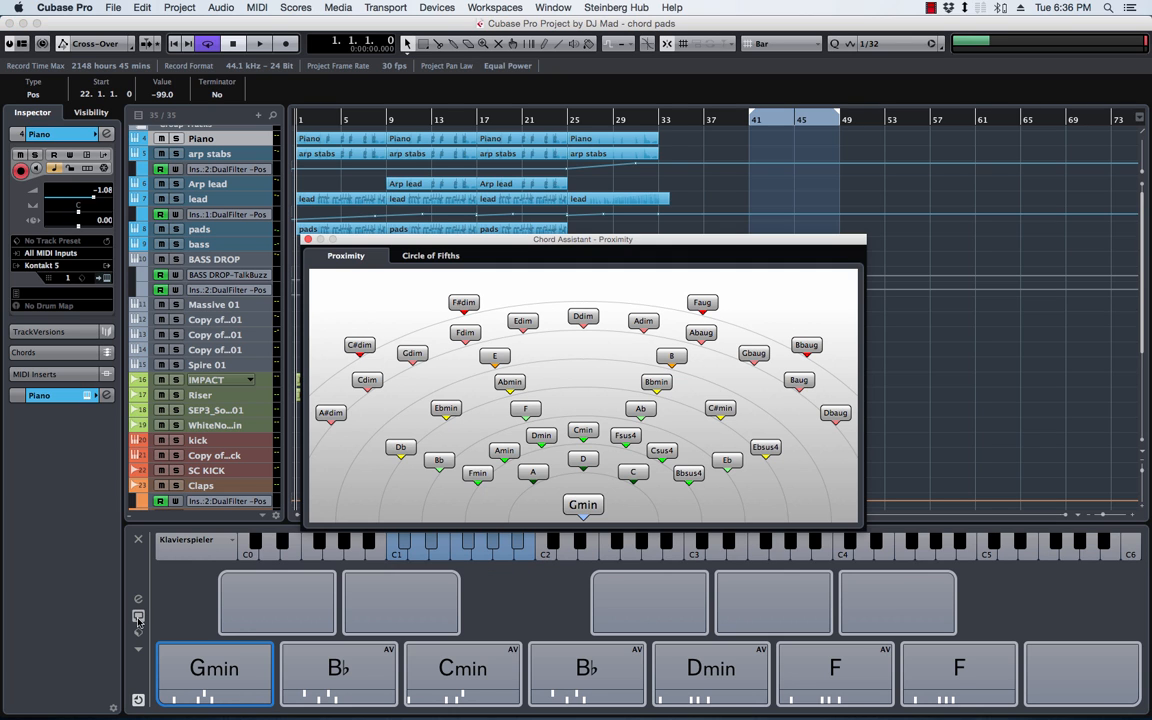
{"action": "left_click", "coordinate": [455, 256]}
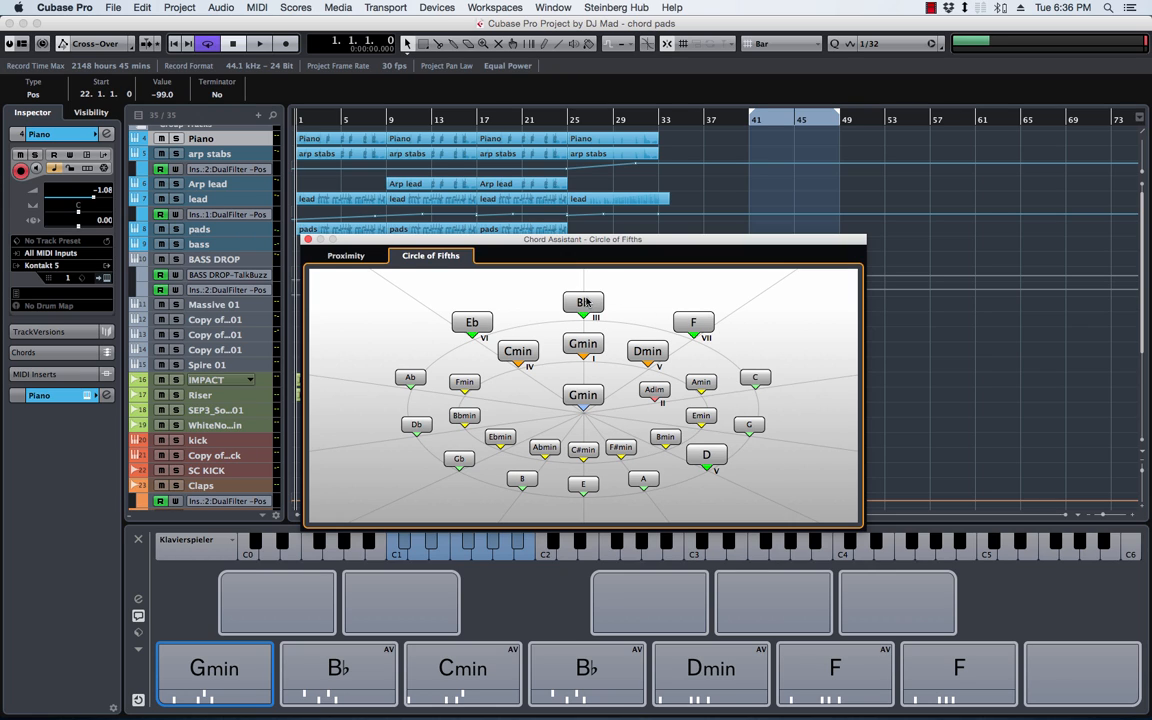
{"action": "left_click", "coordinate": [585, 398]}
{"action": "left_click", "coordinate": [585, 397]}
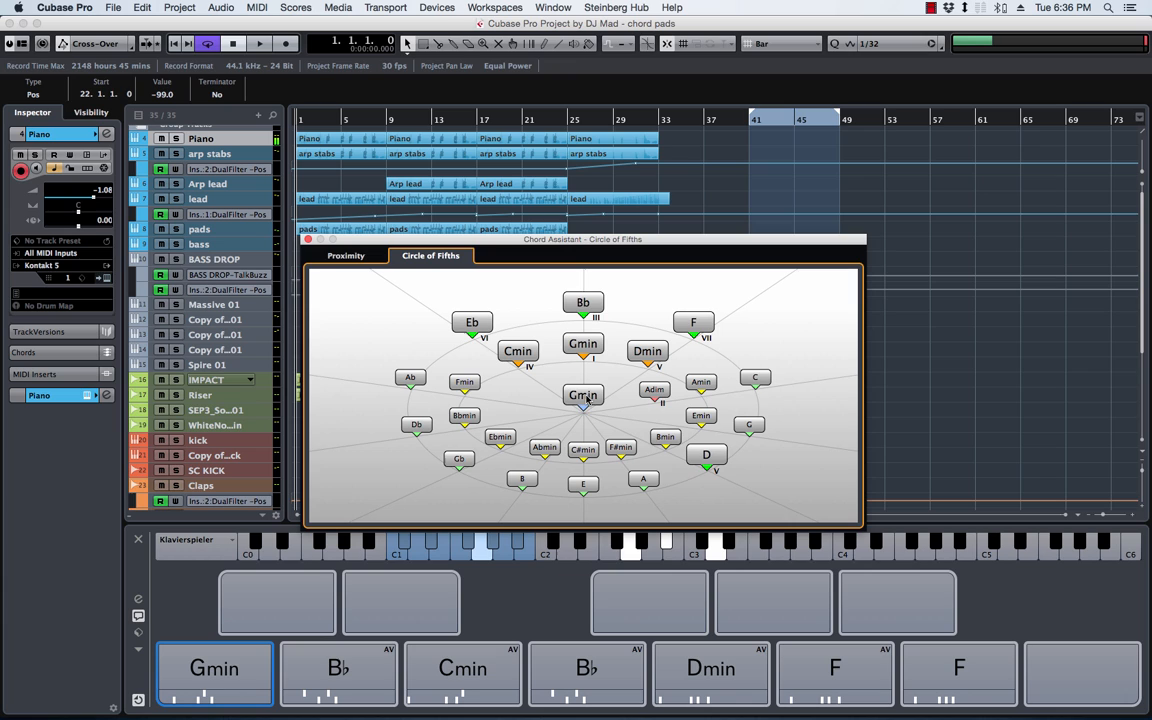
Audition the outer-ring major chords B♭, F, C, G and D, repeating B♭, F and C
{"action": "left_click", "coordinate": [584, 305]}
{"action": "left_click", "coordinate": [693, 323]}
{"action": "left_click", "coordinate": [757, 378]}
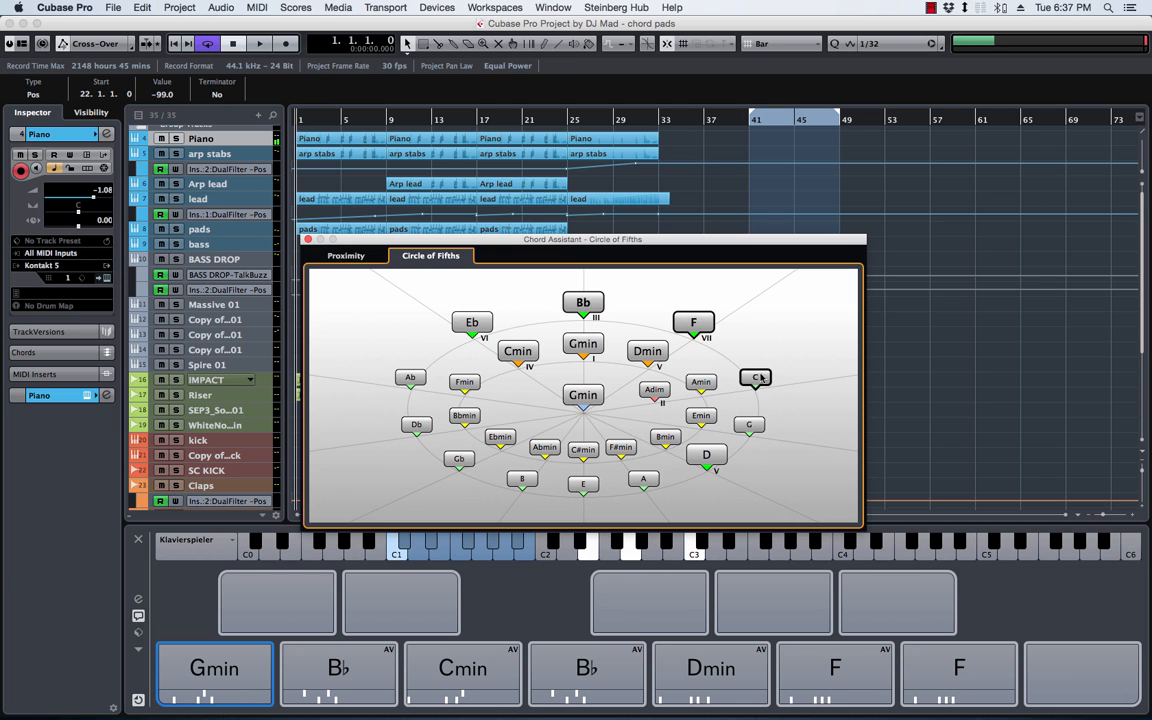
{"action": "left_click", "coordinate": [750, 426]}
{"action": "left_click", "coordinate": [706, 456]}
{"action": "left_click", "coordinate": [583, 302]}
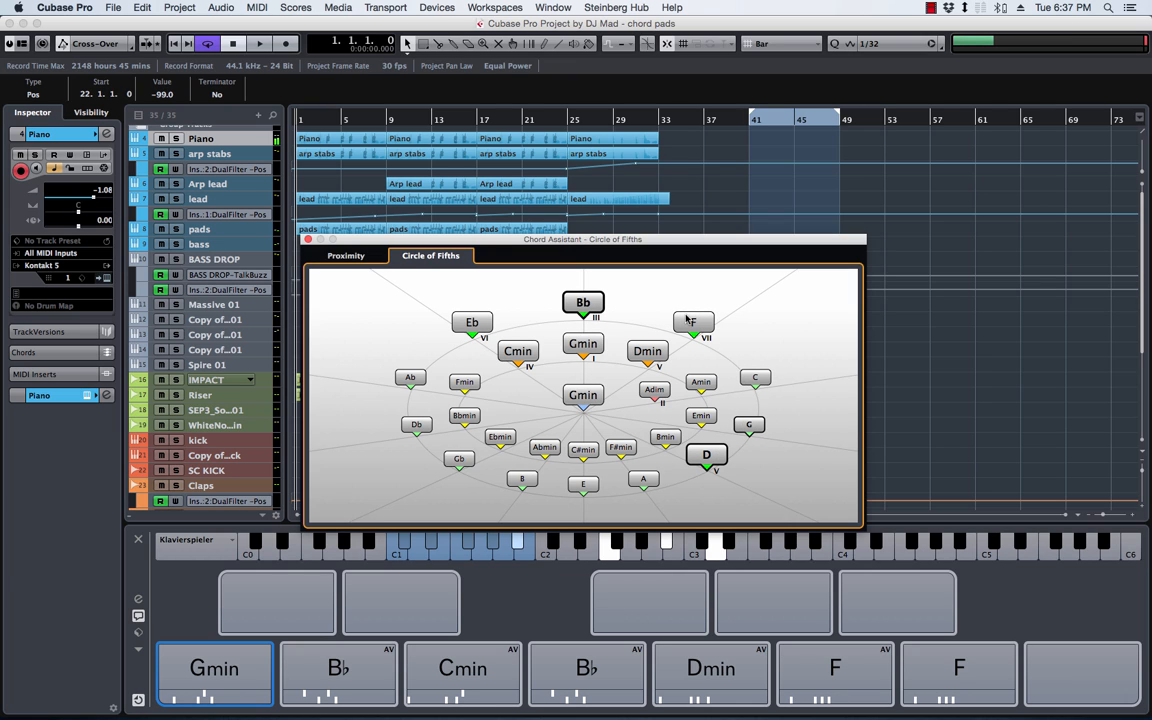
{"action": "left_click", "coordinate": [693, 323]}
{"action": "left_click", "coordinate": [757, 378]}
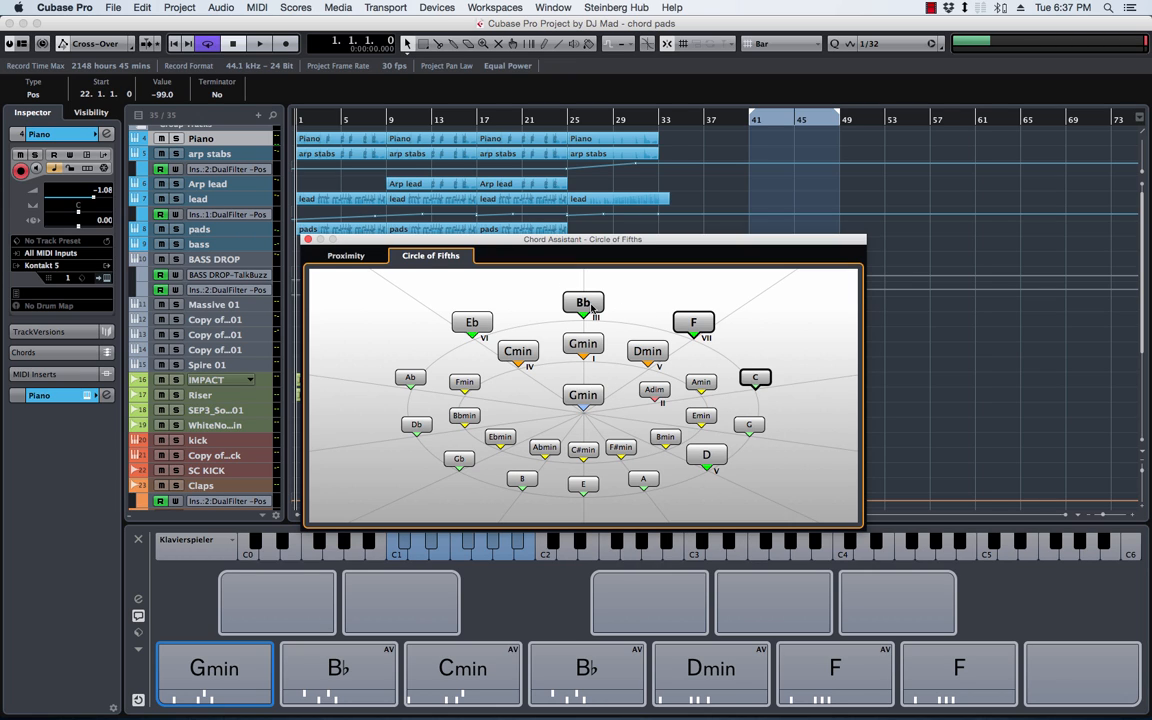
Audition the central Gmin chord followed by the outer-ring chords G, A, E, B, Gb, Db, Ab and Eb
{"action": "left_click", "coordinate": [587, 397]}
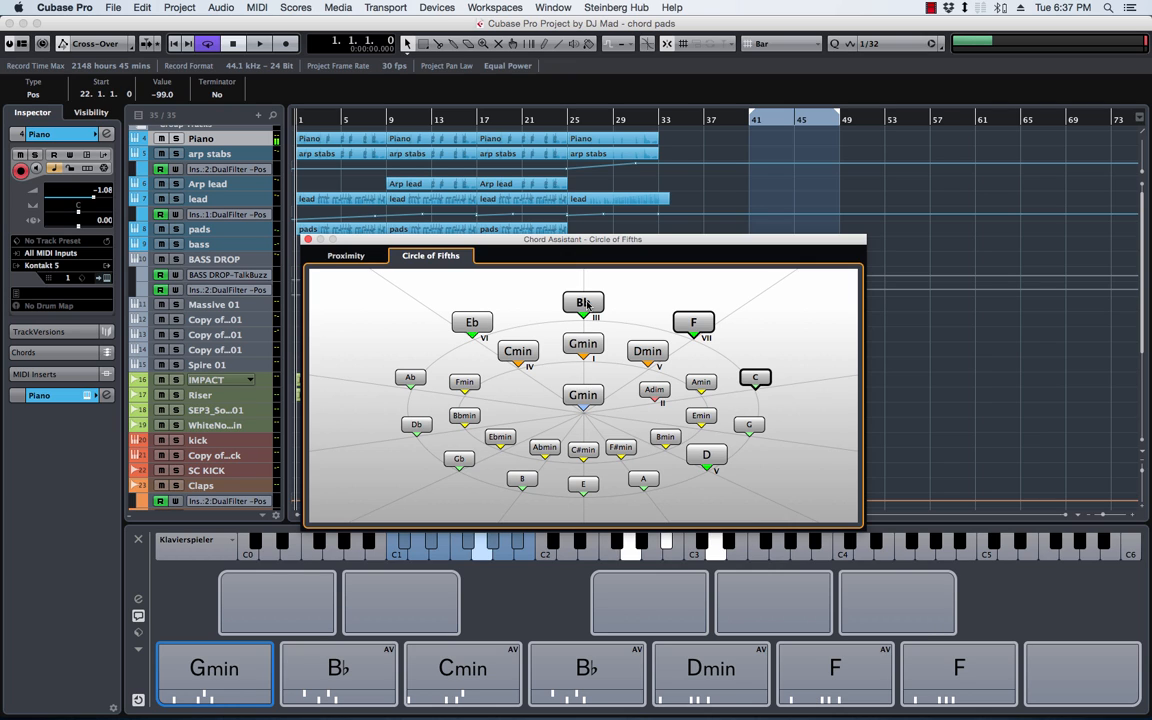
{"action": "left_click", "coordinate": [750, 425]}
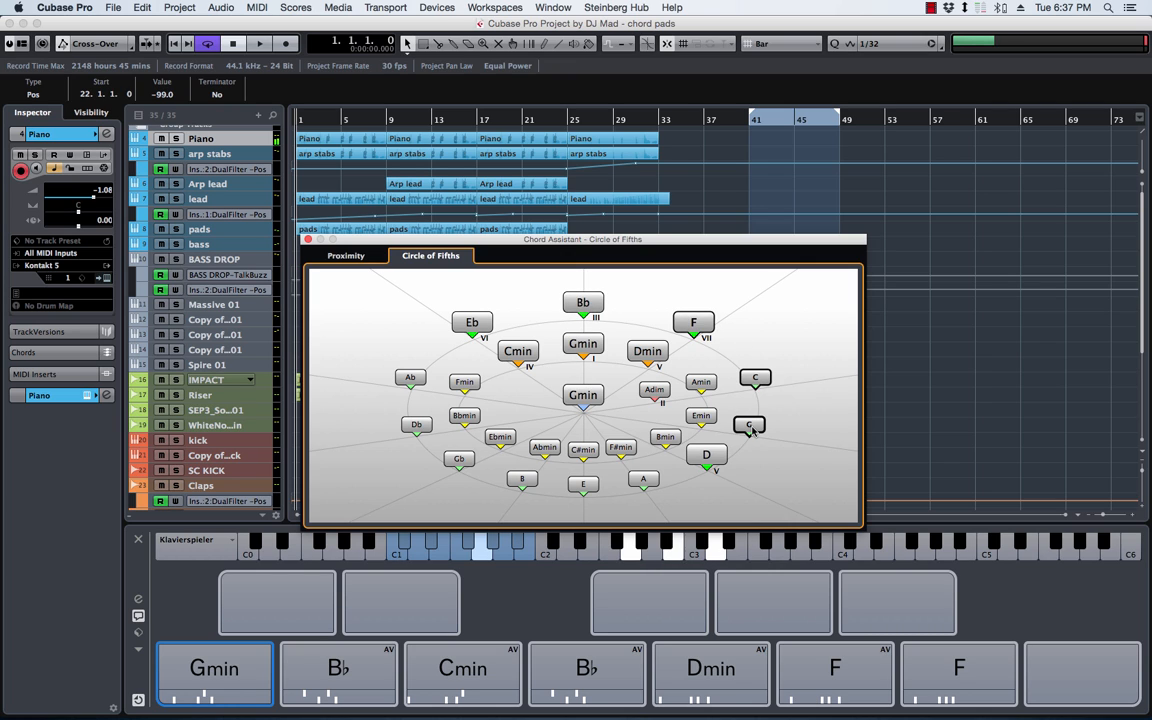
{"action": "left_click", "coordinate": [643, 481]}
{"action": "left_click", "coordinate": [582, 484]}
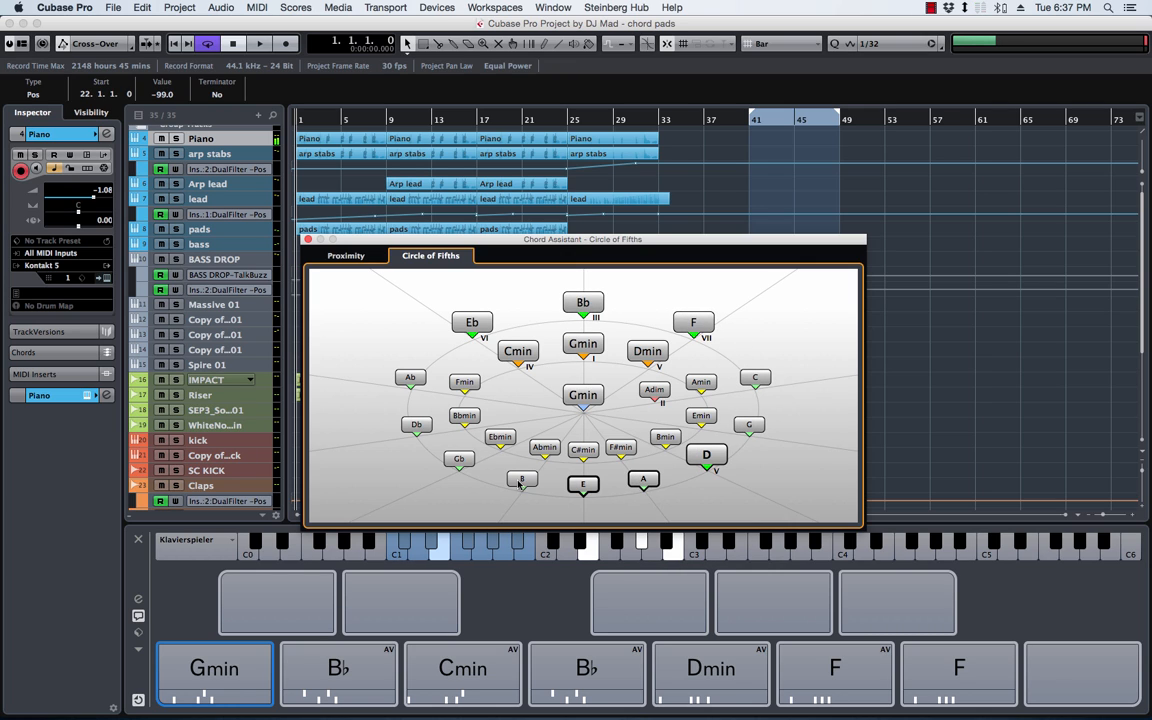
{"action": "left_click", "coordinate": [522, 480]}
{"action": "left_click", "coordinate": [455, 459]}
{"action": "left_click", "coordinate": [416, 426]}
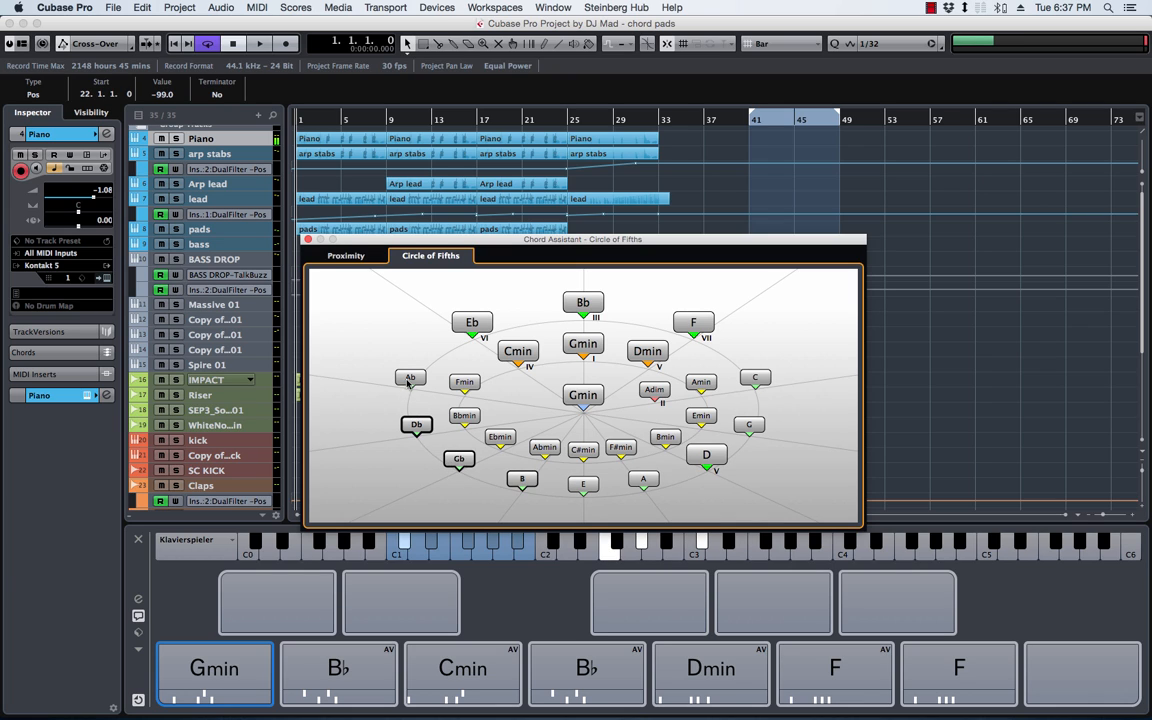
{"action": "left_click", "coordinate": [410, 378]}
{"action": "left_click", "coordinate": [472, 322]}
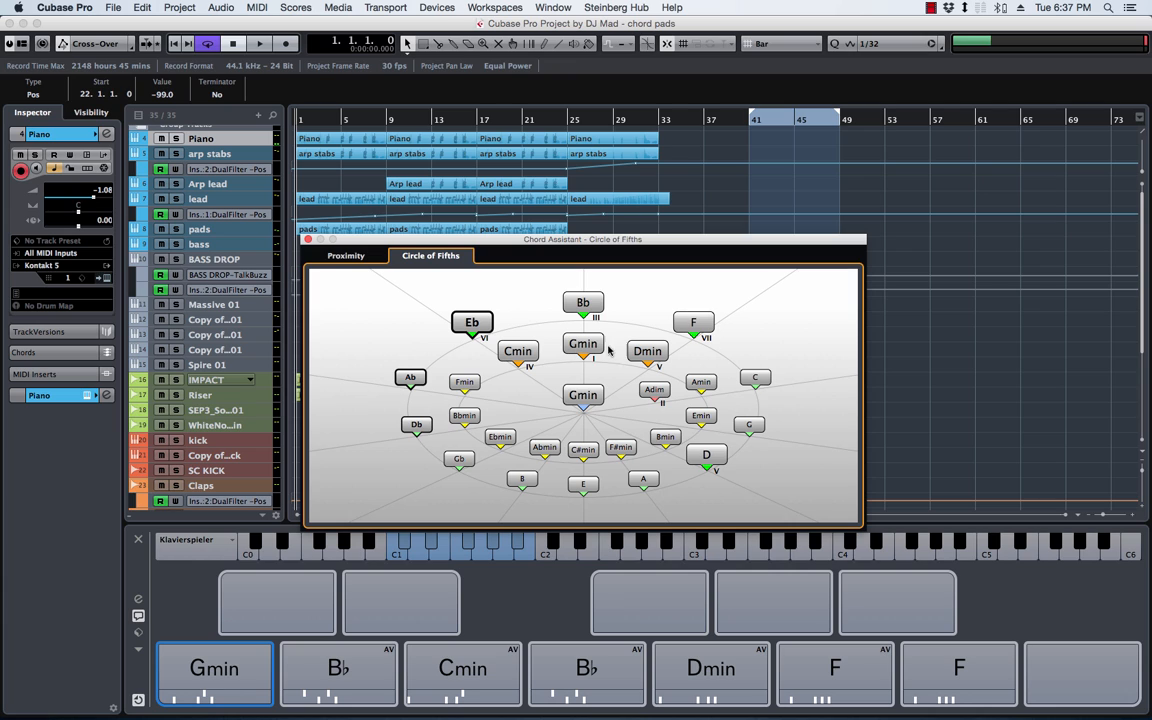
Audition the central Gmin chord followed by the inner-ring chords Dmin, Amin, Emin and Bmin
{"action": "left_click", "coordinate": [593, 399]}
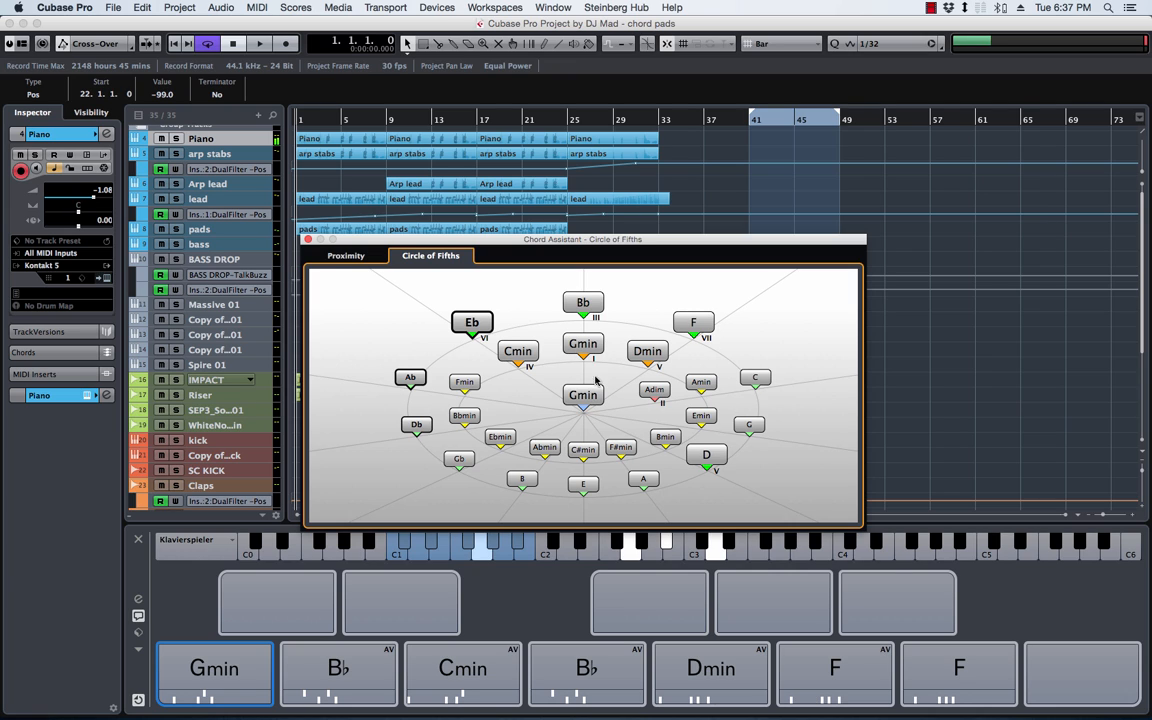
{"action": "left_click", "coordinate": [650, 354]}
{"action": "left_click", "coordinate": [706, 385]}
{"action": "left_click", "coordinate": [704, 415]}
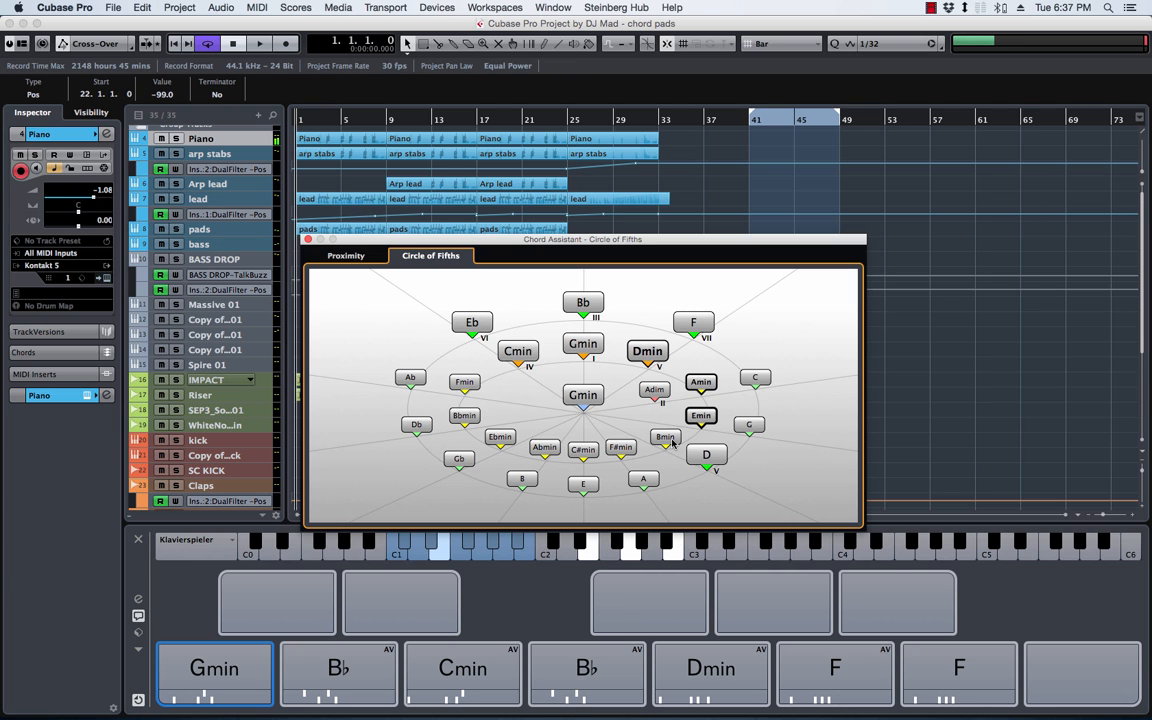
{"action": "left_click", "coordinate": [663, 436]}
Audition the inner-ring minor chords Gmin, Dmin, Cmin, Fmin, Bbmin and Ebmin in the Circle of Fifths
{"action": "left_click", "coordinate": [584, 343]}
{"action": "left_click", "coordinate": [640, 350]}
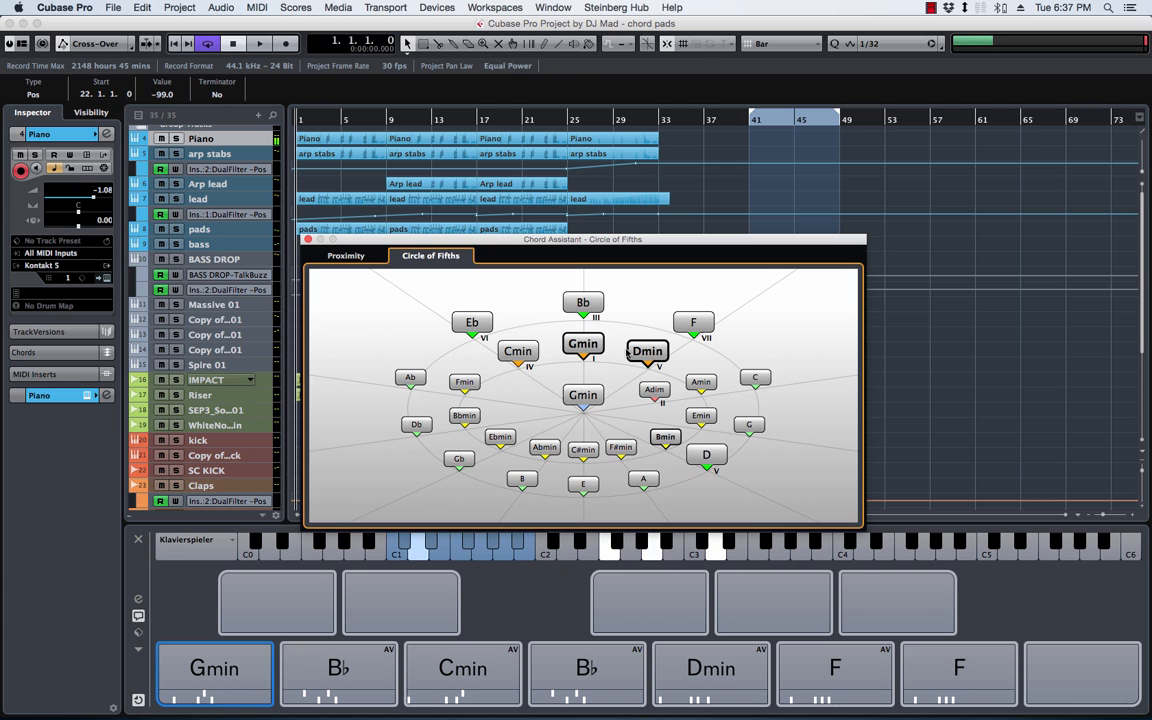
{"action": "left_click", "coordinate": [517, 351]}
{"action": "left_click", "coordinate": [464, 382]}
{"action": "left_click", "coordinate": [464, 417]}
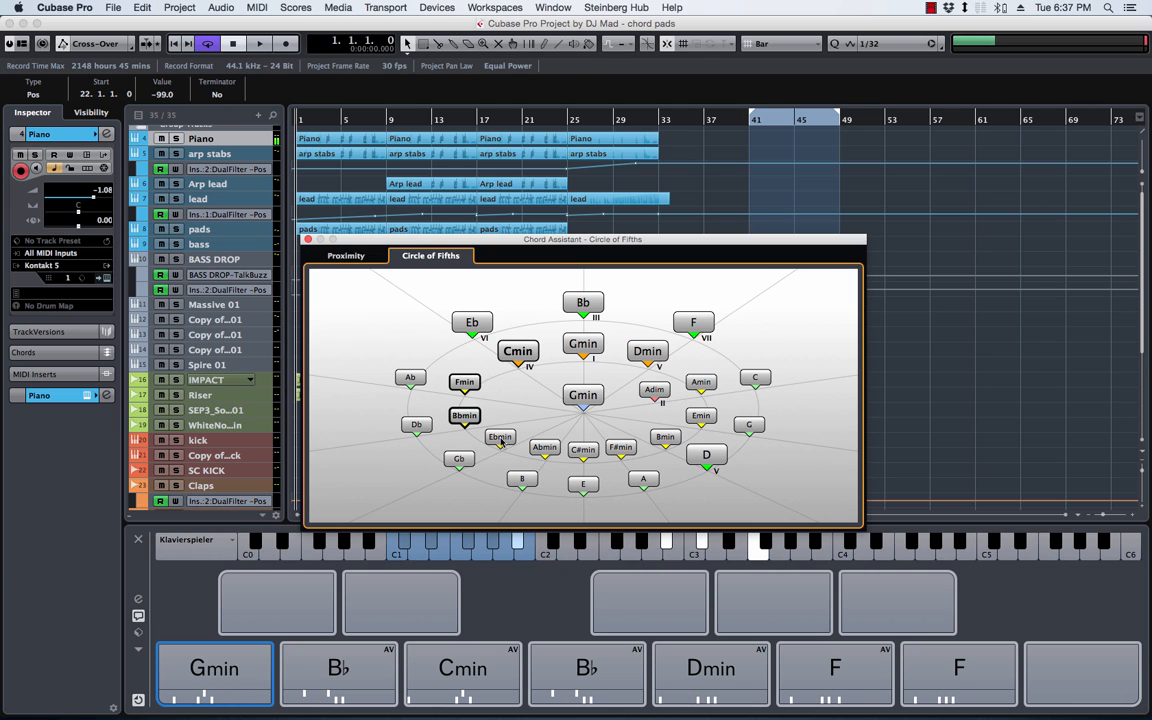
{"action": "left_click", "coordinate": [500, 437]}
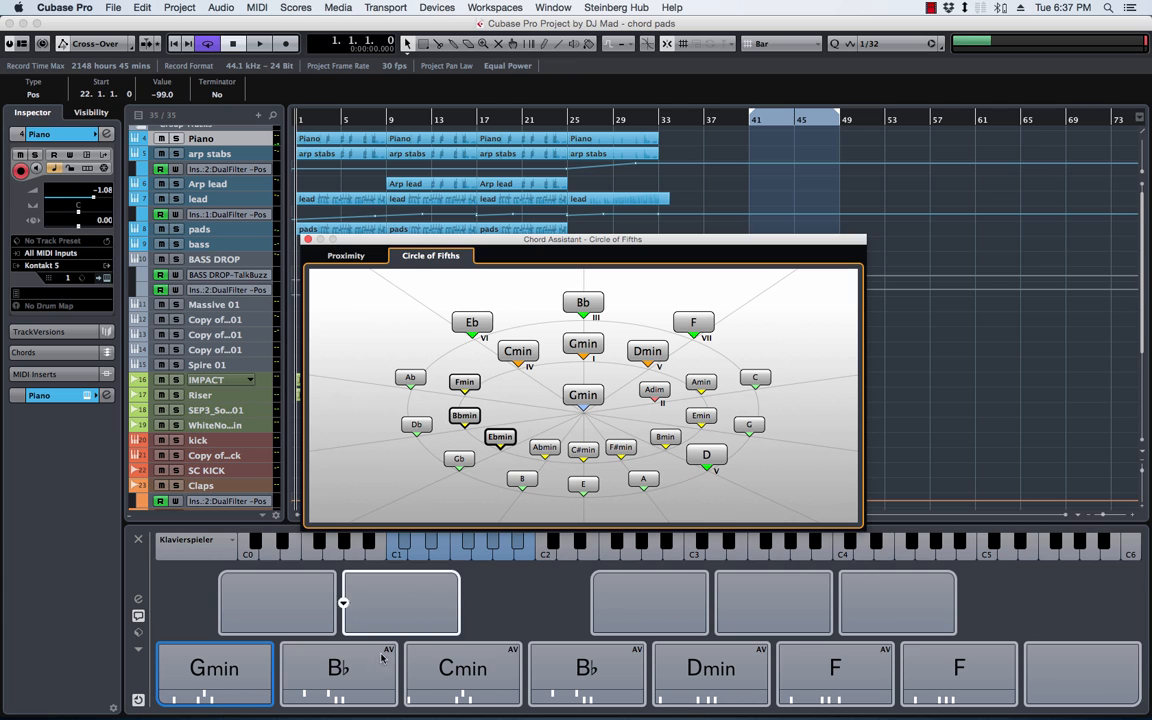
Audition the outer-ring Bb chord twice and compare it with the Cmin and B♭ chord pads
{"action": "left_click", "coordinate": [589, 305]}
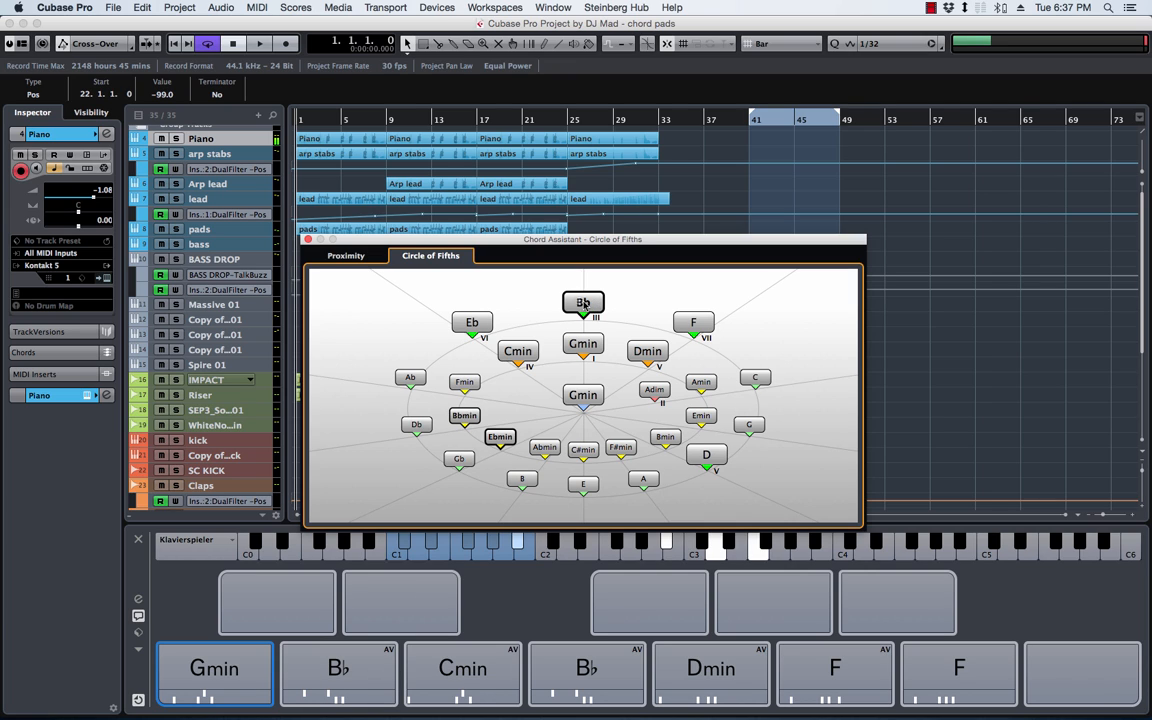
{"action": "left_click", "coordinate": [586, 310]}
{"action": "left_click", "coordinate": [456, 661]}
{"action": "left_click", "coordinate": [366, 664]}
{"action": "left_click_drag", "start_coordinate": [447, 673], "coordinate": [487, 388]}
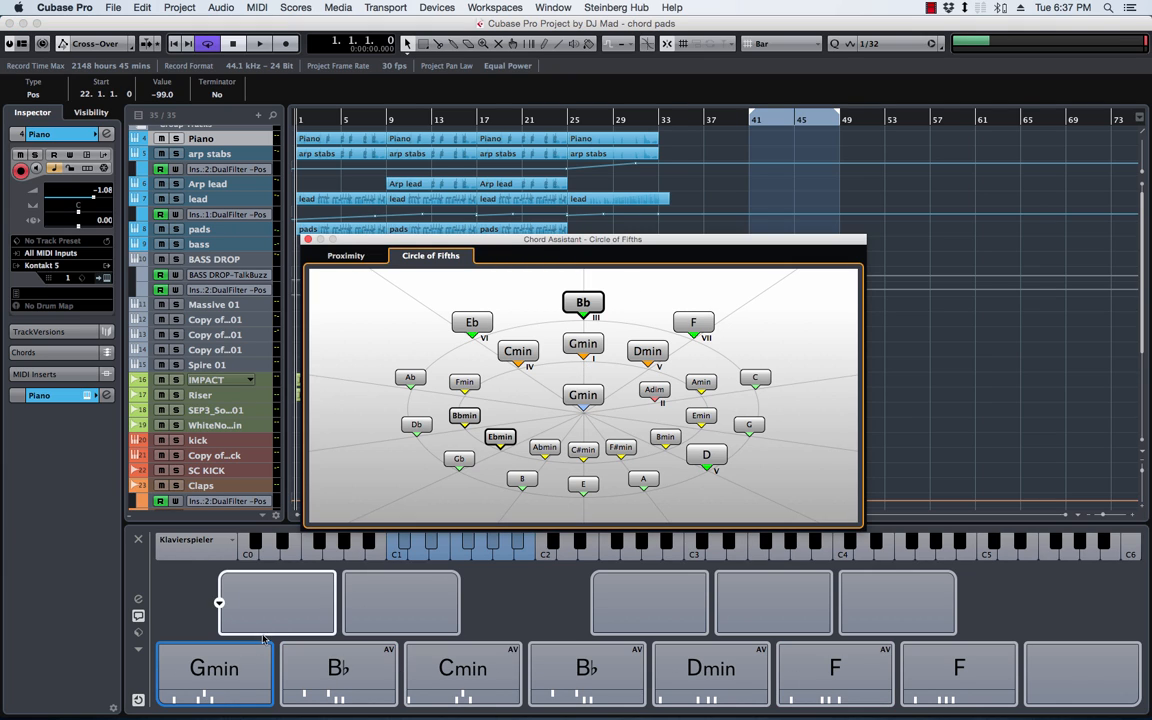
Play the chord pads Gmin, B♭, Cmin and the second B♭ in sequence
{"action": "left_click", "coordinate": [240, 666]}
{"action": "left_click", "coordinate": [345, 671]}
{"action": "left_click", "coordinate": [446, 664]}
{"action": "left_click", "coordinate": [623, 669]}
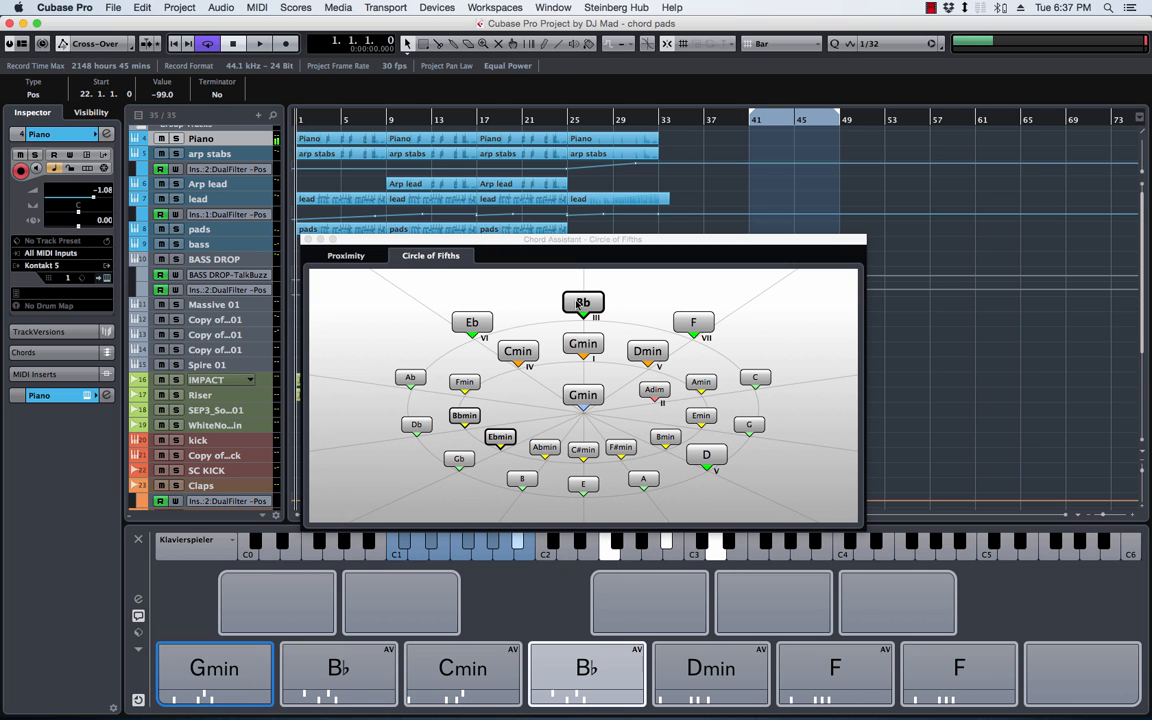
Audition the central Gmin, Bb, Dmin and F chords in the Circle of Fifths, and repeat Gmin and Bb
{"action": "left_click", "coordinate": [598, 391]}
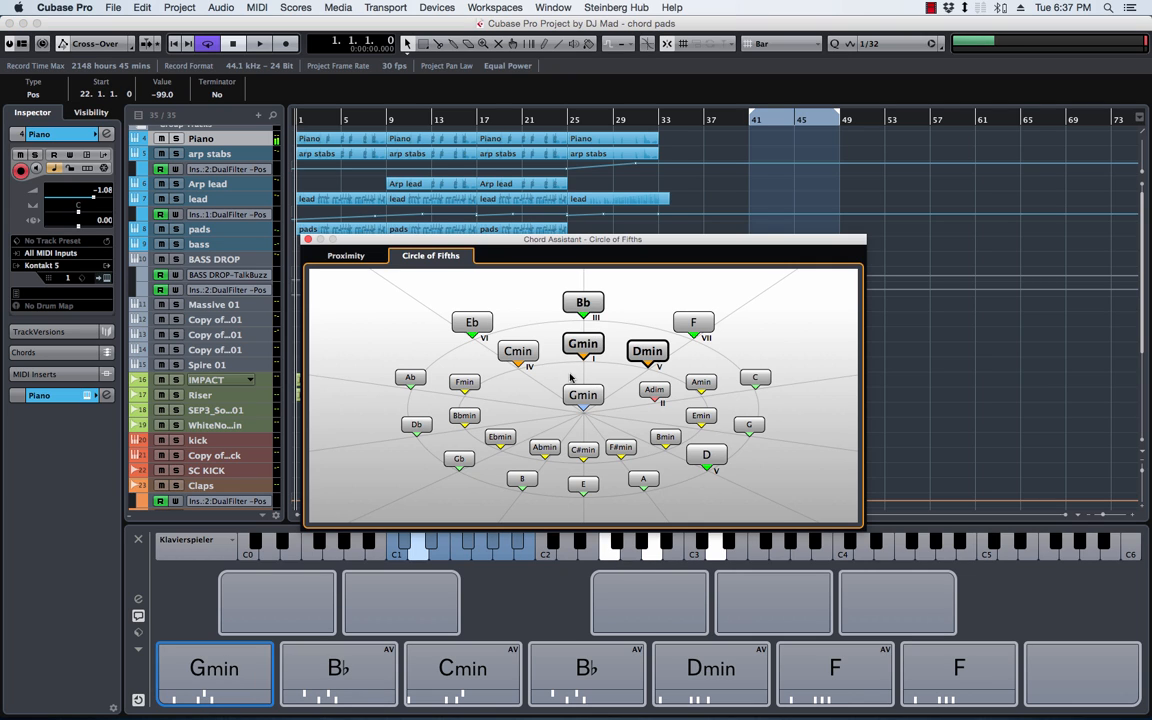
{"action": "left_click", "coordinate": [592, 305]}
{"action": "left_click", "coordinate": [640, 346]}
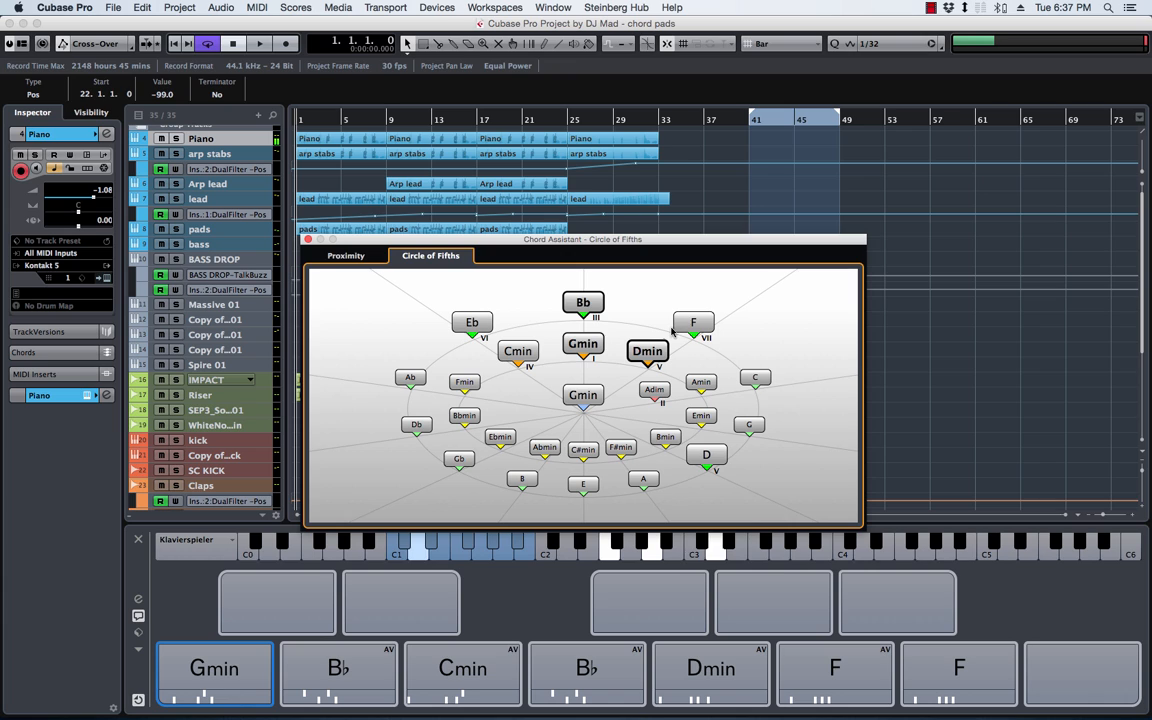
{"action": "left_click", "coordinate": [680, 326]}
{"action": "left_click", "coordinate": [586, 402]}
{"action": "left_click", "coordinate": [588, 304]}
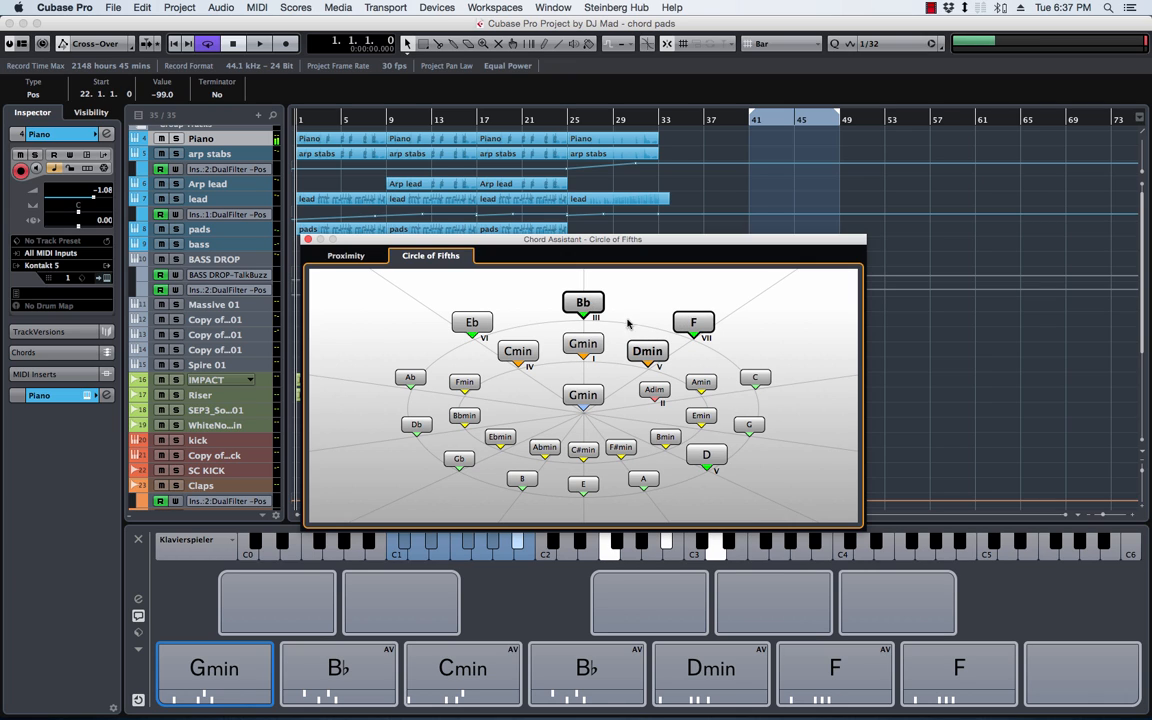
Audition the inner-ring Emin and Amin chords followed by the central Gmin chord
{"action": "left_click", "coordinate": [700, 414]}
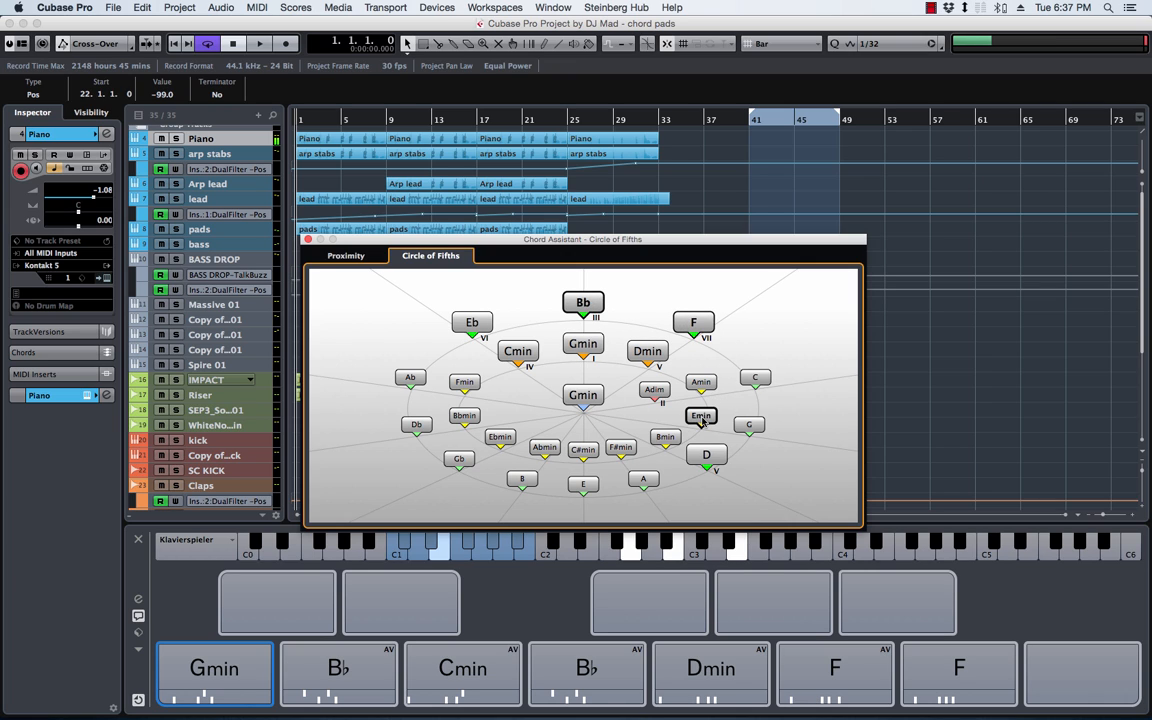
{"action": "left_click", "coordinate": [690, 384]}
{"action": "left_click", "coordinate": [596, 393]}
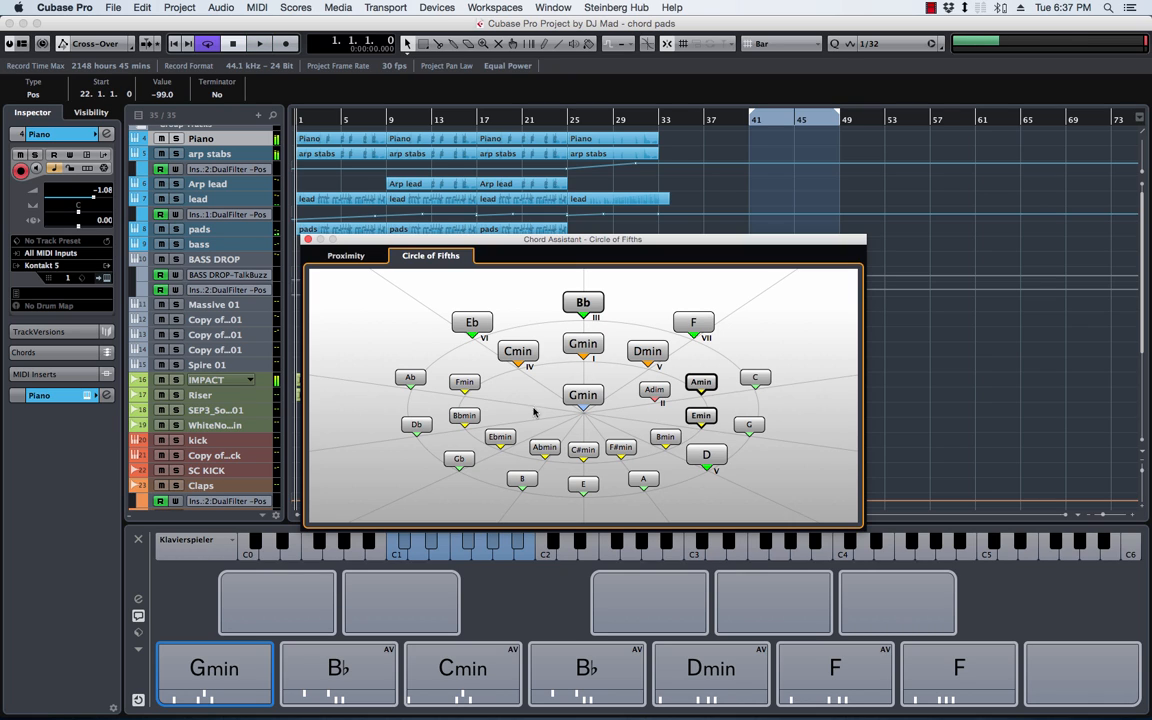
Play the B♭, Gmin and Cmin chord pads and close the Chord Assistant
{"action": "left_click", "coordinate": [352, 676]}
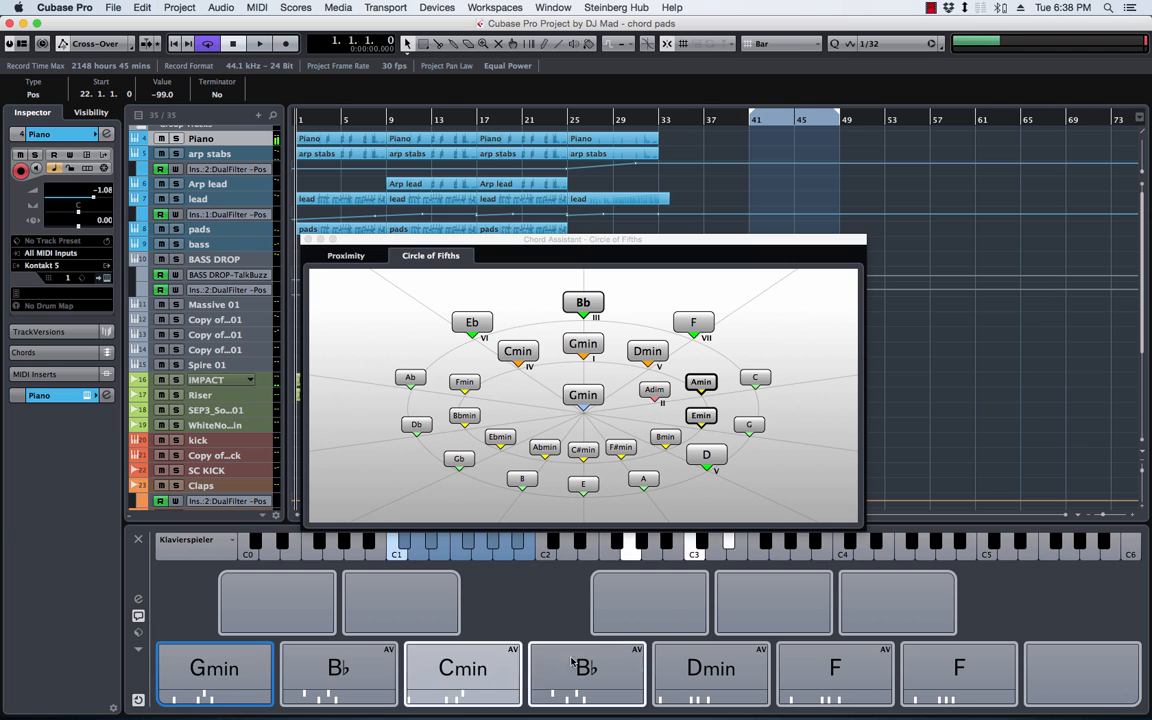
{"action": "left_click", "coordinate": [206, 688]}
{"action": "left_click", "coordinate": [515, 657]}
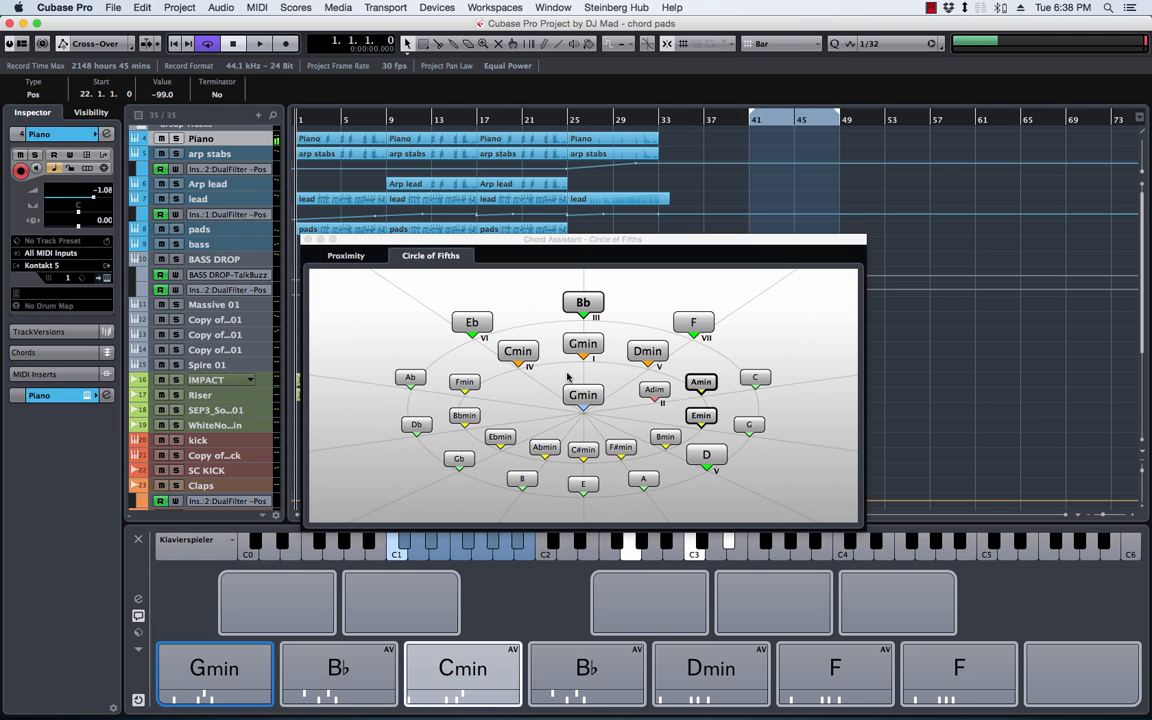
{"action": "left_click", "coordinate": [308, 240]}
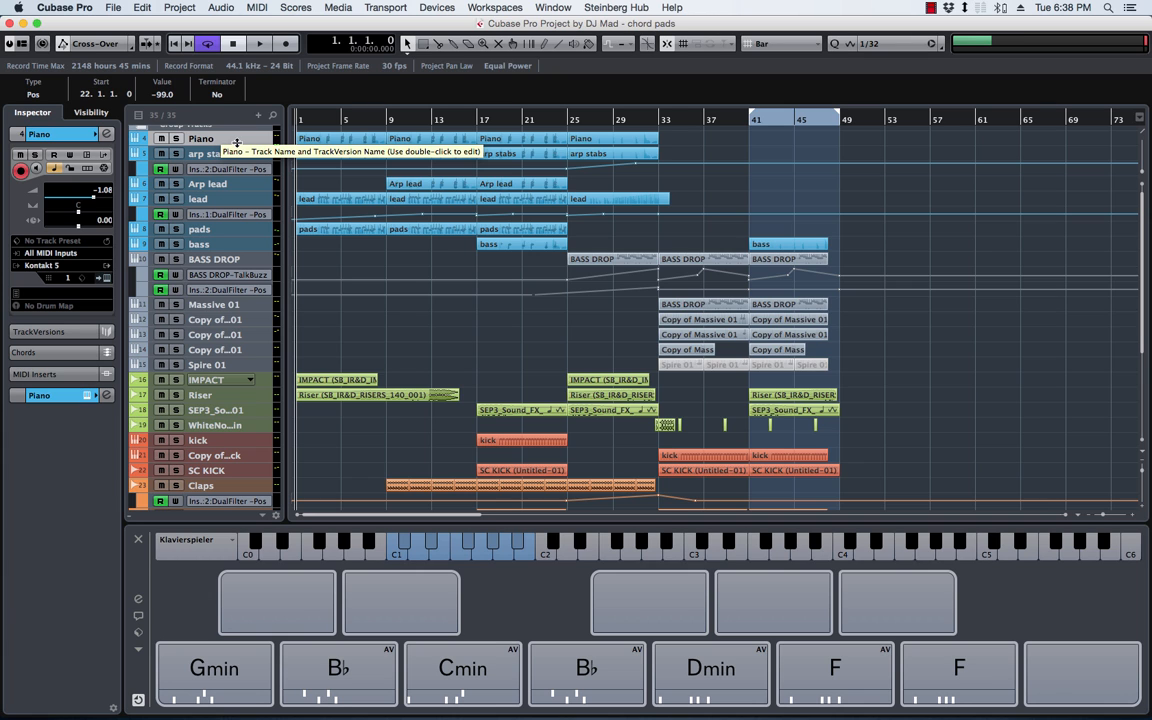
Enlarge the track rows and view the Piano track's Kontakt instrument, closing it again
{"action": "key", "text": "shift+h"}
{"action": "key", "text": "shift+h"}
{"action": "scroll", "coordinate": [254, 154], "scroll_direction": "up", "scroll_amount": 5}
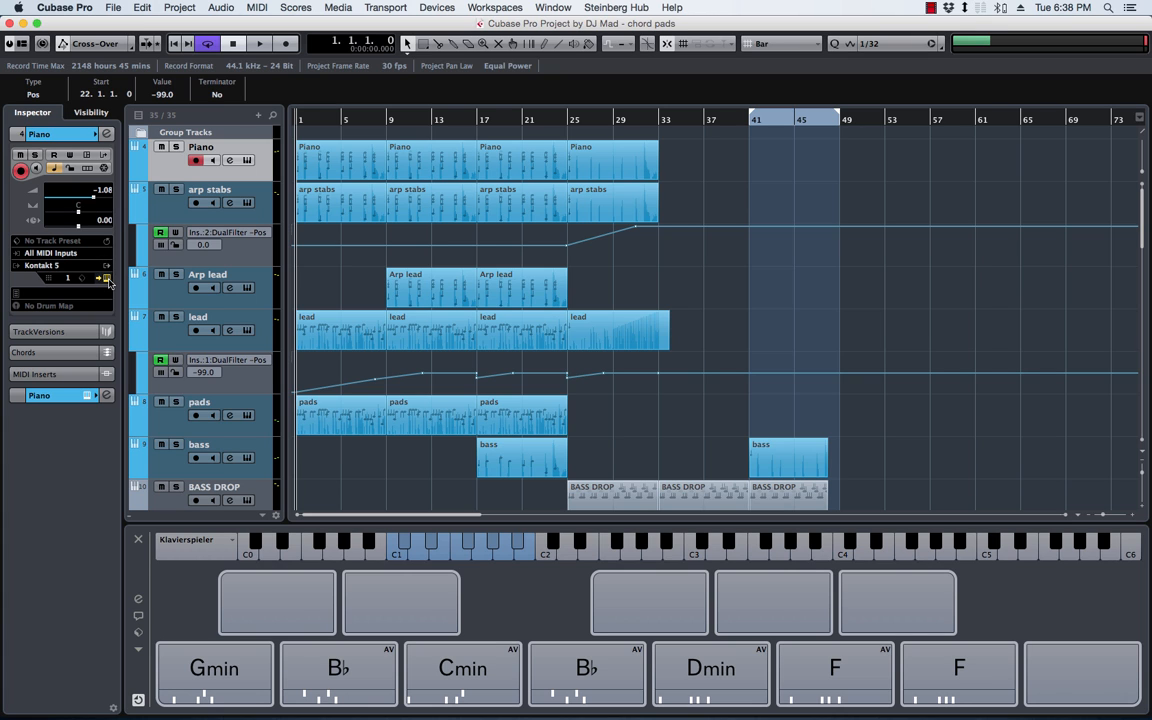
{"action": "left_click", "coordinate": [248, 160]}
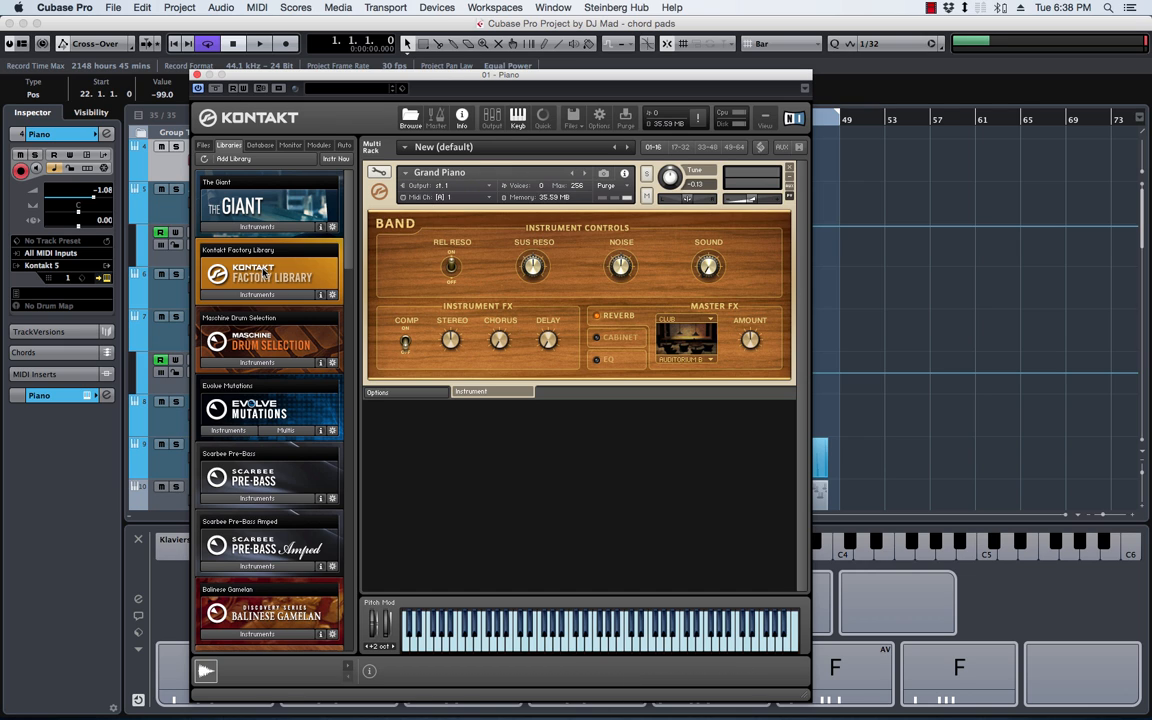
{"action": "left_click", "coordinate": [197, 76]}
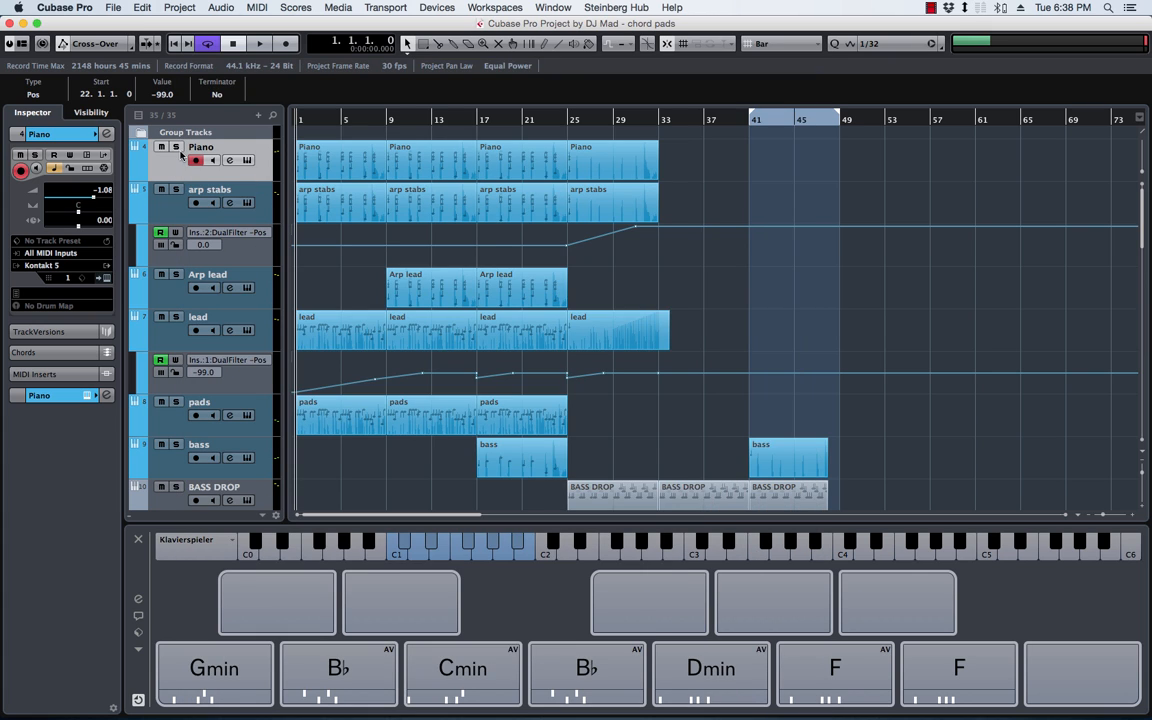
Examine the Piano channel's equalizer curve while the project plays, and close the channel settings
{"action": "left_click", "coordinate": [229, 161]}
{"action": "left_click", "coordinate": [815, 223]}
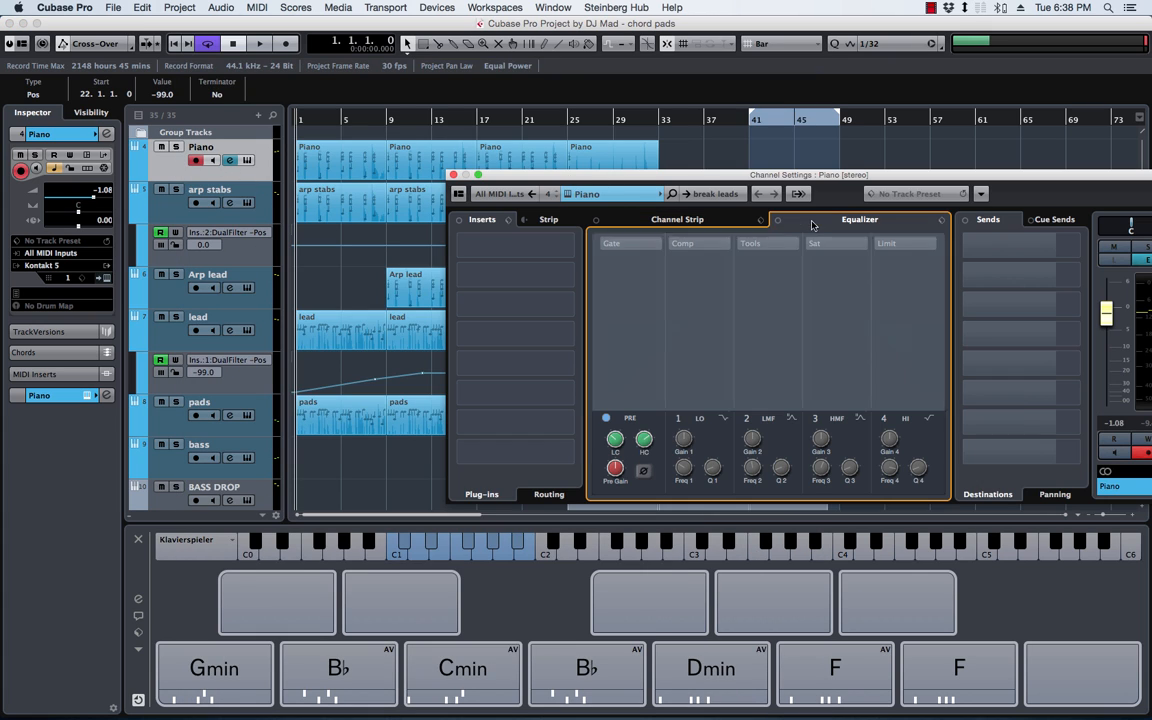
{"action": "key", "text": "space"}
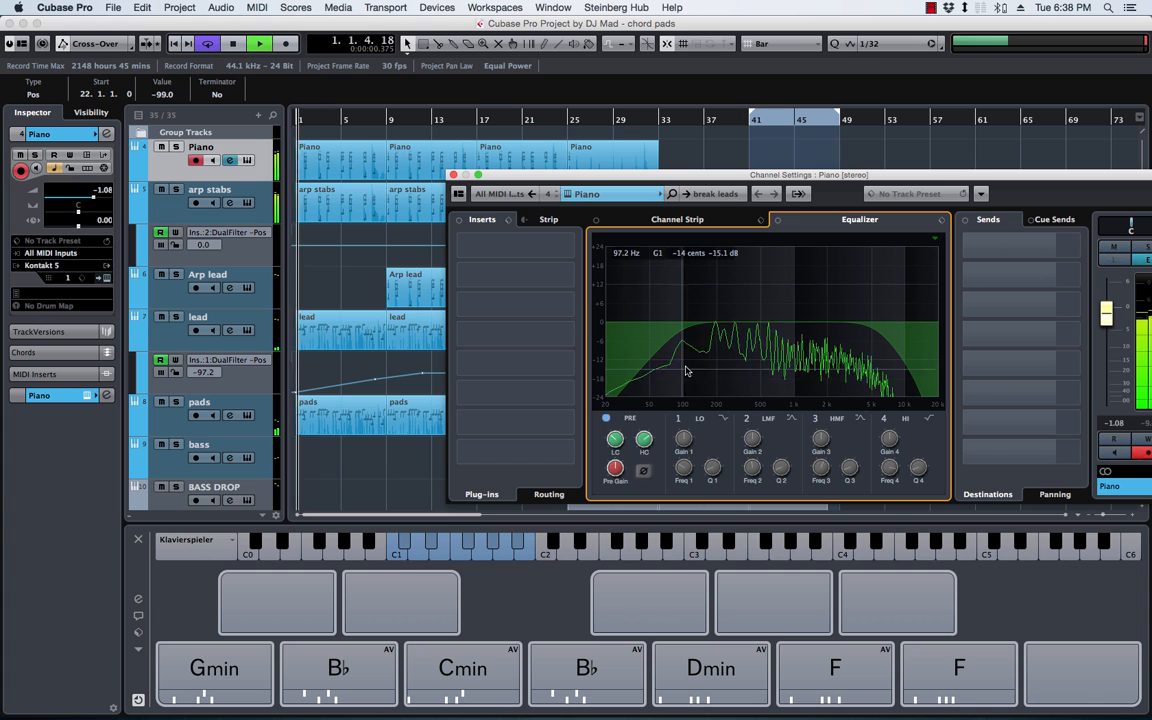
{"action": "left_click", "coordinate": [452, 175]}
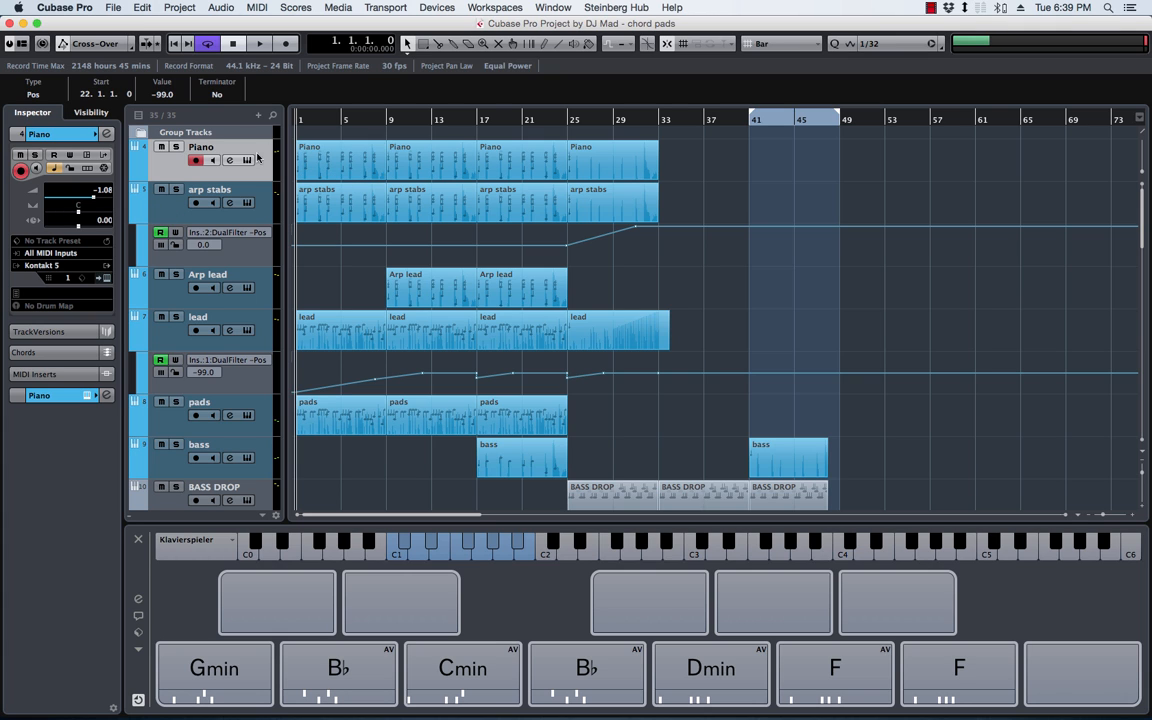
Inspect the notes of the first Piano and arp stabs clips in the Key Editor
{"action": "double_click", "coordinate": [360, 160]}
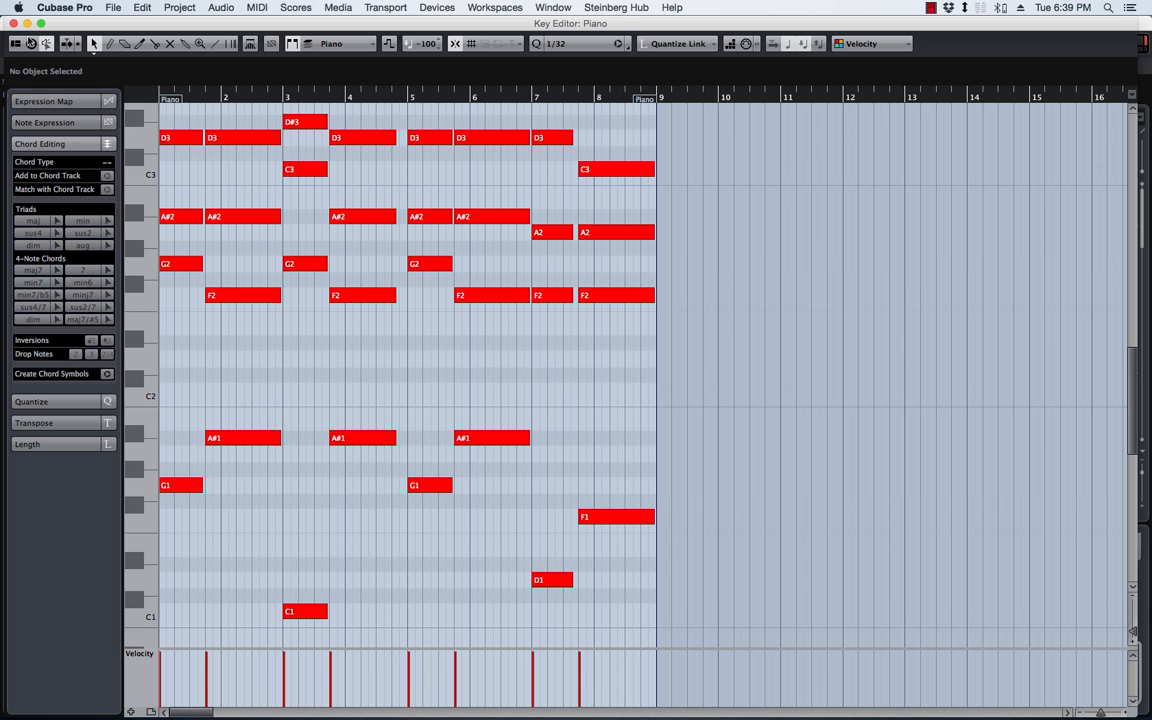
{"action": "left_click", "coordinate": [13, 22]}
{"action": "double_click", "coordinate": [335, 200]}
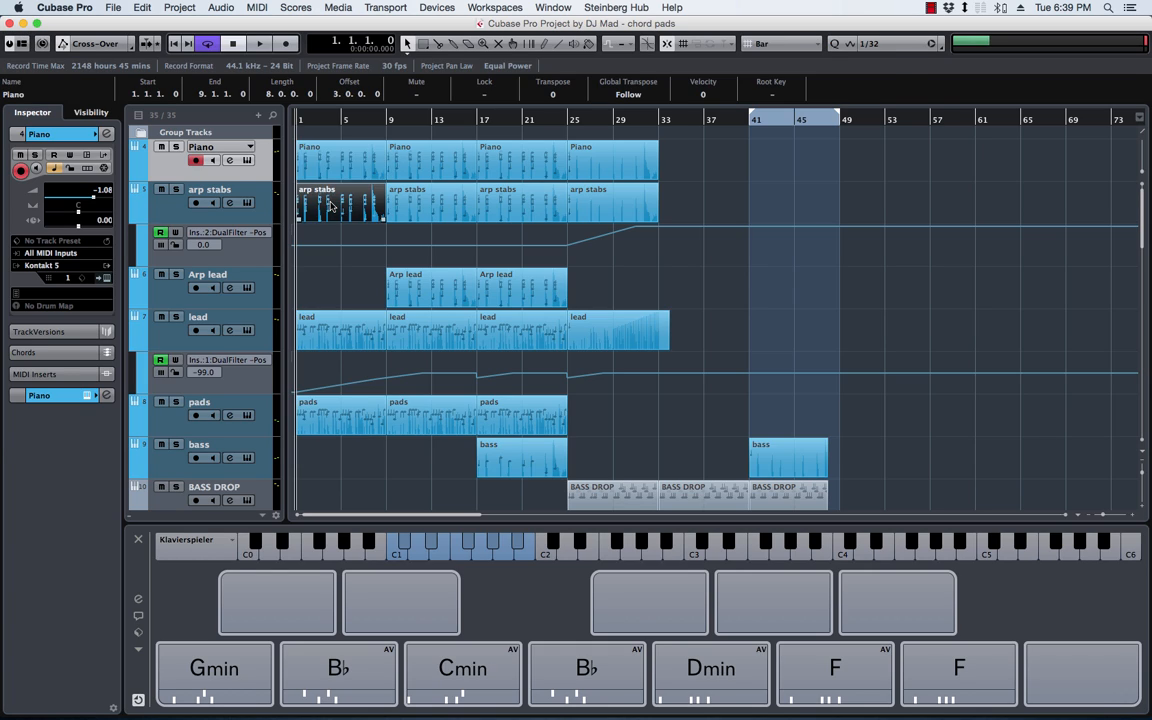
{"action": "left_click", "coordinate": [13, 22]}
View the Spire synth on the arp stabs track and close its window
{"action": "left_click", "coordinate": [167, 215]}
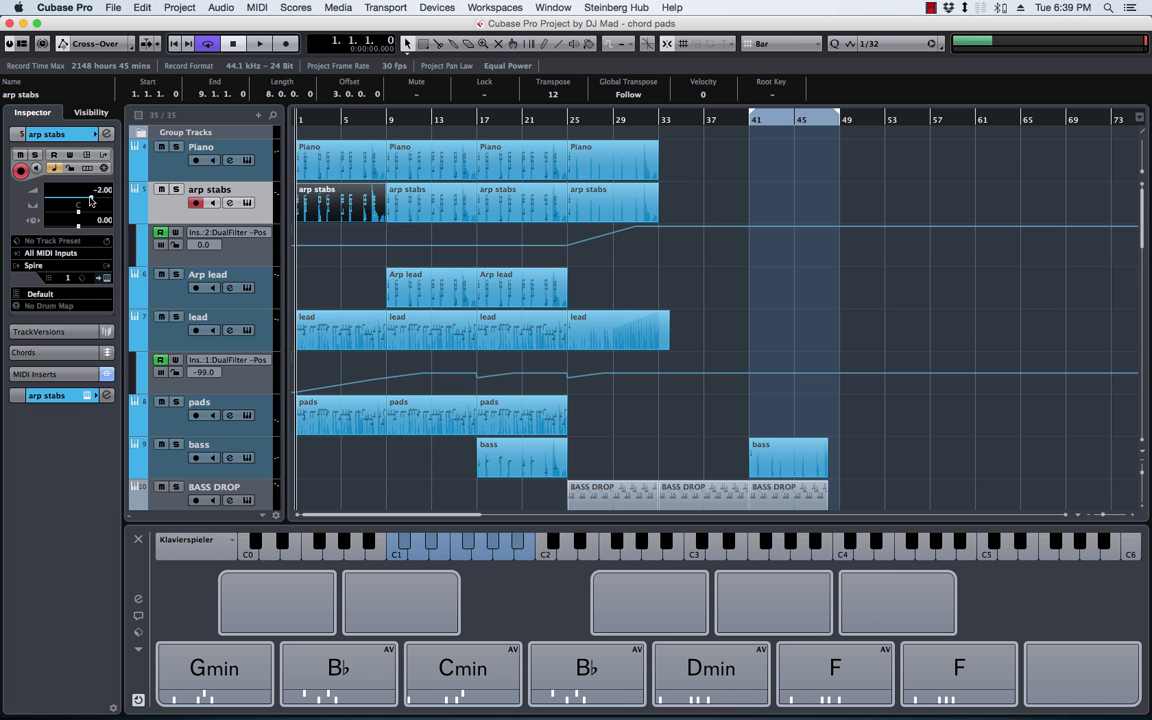
{"action": "left_click", "coordinate": [107, 279]}
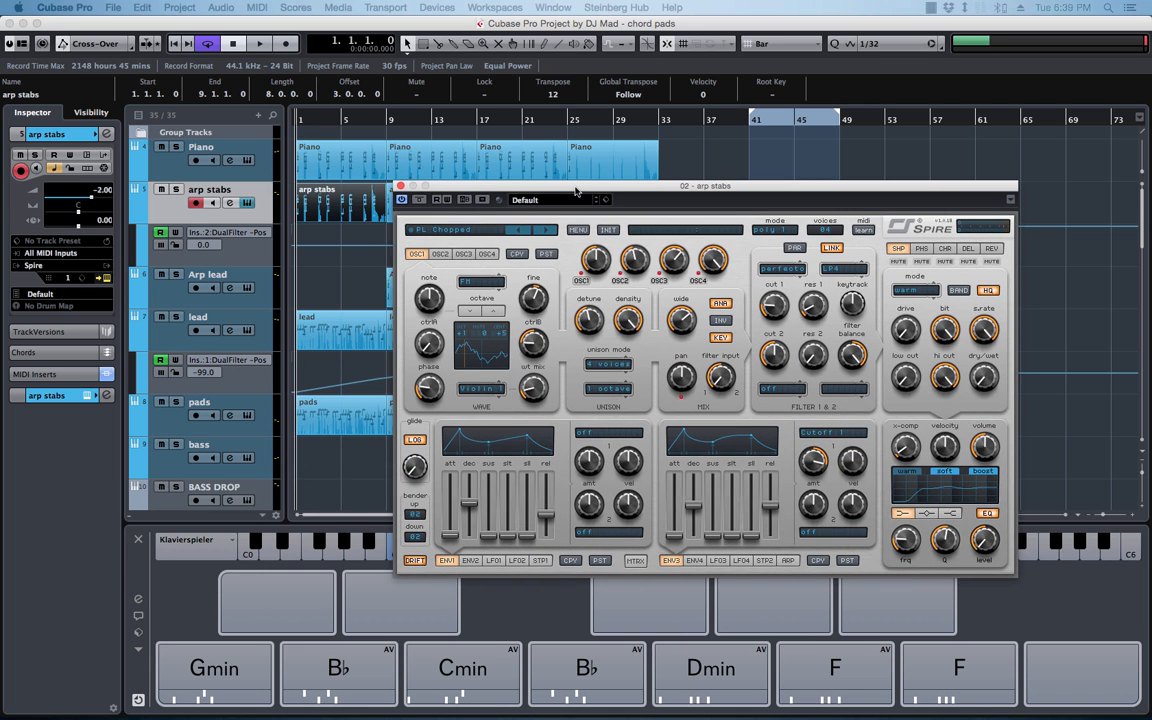
{"action": "left_click", "coordinate": [400, 187]}
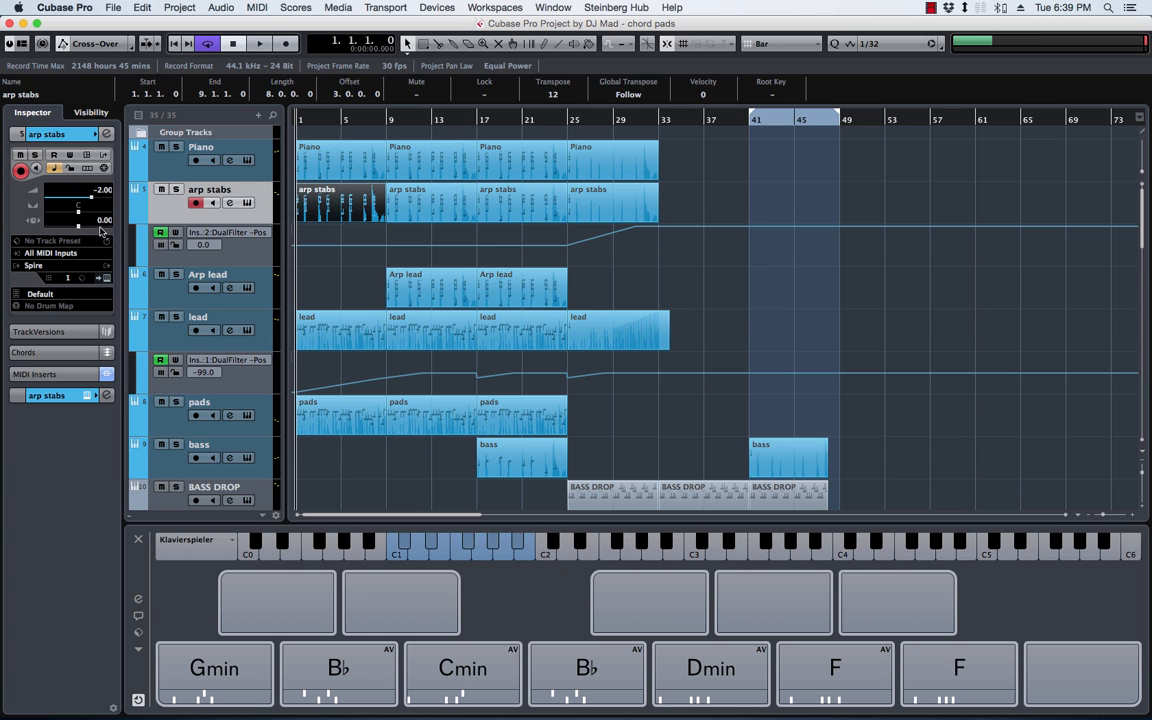
Show the arp stabs track's MIDI inserts and open the Arpache SX settings, placing the window clear of the clips
{"action": "left_click", "coordinate": [43, 378]}
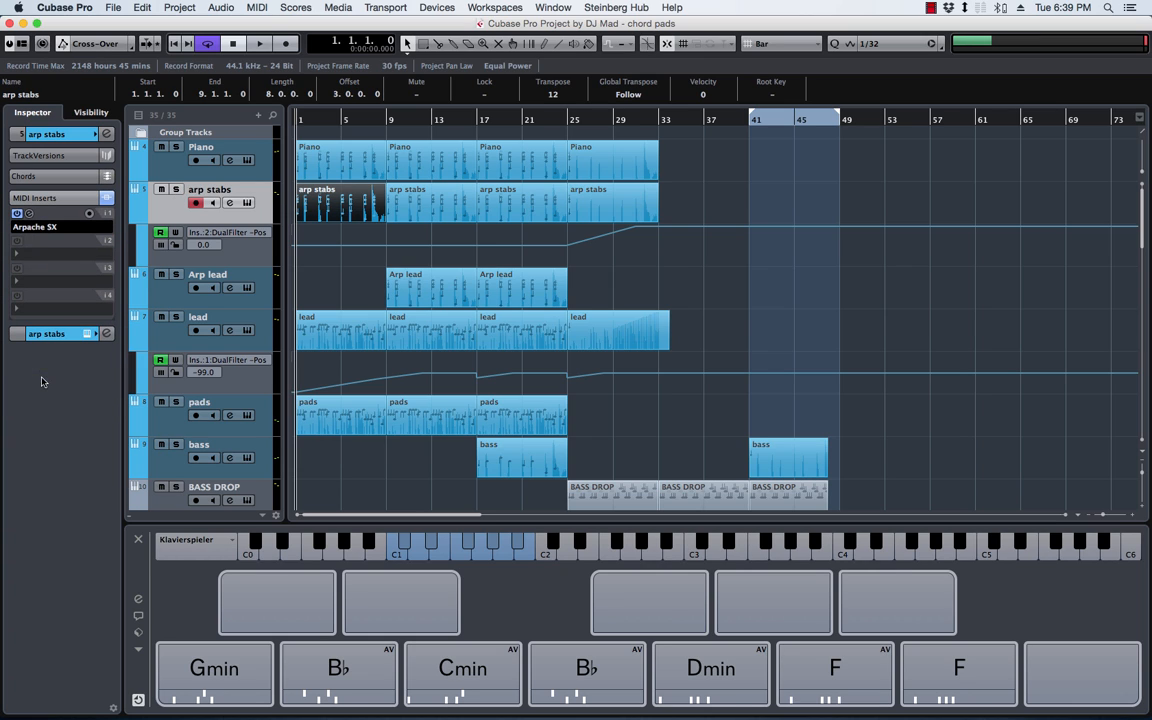
{"action": "left_click", "coordinate": [58, 231]}
{"action": "left_click", "coordinate": [109, 170]}
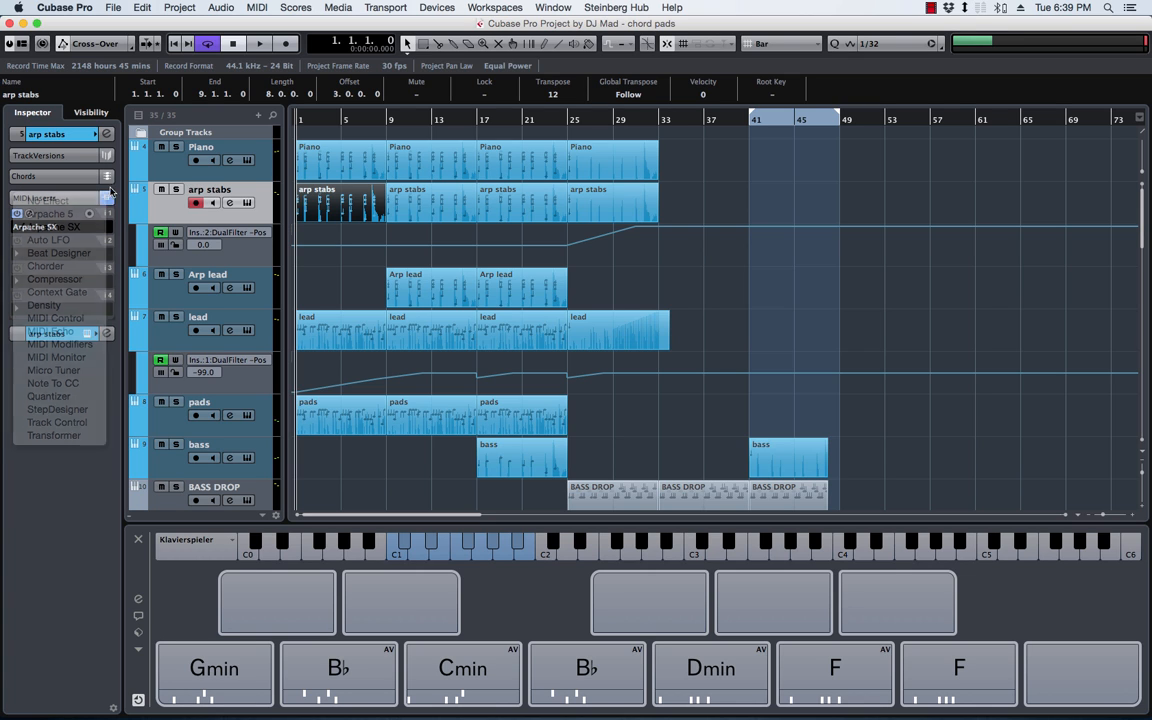
{"action": "left_click", "coordinate": [29, 214]}
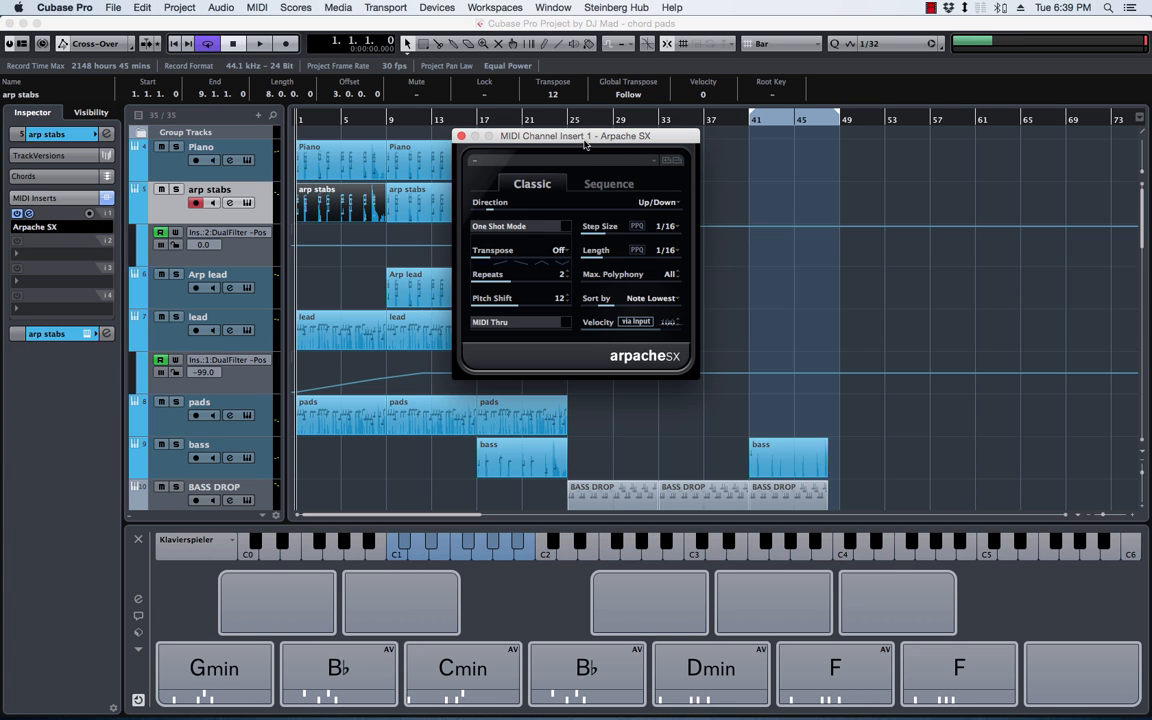
{"action": "left_click_drag", "start_coordinate": [585, 142], "coordinate": [840, 159]}
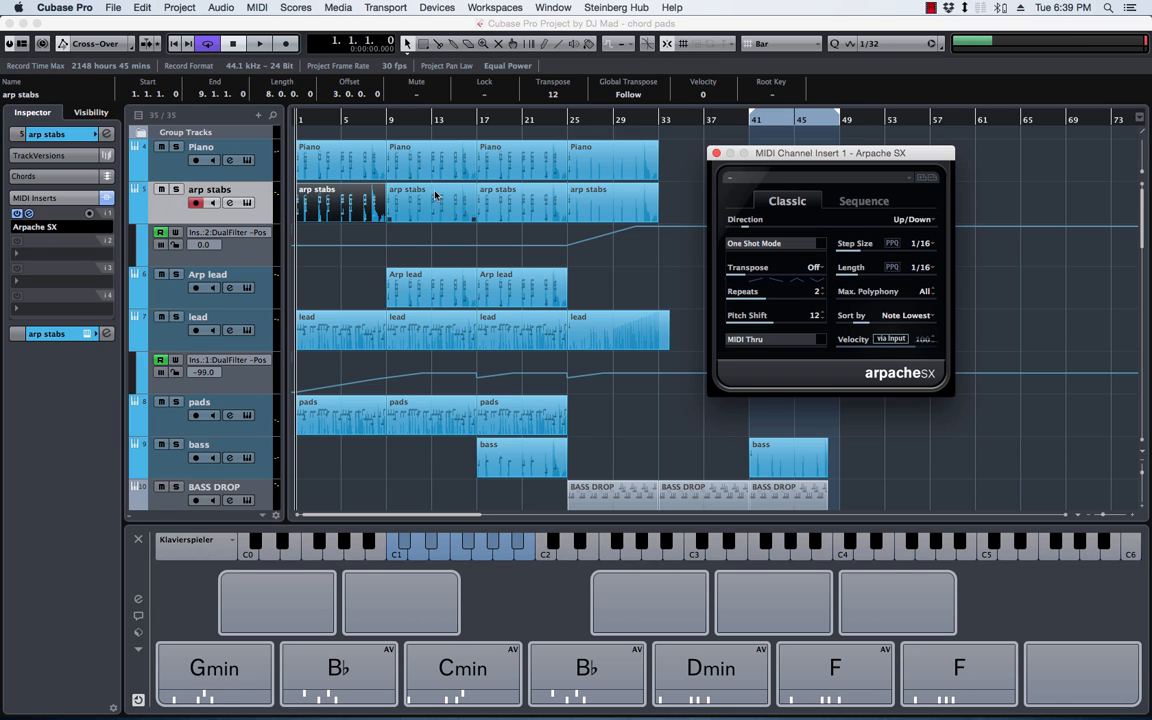
Play the project with the Arpache SX active, solo arp stabs briefly, and stop playback
{"action": "key", "text": "space"}
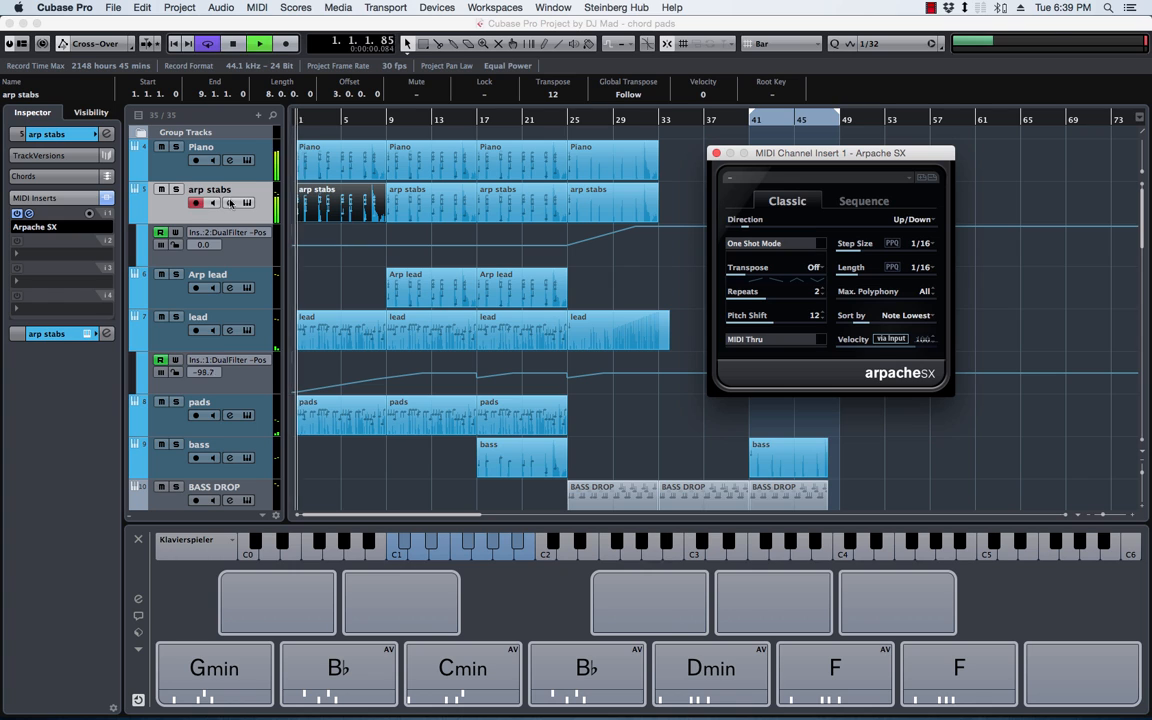
{"action": "left_click", "coordinate": [176, 189]}
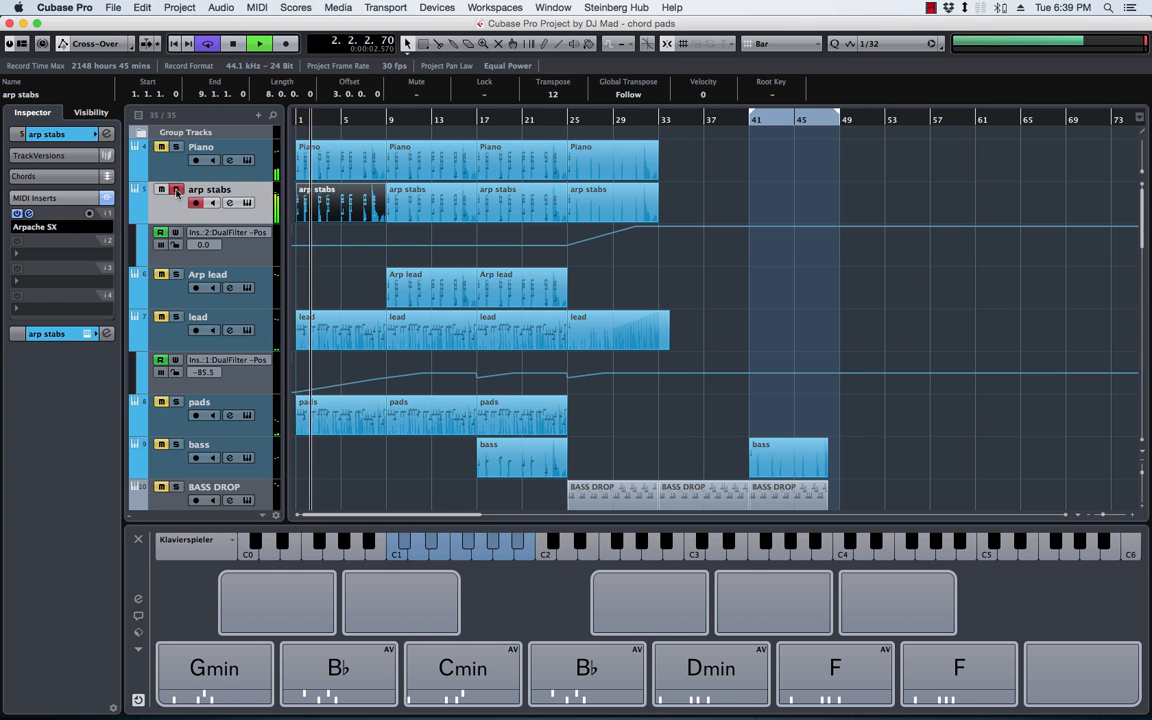
{"action": "left_click", "coordinate": [176, 189]}
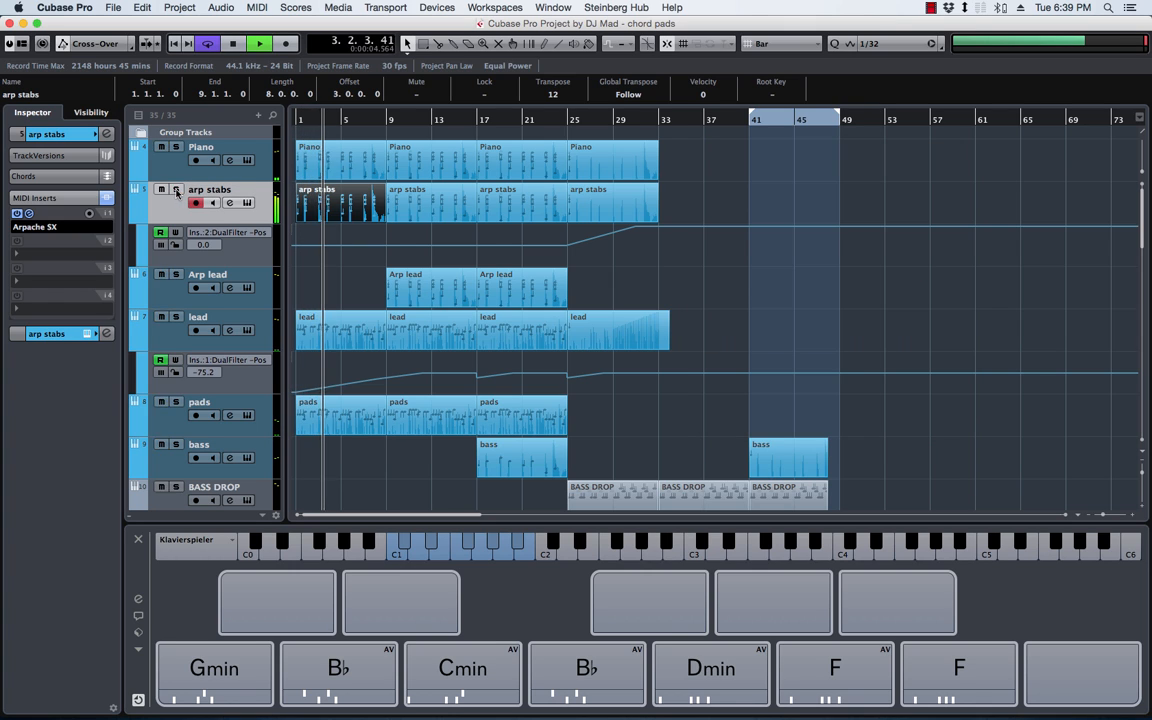
{"action": "key", "text": "space"}
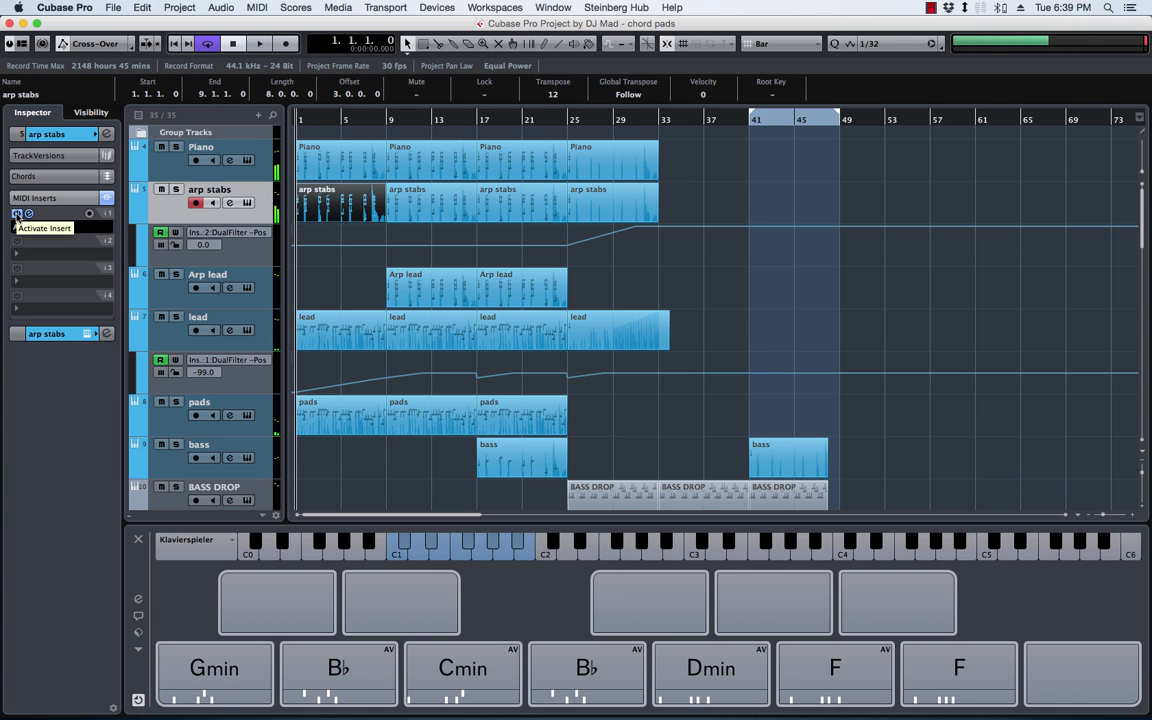
Bypass the Arpache SX insert and play the project, soloing arp stabs briefly to hear the plain chords
{"action": "key", "text": "space"}
{"action": "left_click", "coordinate": [176, 189]}
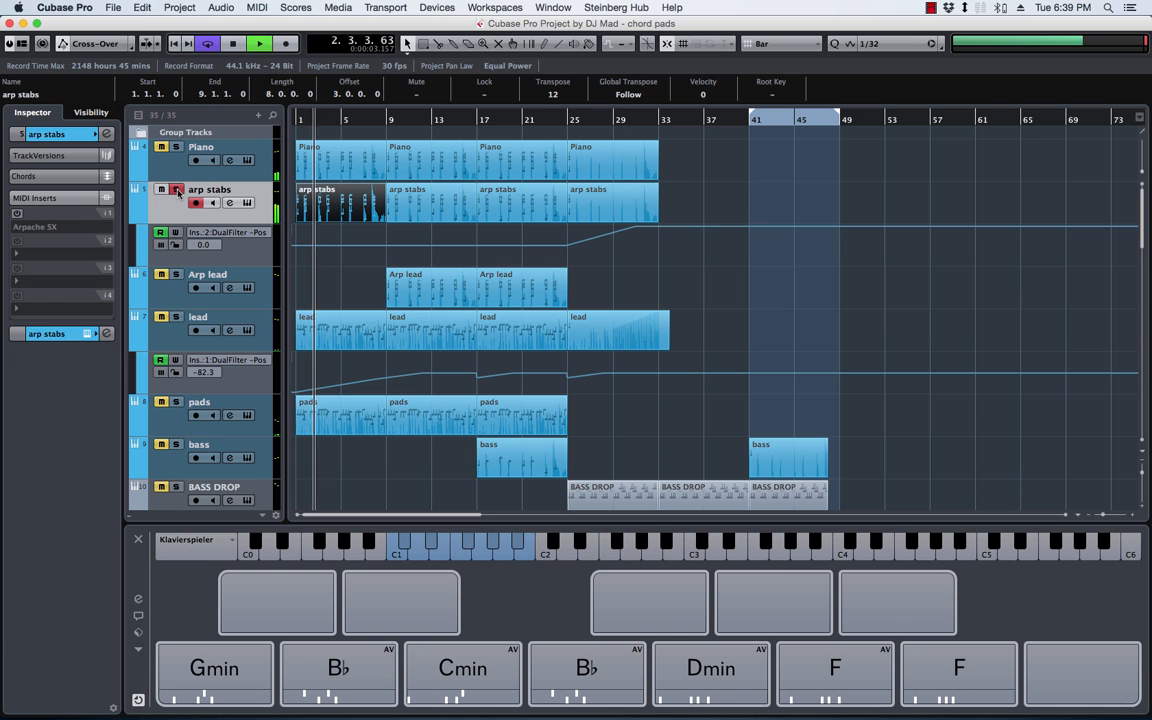
{"action": "left_click", "coordinate": [176, 189]}
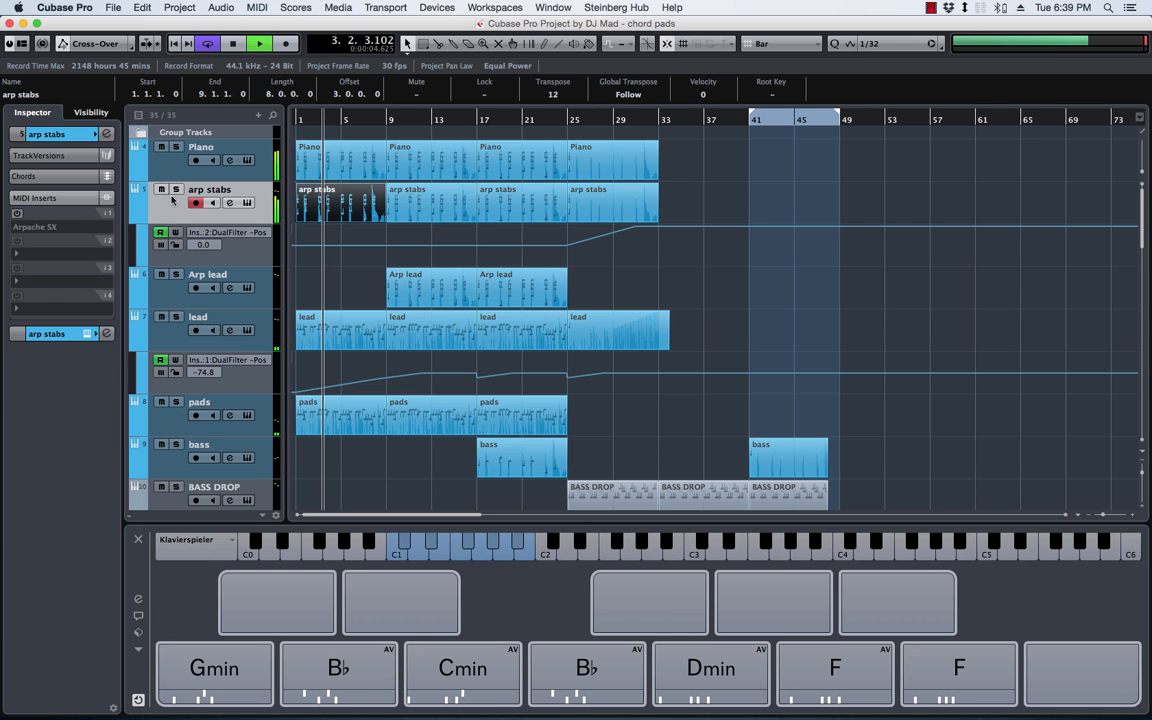
Reactivate the Arpache SX insert on the arp stabs track during playback, and stop the project
{"action": "left_click", "coordinate": [18, 214]}
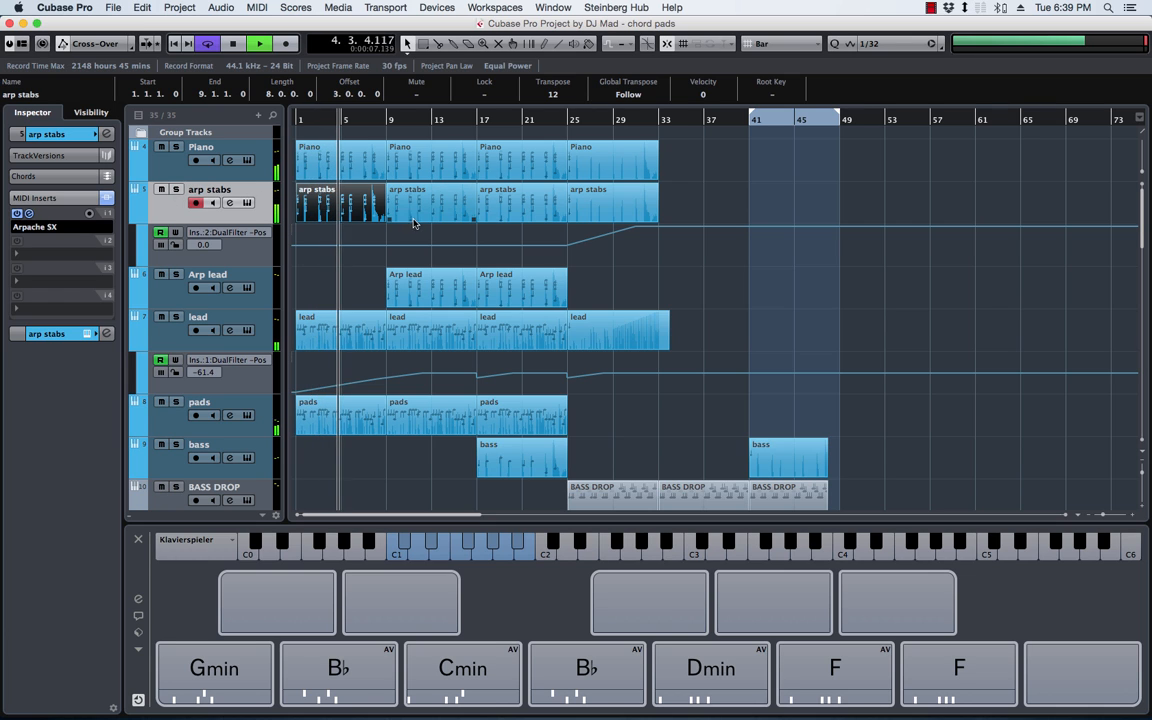
{"action": "key", "text": "space"}
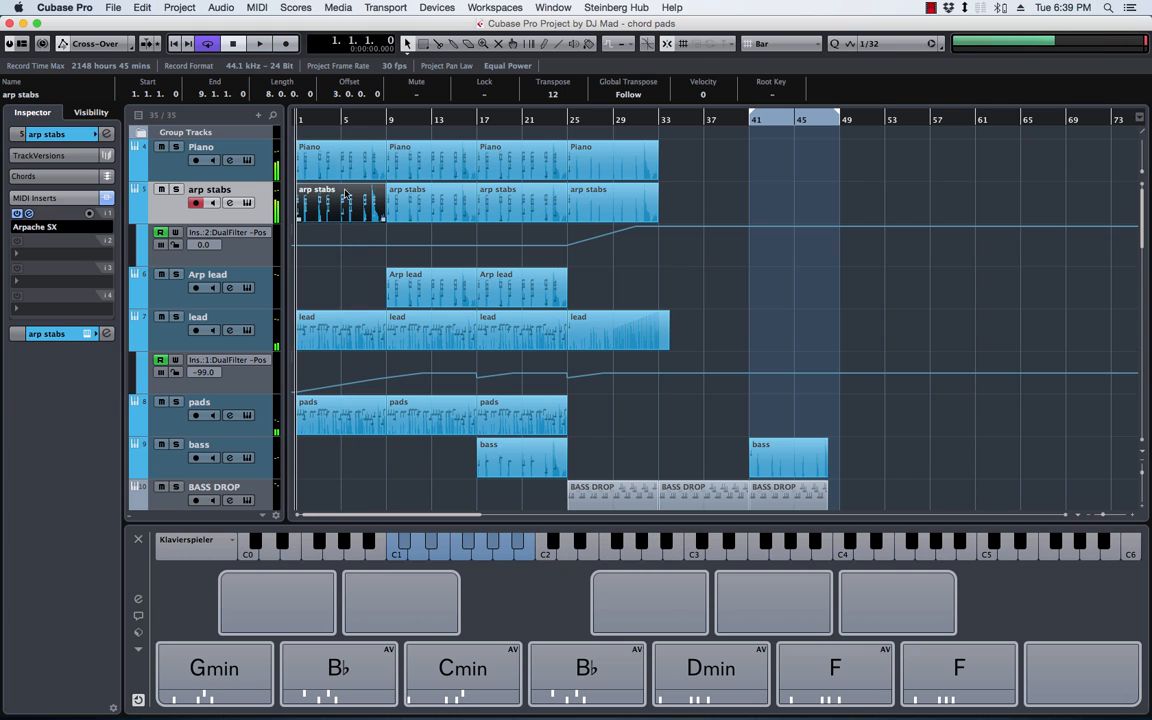
Select the Arp lead track and its first clip, and play from bar 9, soloing the track briefly
{"action": "left_click", "coordinate": [390, 123]}
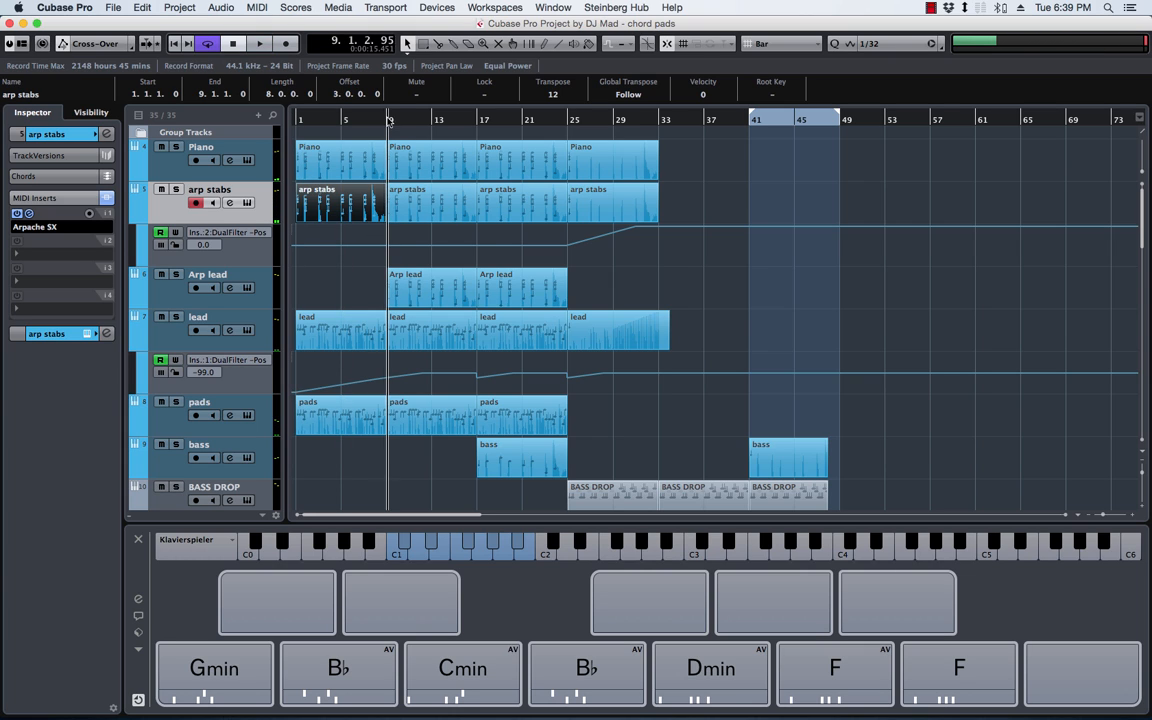
{"action": "left_click", "coordinate": [407, 204]}
{"action": "left_click", "coordinate": [425, 295]}
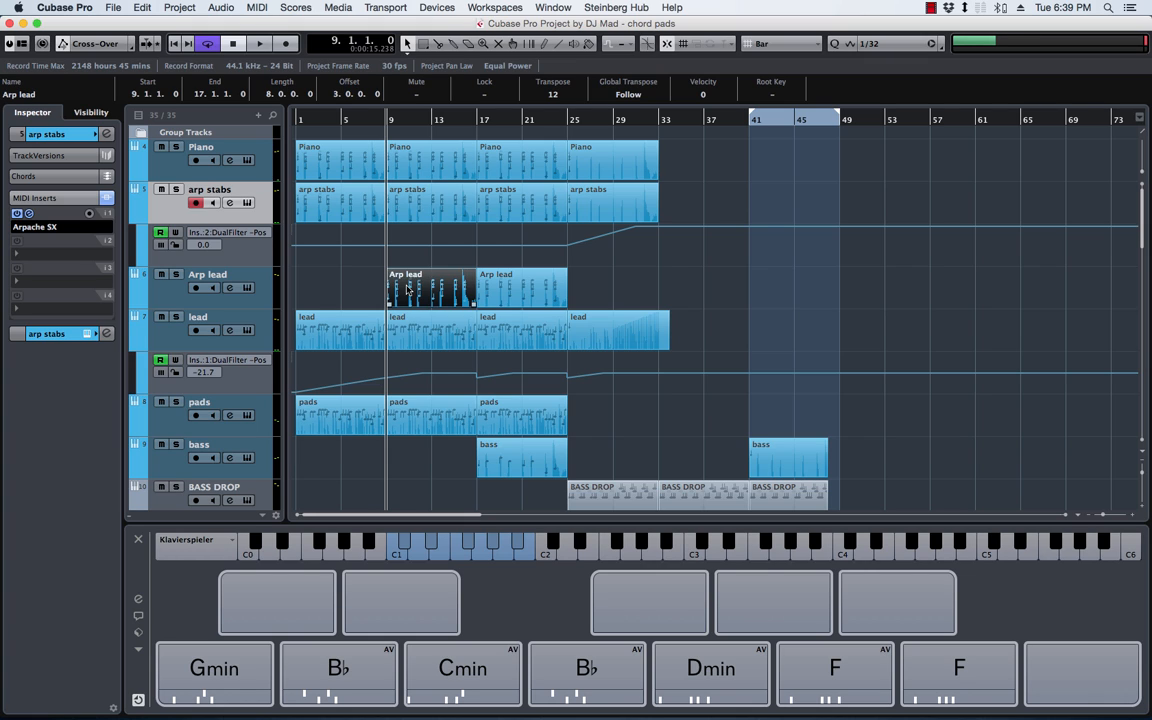
{"action": "left_click", "coordinate": [163, 300]}
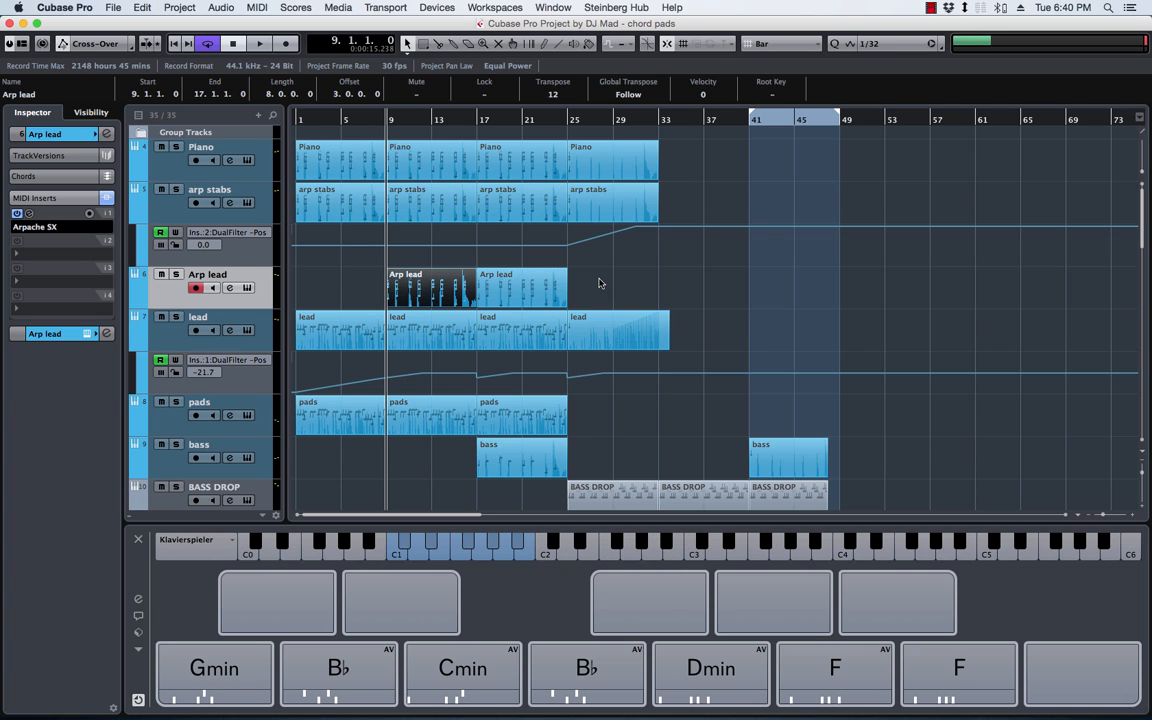
{"action": "key", "text": "space"}
{"action": "left_click", "coordinate": [176, 275]}
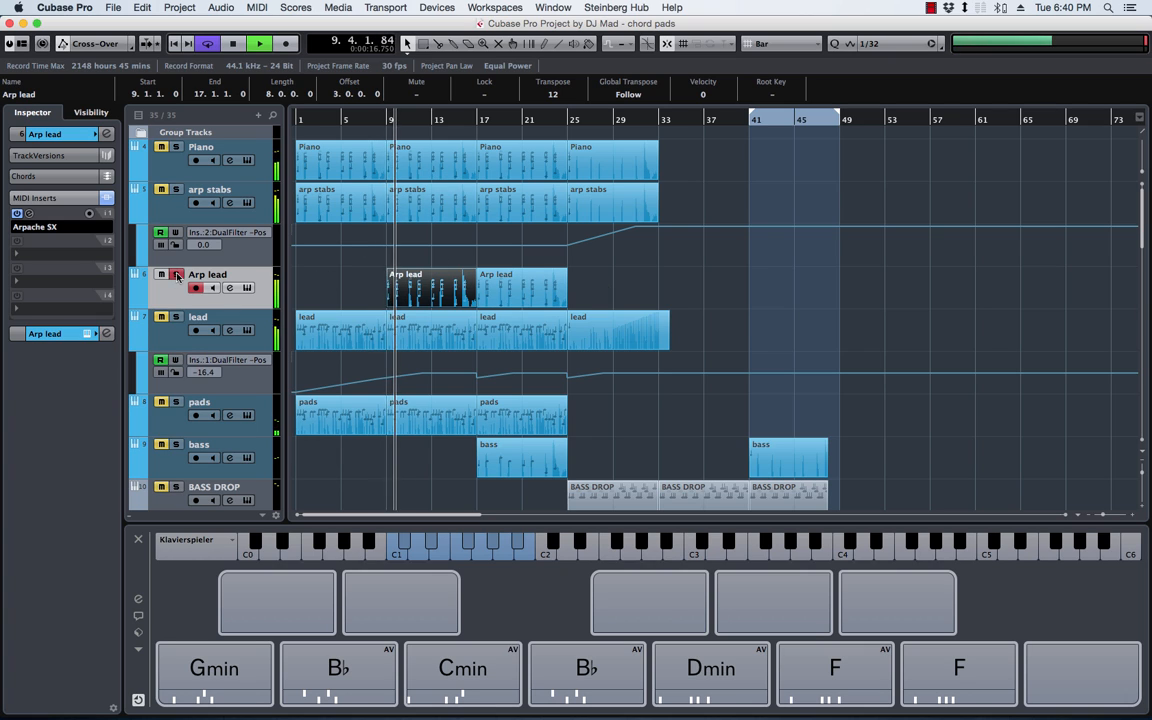
{"action": "left_click", "coordinate": [177, 276]}
{"action": "key", "text": "space"}
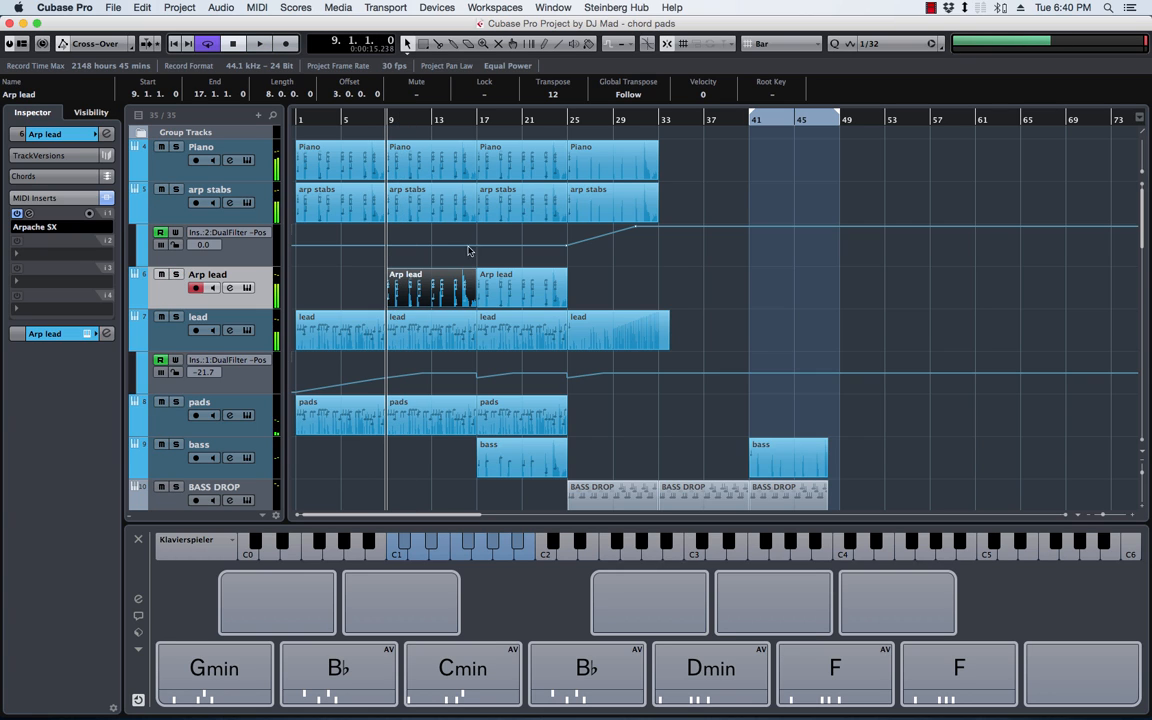
Open the lead track's channel settings, placed clear of the first clips, and briefly view its Spire synth
{"action": "left_click", "coordinate": [330, 330]}
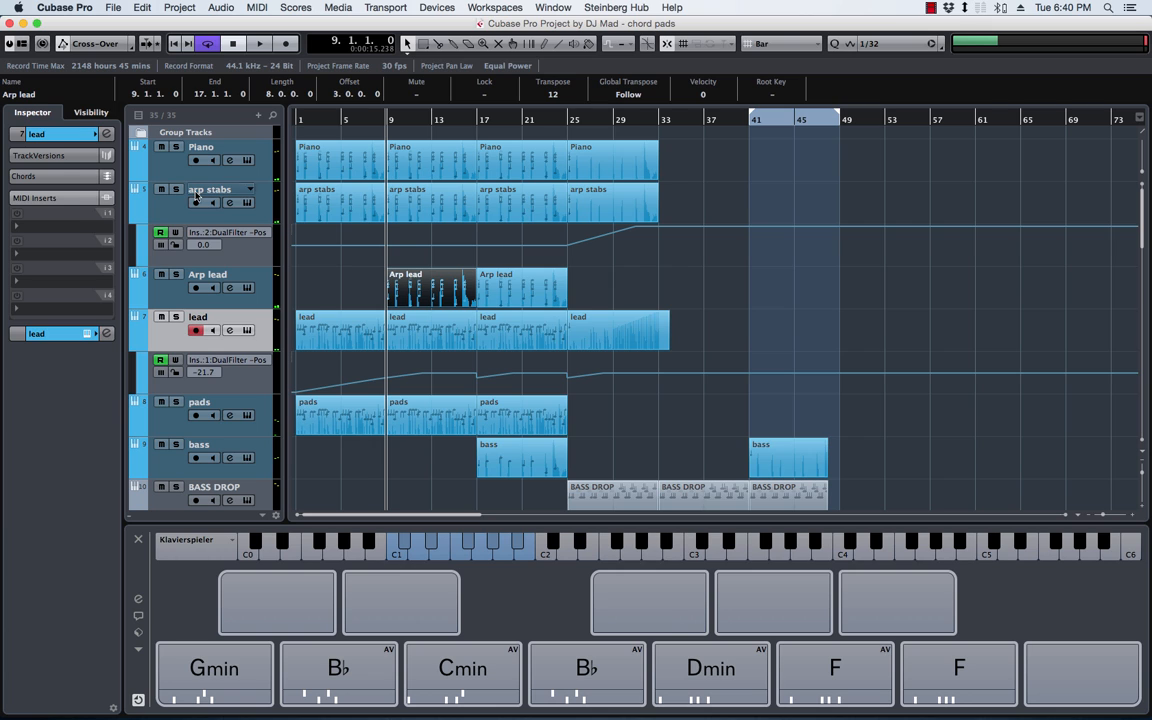
{"action": "left_click", "coordinate": [61, 135]}
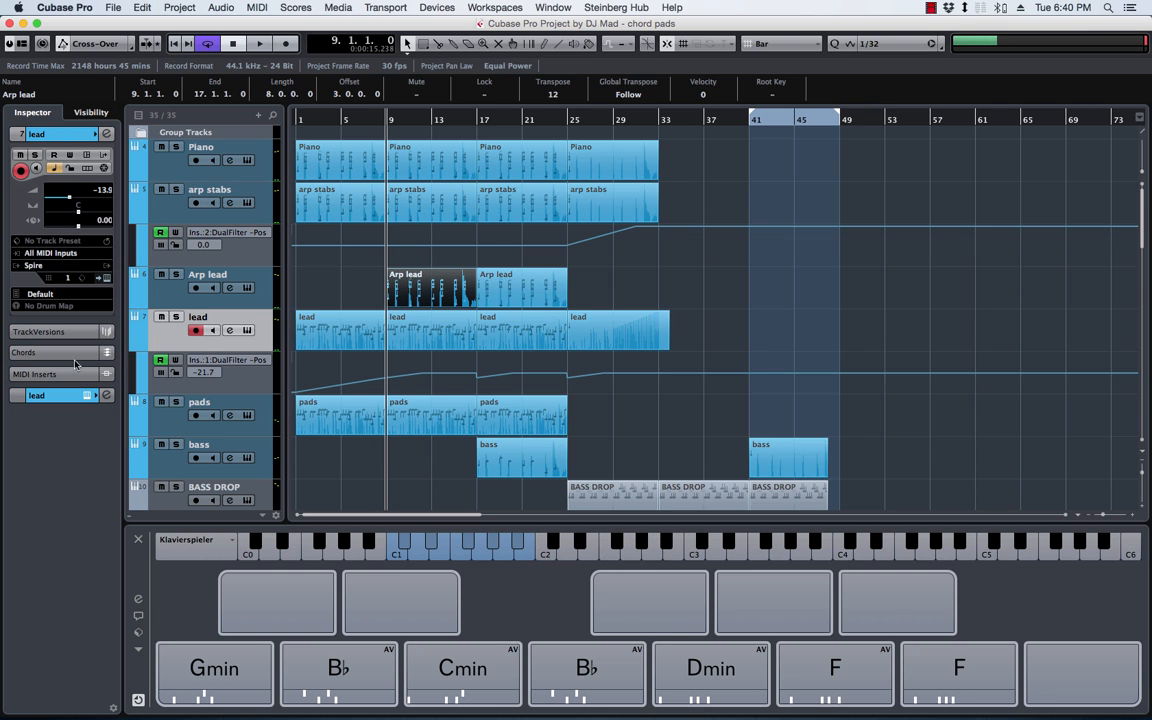
{"action": "left_click", "coordinate": [106, 394]}
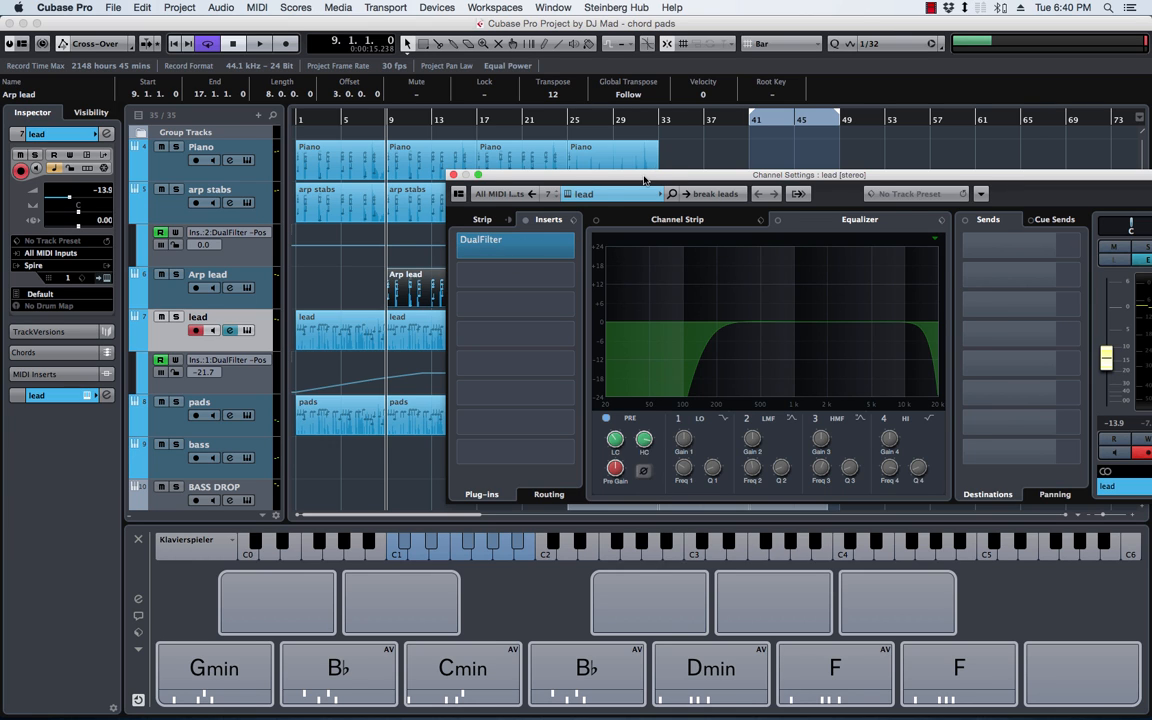
{"action": "left_click_drag", "start_coordinate": [644, 178], "coordinate": [836, 174]}
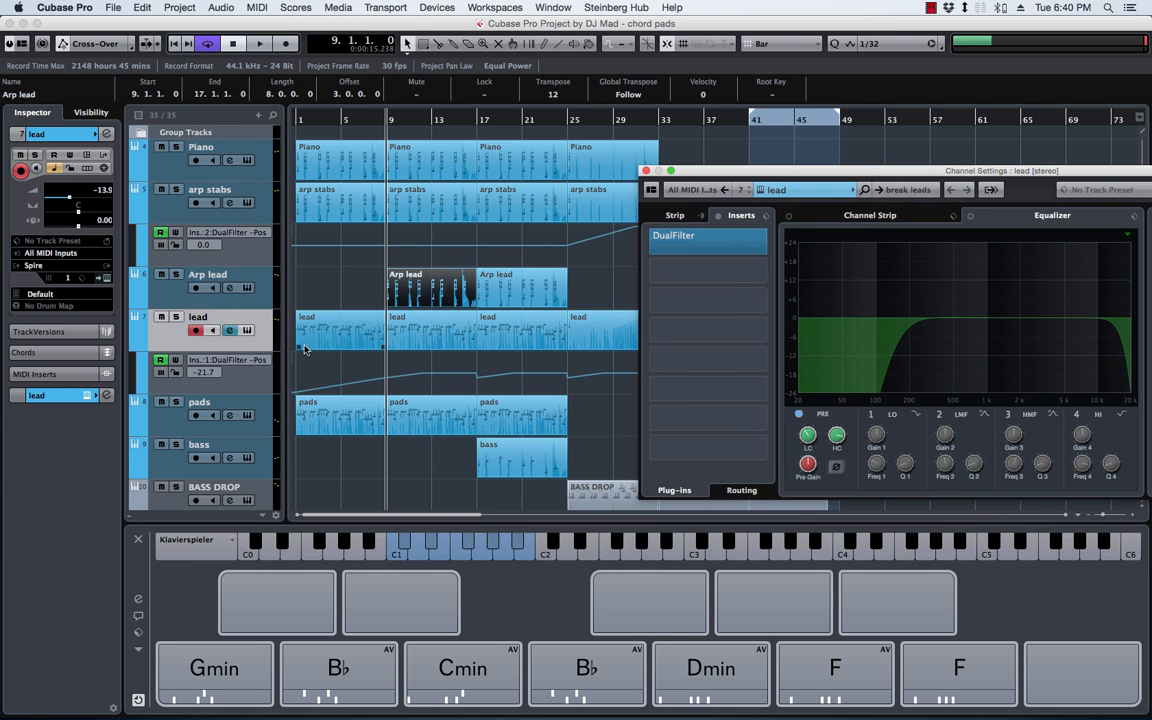
{"action": "left_click", "coordinate": [106, 278]}
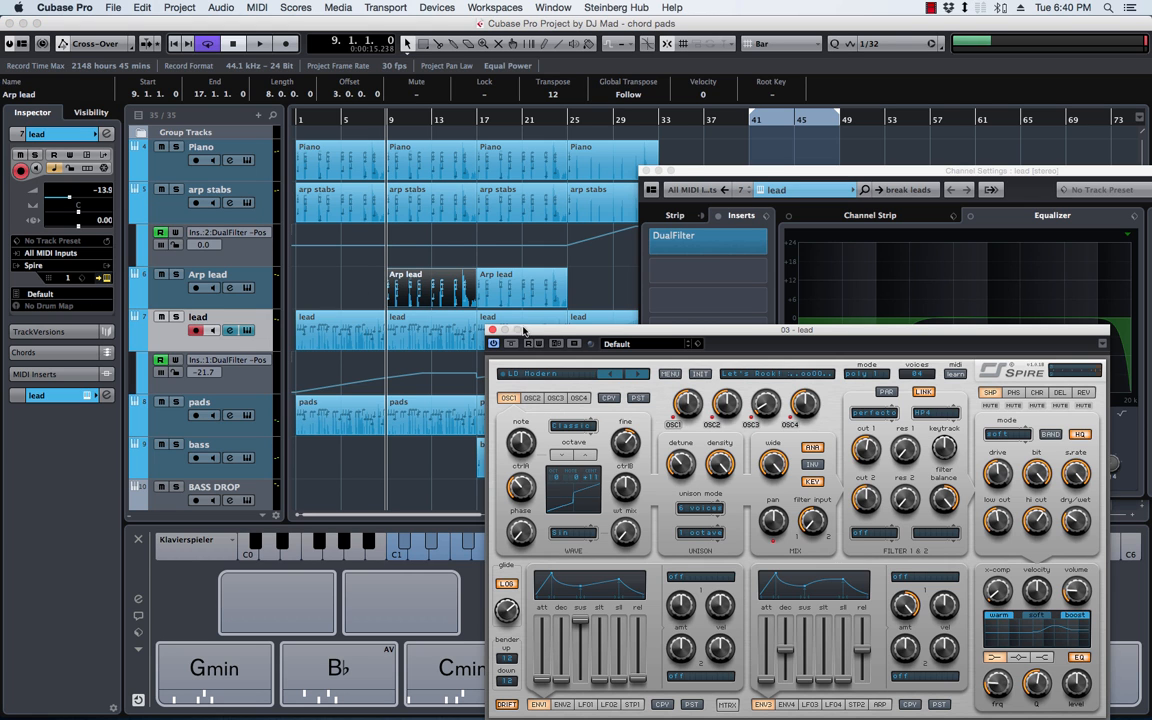
{"action": "left_click", "coordinate": [491, 331]}
Play the project briefly, and play the soloed lead track from the start, jumping ahead to about bars 8 and 14
{"action": "key", "text": "space"}
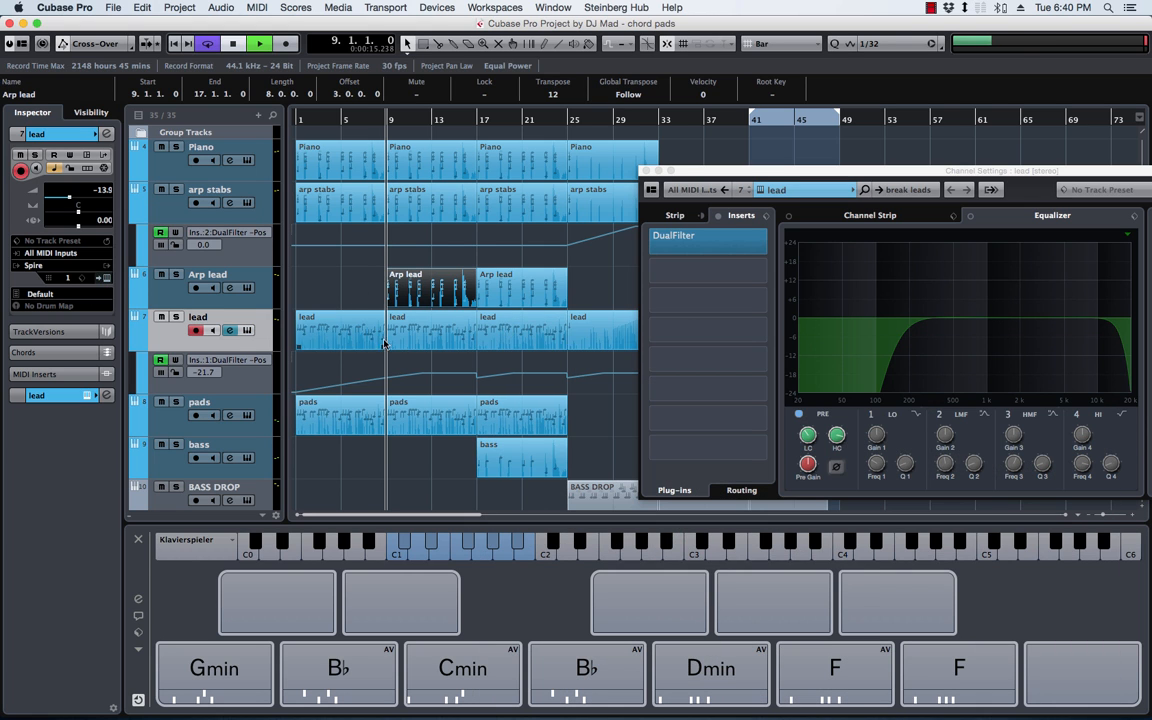
{"action": "key", "text": "space"}
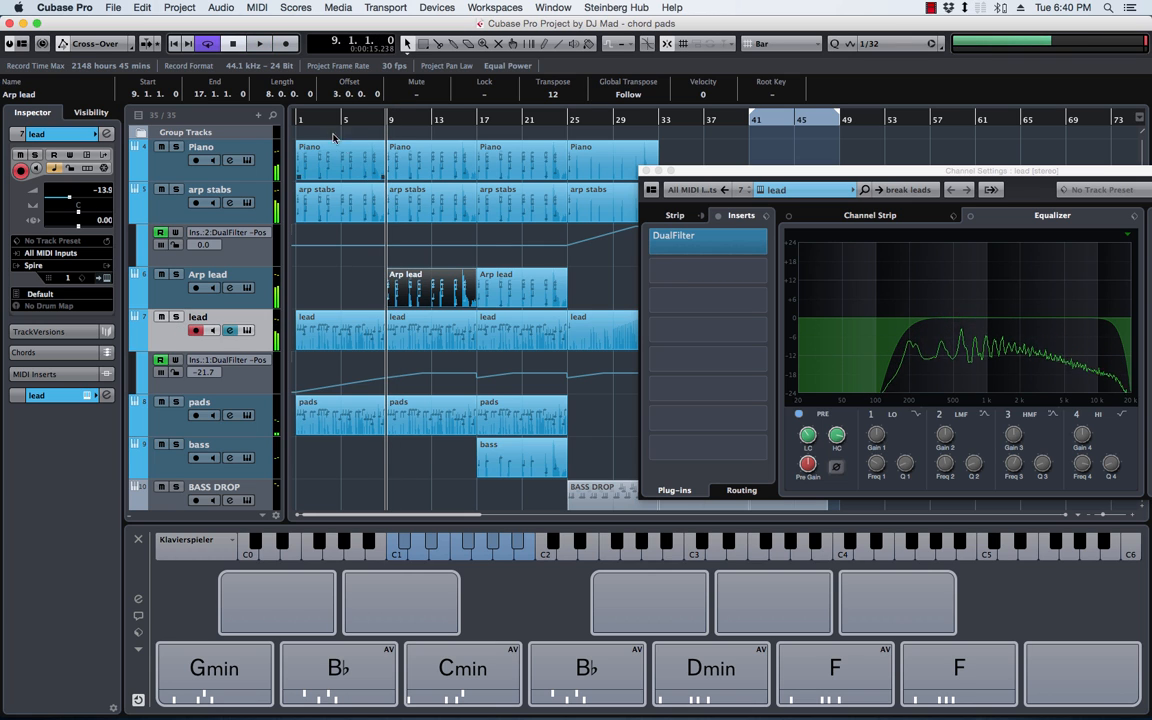
{"action": "key", "text": "Home"}
{"action": "left_click", "coordinate": [174, 317]}
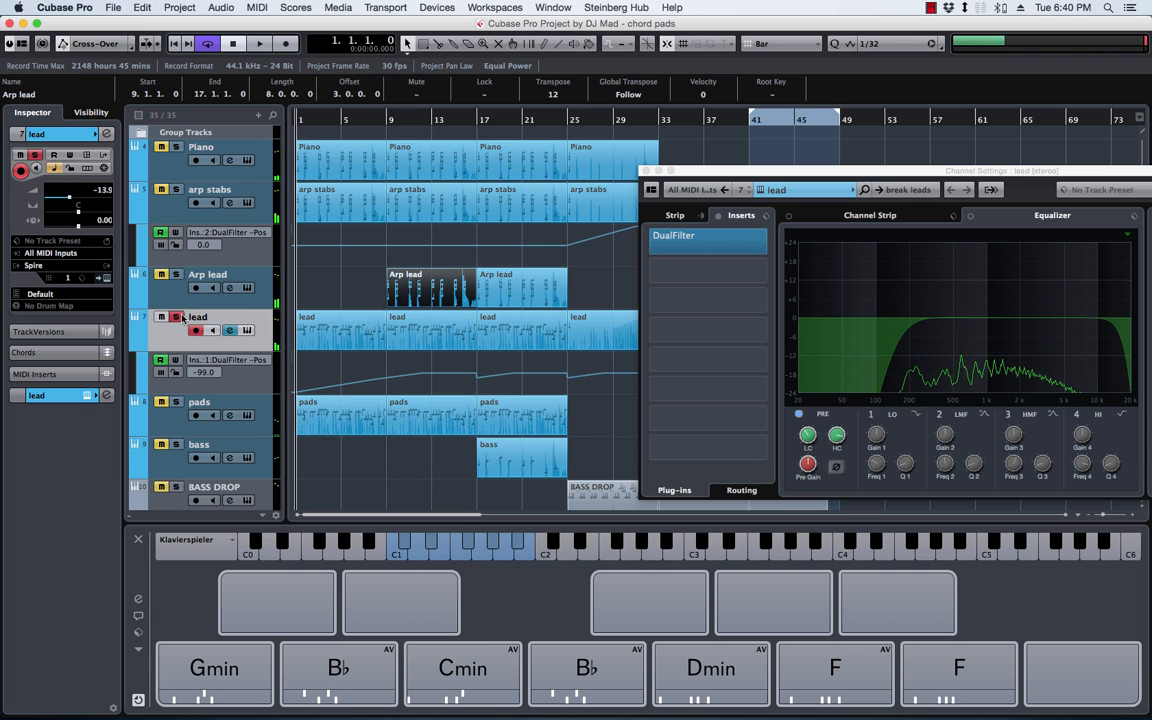
{"action": "key", "text": "space"}
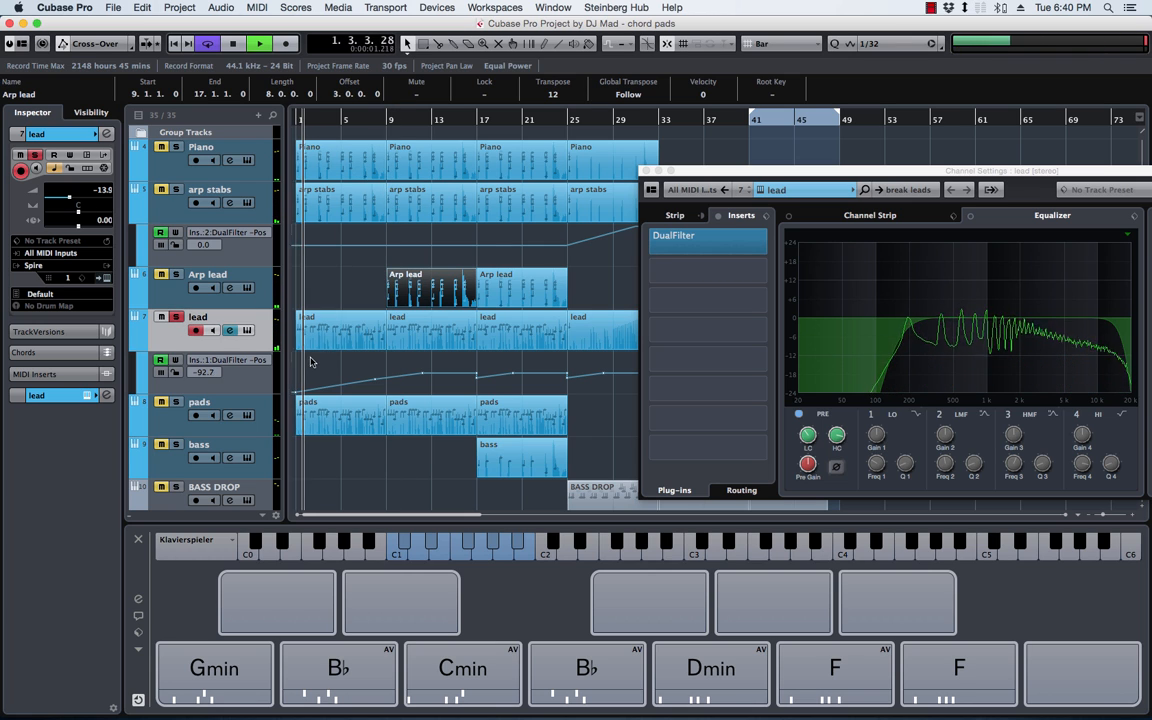
{"action": "left_click", "coordinate": [378, 122]}
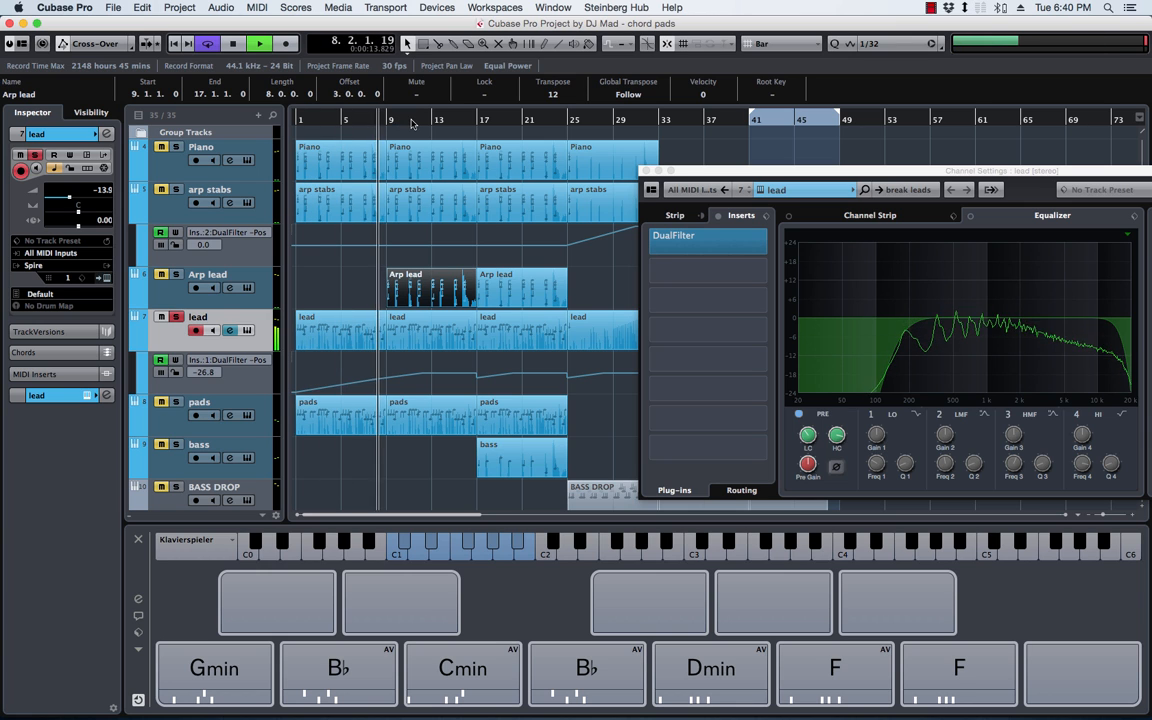
{"action": "left_click", "coordinate": [448, 122]}
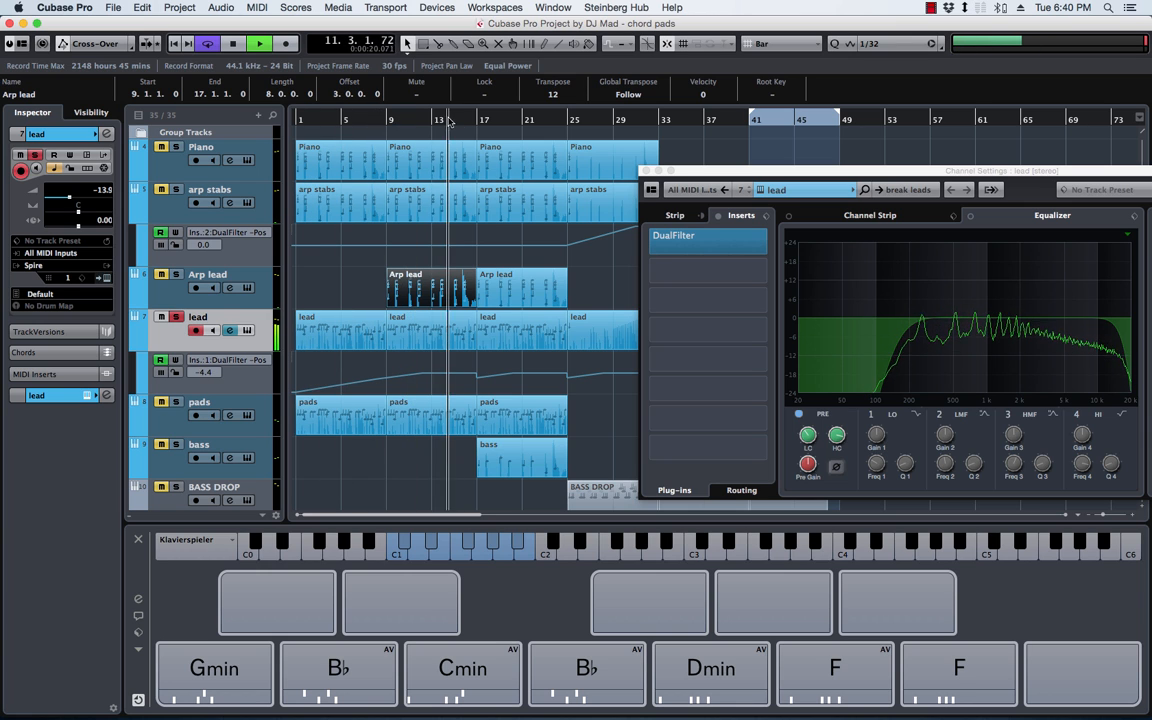
View the lead track's DualFilter while playing from about bar 7, and close its windows with playback stopped and solo off
{"action": "left_click", "coordinate": [690, 238]}
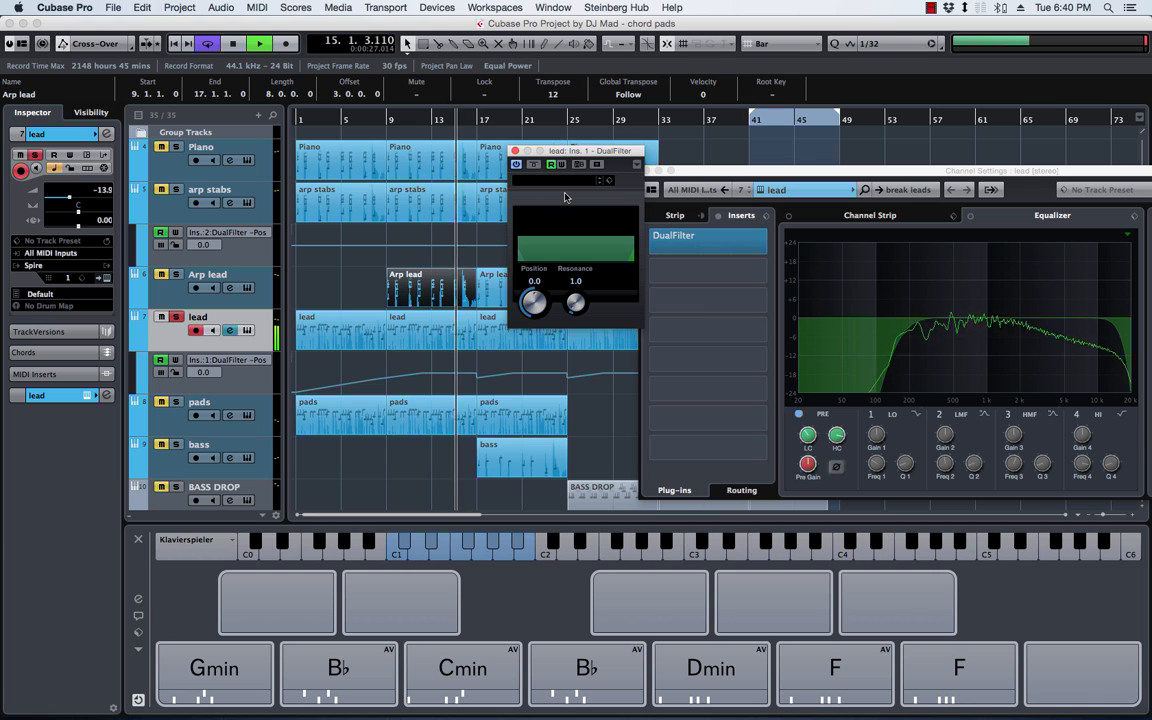
{"action": "left_click", "coordinate": [366, 122]}
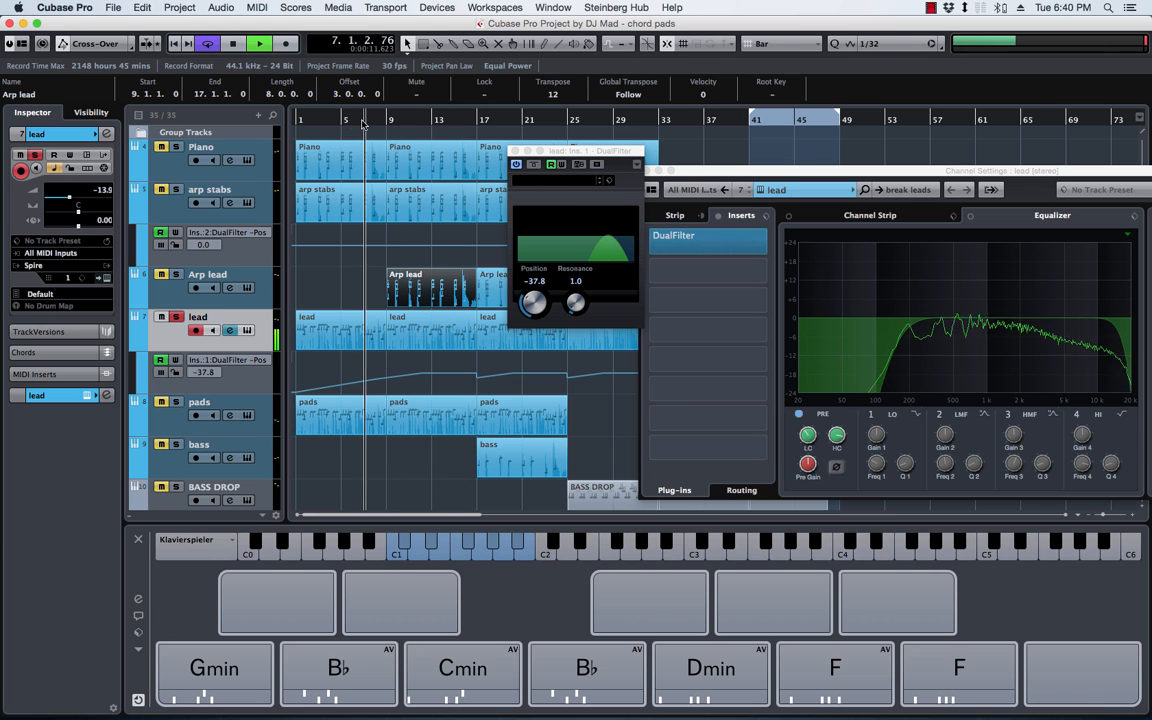
{"action": "key", "text": "space"}
{"action": "left_click", "coordinate": [177, 317]}
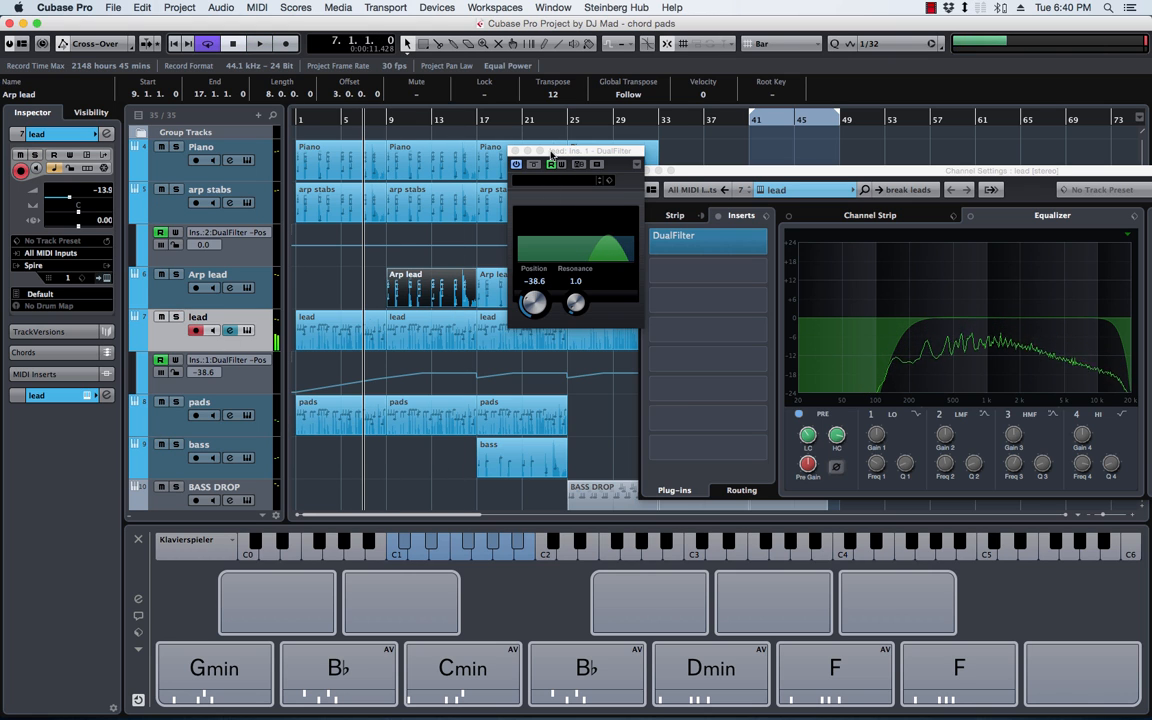
{"action": "left_click", "coordinate": [516, 151]}
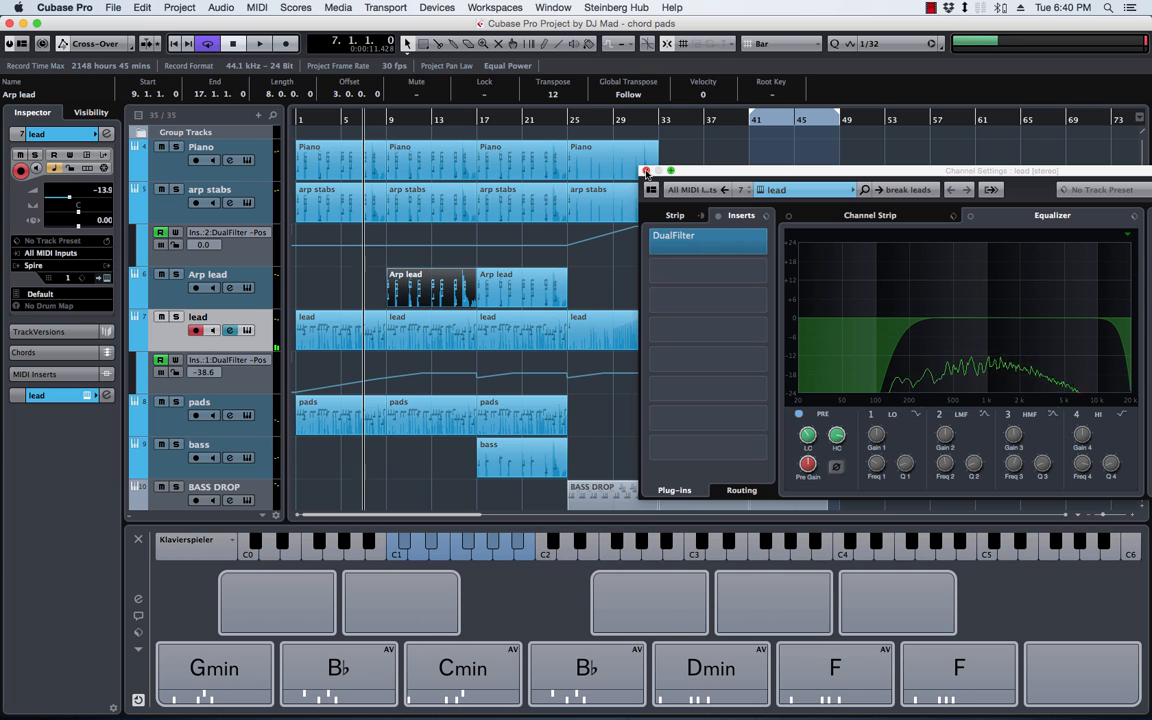
{"action": "left_click", "coordinate": [646, 171]}
Select the pads track and play it soloed from bar 7, switching solo off before stopping playback
{"action": "left_click", "coordinate": [172, 424]}
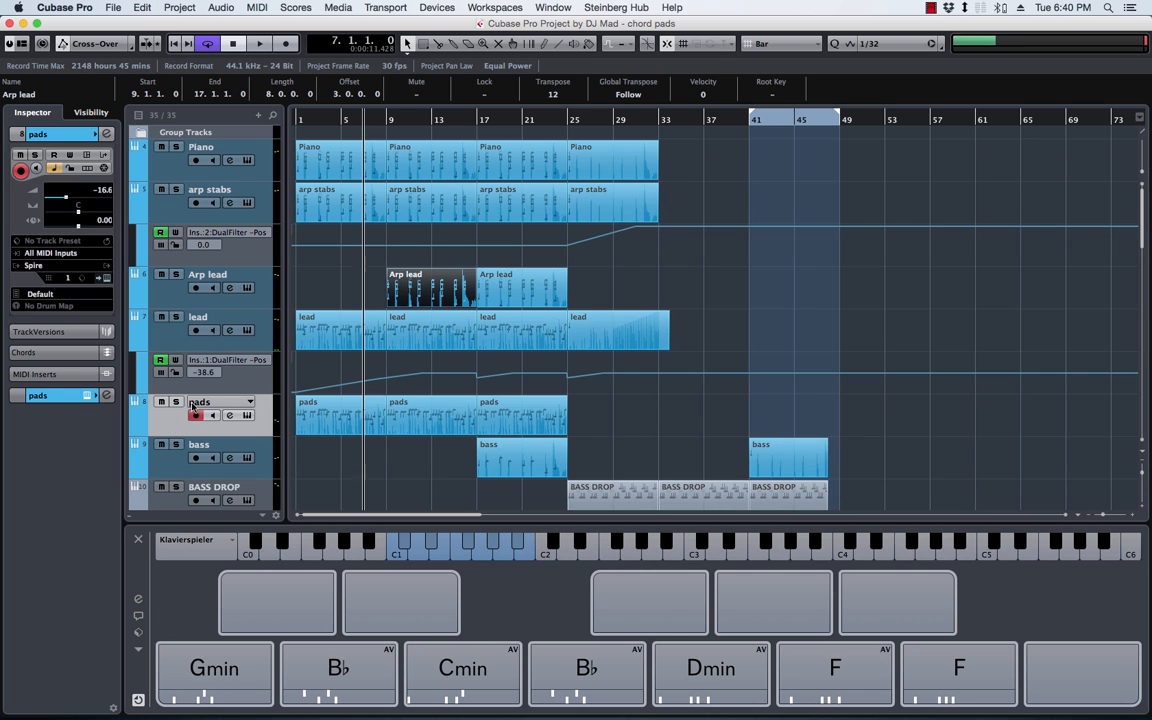
{"action": "left_click", "coordinate": [177, 403]}
{"action": "key", "text": "space"}
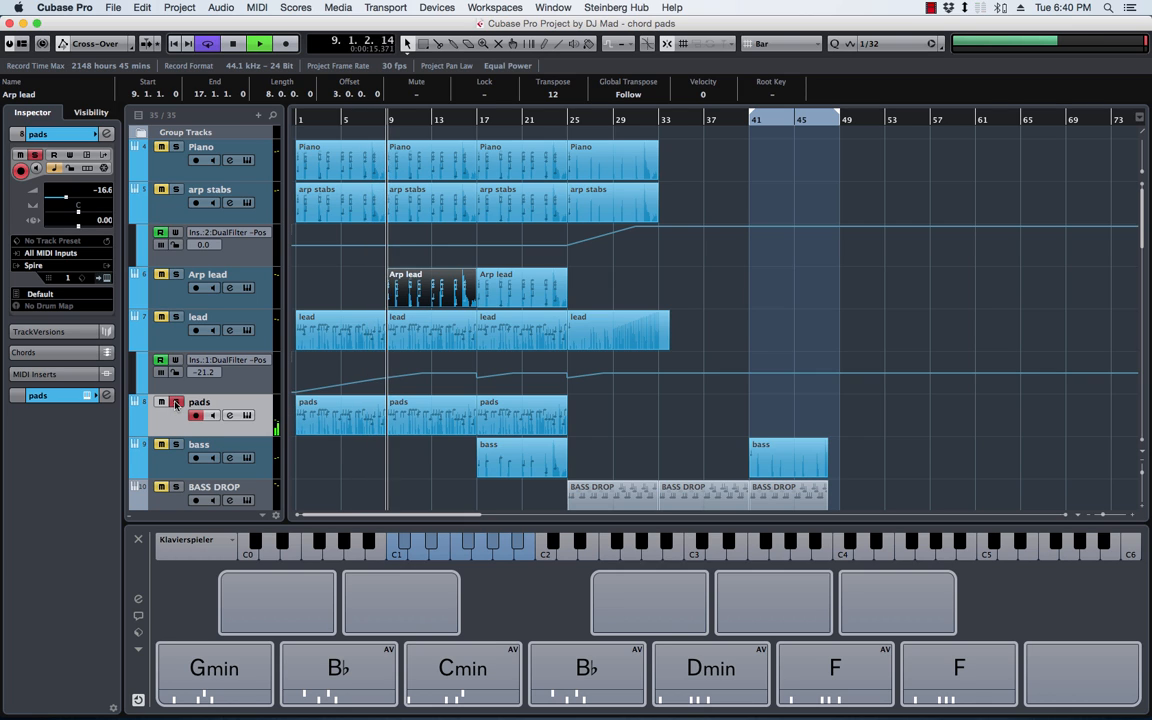
{"action": "left_click", "coordinate": [177, 403]}
{"action": "key", "text": "space"}
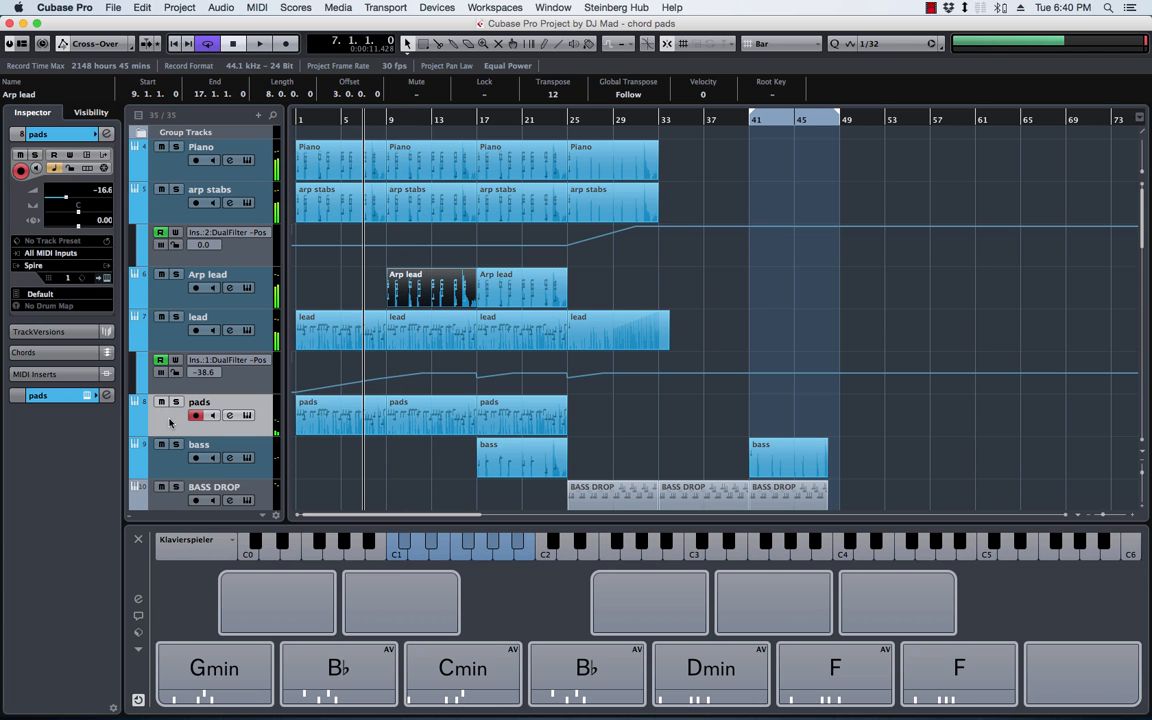
Open the pads track's channel settings, bypass its inserts, and play the track soloed to hear the plain sound
{"action": "left_click", "coordinate": [105, 155]}
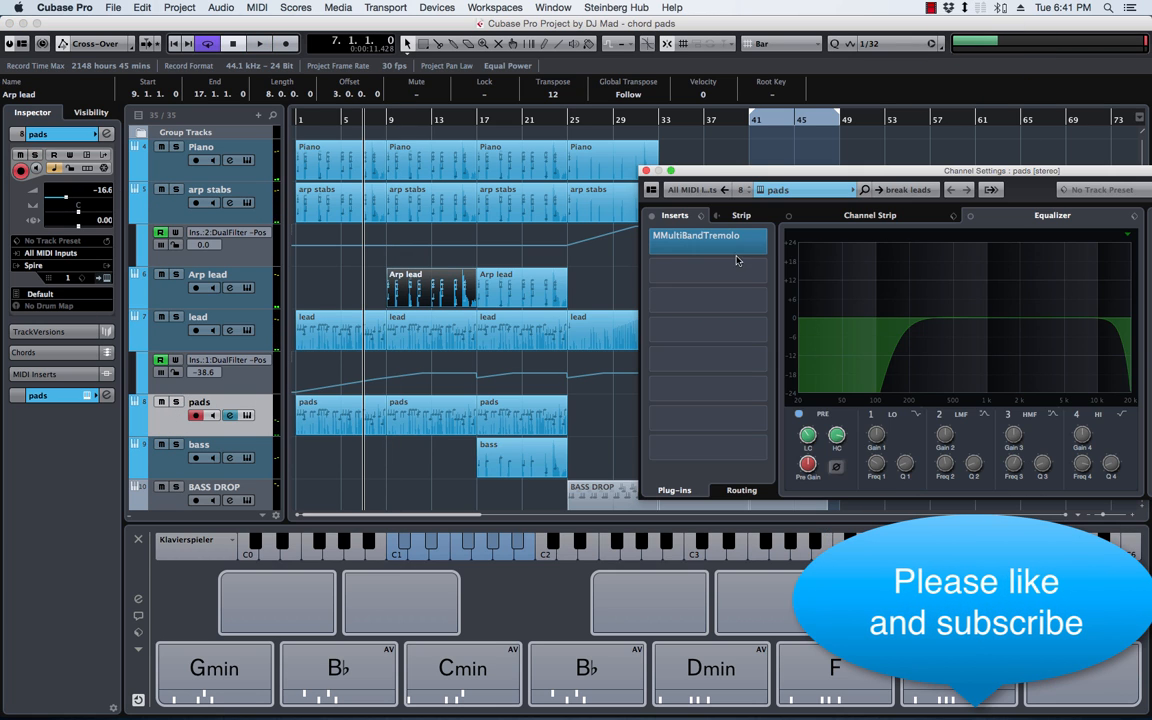
{"action": "left_click", "coordinate": [652, 216]}
{"action": "left_click", "coordinate": [177, 402]}
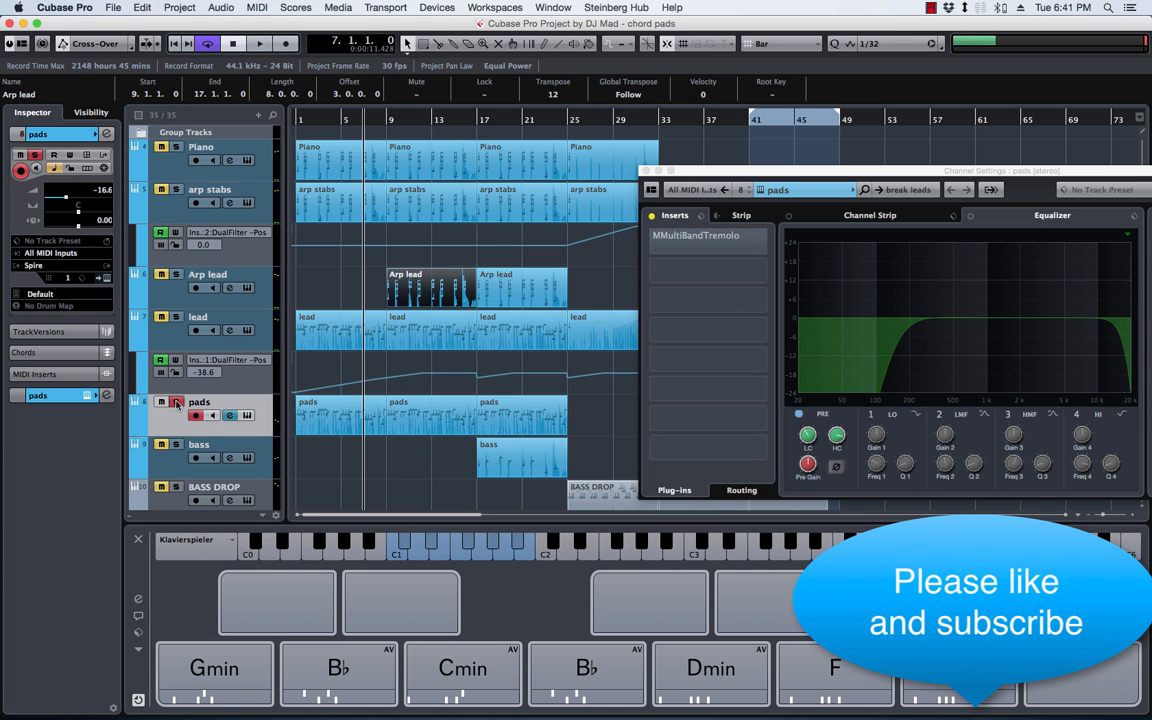
{"action": "key", "text": "space"}
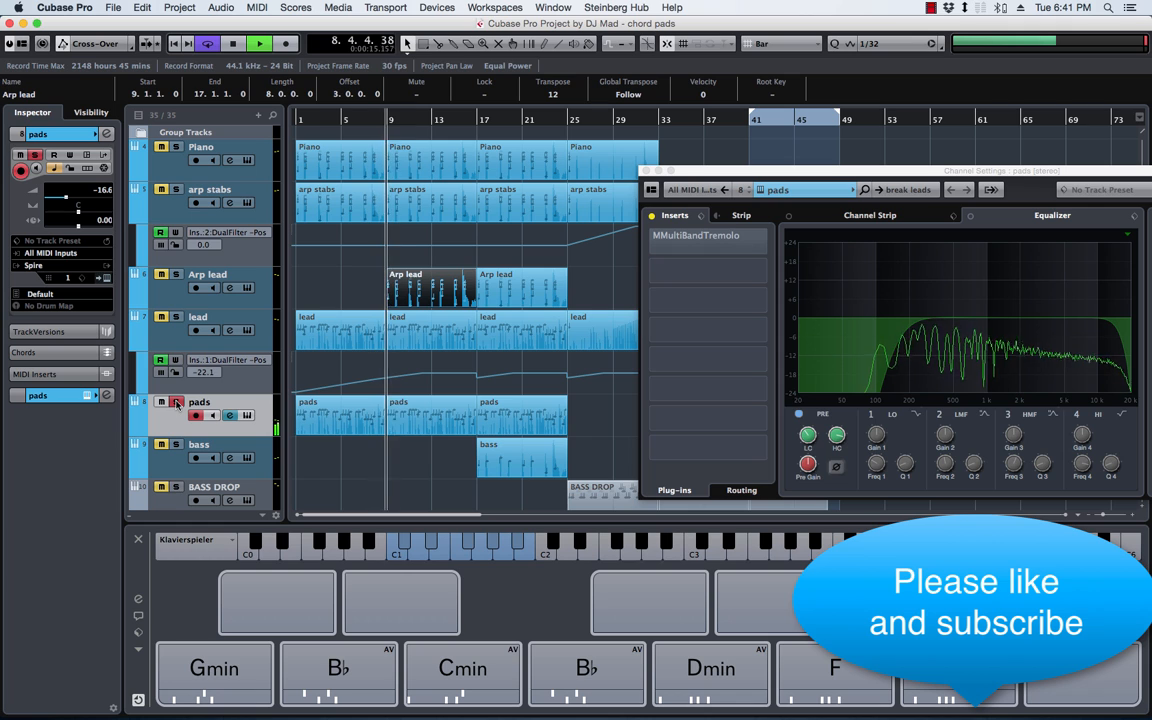
{"action": "key", "text": "space"}
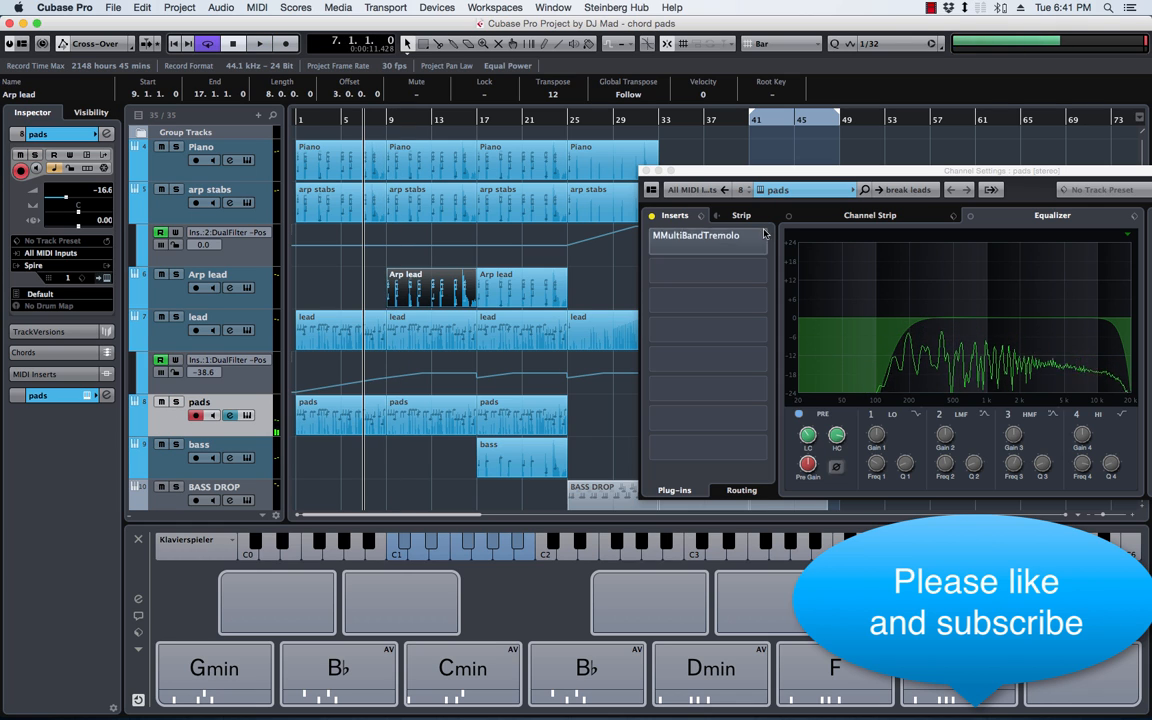
Reactivate the pads track's inserts and show the MMultiBandTremolo settings alone, with the window placed clear of the track list
{"action": "left_click", "coordinate": [715, 241]}
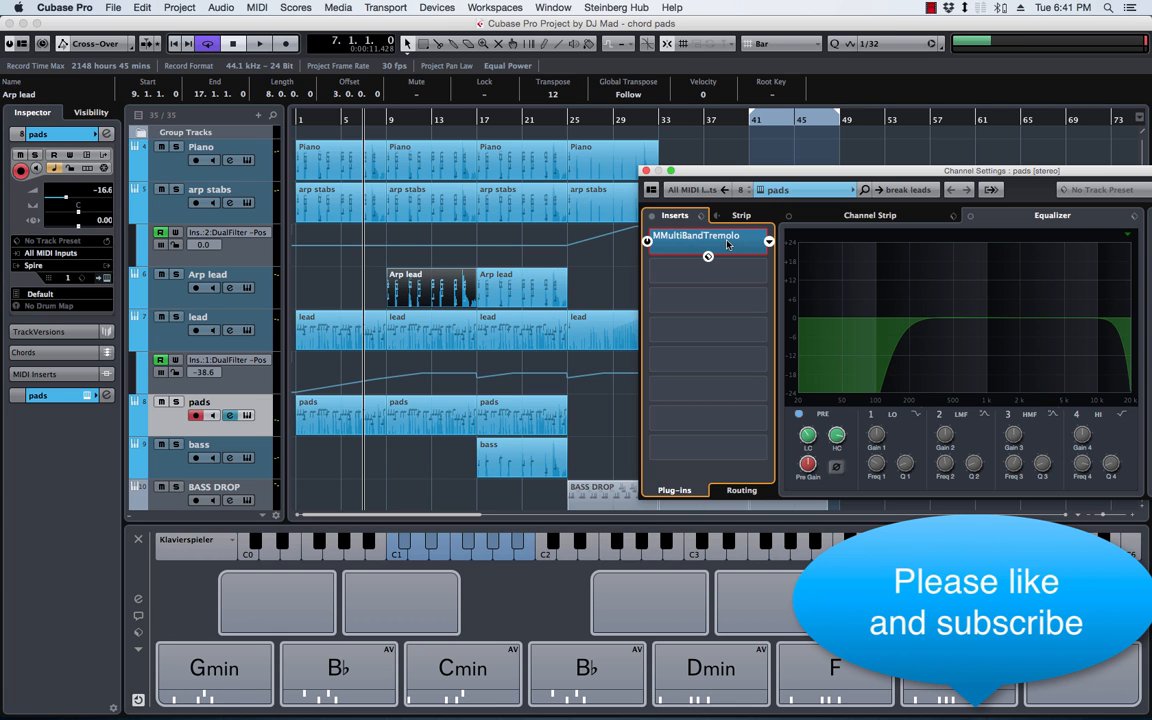
{"action": "left_click", "coordinate": [720, 242]}
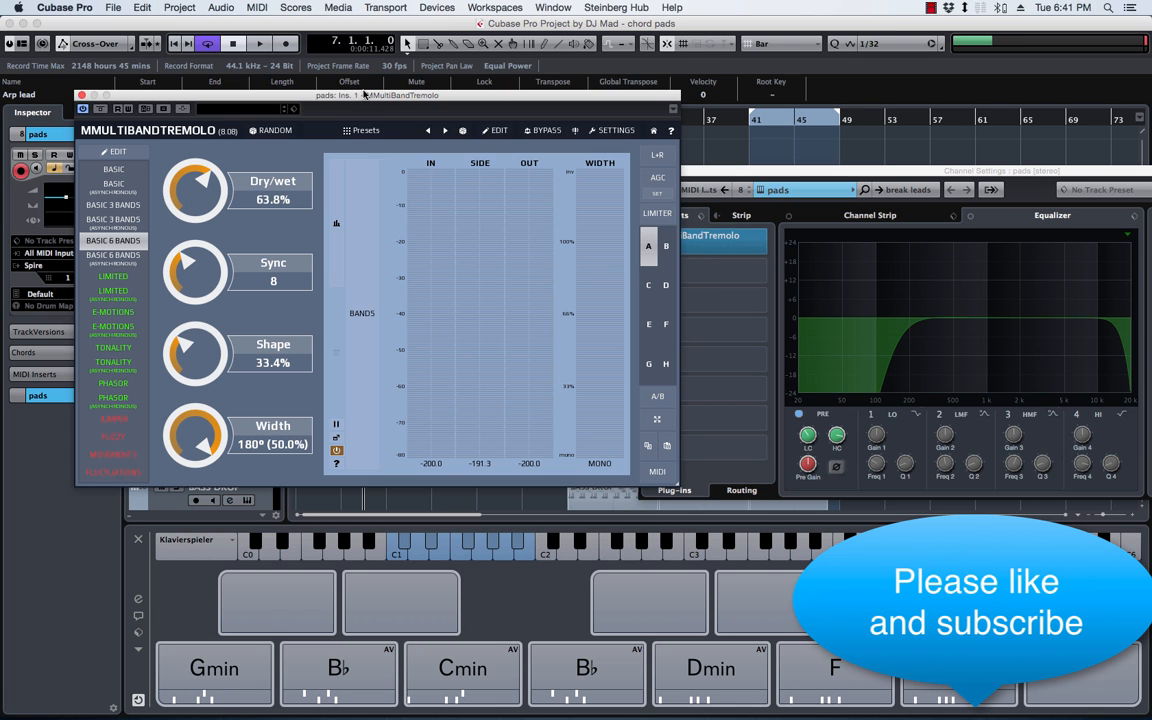
{"action": "left_click_drag", "start_coordinate": [367, 100], "coordinate": [469, 106]}
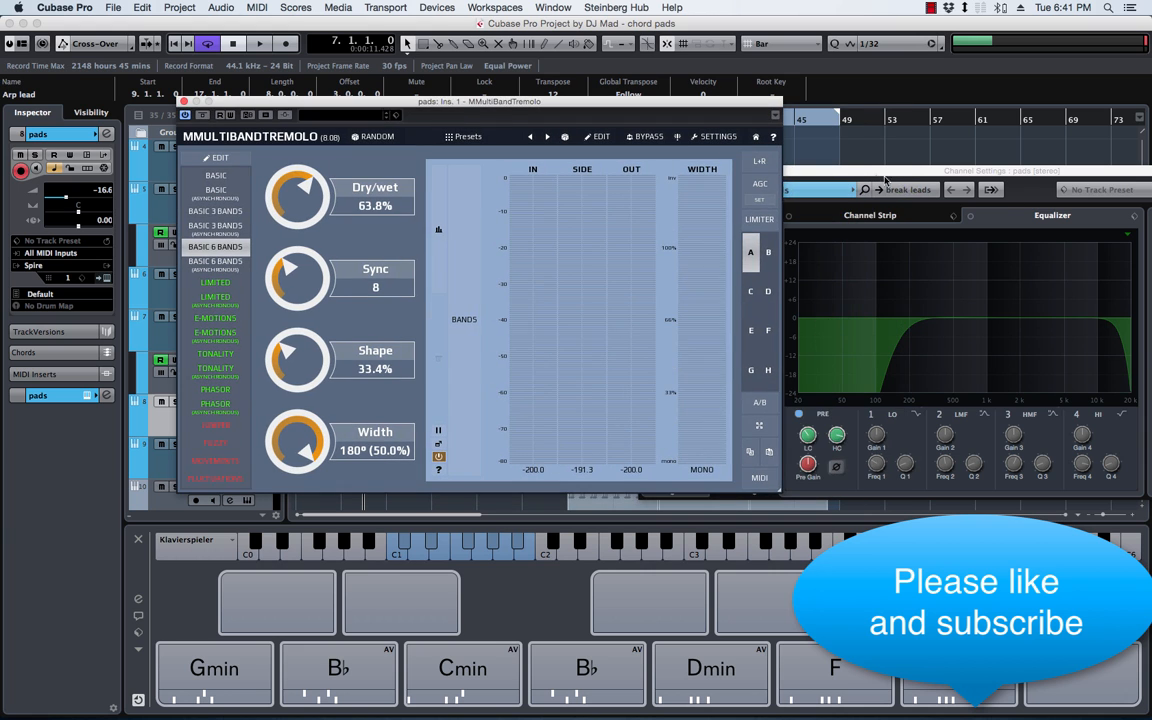
{"action": "left_click_drag", "start_coordinate": [885, 180], "coordinate": [881, 238]}
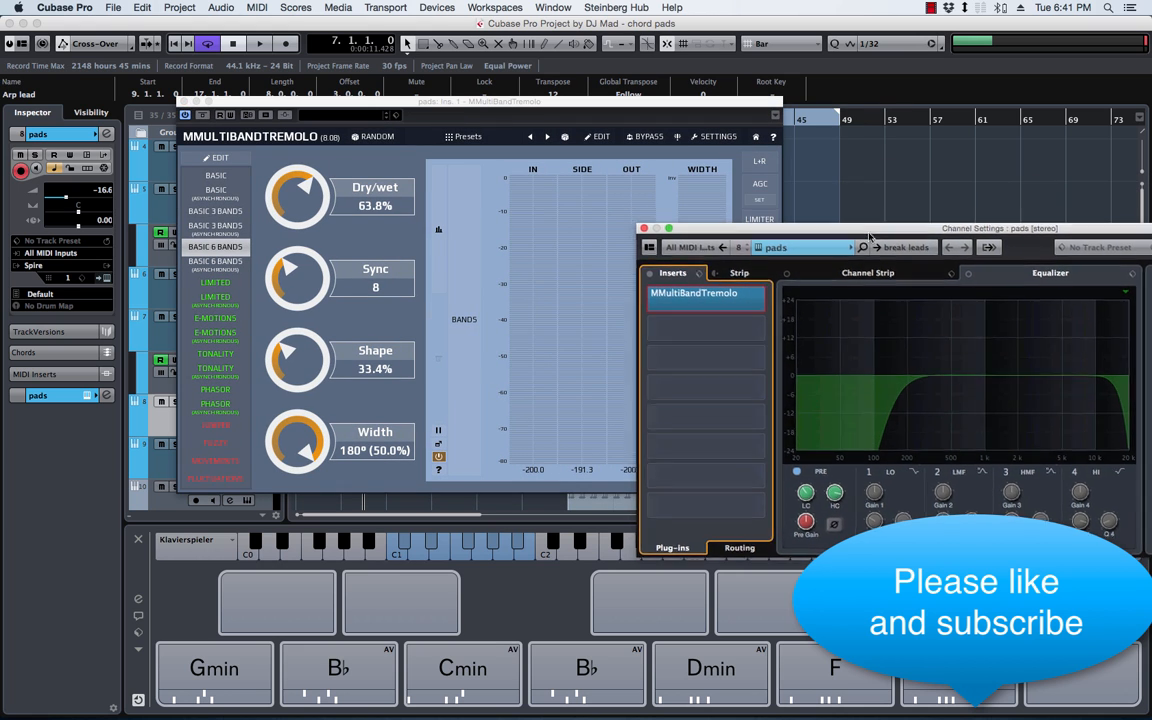
{"action": "left_click", "coordinate": [642, 229]}
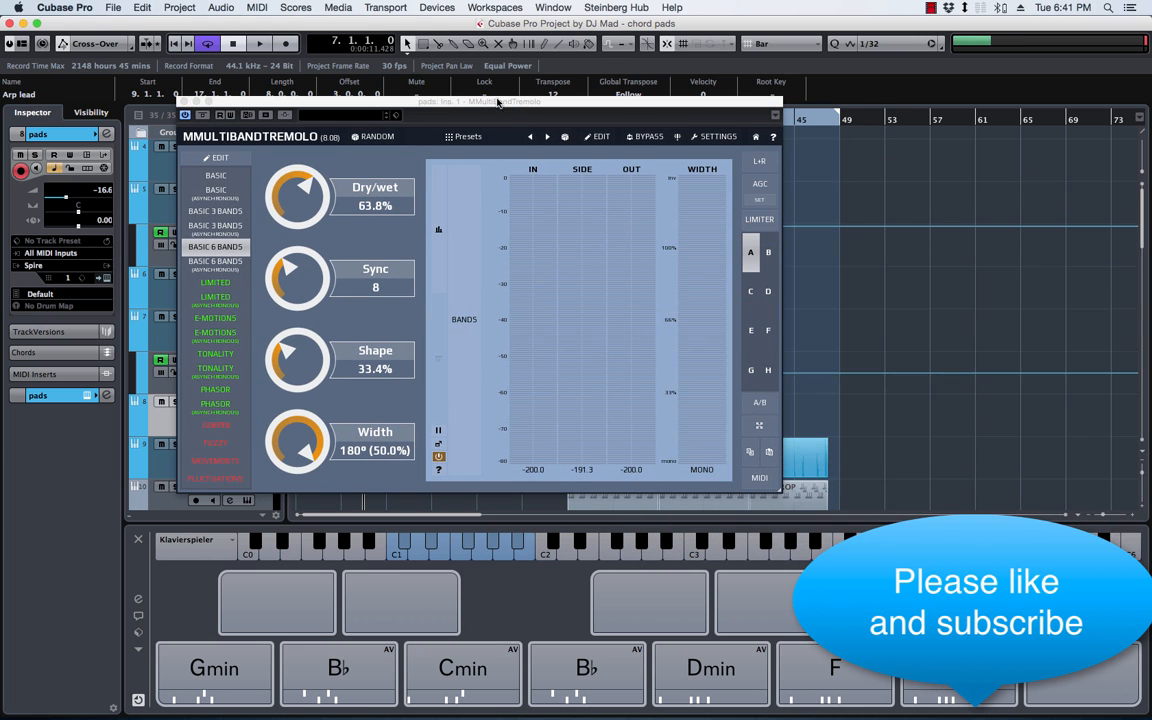
{"action": "left_click_drag", "start_coordinate": [497, 101], "coordinate": [773, 106]}
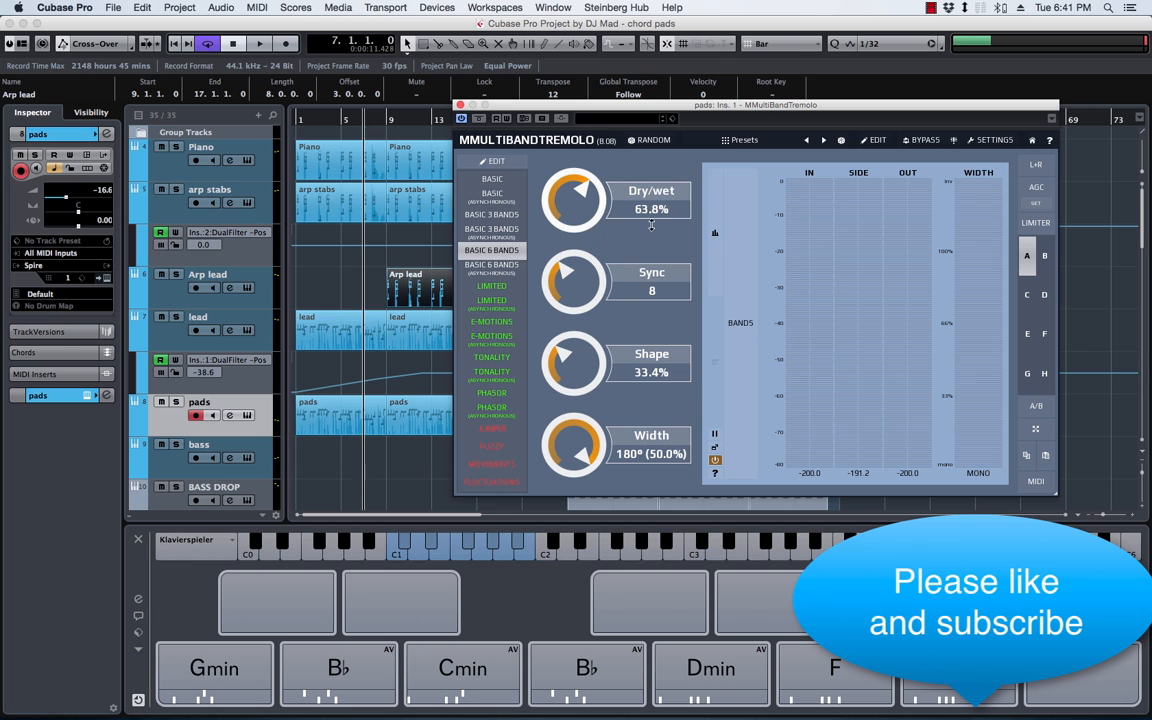
Play the pads track soloed from bar 7 with MMultiBandTremolo active, ending with playback stopped and solo off
{"action": "left_click", "coordinate": [176, 402]}
{"action": "key", "text": "space"}
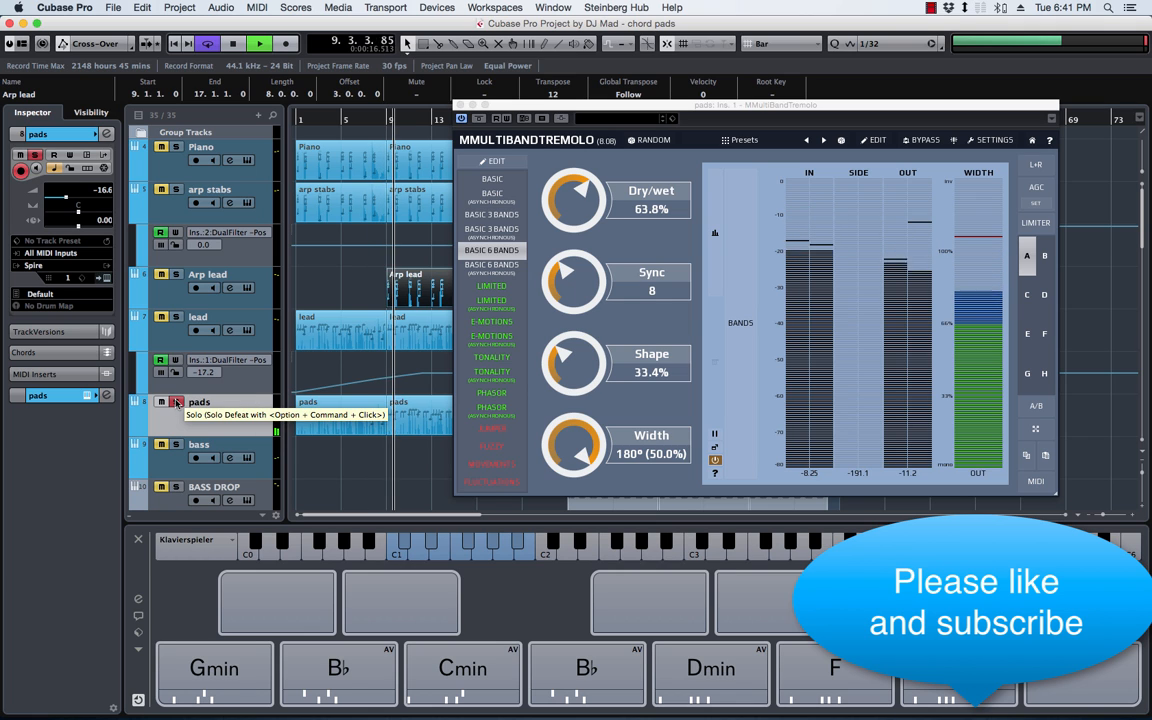
{"action": "left_click", "coordinate": [176, 402]}
{"action": "key", "text": "space"}
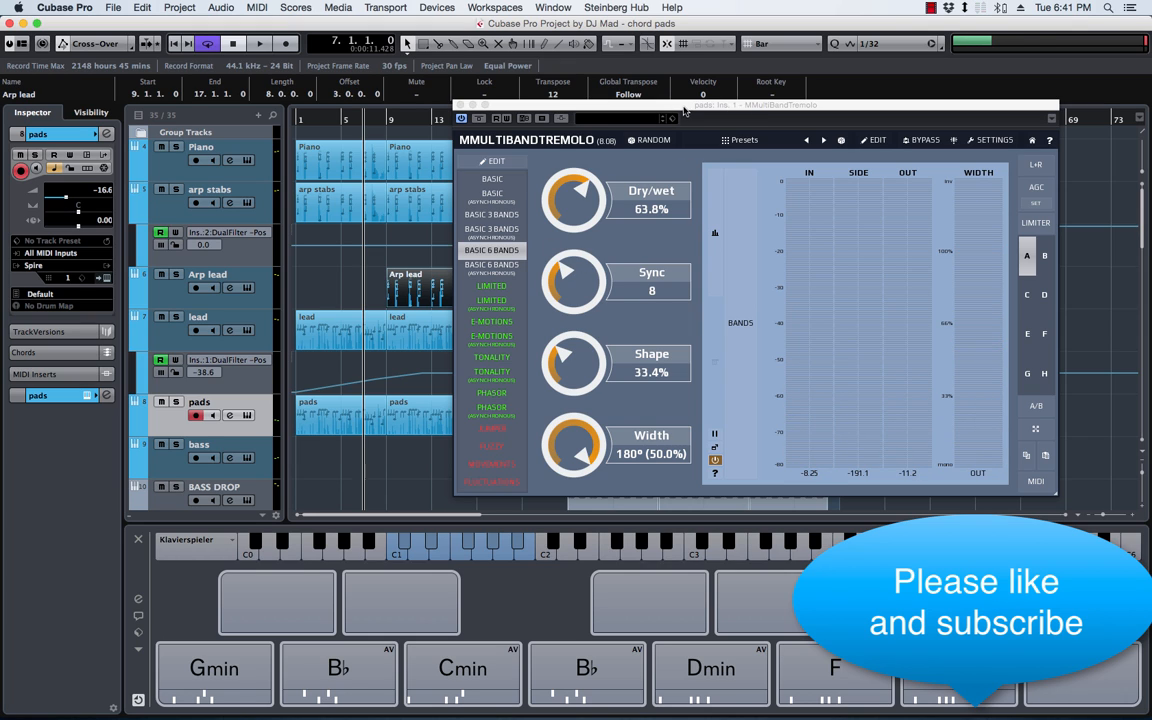
Show the pads track's channel settings alongside the MMultiBandTremolo window, and close both windows
{"action": "left_click_drag", "start_coordinate": [684, 111], "coordinate": [607, 115]}
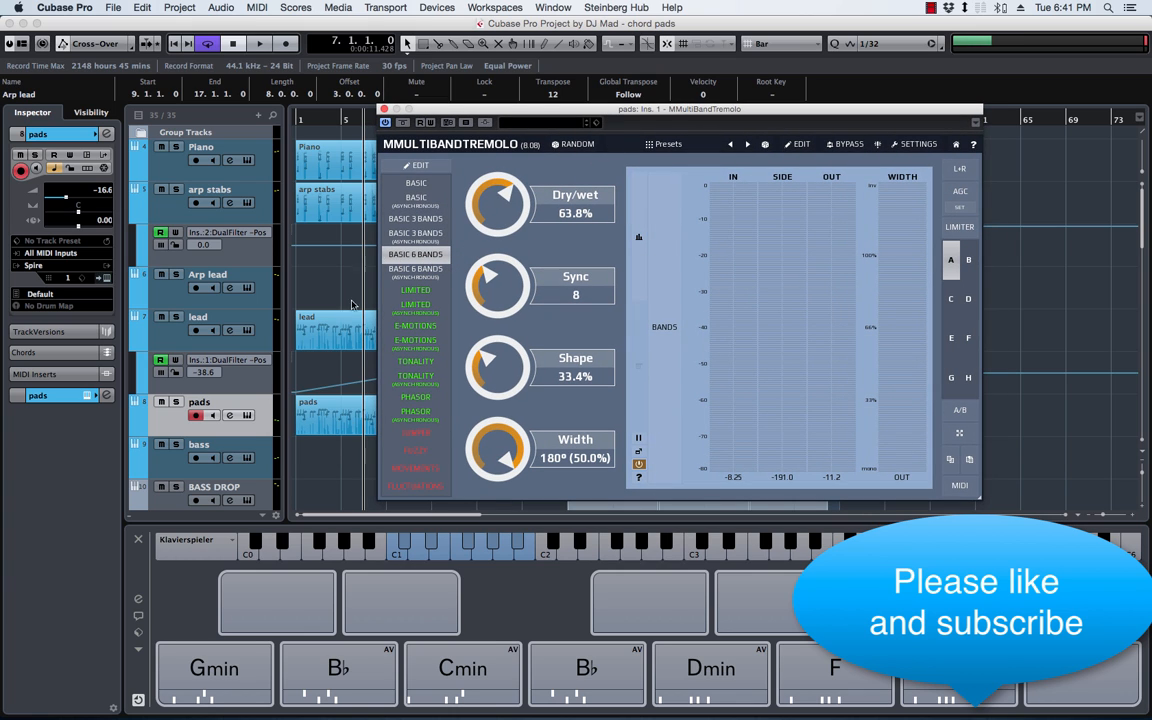
{"action": "left_click", "coordinate": [230, 416]}
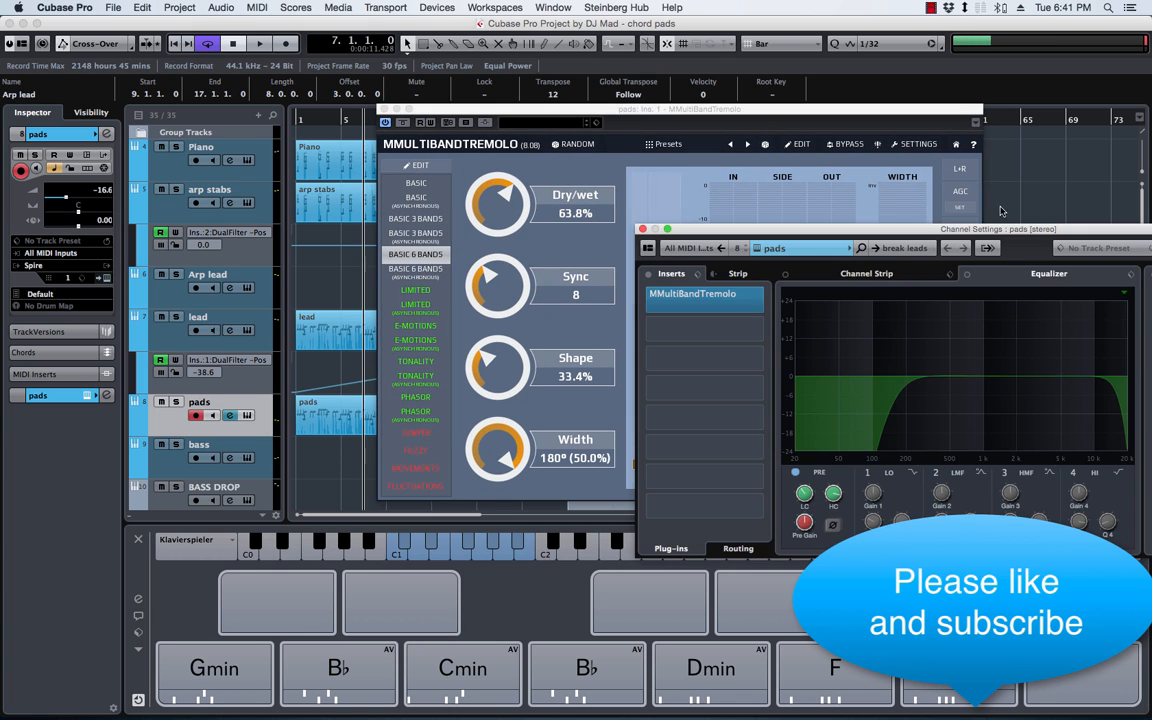
{"action": "left_click_drag", "start_coordinate": [930, 236], "coordinate": [680, 279]}
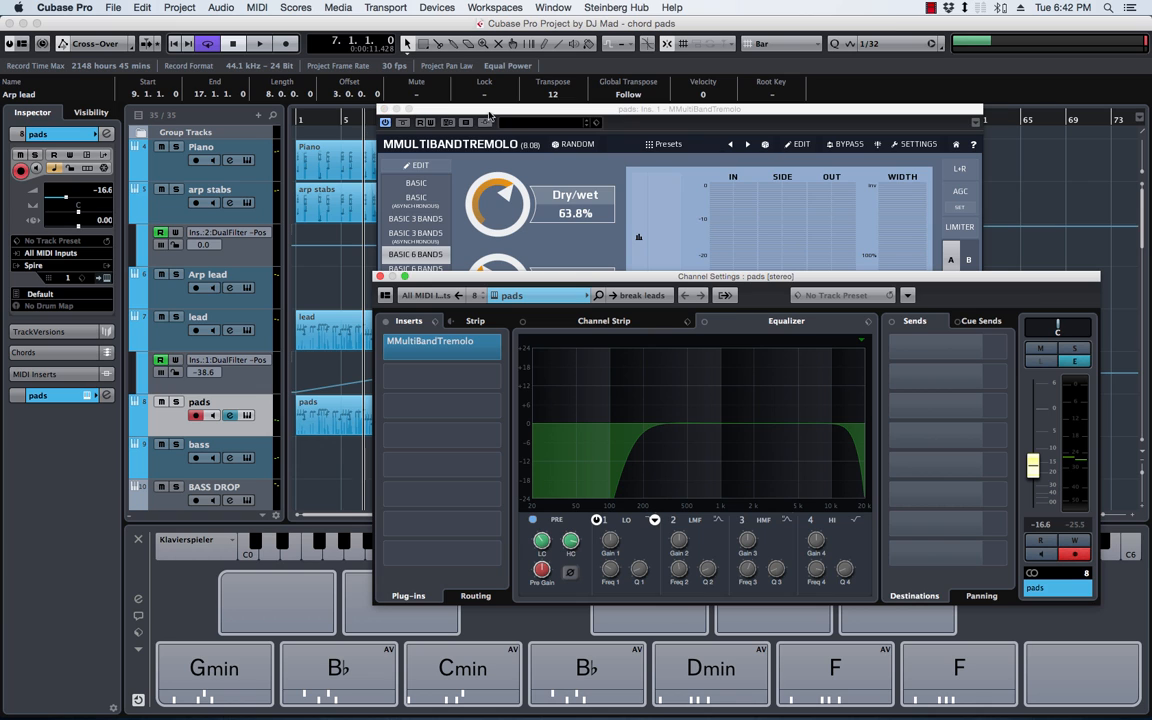
{"action": "left_click_drag", "start_coordinate": [455, 281], "coordinate": [475, 331]}
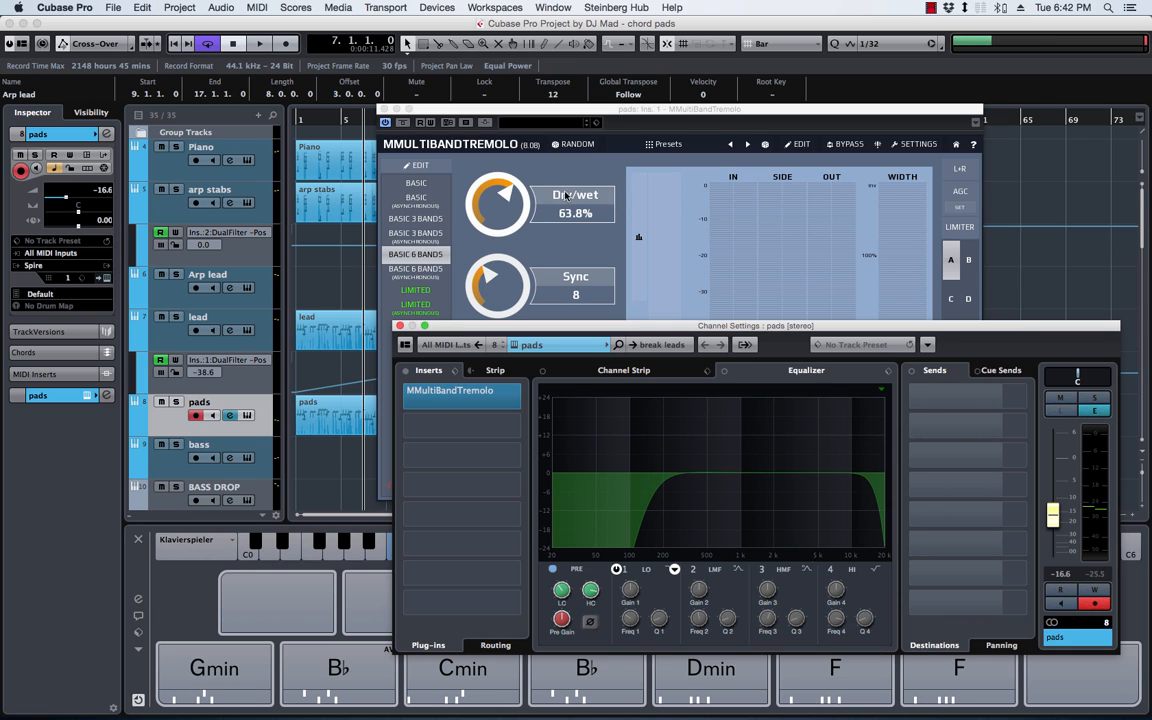
{"action": "left_click", "coordinate": [399, 327]}
{"action": "left_click", "coordinate": [386, 108]}
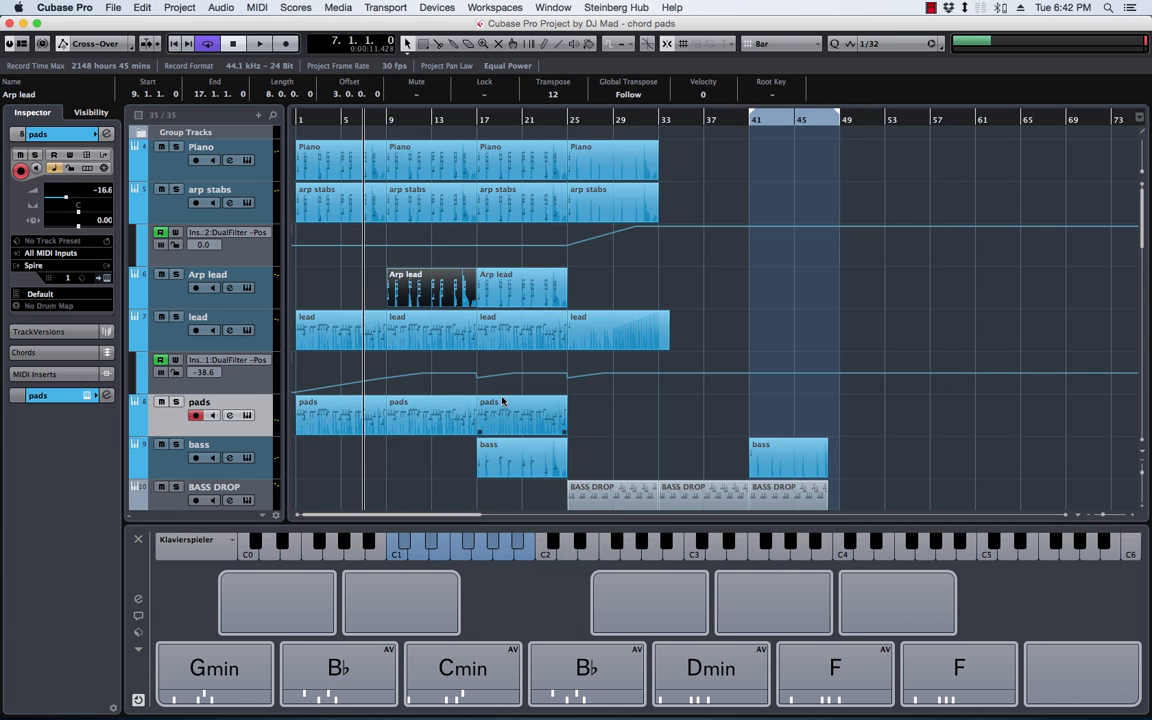
Play the bass track soloed from bar 17, ending with solo off and playback stopped
{"action": "scroll", "coordinate": [502, 400], "scroll_direction": "down", "scroll_amount": 4}
{"action": "left_click", "coordinate": [480, 125]}
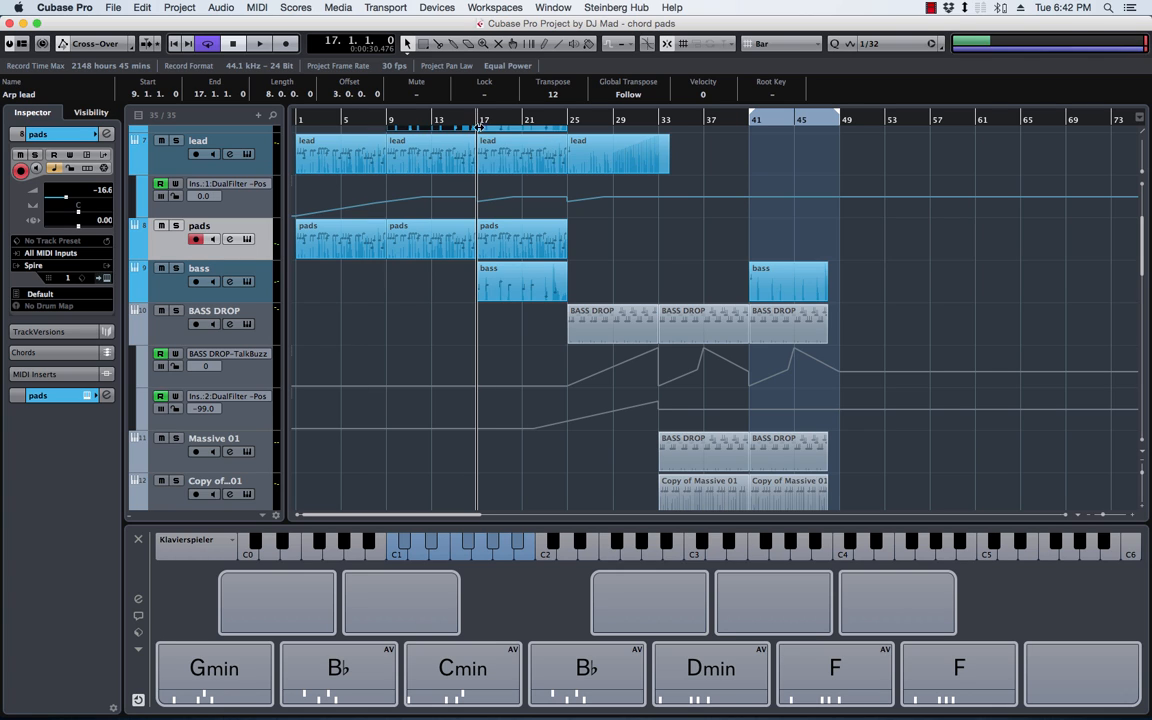
{"action": "left_click", "coordinate": [177, 268]}
{"action": "key", "text": "space"}
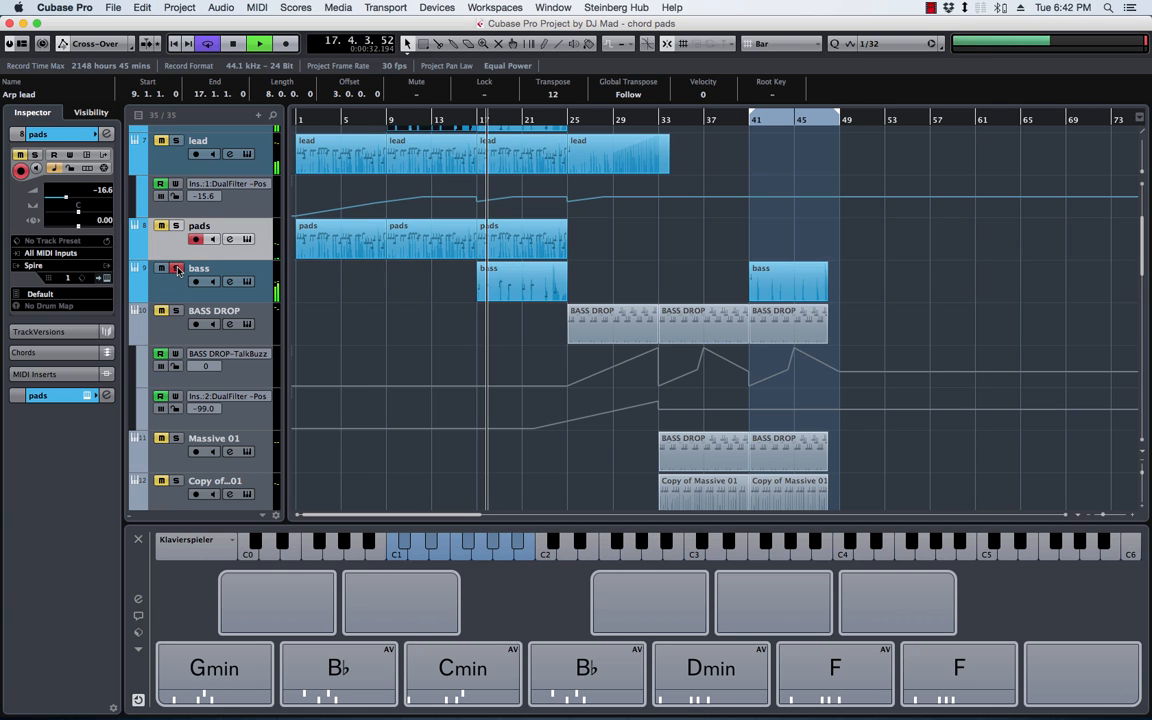
{"action": "left_click", "coordinate": [178, 269]}
{"action": "key", "text": "space"}
Select the bass track and open its channel settings, with the window placed clear of the track list
{"action": "left_click", "coordinate": [173, 290]}
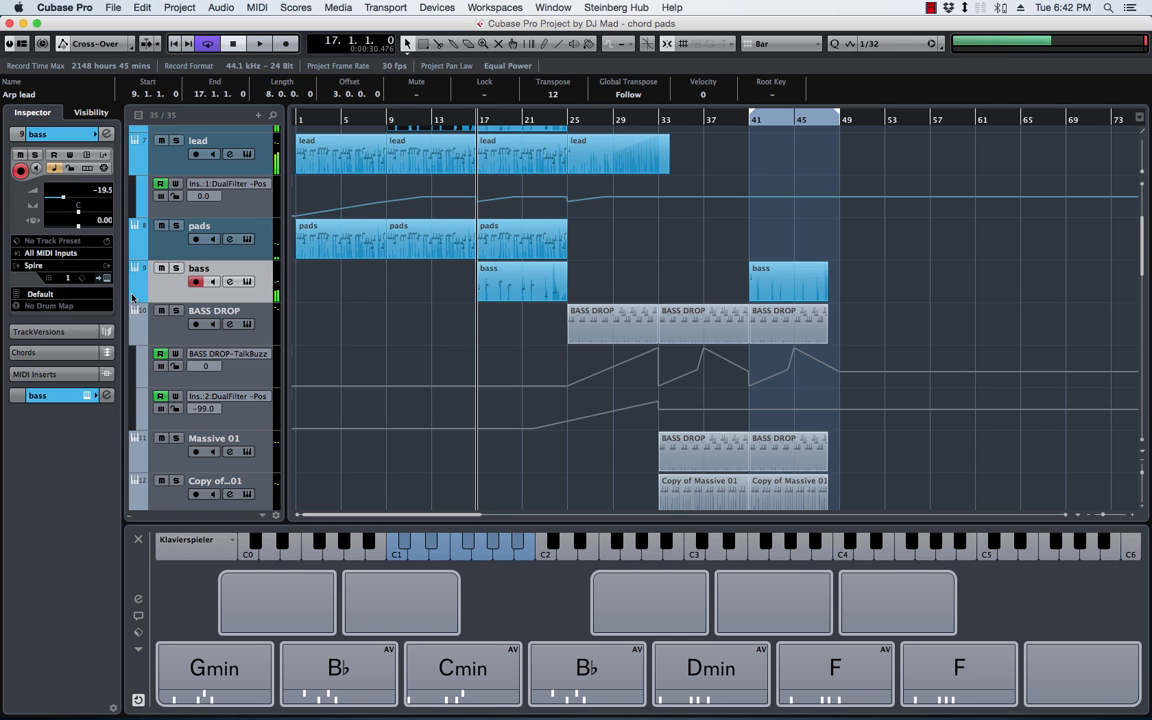
{"action": "left_click", "coordinate": [229, 281]}
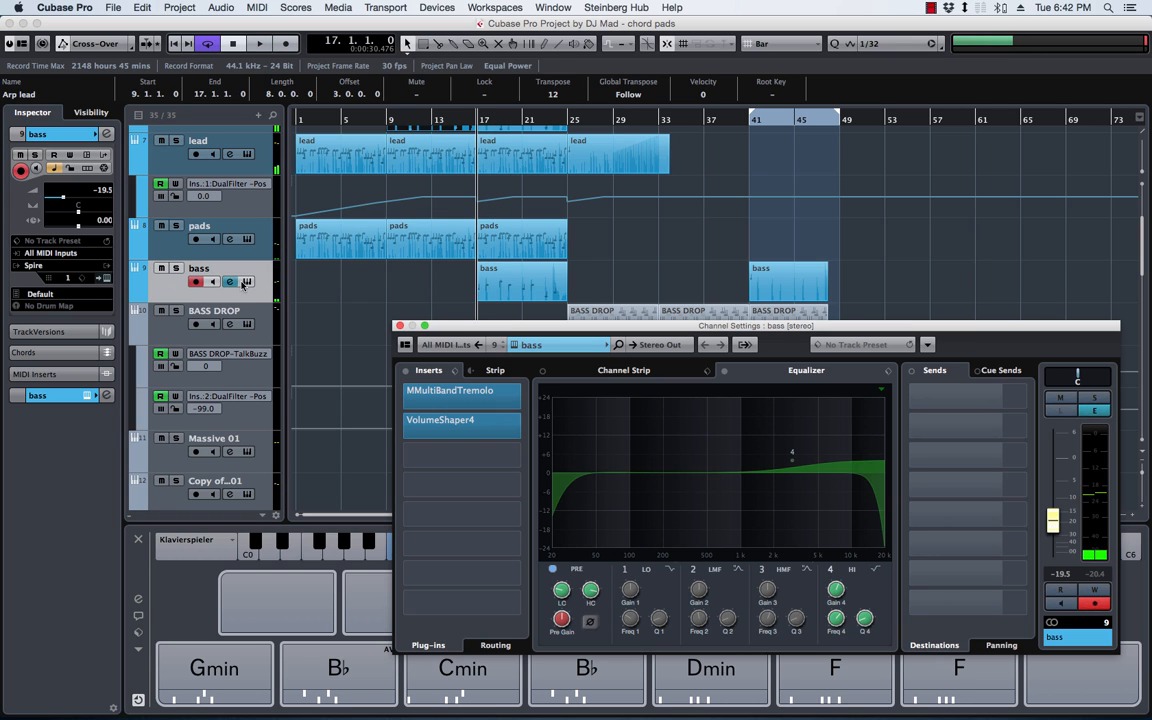
{"action": "left_click_drag", "start_coordinate": [478, 328], "coordinate": [506, 271]}
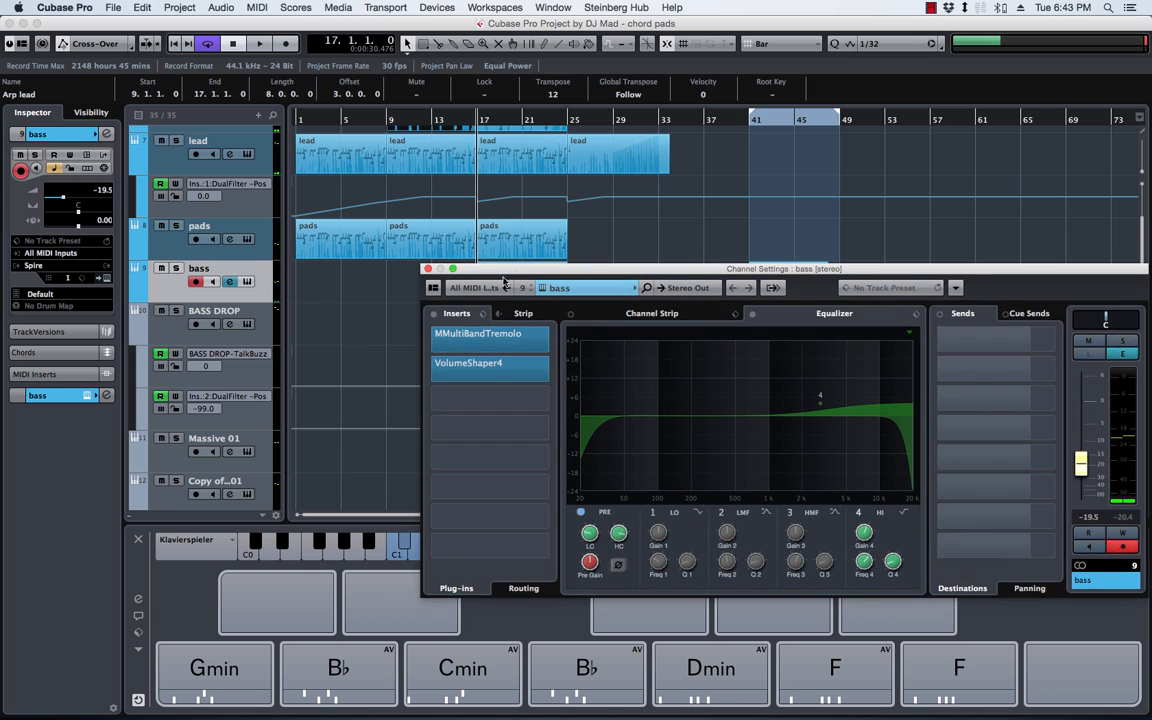
Bypass the bass track's MMultiBandTremolo insert, play the track soloed to hear the difference, and remove that insert
{"action": "left_click", "coordinate": [429, 341]}
{"action": "key", "text": "space"}
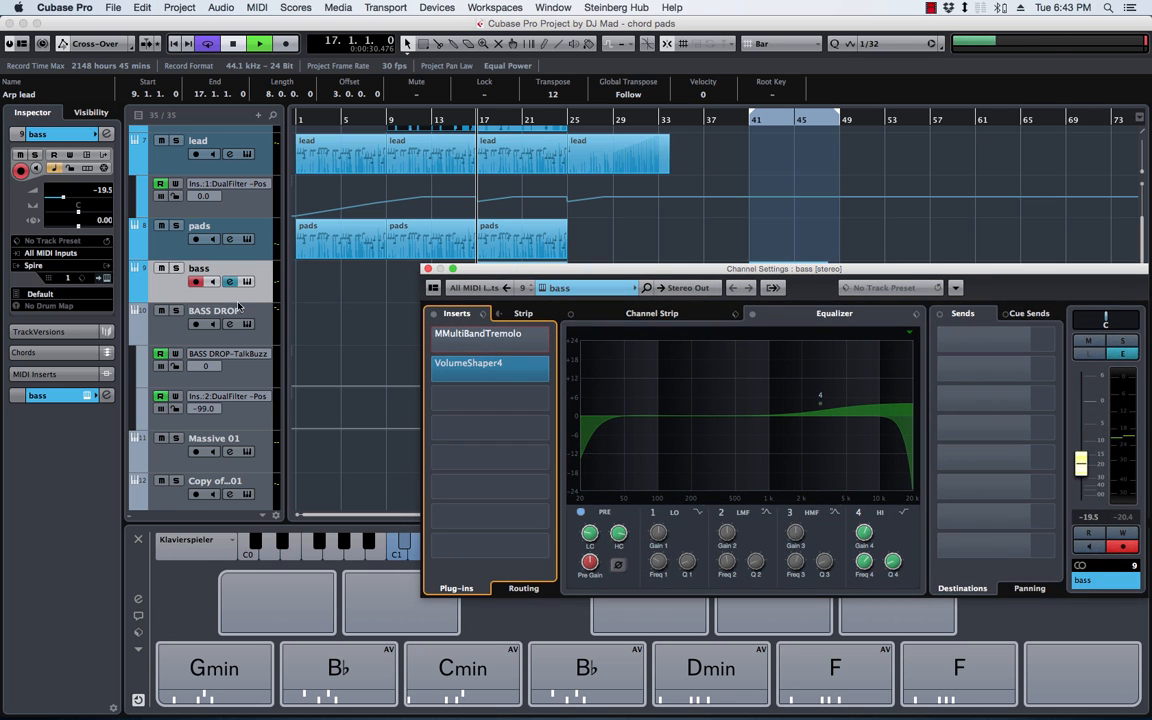
{"action": "left_click", "coordinate": [177, 268]}
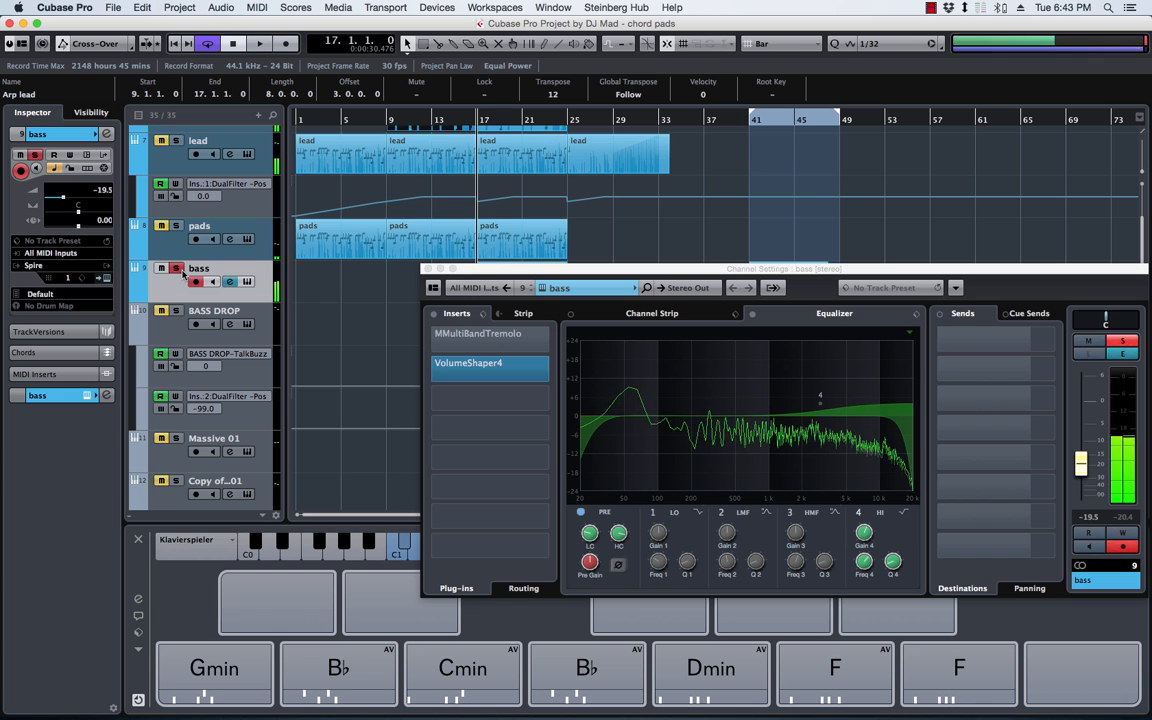
{"action": "left_click", "coordinate": [551, 340]}
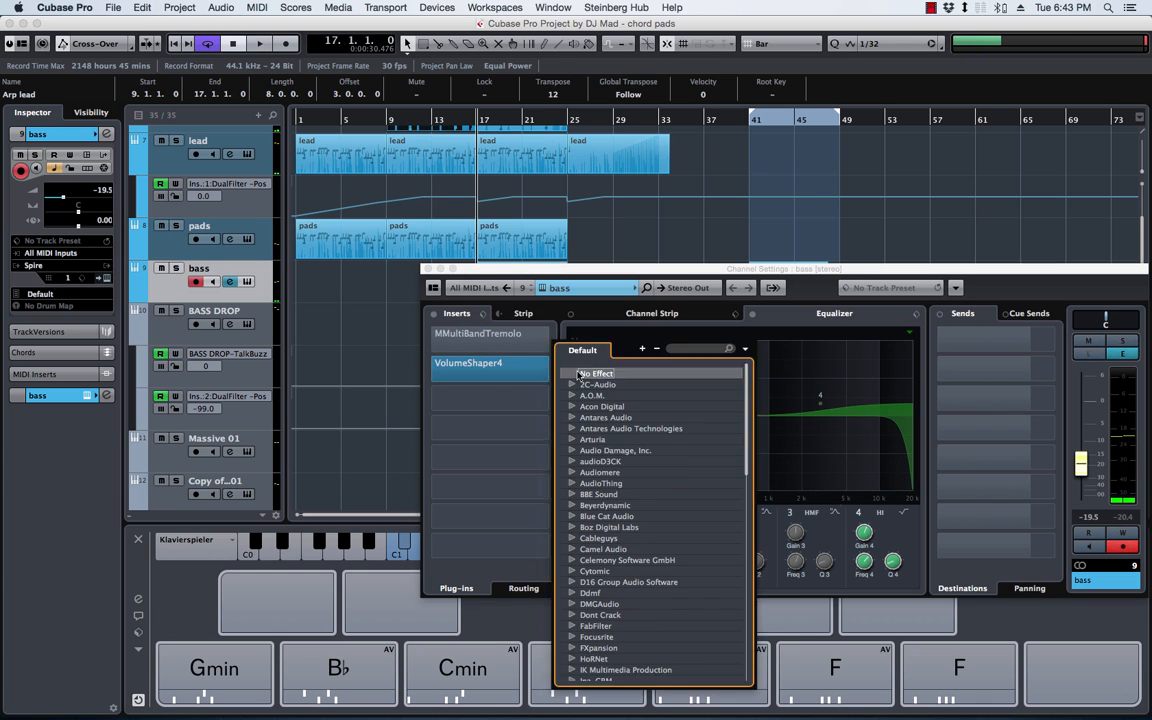
{"action": "left_click", "coordinate": [580, 374]}
Show the bass track's VolumeShaper4 settings without the channel settings in view, with the window placed below the bass clips
{"action": "left_click", "coordinate": [479, 370]}
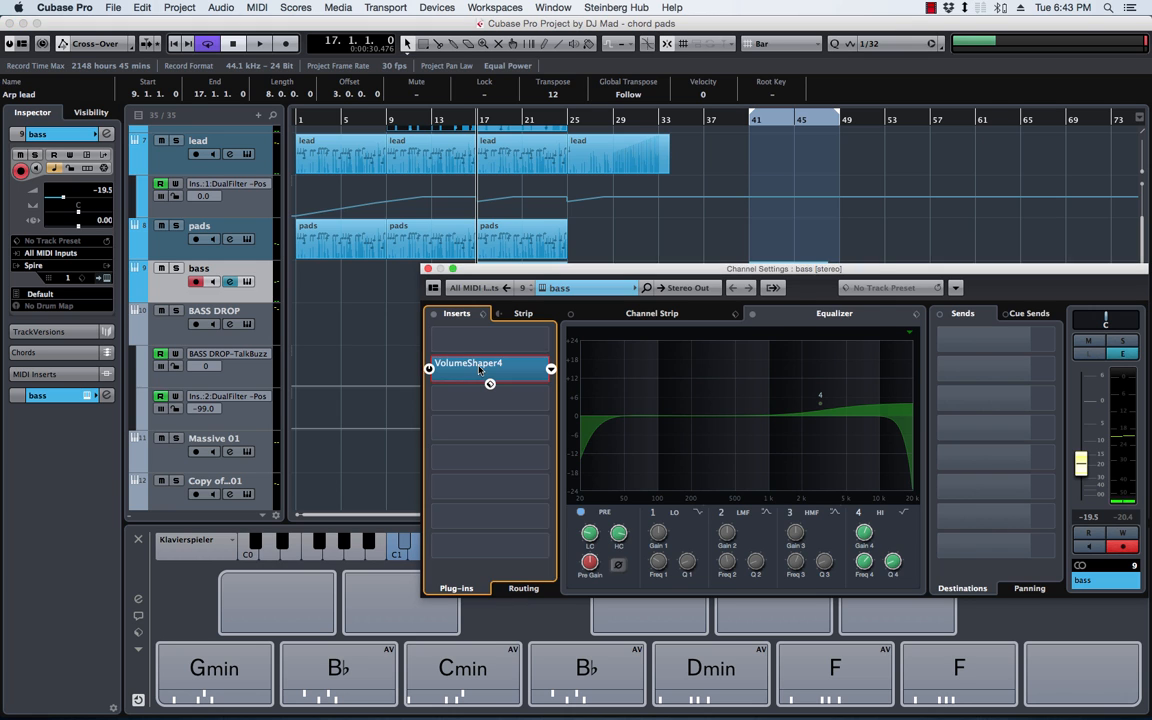
{"action": "left_click_drag", "start_coordinate": [929, 273], "coordinate": [880, 718]}
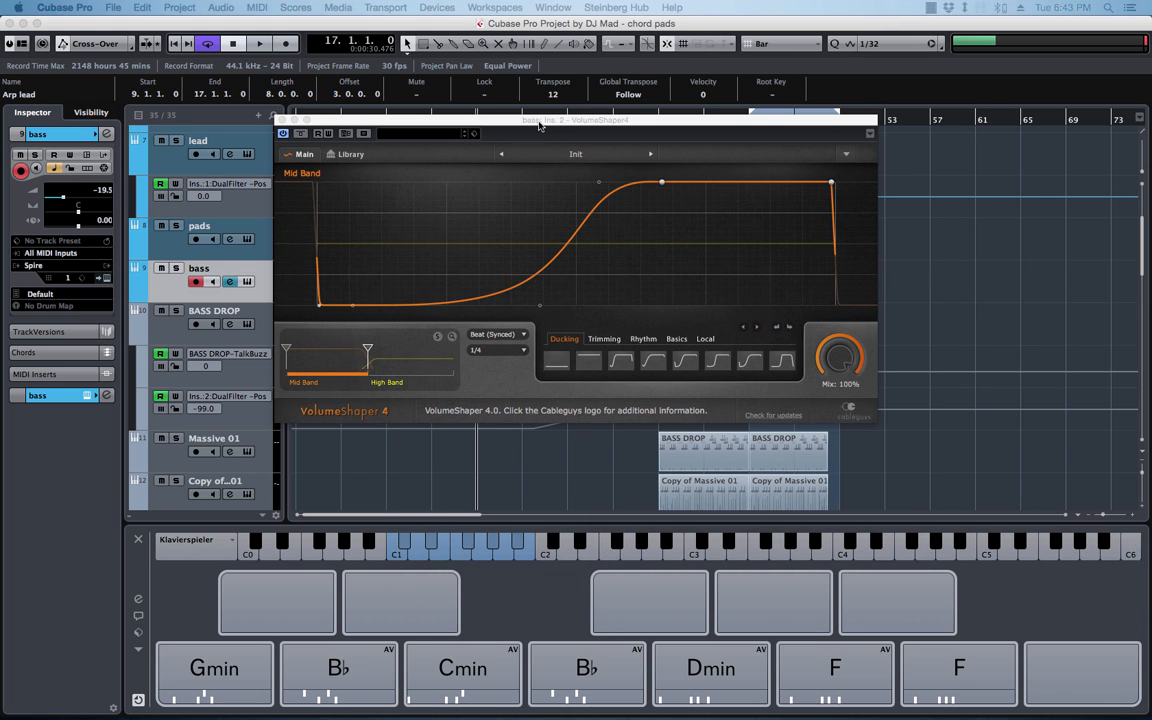
{"action": "left_click_drag", "start_coordinate": [514, 126], "coordinate": [594, 177]}
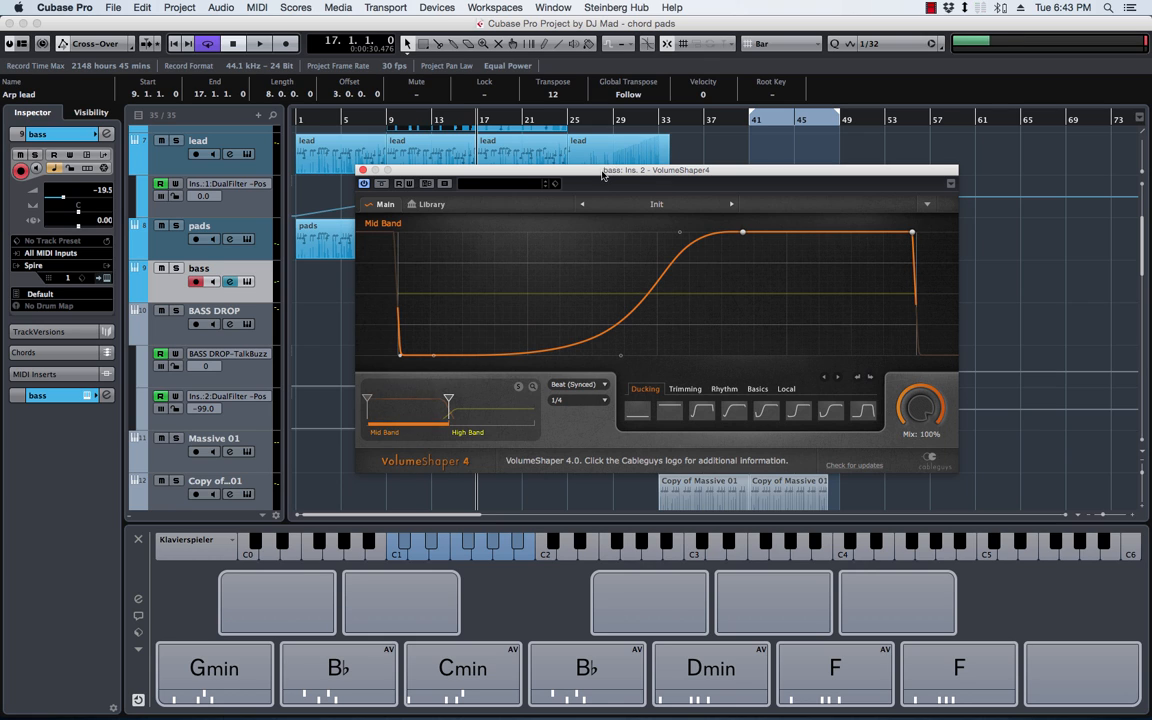
{"action": "left_click_drag", "start_coordinate": [603, 176], "coordinate": [559, 170]}
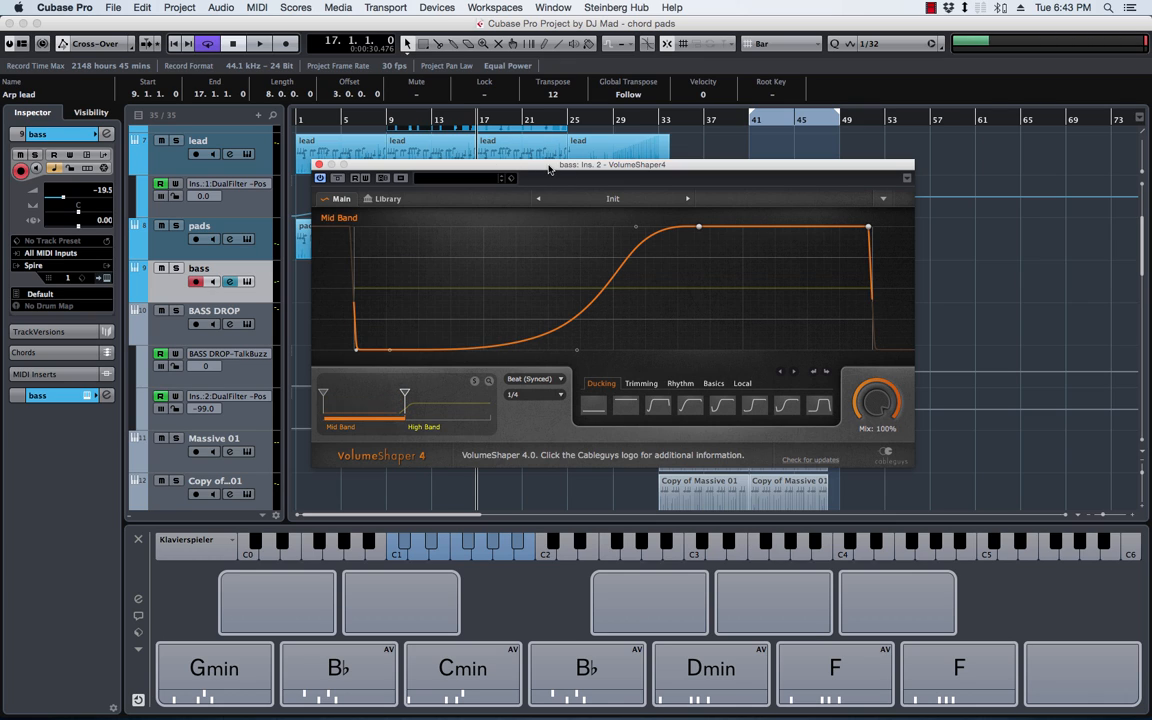
{"action": "left_click_drag", "start_coordinate": [548, 170], "coordinate": [583, 147]}
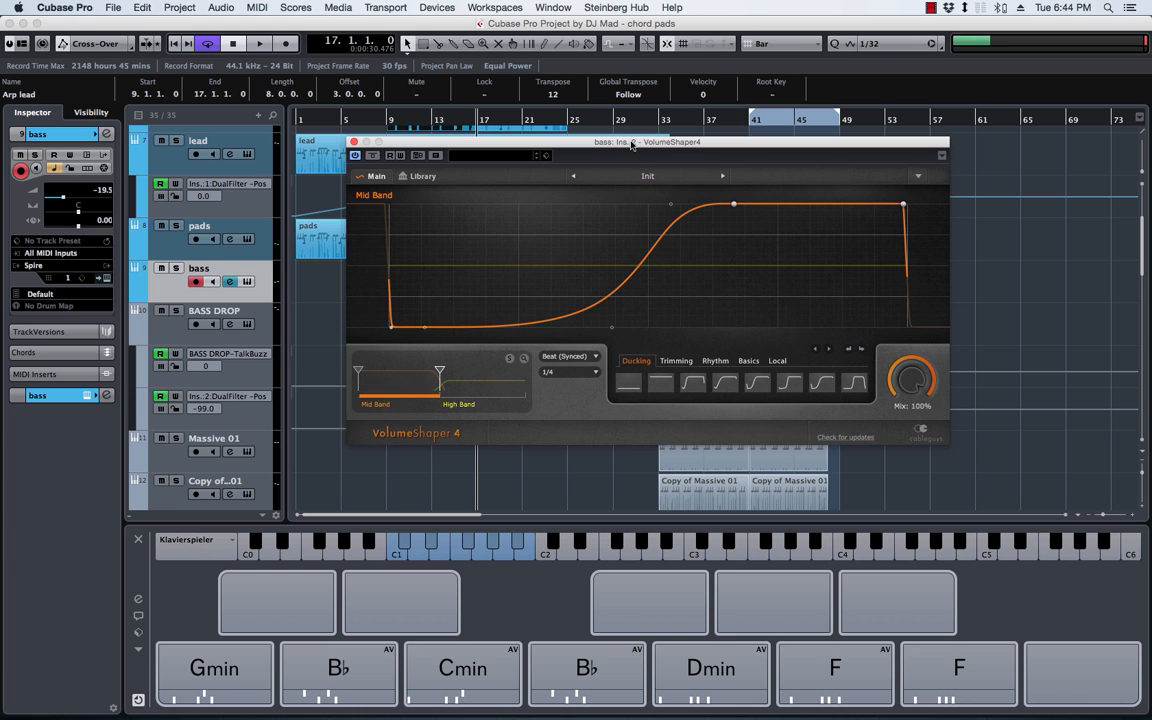
{"action": "left_click_drag", "start_coordinate": [631, 145], "coordinate": [672, 186]}
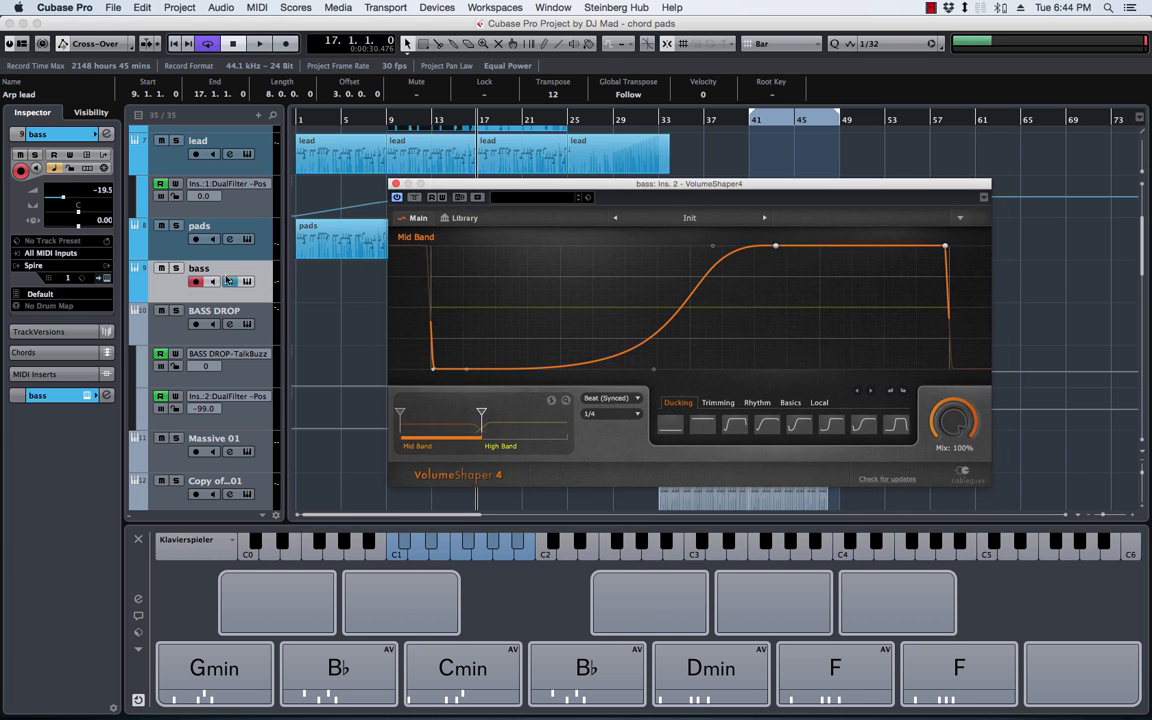
{"action": "left_click_drag", "start_coordinate": [450, 185], "coordinate": [456, 321]}
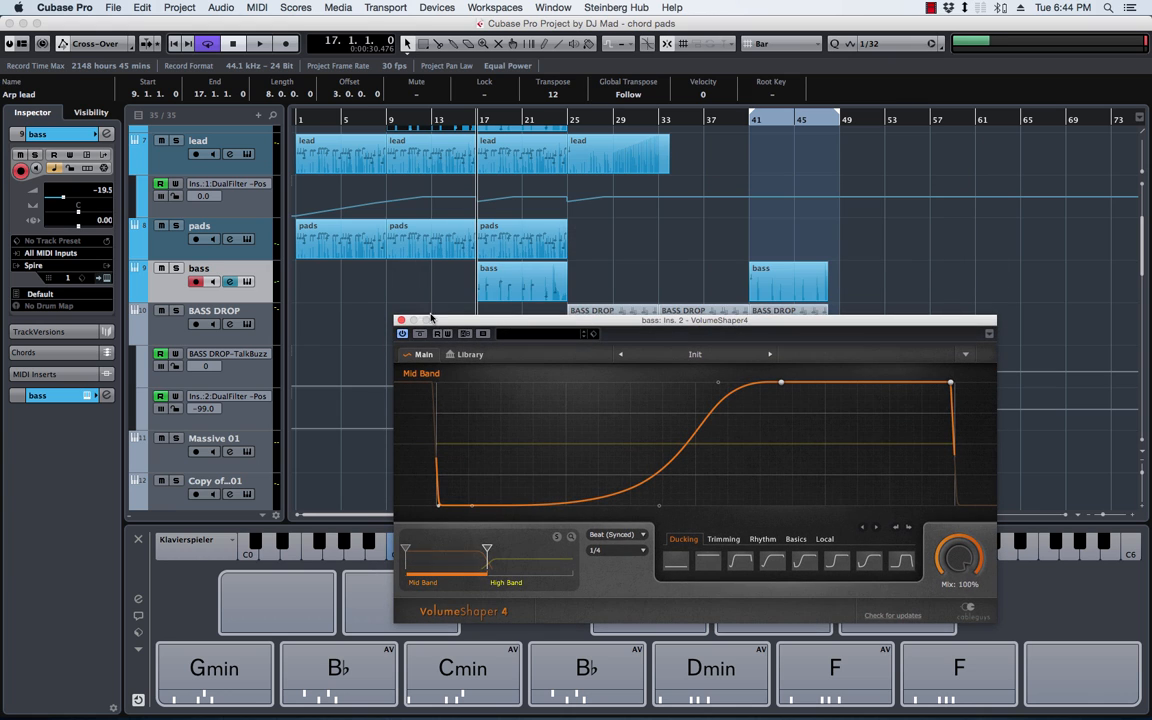
Play the bass track soloed twice from bar 17 with VolumeShaper4 in view, ending with playback stopped and solo off
{"action": "key", "text": "space"}
{"action": "left_click", "coordinate": [176, 269]}
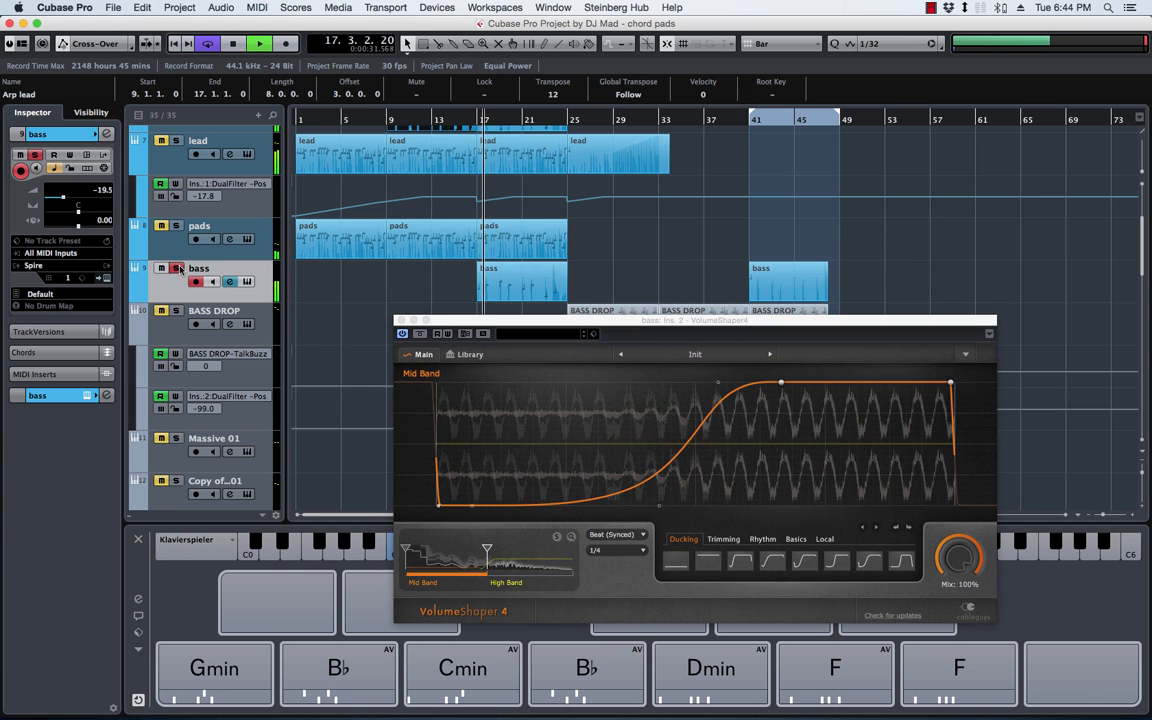
{"action": "left_click", "coordinate": [176, 269]}
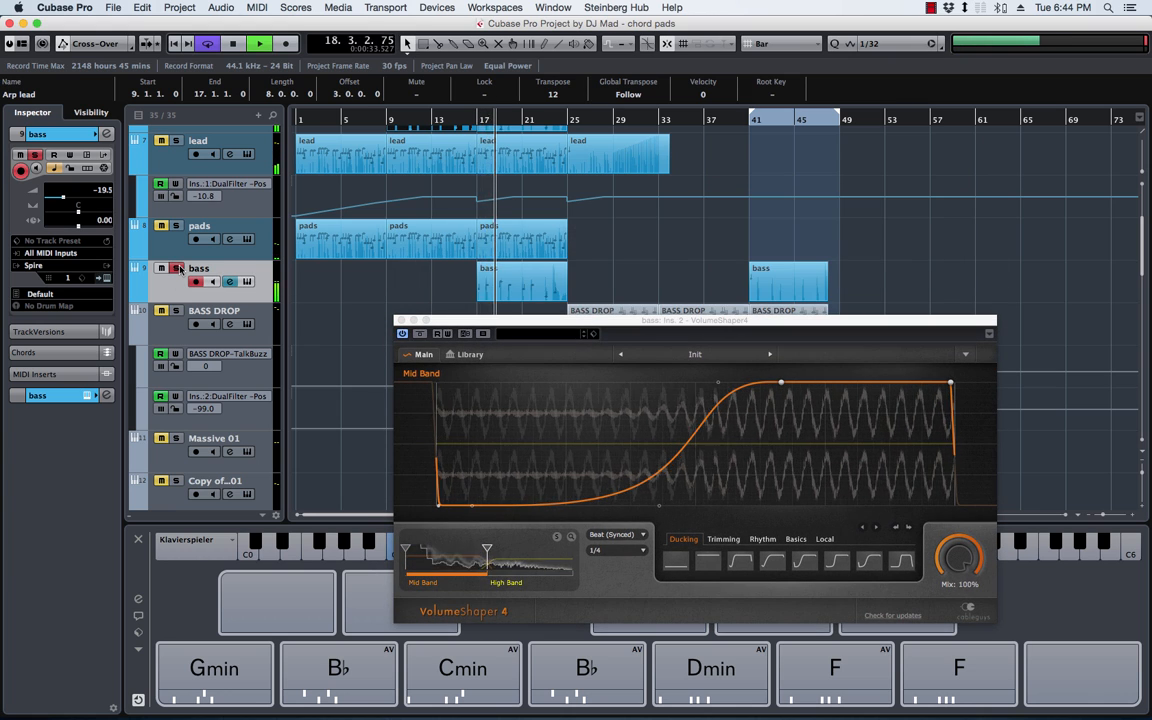
{"action": "key", "text": "space"}
{"action": "left_click_drag", "start_coordinate": [534, 318], "coordinate": [520, 238]}
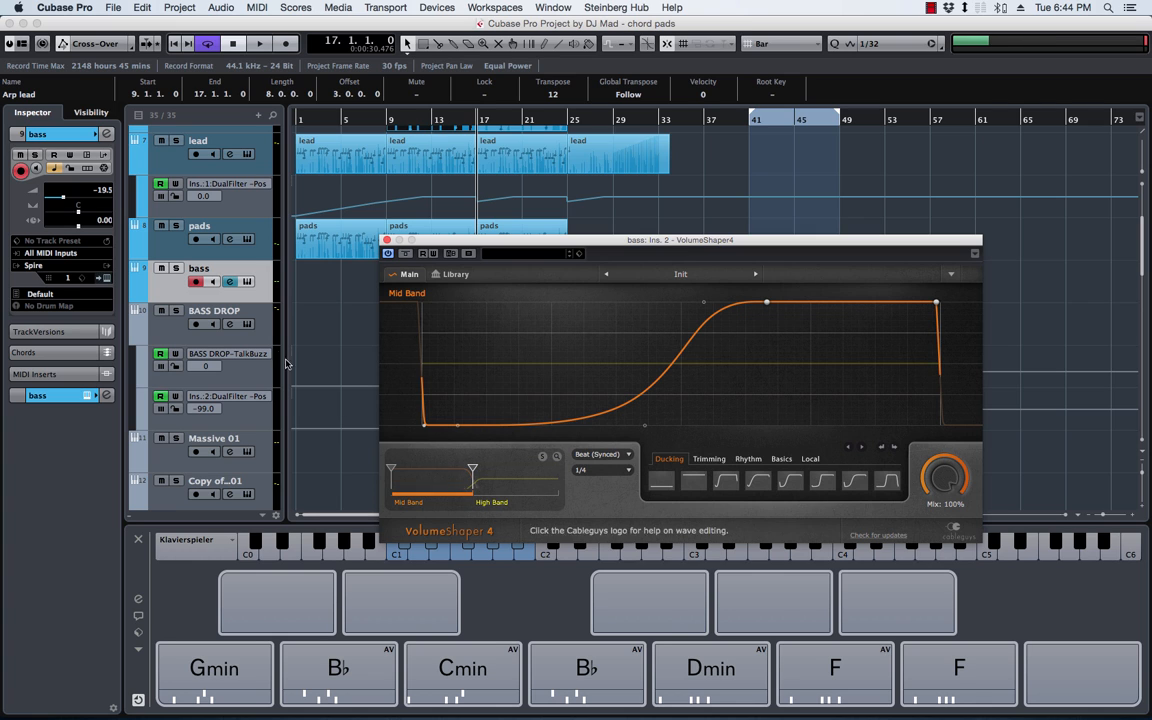
{"action": "left_click", "coordinate": [176, 268]}
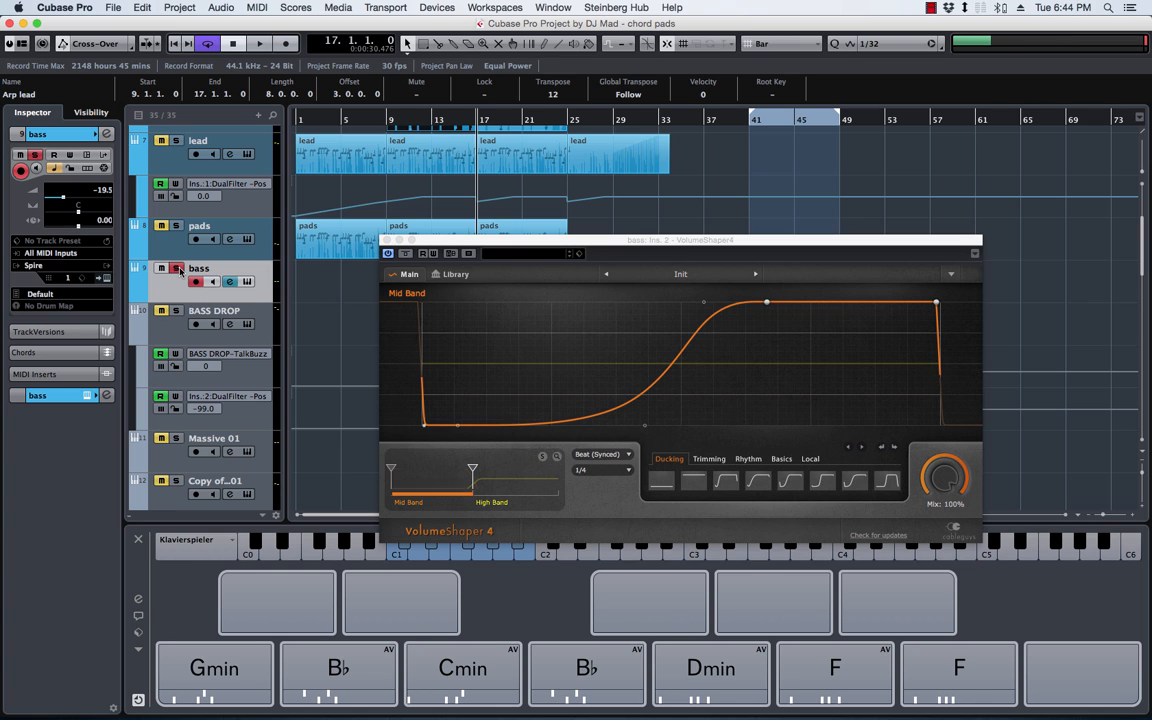
{"action": "key", "text": "space"}
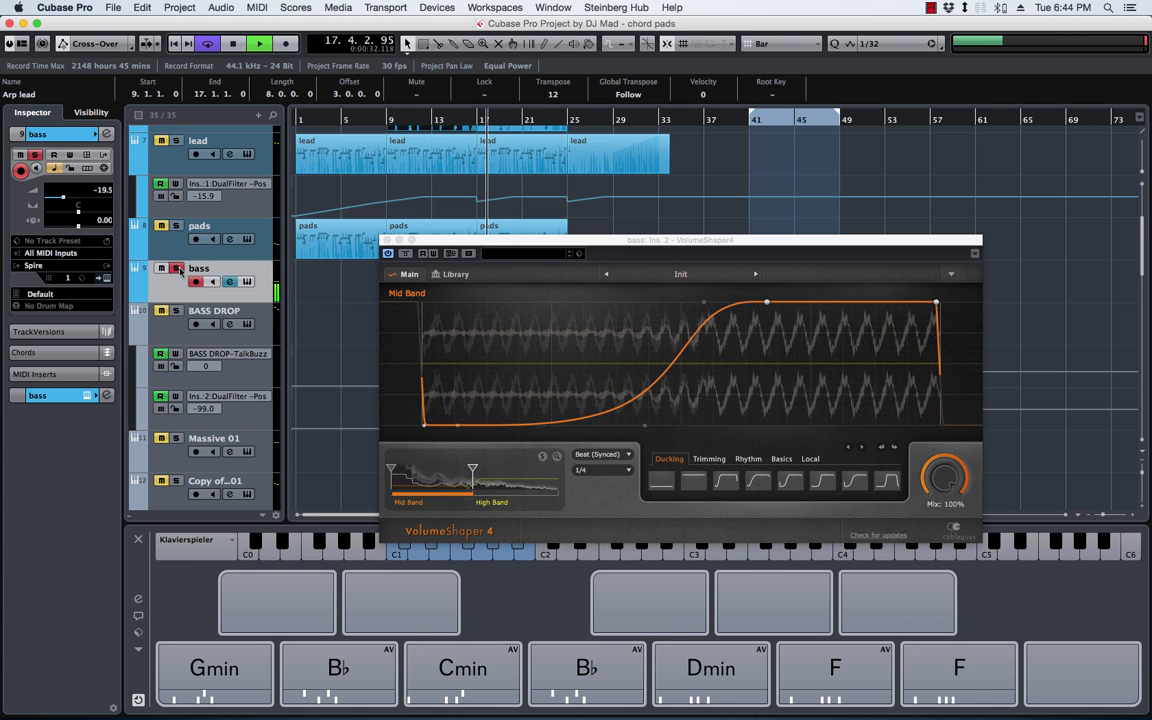
{"action": "key", "text": "space"}
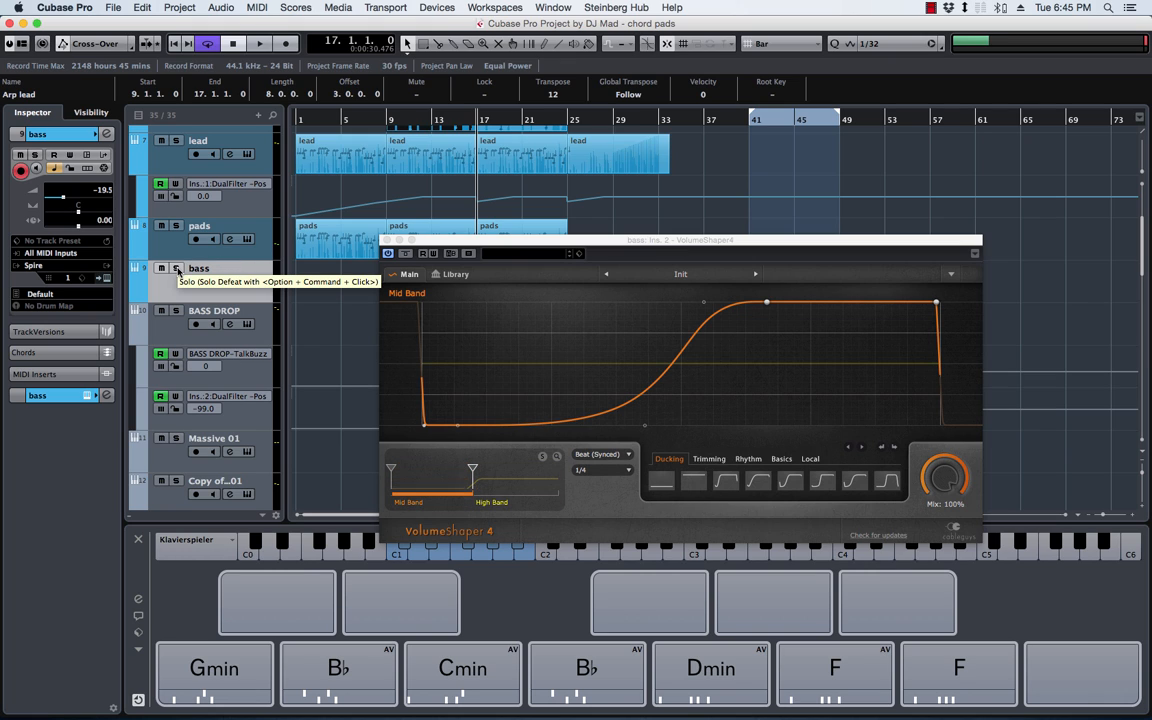
Set VolumeShaper4's split between the mid and high bands to 2.27 kHz while playing the bass soloed, ending with solo off and playback stopped
{"action": "mouse_move", "coordinate": [472, 468]}
{"action": "left_mouse_down"}
{"action": "mouse_move", "coordinate": [503, 470]}
{"action": "mouse_move", "coordinate": [475, 470]}
{"action": "left_mouse_up"}
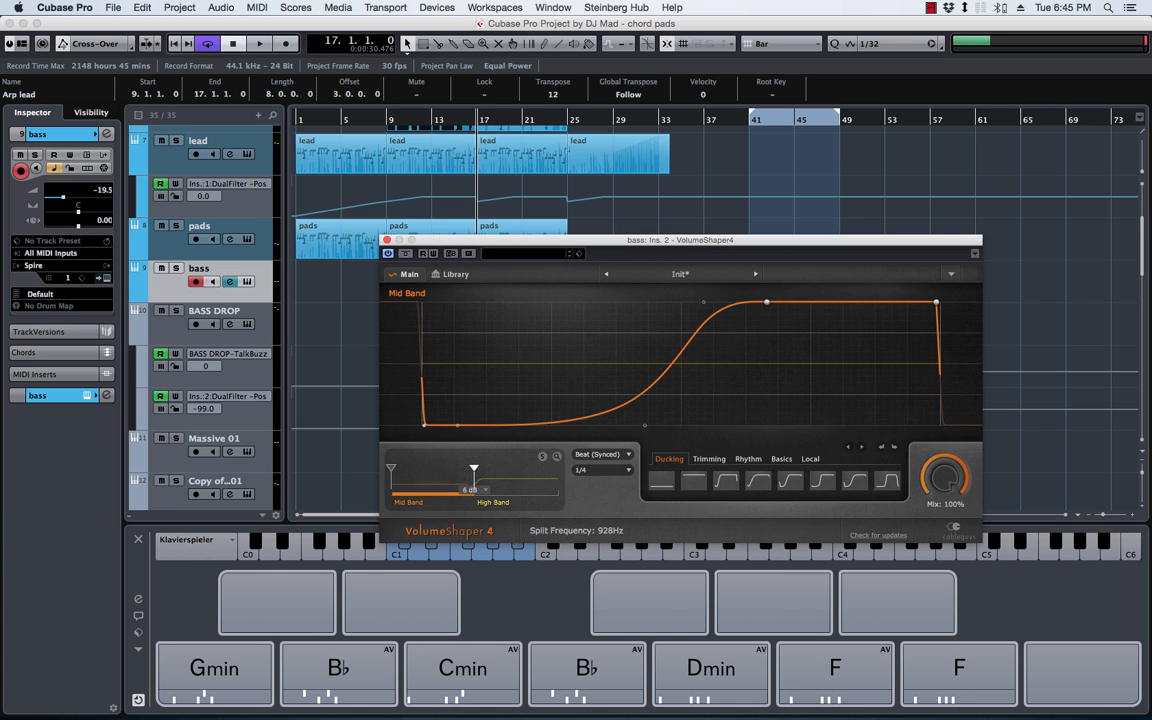
{"action": "left_click", "coordinate": [175, 270]}
{"action": "key", "text": "space"}
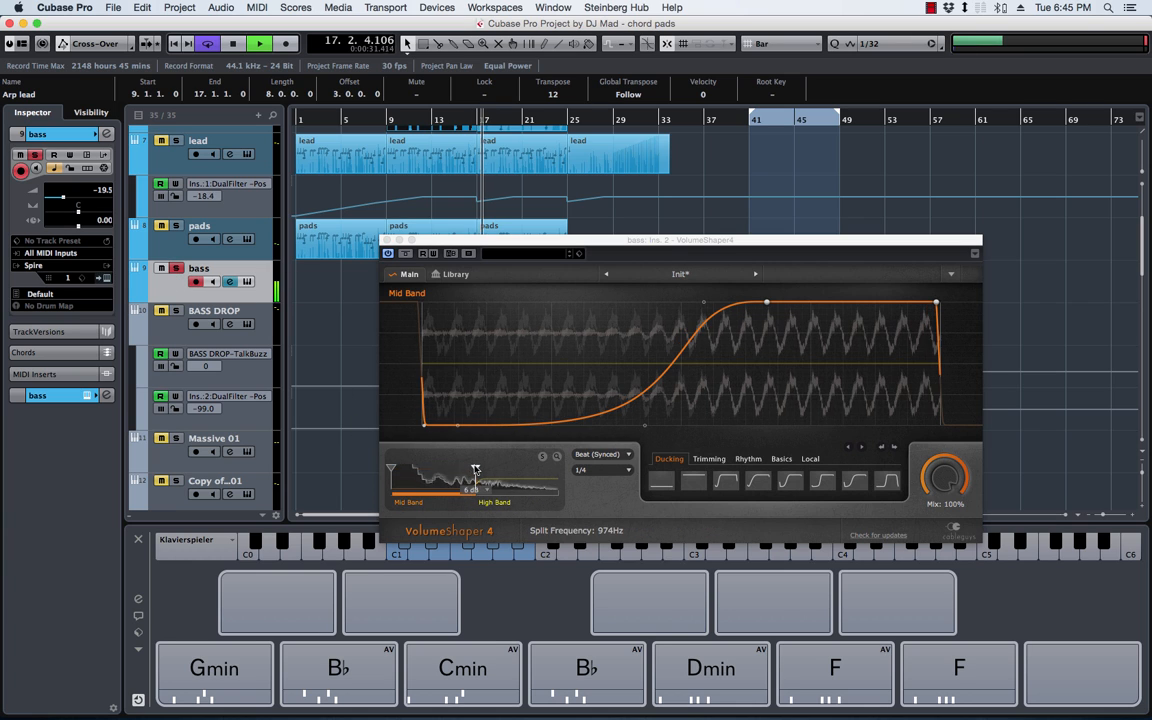
{"action": "left_click_drag", "start_coordinate": [475, 468], "coordinate": [557, 468]}
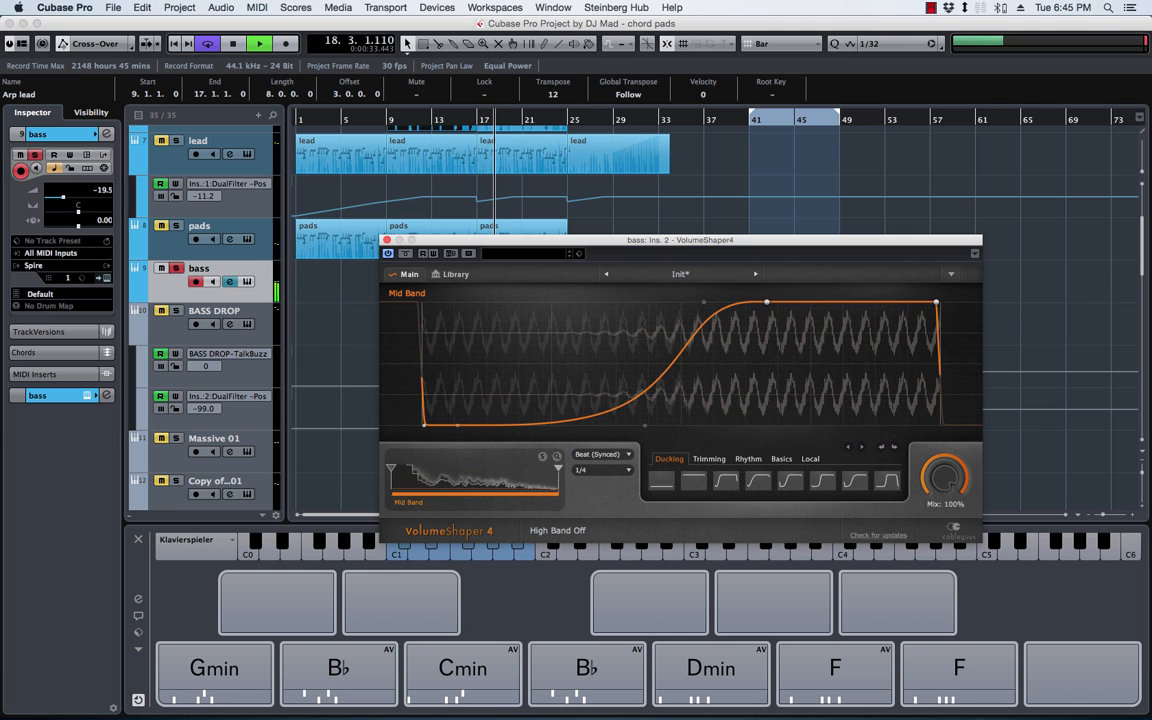
{"action": "left_click_drag", "start_coordinate": [557, 468], "coordinate": [499, 470]}
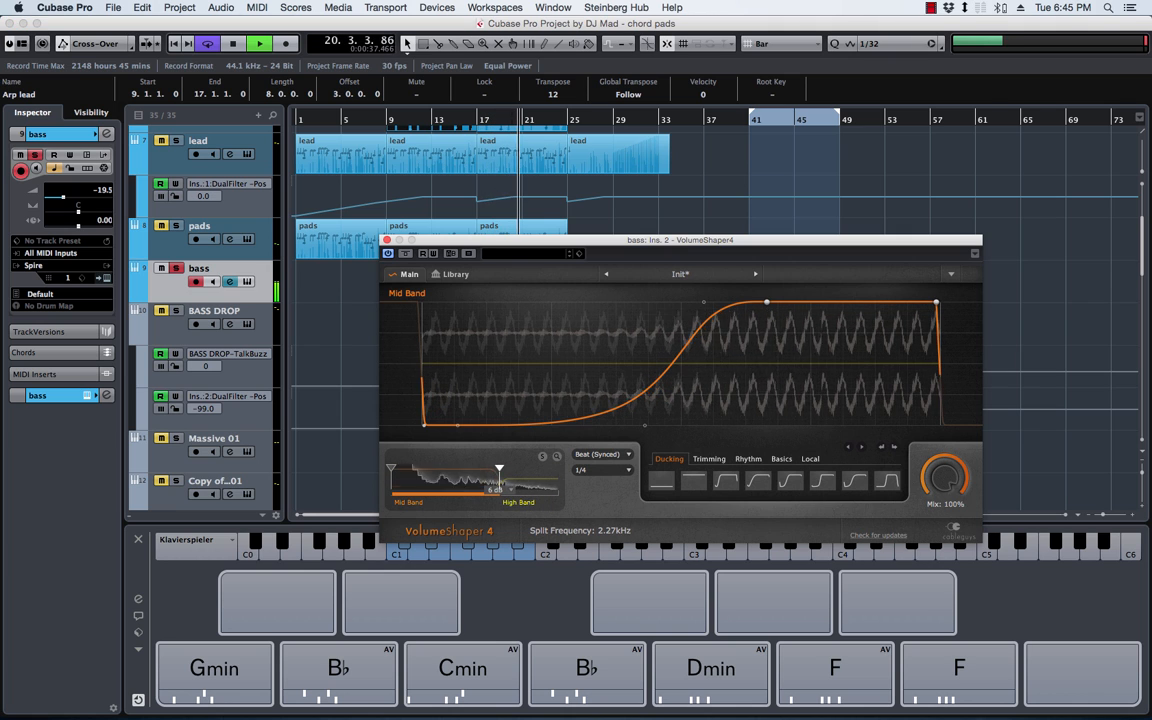
{"action": "left_click", "coordinate": [175, 268]}
{"action": "key", "text": "space"}
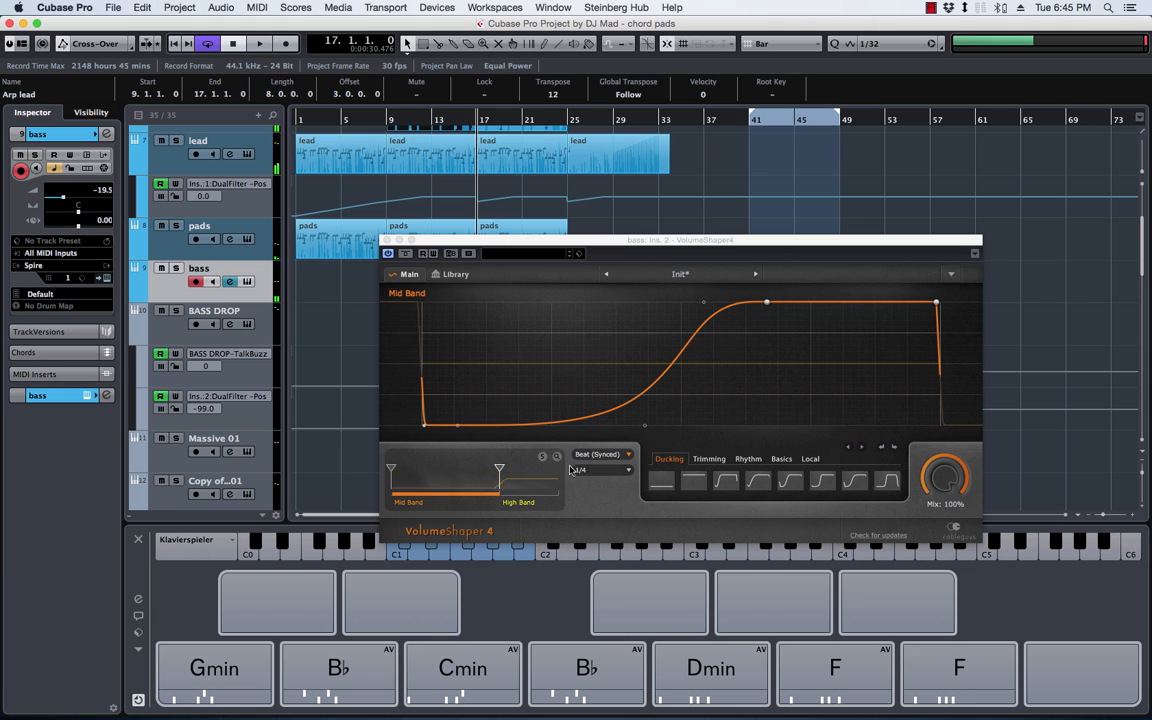
Open VolumeShaper4's preset library and select the Bass Sidechain preset
{"action": "left_click", "coordinate": [455, 274]}
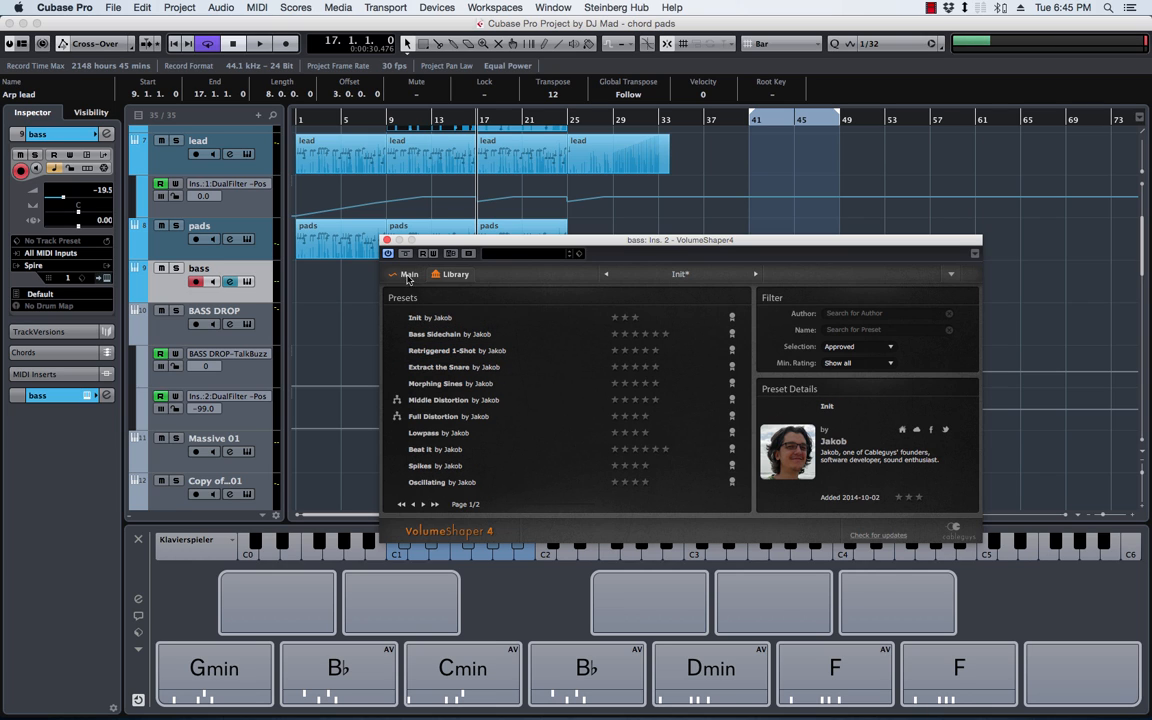
{"action": "left_click", "coordinate": [455, 334]}
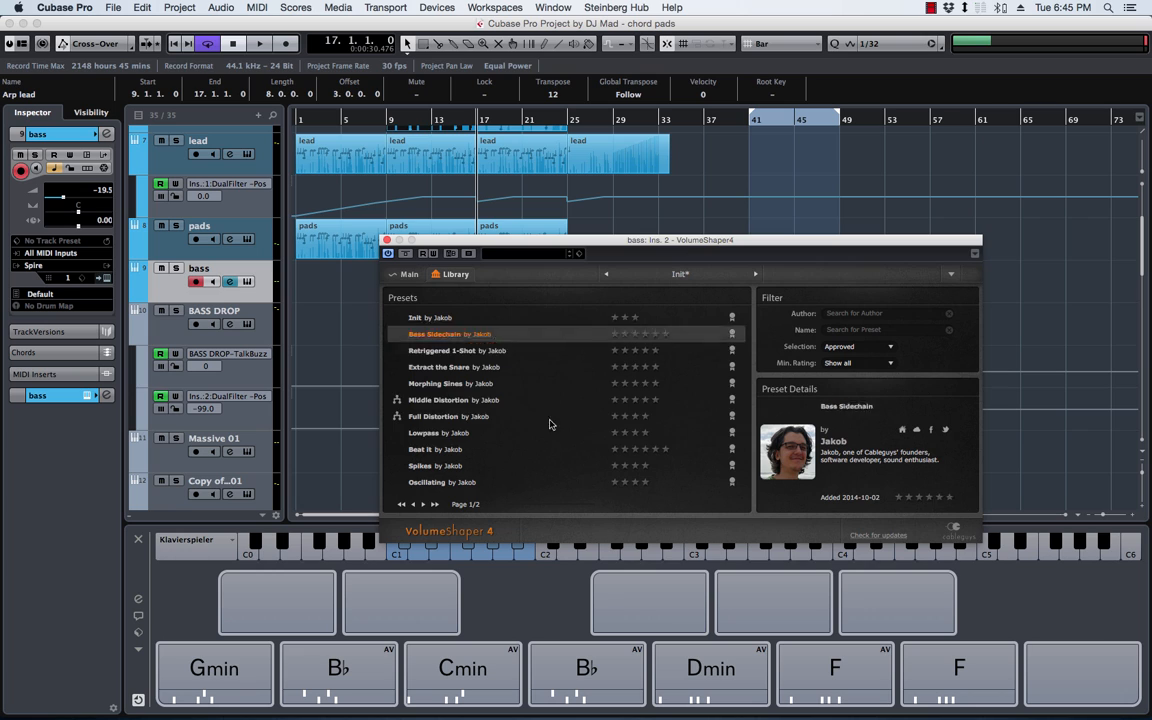
Return VolumeShaper4 from its preset library to the main view and close the plug-in window
{"action": "left_click", "coordinate": [410, 276]}
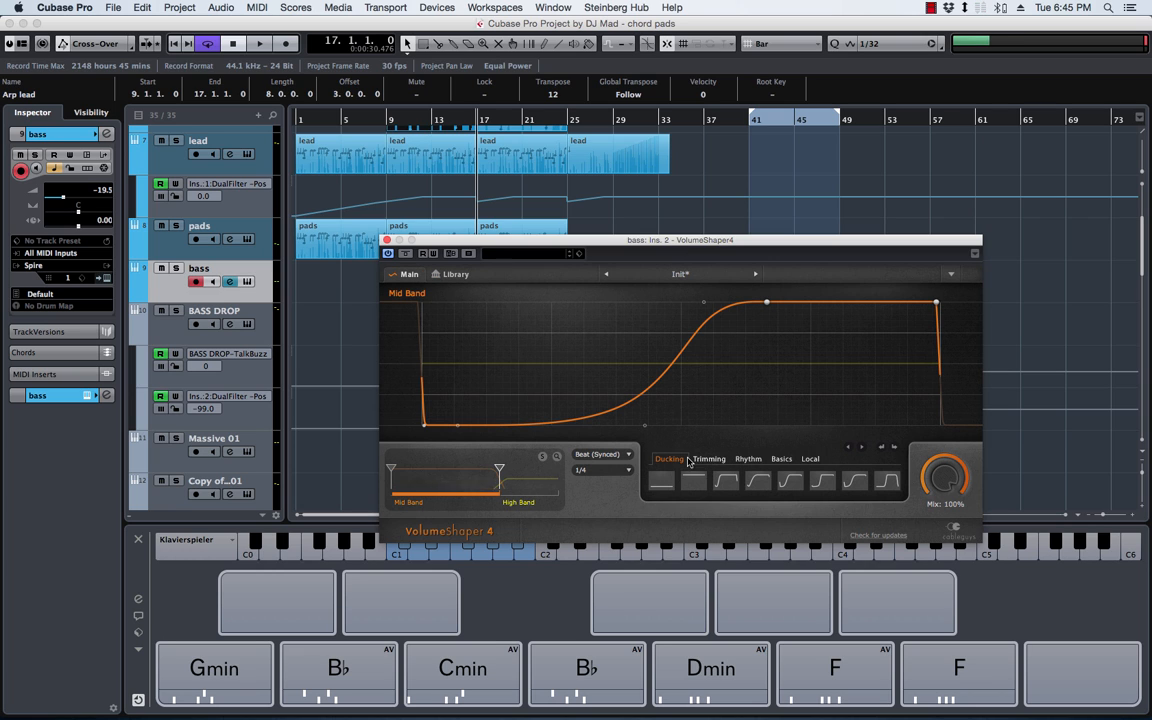
{"action": "left_click", "coordinate": [387, 241]}
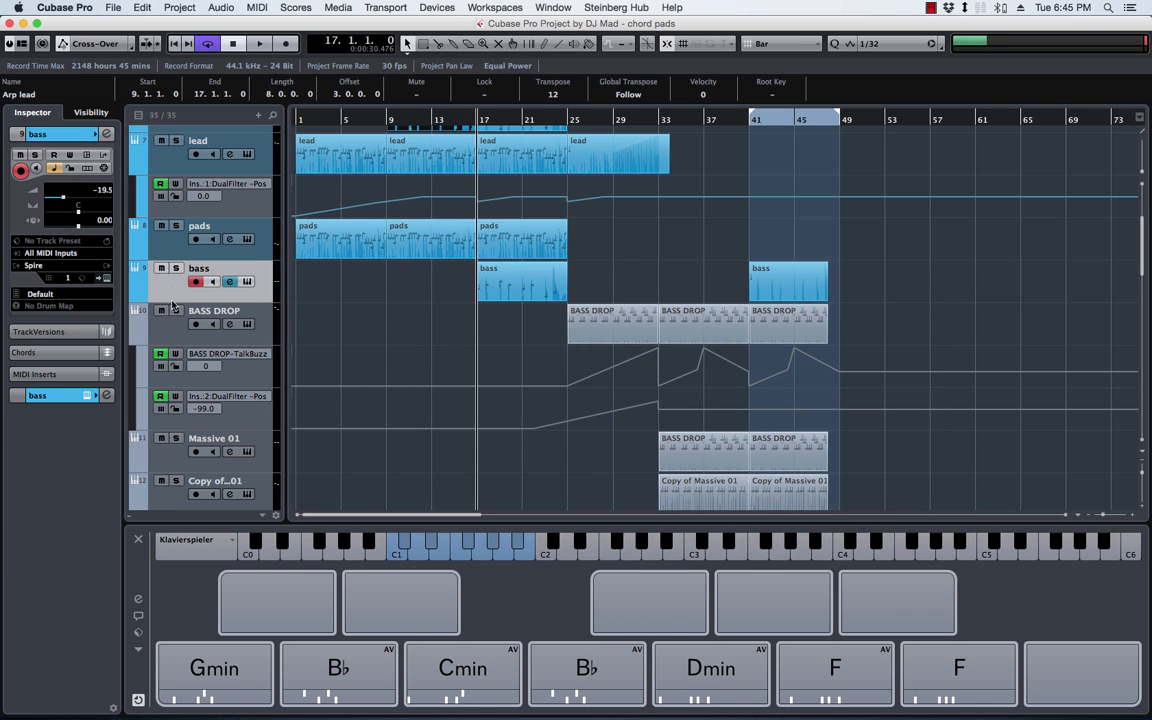
Select the BASS DROP track and briefly play it soloed from bar 25, ending with solo off and playback stopped
{"action": "left_click", "coordinate": [166, 335]}
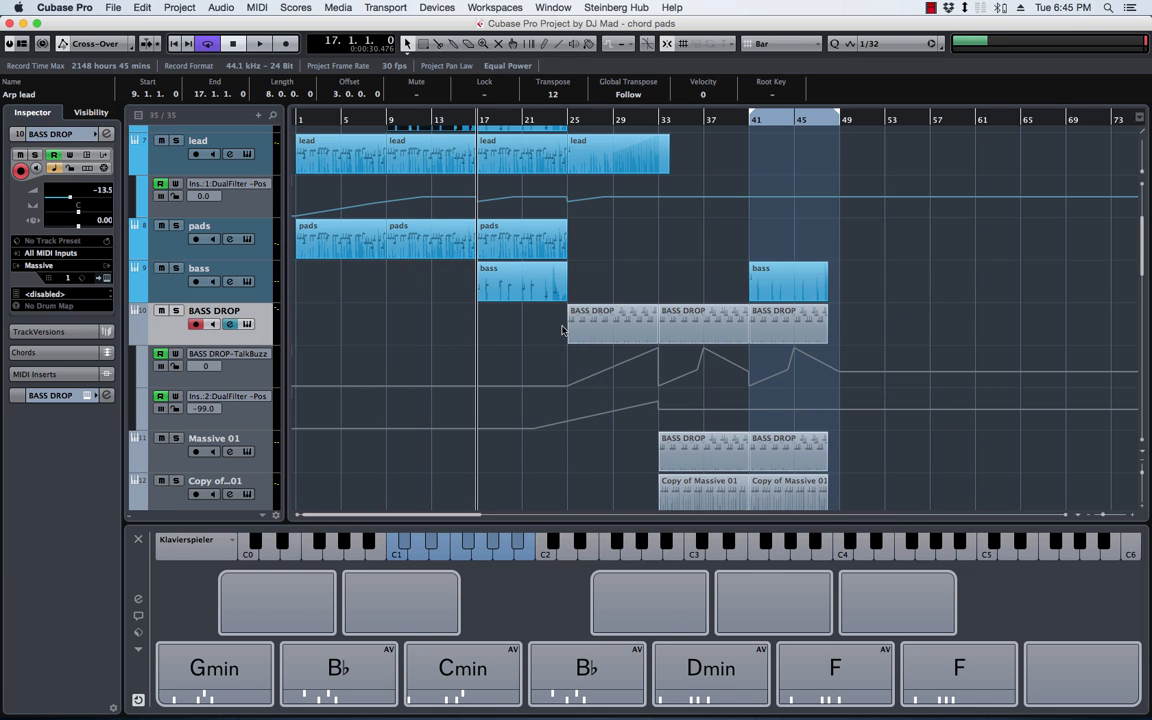
{"action": "double_click", "coordinate": [574, 120]}
{"action": "left_click", "coordinate": [176, 311]}
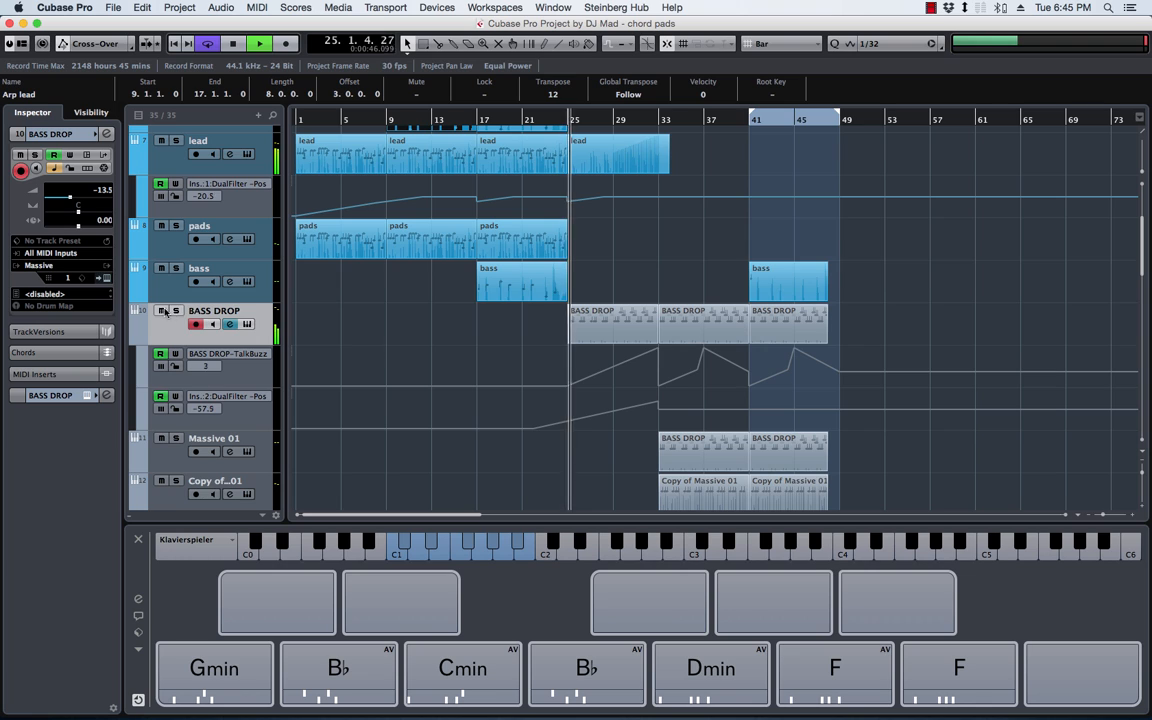
{"action": "left_click", "coordinate": [177, 312]}
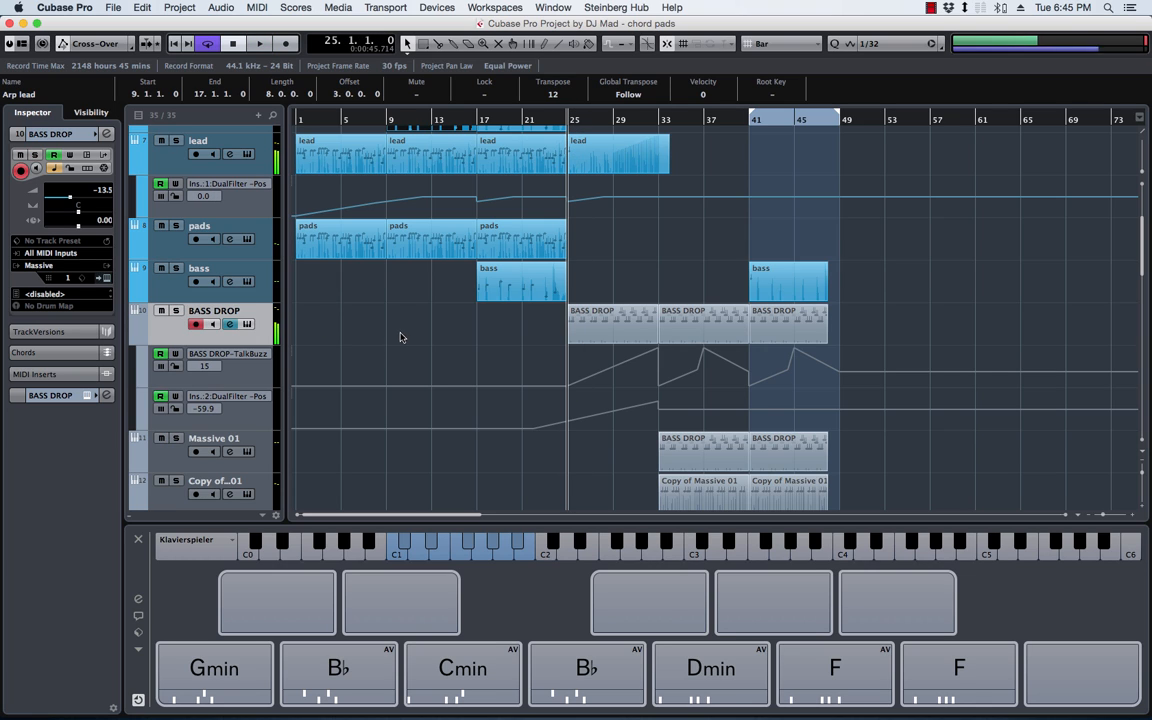
{"action": "key", "text": "space"}
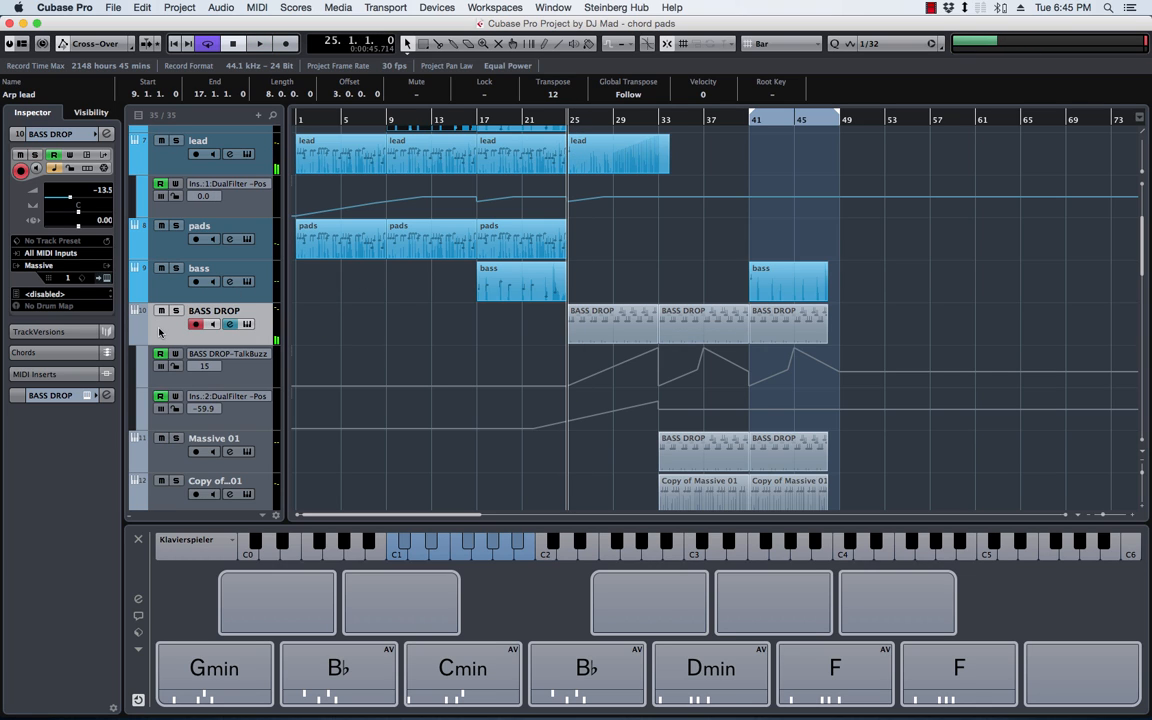
Hide the Chord Pads and bring the Piano through BASS DROP tracks into view
{"action": "scroll", "coordinate": [244, 342], "scroll_direction": "down", "scroll_amount": 2}
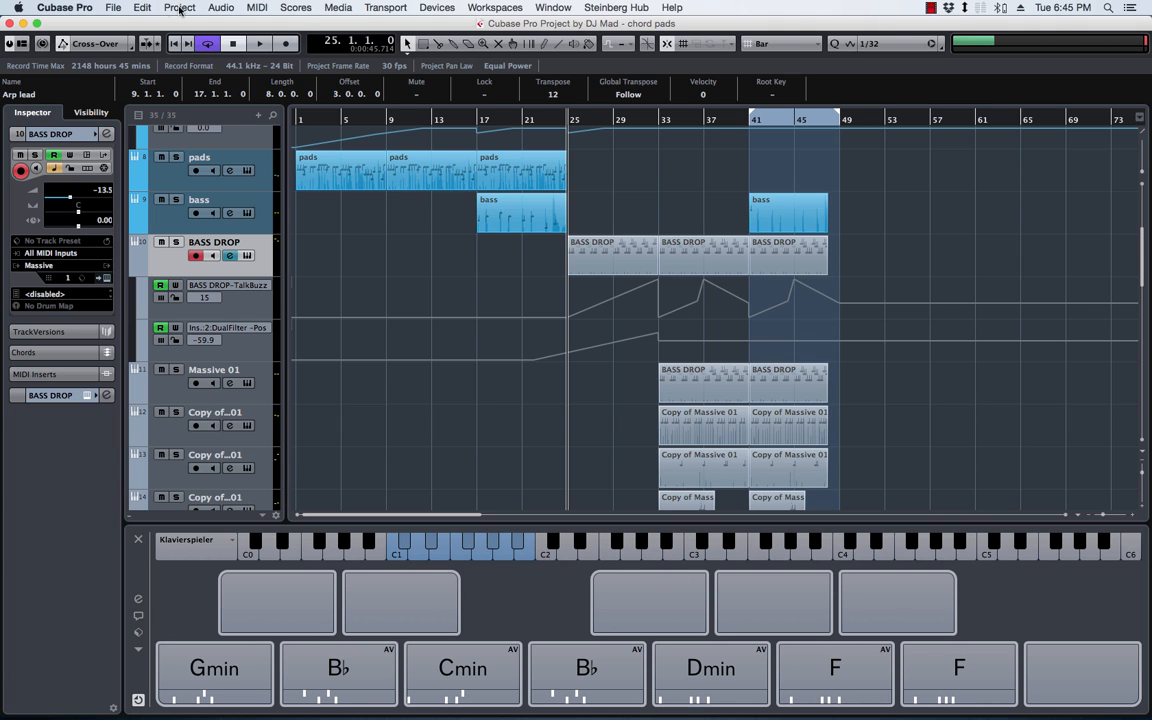
{"action": "left_click", "coordinate": [142, 7]}
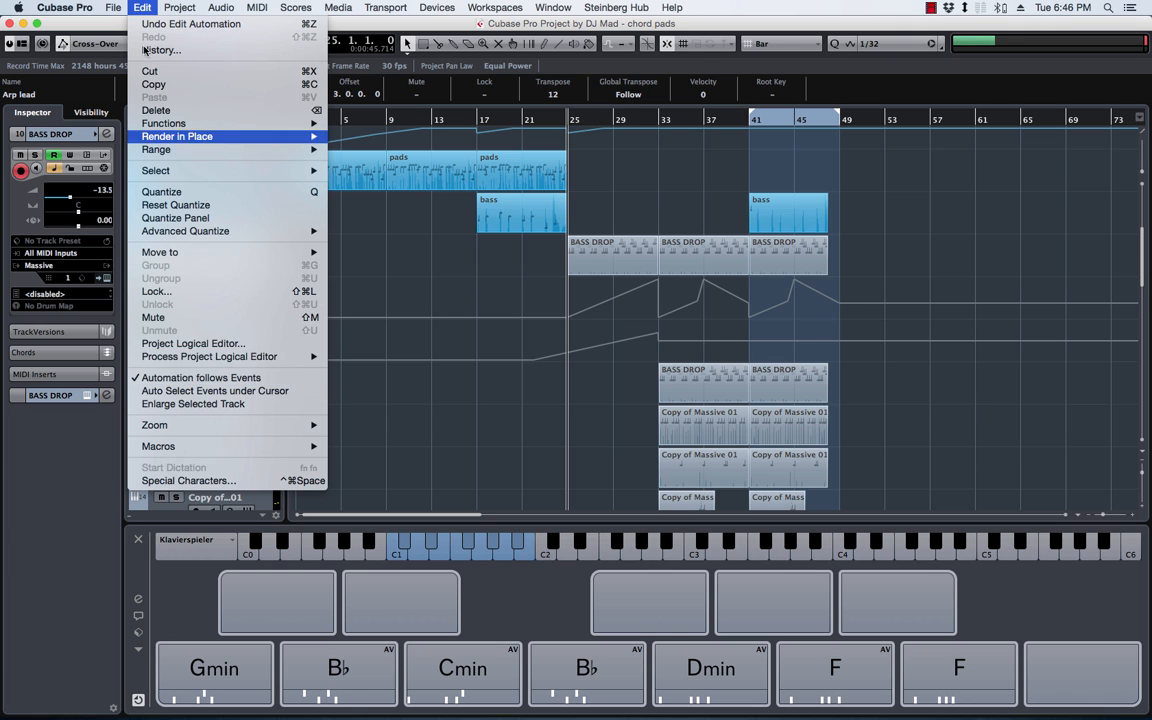
{"action": "mouse_move", "coordinate": [180, 7]}
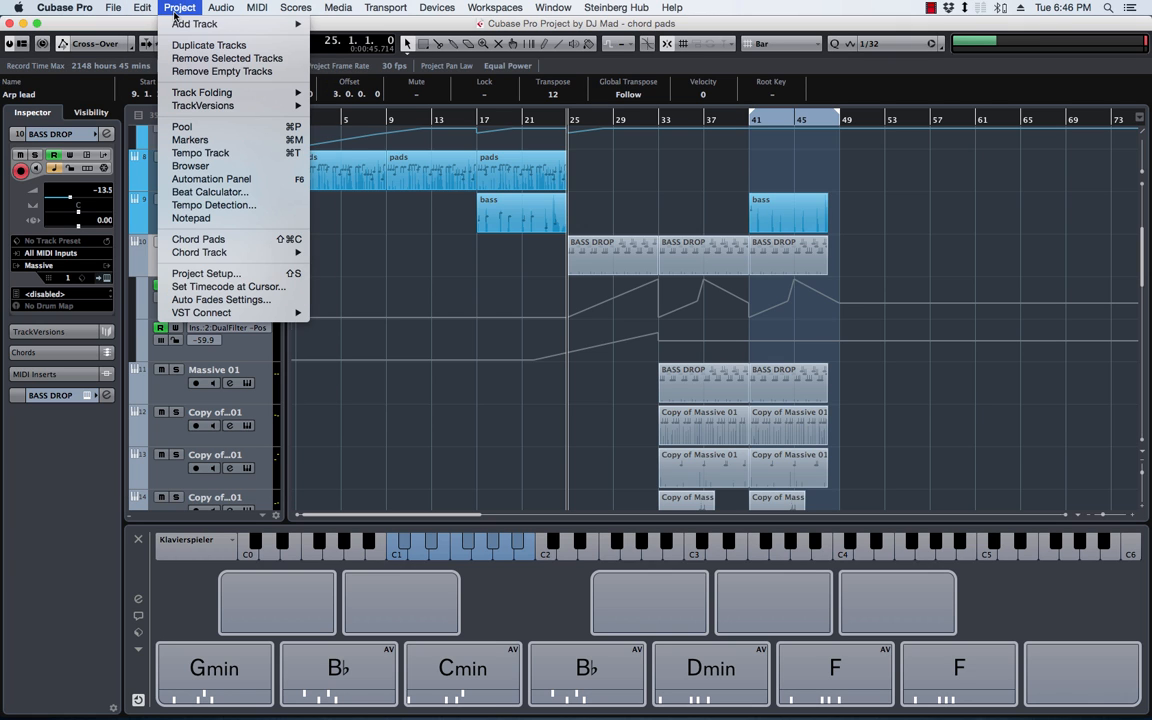
{"action": "left_click", "coordinate": [198, 239]}
{"action": "scroll", "coordinate": [600, 390], "scroll_direction": "up", "scroll_amount": 5}
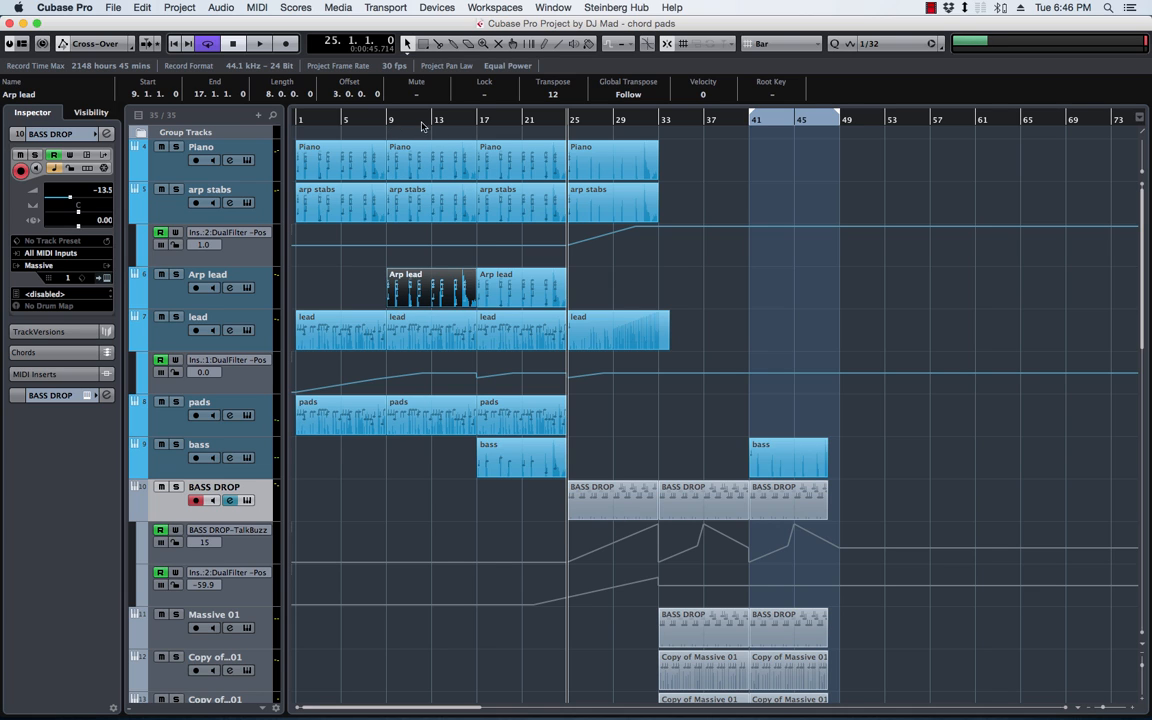
Play the lead track soloed from bar 17 while viewing its clip in the Key Editor, ending with playback stopped and the editor closed
{"action": "left_click", "coordinate": [474, 126]}
{"action": "key", "text": "space"}
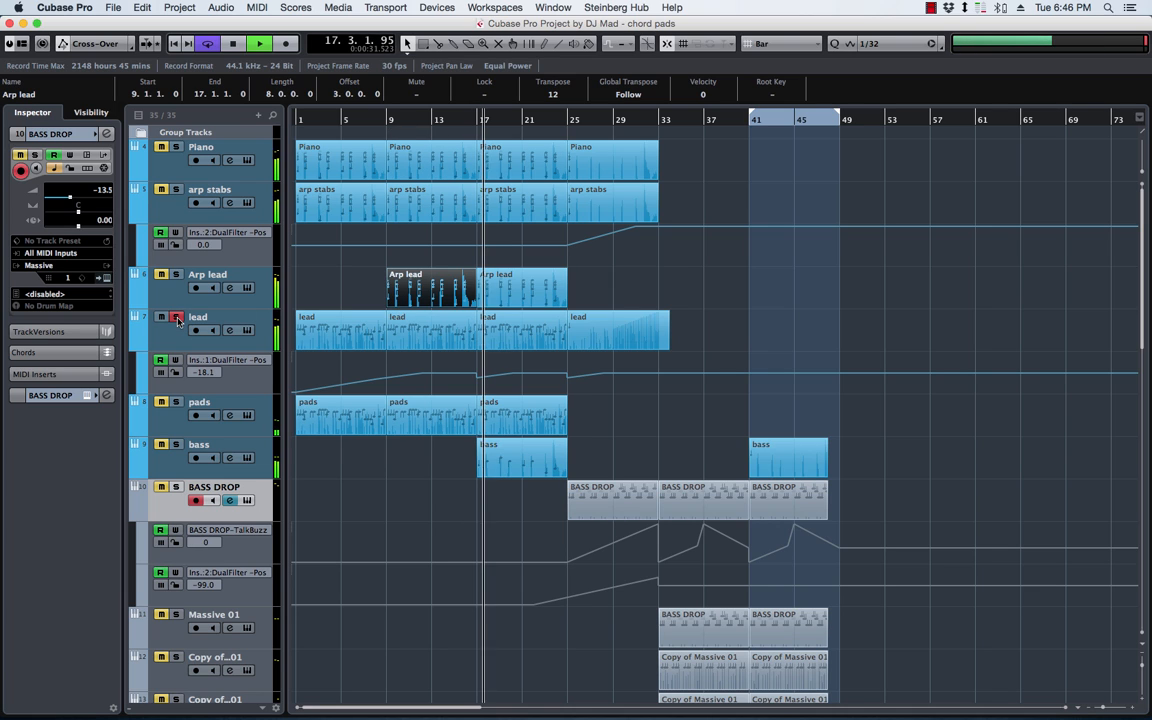
{"action": "left_click", "coordinate": [176, 317]}
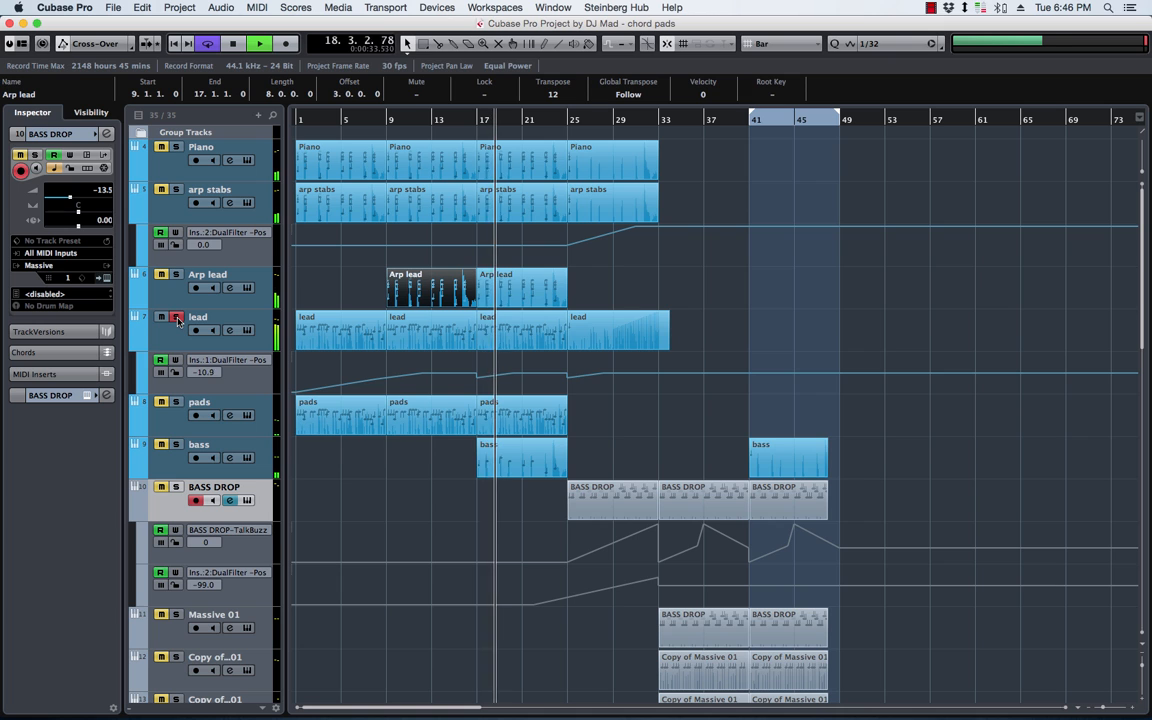
{"action": "double_click", "coordinate": [527, 333]}
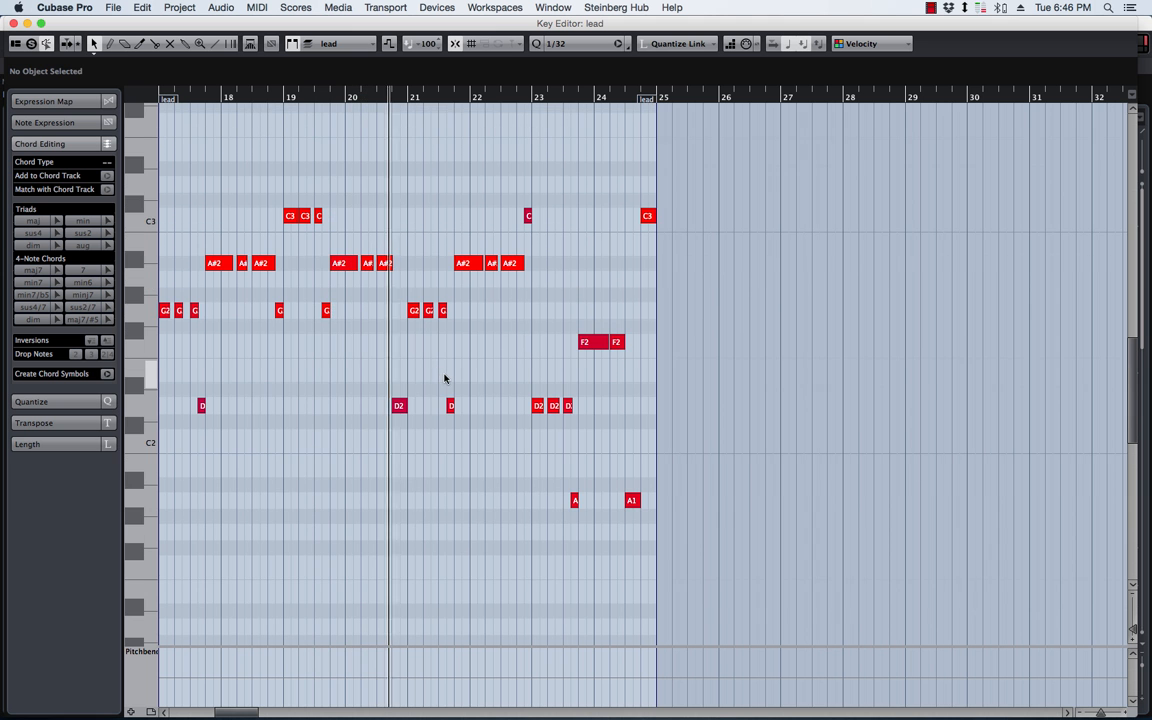
{"action": "key", "text": "space"}
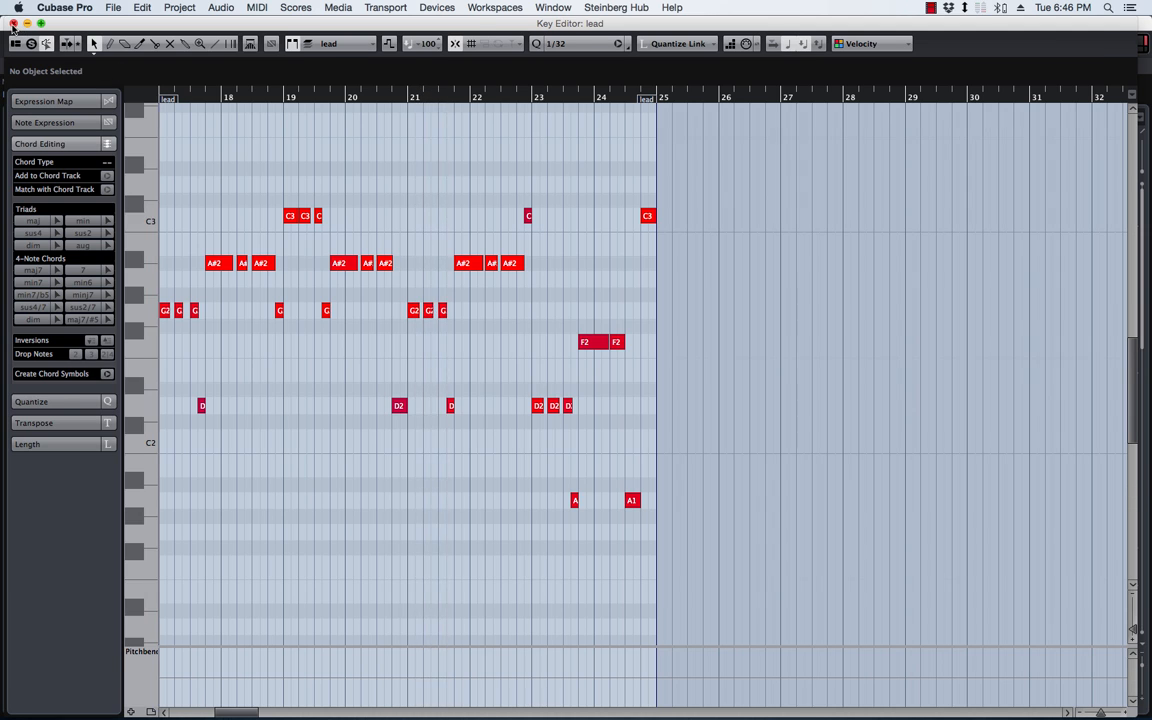
{"action": "left_click", "coordinate": [13, 23]}
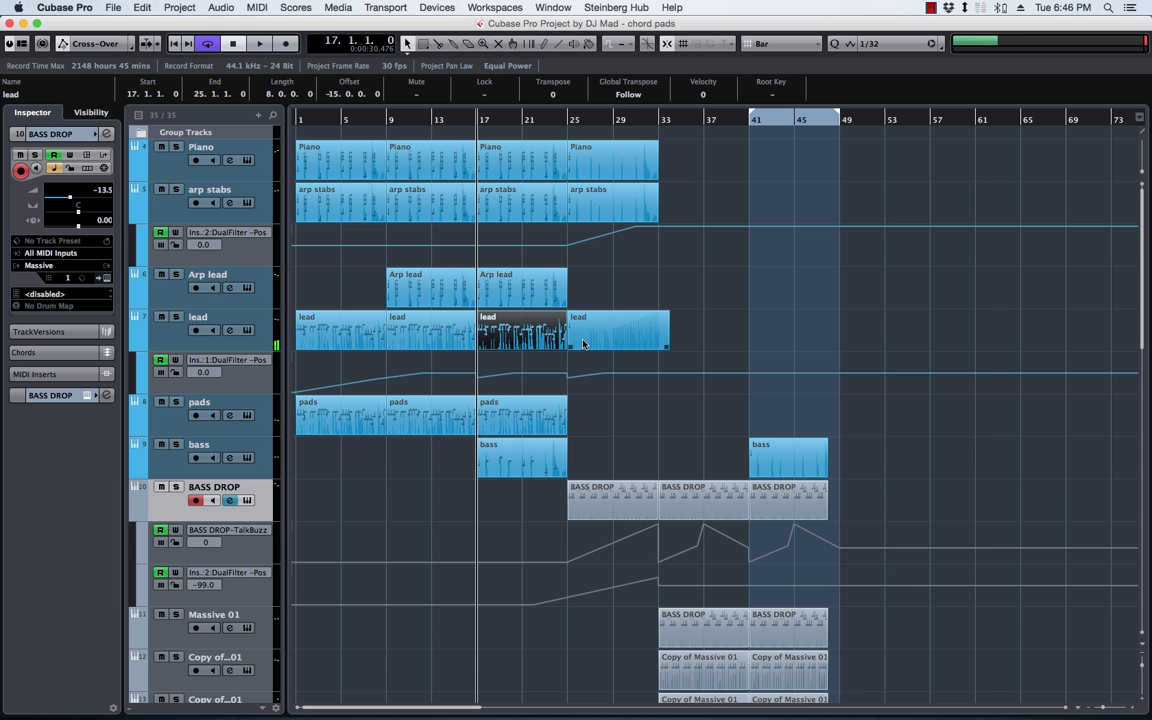
Point out the arp stabs and Piano clips at bar 17, and review the lead clip's notes once more in the Key Editor
{"action": "left_click", "coordinate": [512, 200]}
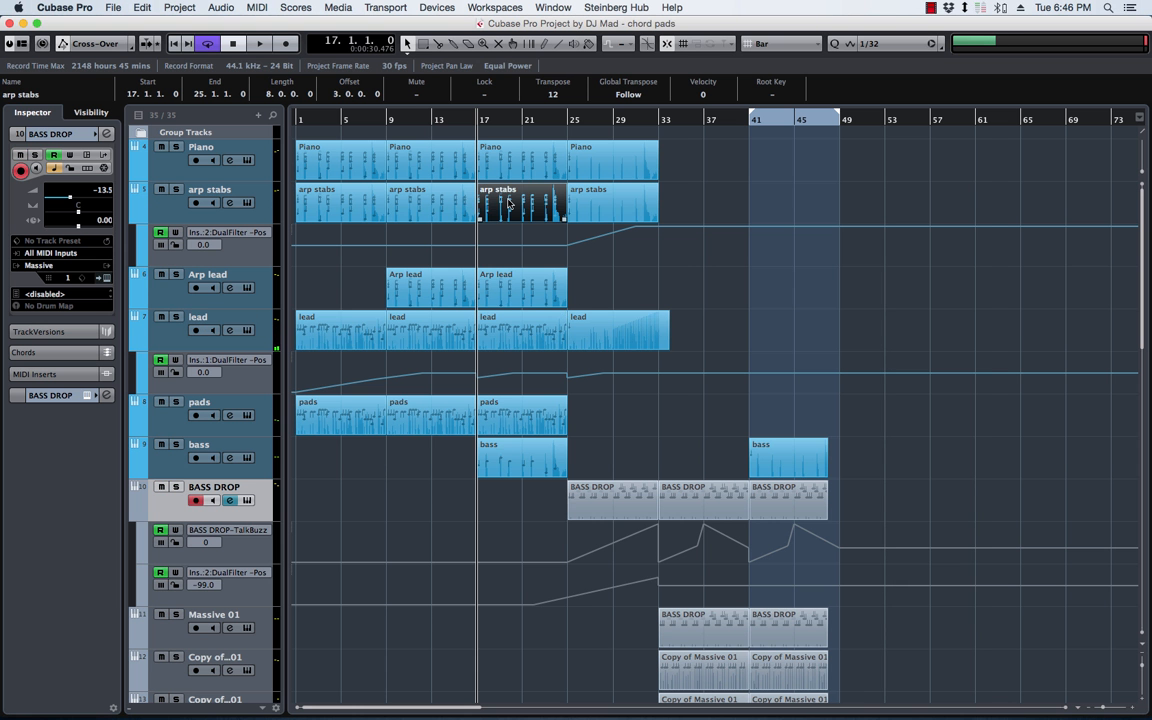
{"action": "left_click", "coordinate": [488, 145]}
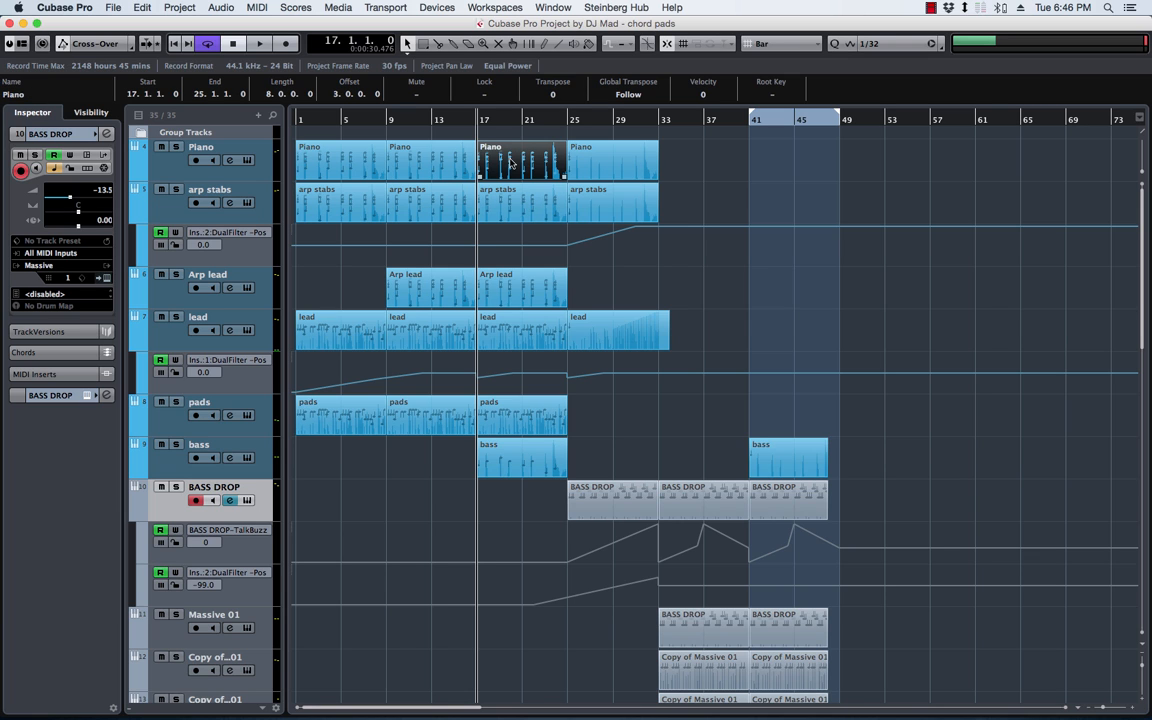
{"action": "double_click", "coordinate": [512, 331]}
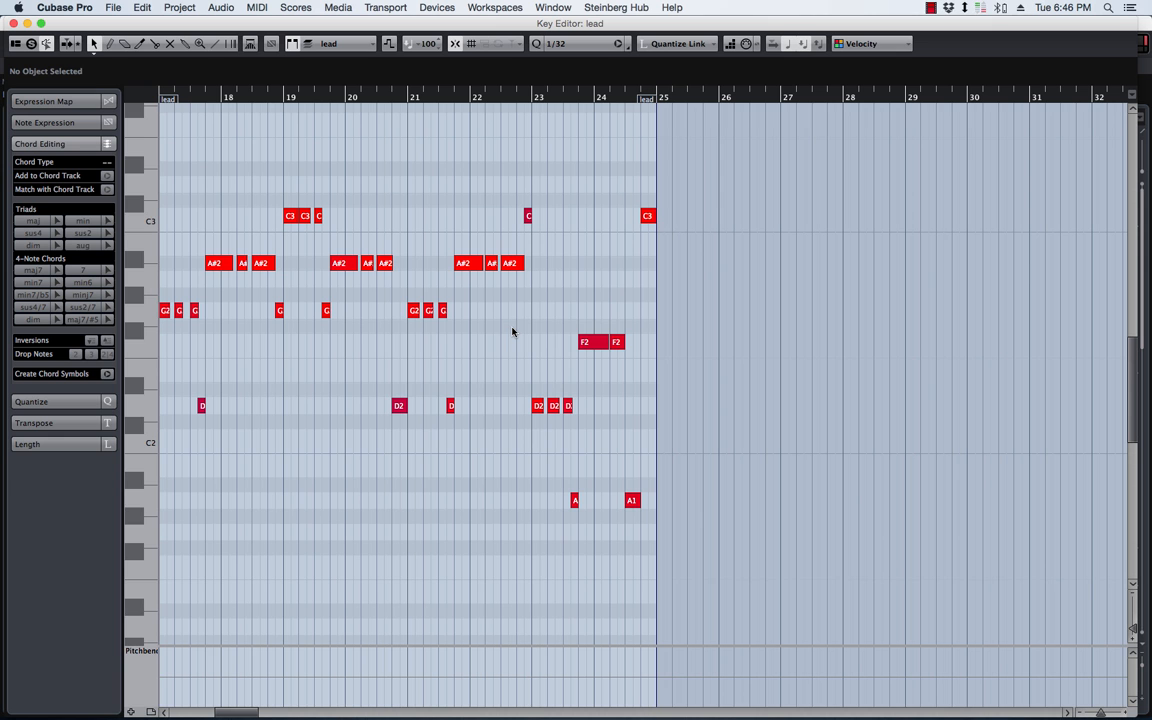
{"action": "left_click", "coordinate": [13, 22]}
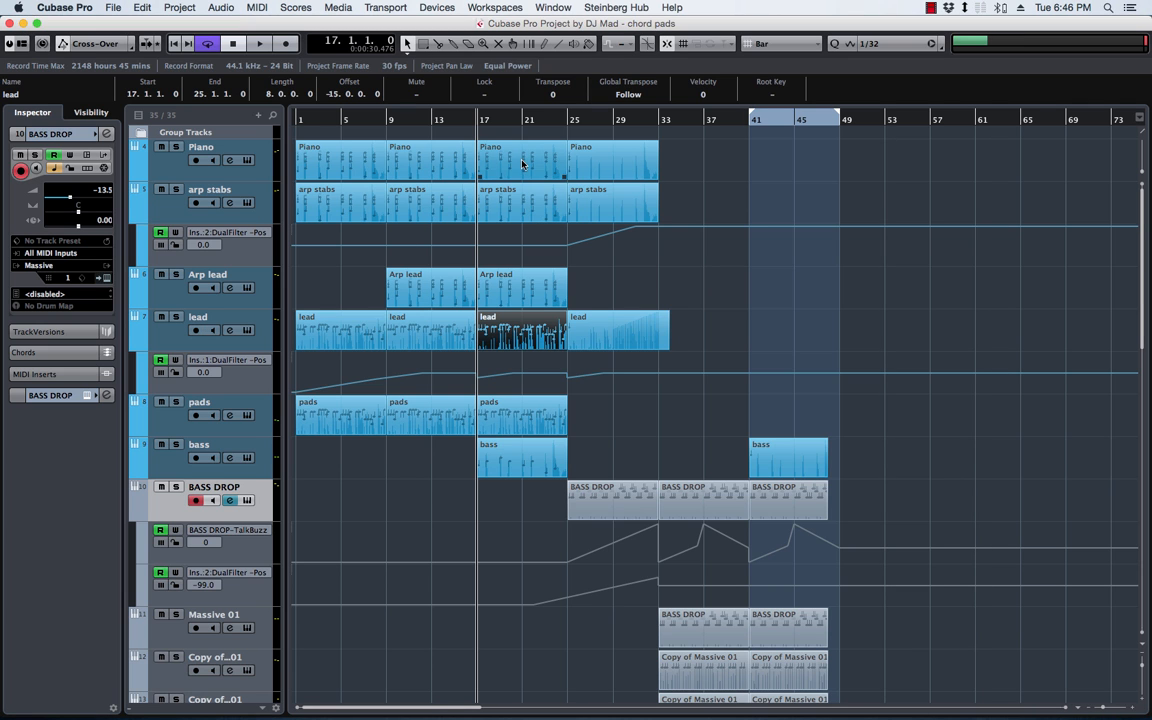
Move the bar 17 Piano clip to bar 57 on the lead track and play it from there with the locators set to the clip
{"action": "left_click_drag", "start_coordinate": [757, 337], "coordinate": [980, 336]}
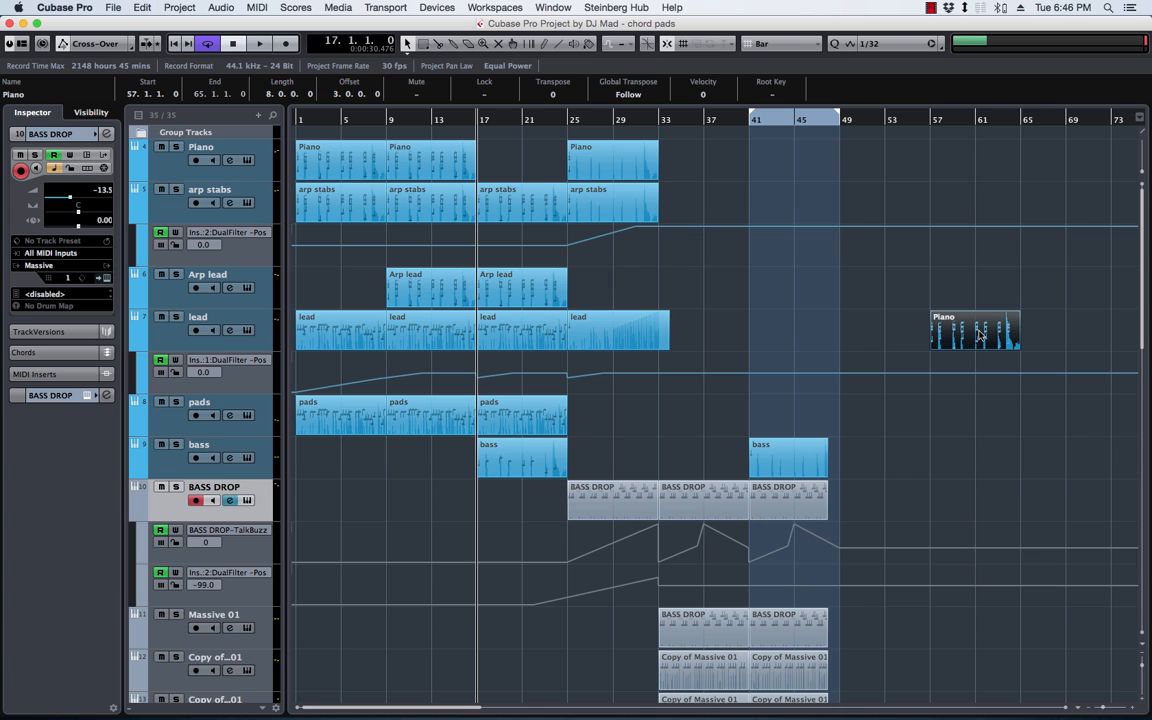
{"action": "key", "text": "p"}
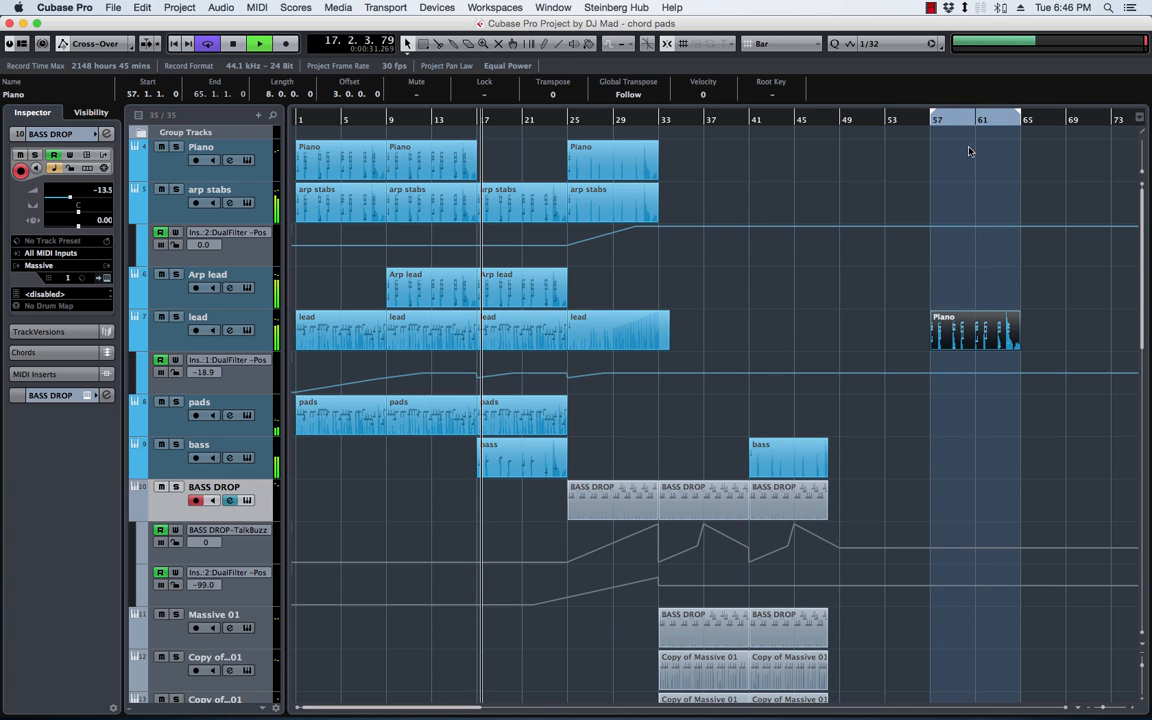
{"action": "key", "text": "space"}
{"action": "key", "text": "KP_1"}
{"action": "key", "text": "space"}
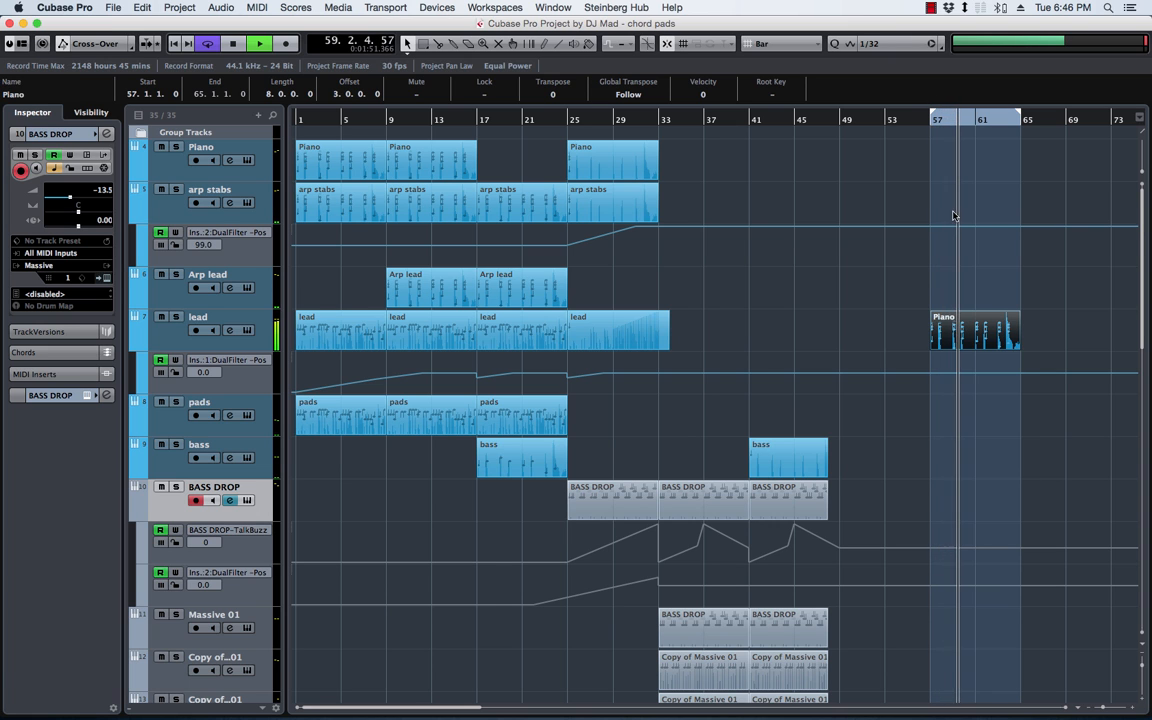
Open the Piano clip at bar 57 in the Key Editor, stop playback and examine its upper chord notes and low bass notes
{"action": "double_click", "coordinate": [966, 332]}
{"action": "scroll", "coordinate": [458, 252], "scroll_direction": "left", "scroll_amount": 5}
{"action": "scroll", "coordinate": [458, 252], "scroll_direction": "right", "scroll_amount": 3}
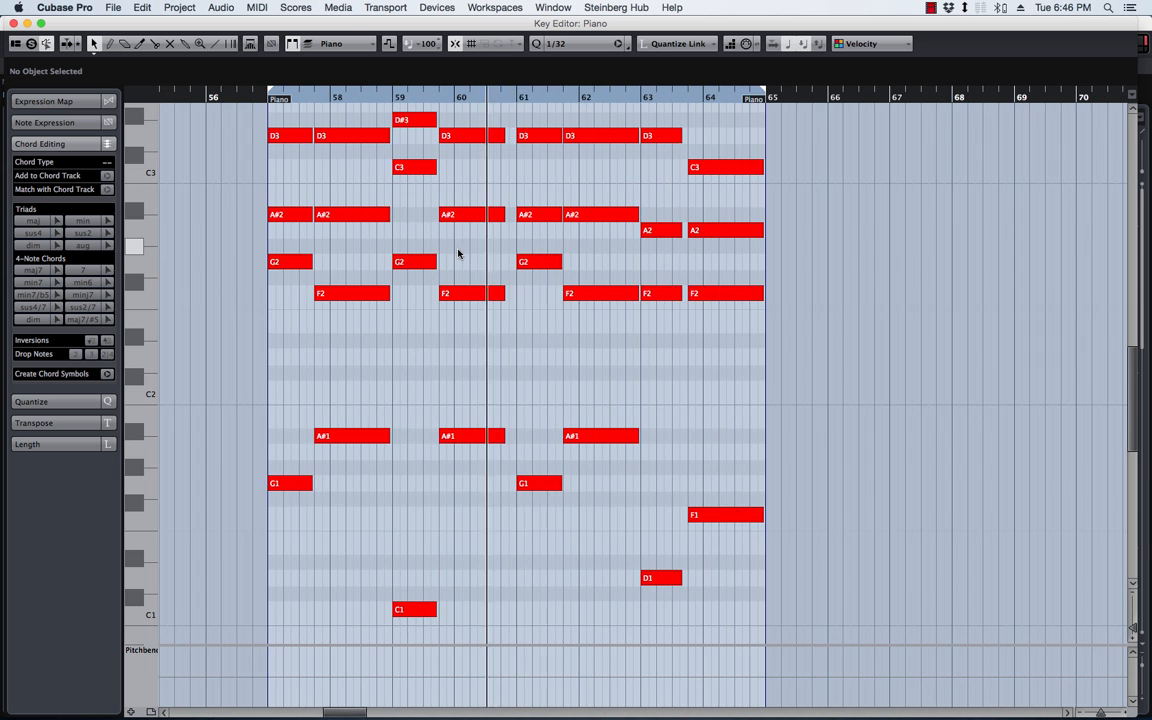
{"action": "key", "text": "space"}
{"action": "scroll", "coordinate": [738, 363], "scroll_direction": "up", "scroll_amount": 3}
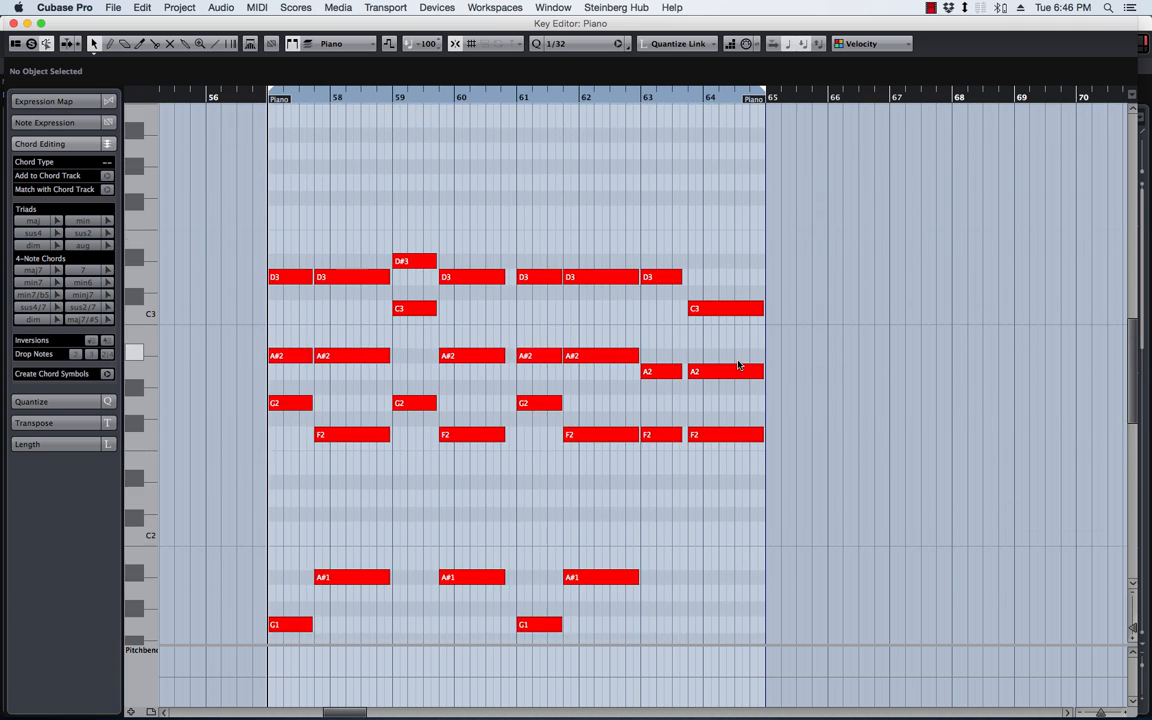
{"action": "scroll", "coordinate": [740, 367], "scroll_direction": "down", "scroll_amount": 4}
{"action": "scroll", "coordinate": [740, 367], "scroll_direction": "up", "scroll_amount": 2}
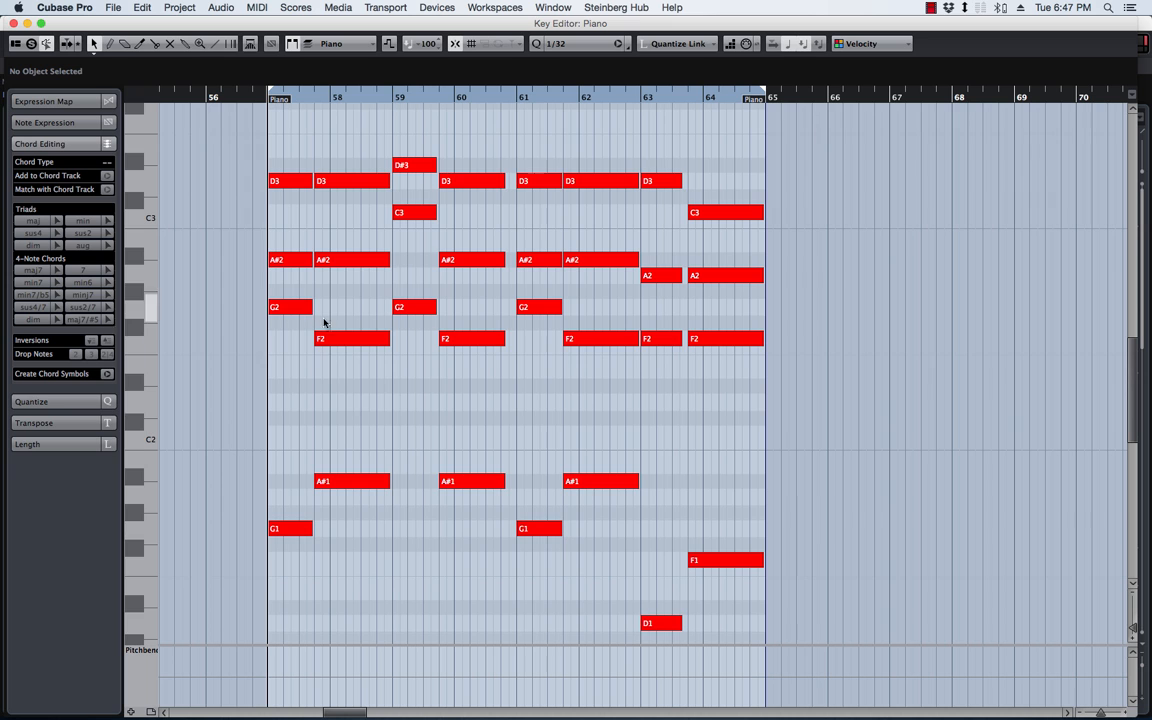
{"action": "scroll", "coordinate": [347, 418], "scroll_direction": "down", "scroll_amount": 4}
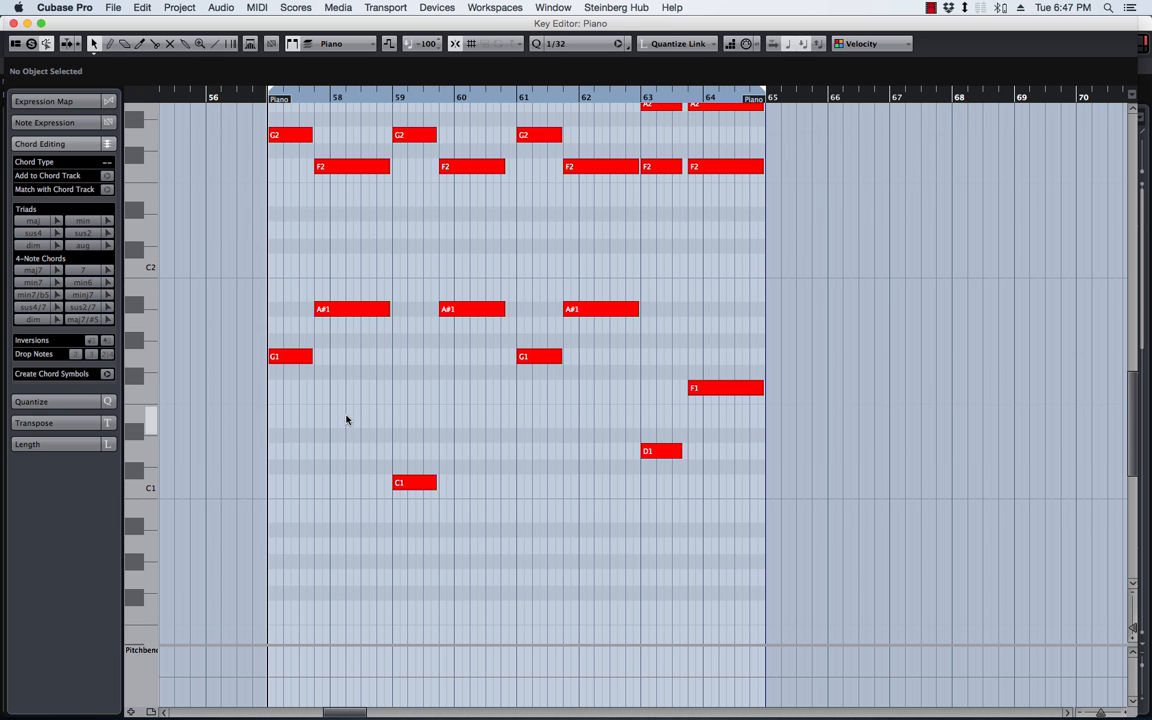
Delete all the low notes from C1 to A#1 in the Piano clip, keeping the upper chord notes
{"action": "left_click_drag", "start_coordinate": [897, 275], "coordinate": [536, 513]}
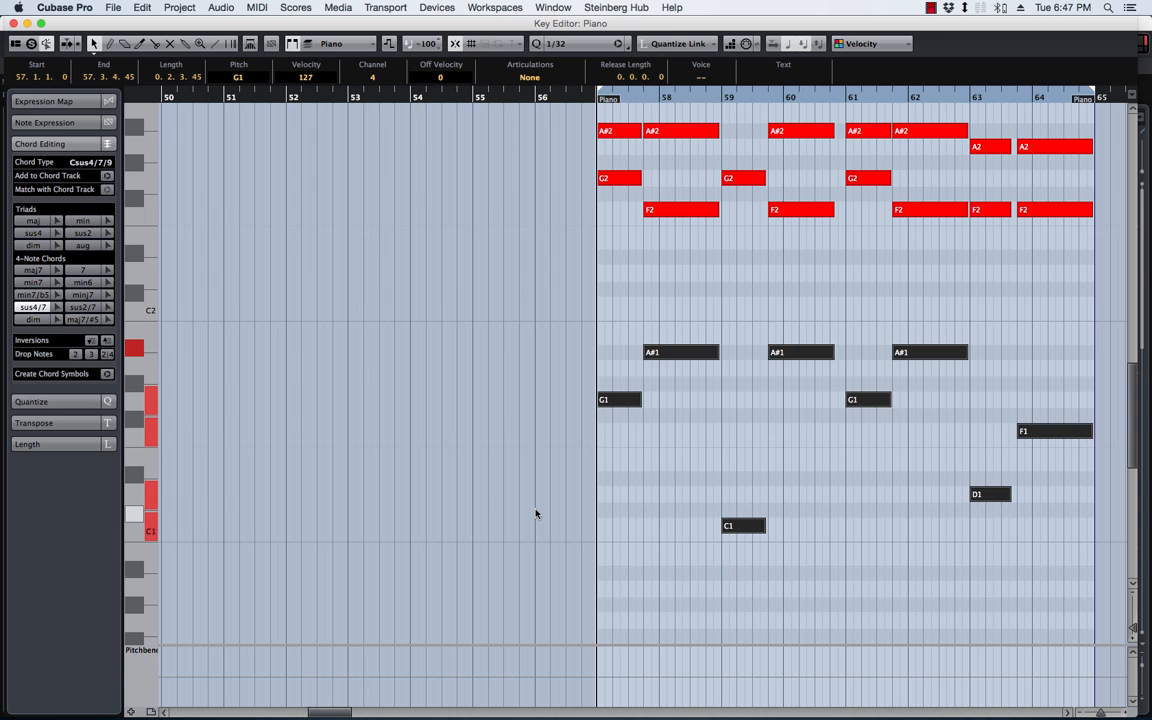
{"action": "key", "text": "Delete"}
{"action": "scroll", "coordinate": [484, 354], "scroll_direction": "up", "scroll_amount": 2}
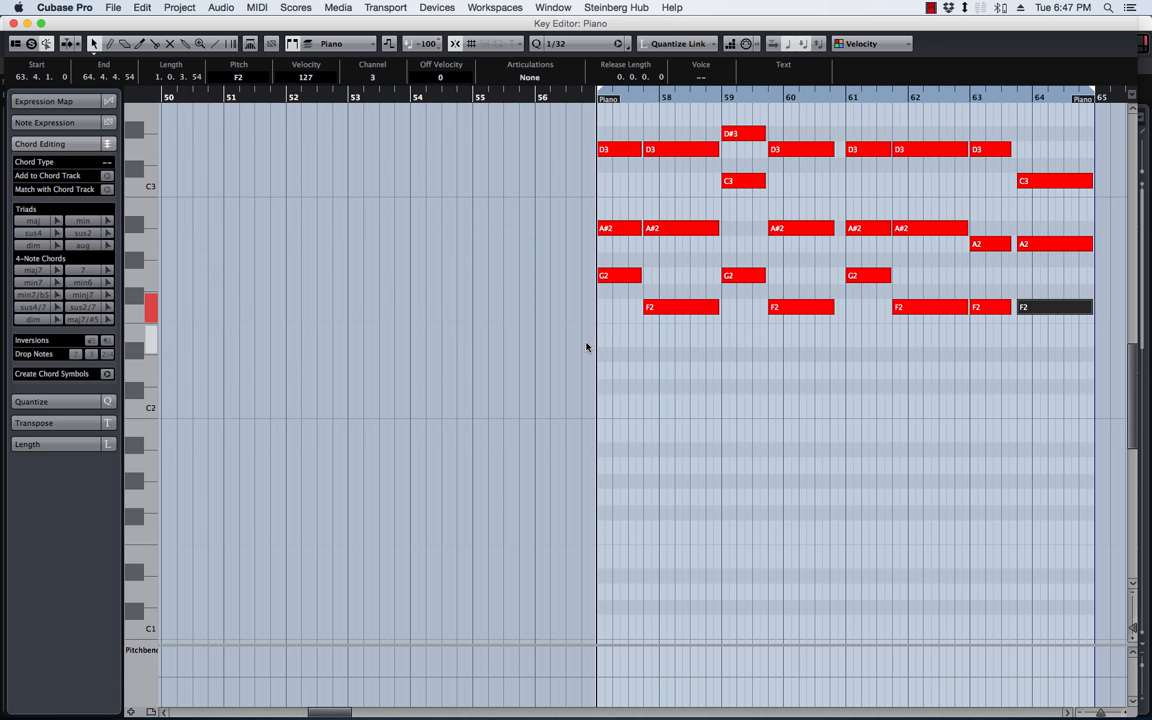
{"action": "scroll", "coordinate": [586, 345], "scroll_direction": "up", "scroll_amount": 4}
{"action": "scroll", "coordinate": [586, 345], "scroll_direction": "down", "scroll_amount": 3}
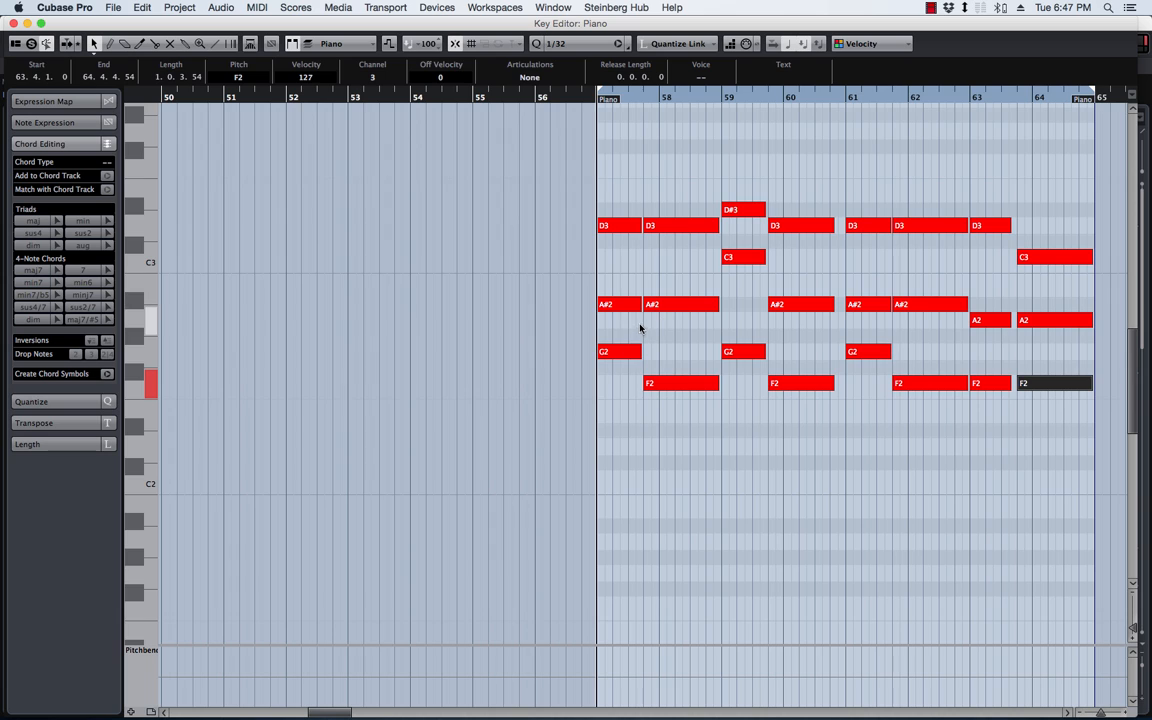
Reduce the first two chords to single notes, keeping G2 in the first and A#2 in the second
{"action": "left_click_drag", "start_coordinate": [608, 192], "coordinate": [630, 322]}
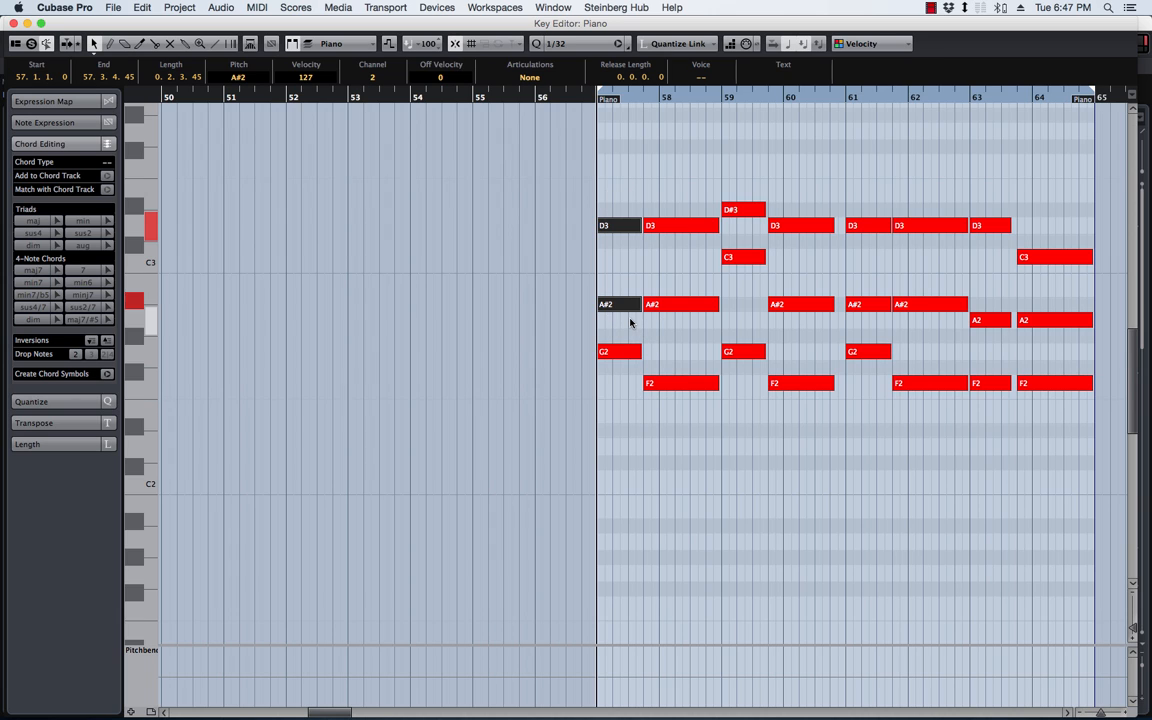
{"action": "key", "text": "Delete"}
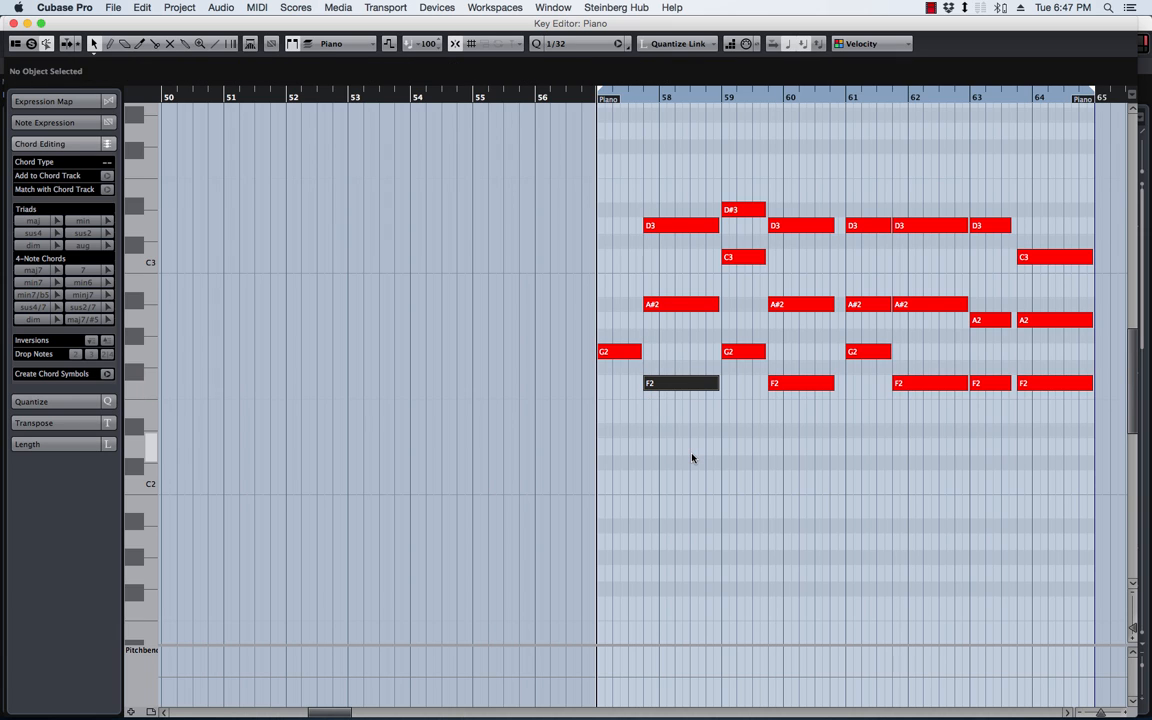
{"action": "key", "text": "Delete"}
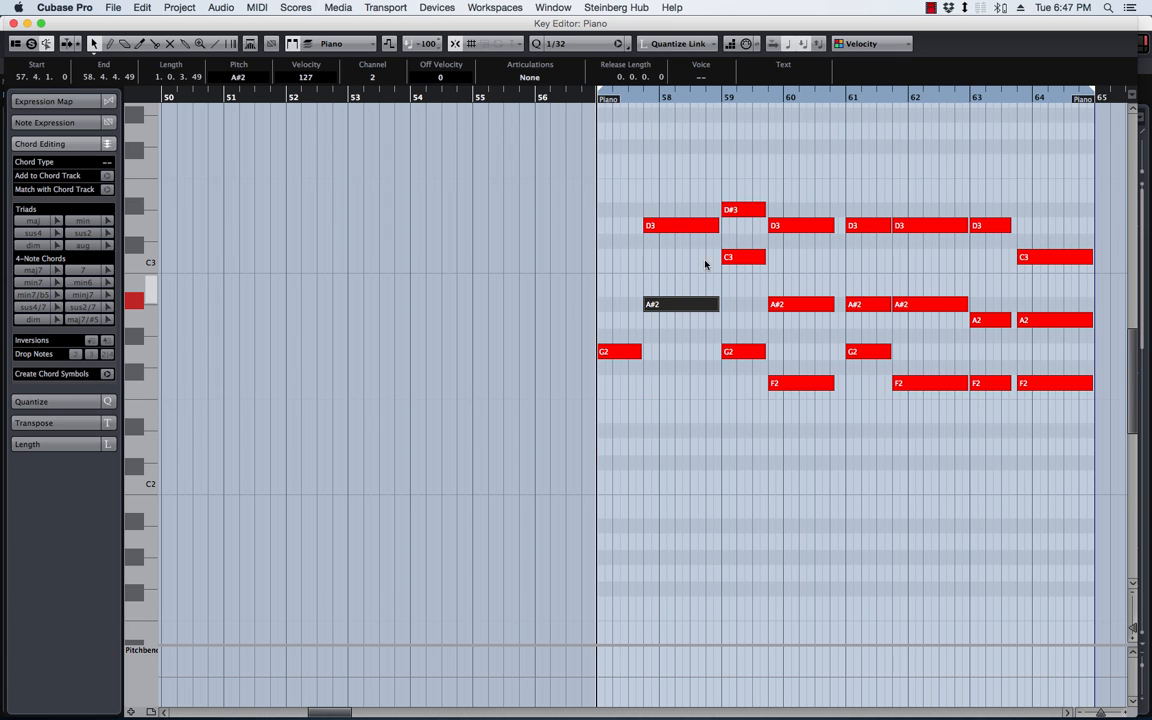
{"action": "left_click", "coordinate": [674, 224]}
{"action": "key", "text": "Delete"}
{"action": "key", "text": "Delete"}
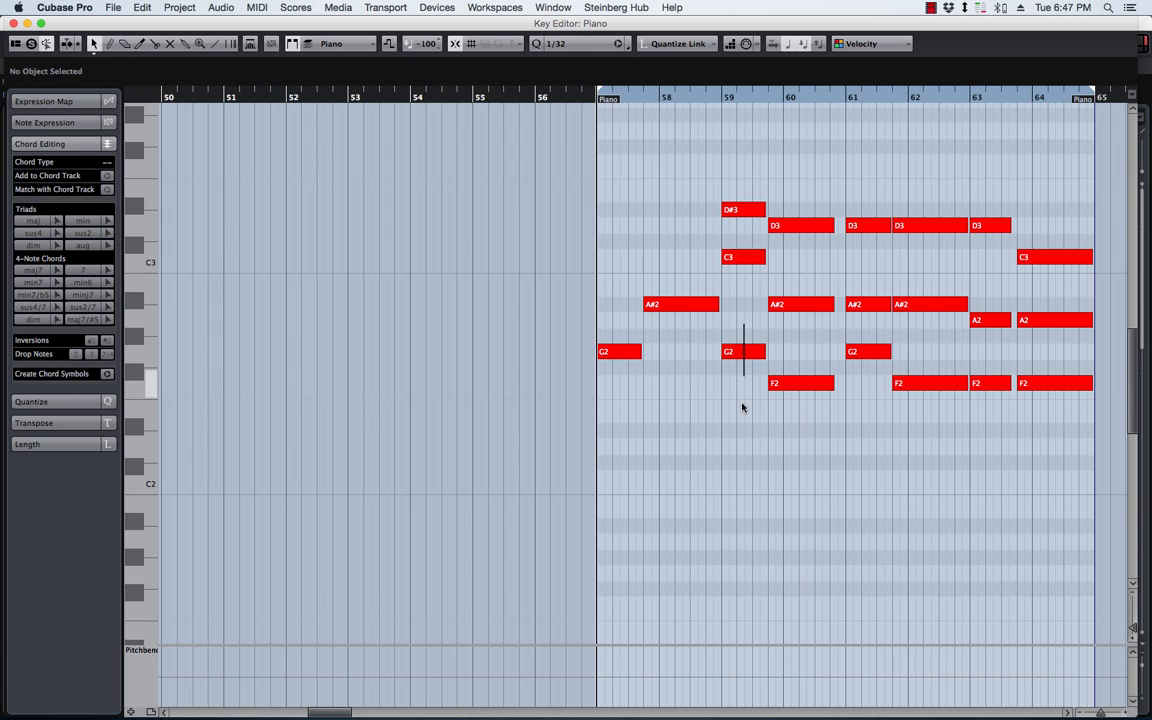
Reduce the third and fourth chords of the Piano clip to single notes, keeping C3 in the third and F2 in the fourth
{"action": "left_click", "coordinate": [745, 257]}
{"action": "left_click", "coordinate": [791, 304]}
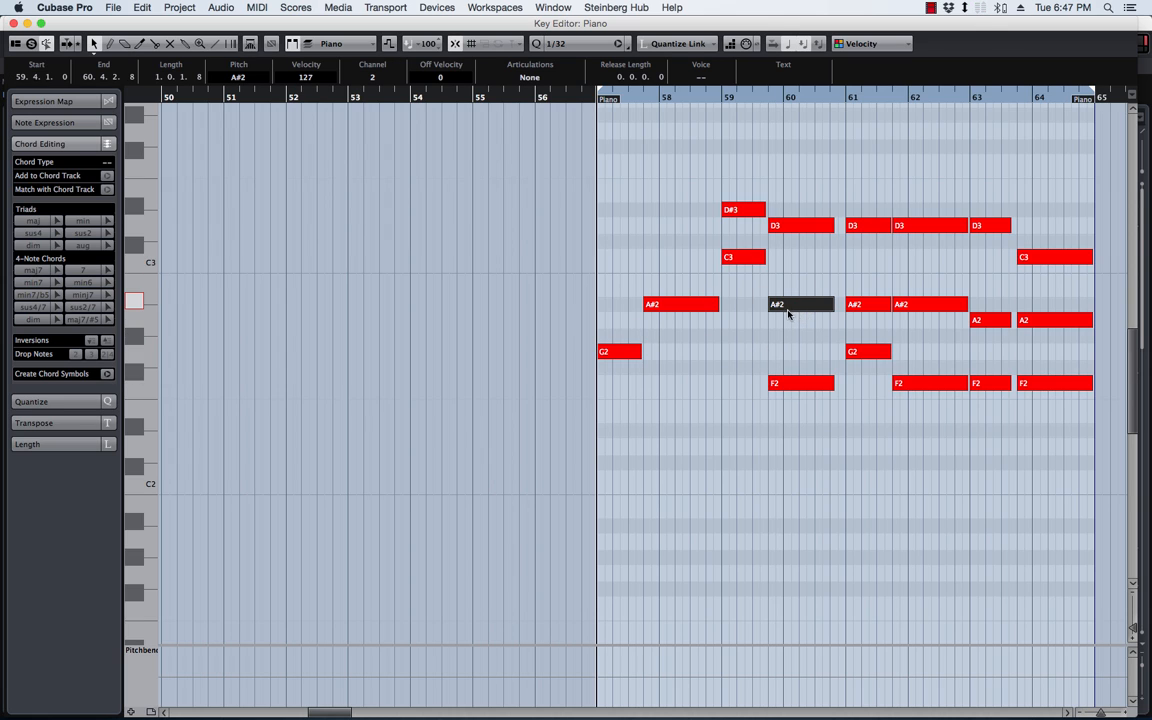
{"action": "key", "text": "Delete"}
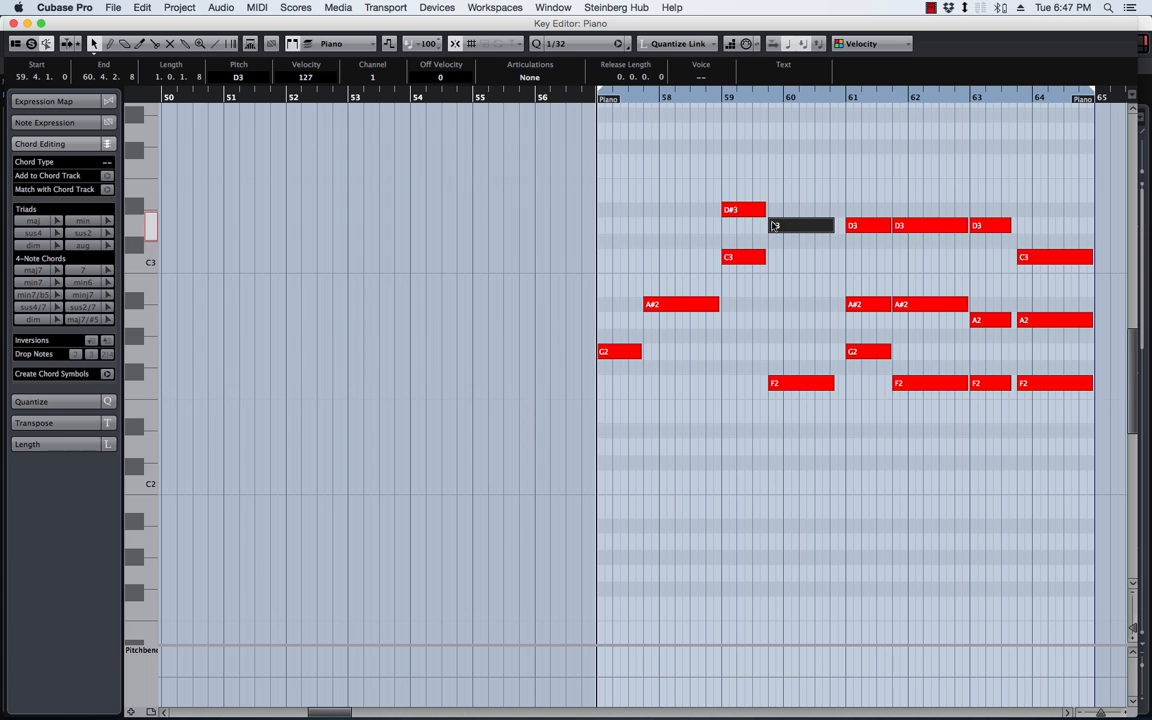
{"action": "left_click", "coordinate": [717, 191]}
{"action": "left_click_drag", "start_coordinate": [794, 231], "coordinate": [797, 233]}
{"action": "key", "text": "Delete"}
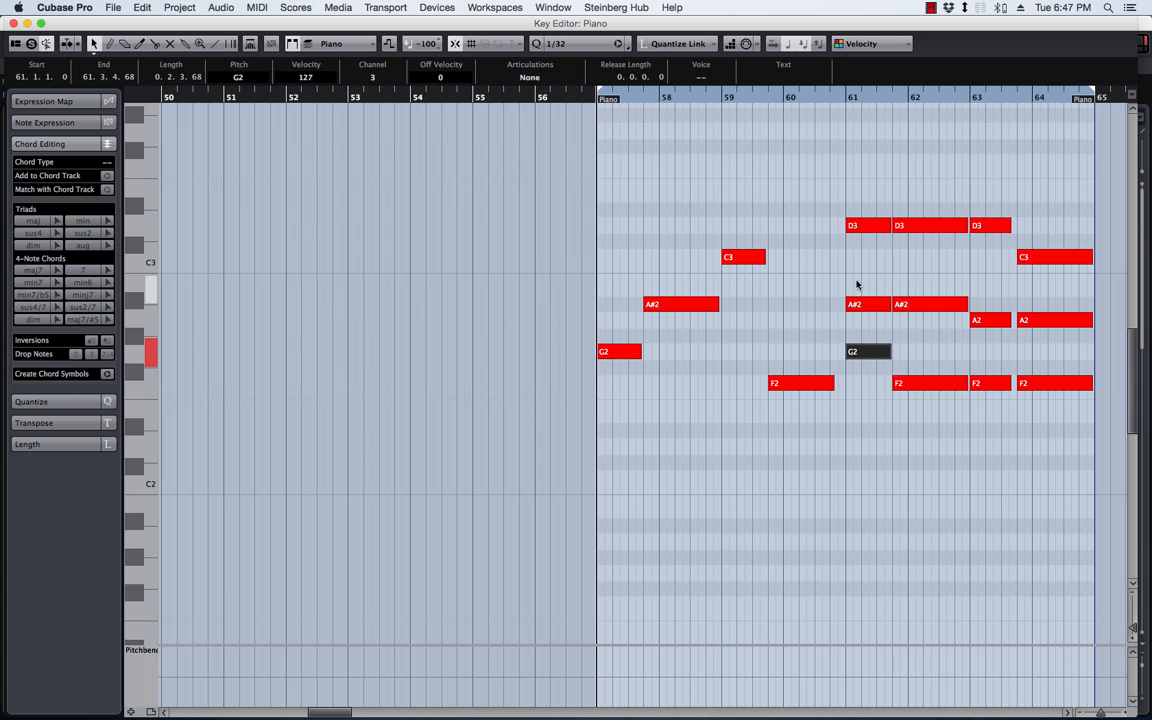
Reduce the bar 61 chord to D3 and the bar 63 chord to A2, and remove F2 from the chord between them
{"action": "left_click_drag", "start_coordinate": [854, 279], "coordinate": [925, 395]}
{"action": "key", "text": "Delete"}
{"action": "key", "text": "Delete"}
{"action": "left_click_drag", "start_coordinate": [988, 188], "coordinate": [991, 256]}
{"action": "key", "text": "Delete"}
{"action": "left_click_drag", "start_coordinate": [985, 354], "coordinate": [990, 404]}
{"action": "key", "text": "Delete"}
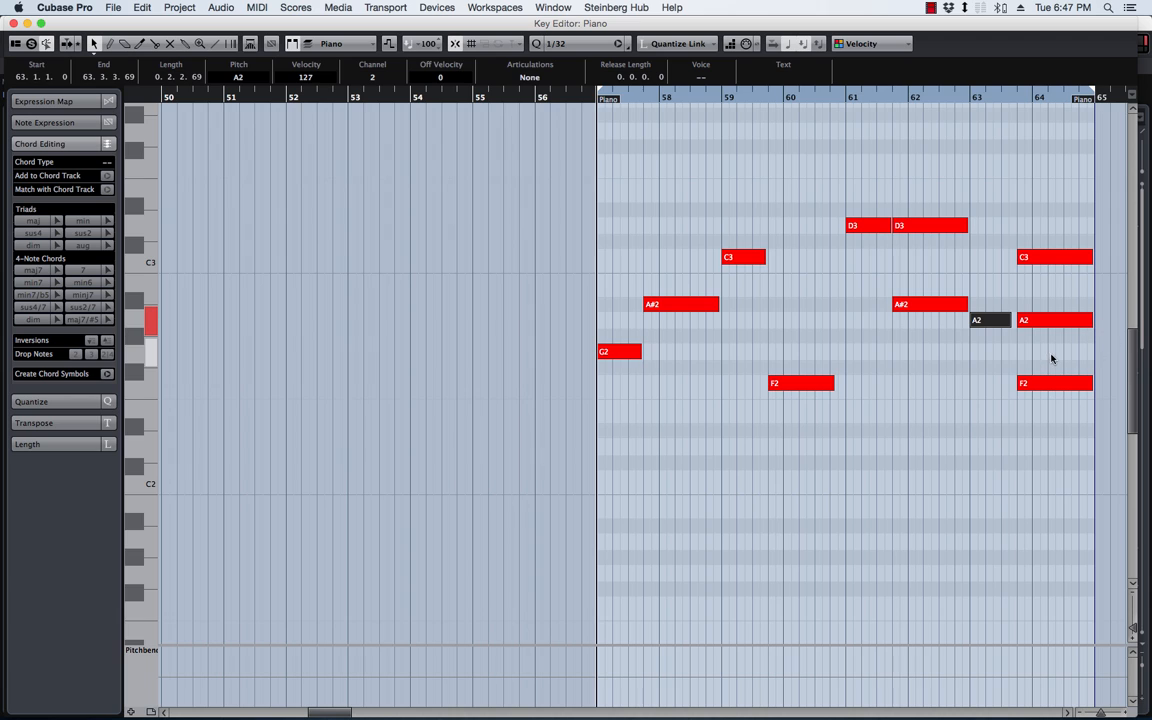
Mute A2 and C3 in the last chord and play the thinned-out melody from bar 57
{"action": "left_click_drag", "start_coordinate": [1050, 292], "coordinate": [1051, 340]}
{"action": "key", "text": "shift+m"}
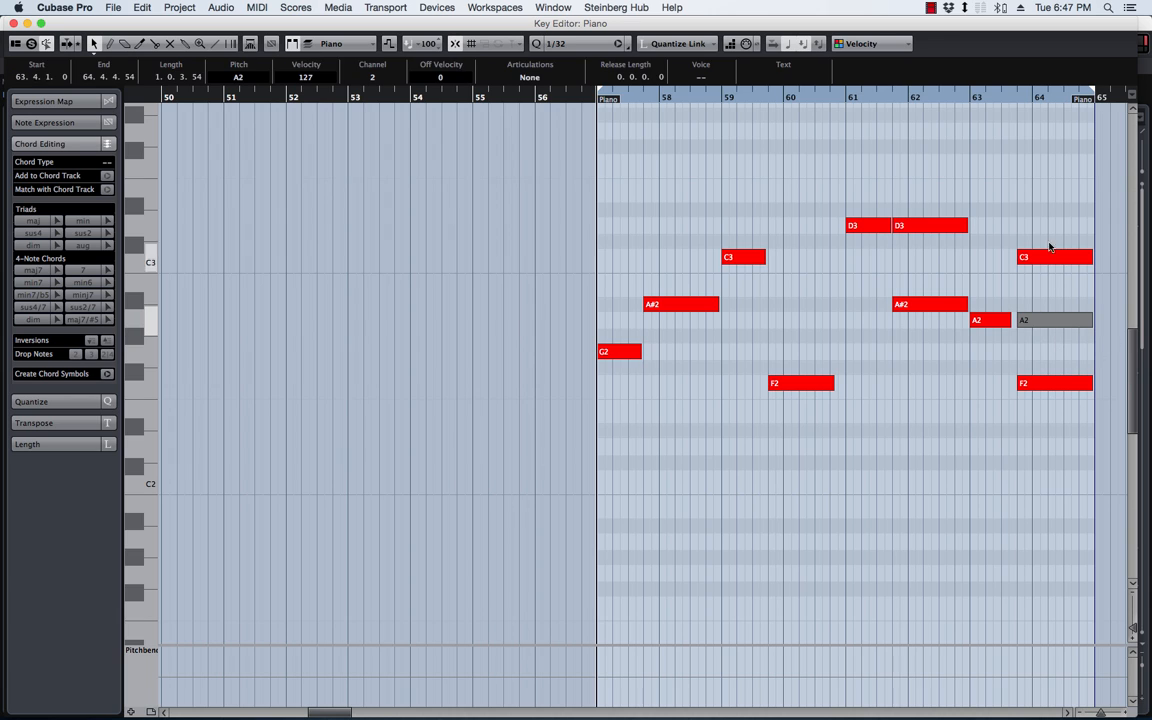
{"action": "left_click_drag", "start_coordinate": [1049, 236], "coordinate": [1049, 284]}
{"action": "key", "text": "shift+m"}
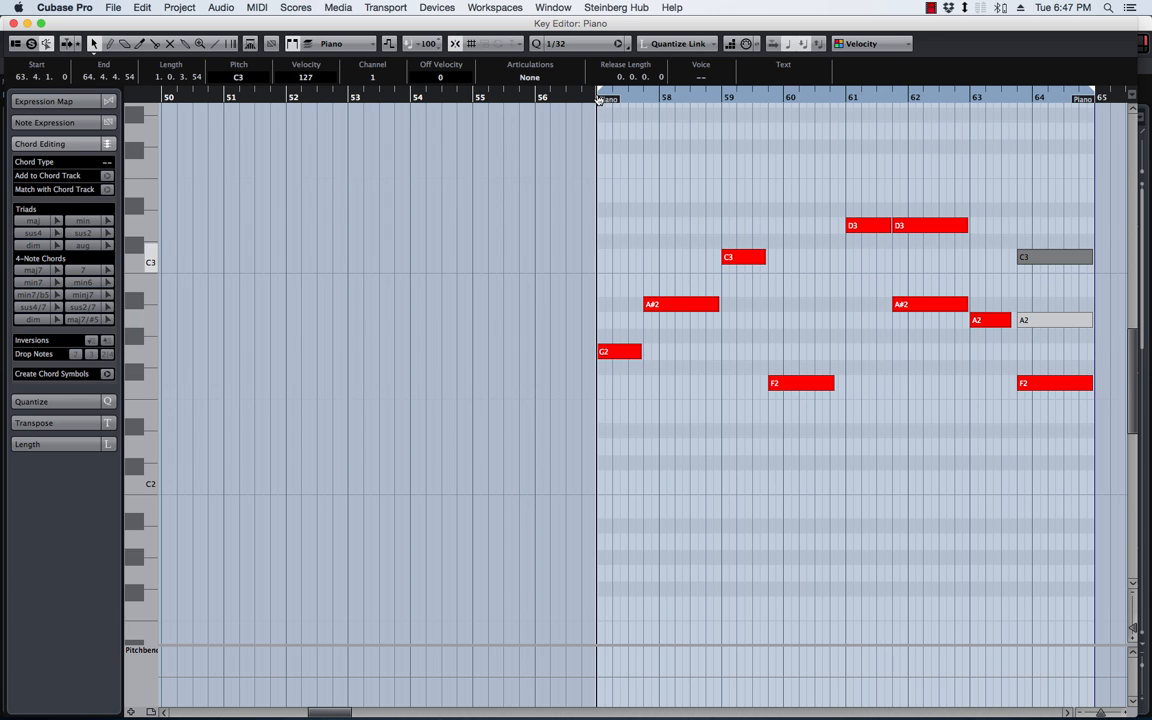
{"action": "key", "text": "space"}
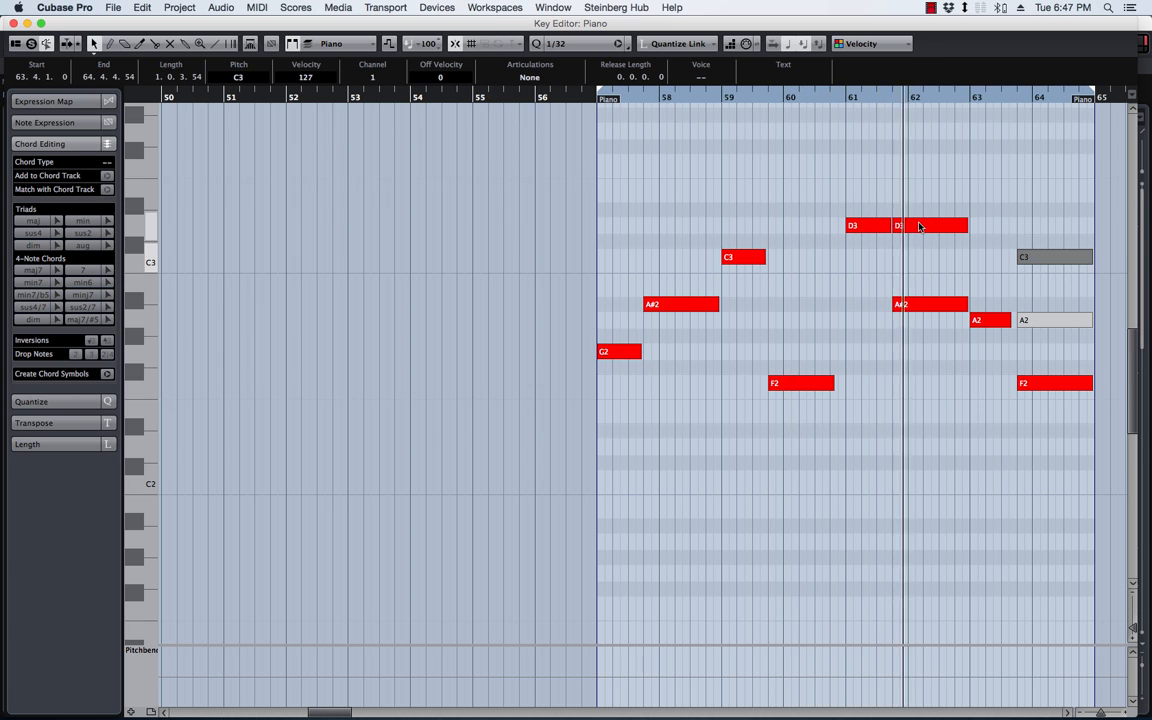
Delete the D3 above A#2 in the chord before bar 62, and unmute C3 and mute F2 in the last chord
{"action": "left_click_drag", "start_coordinate": [918, 206], "coordinate": [928, 255]}
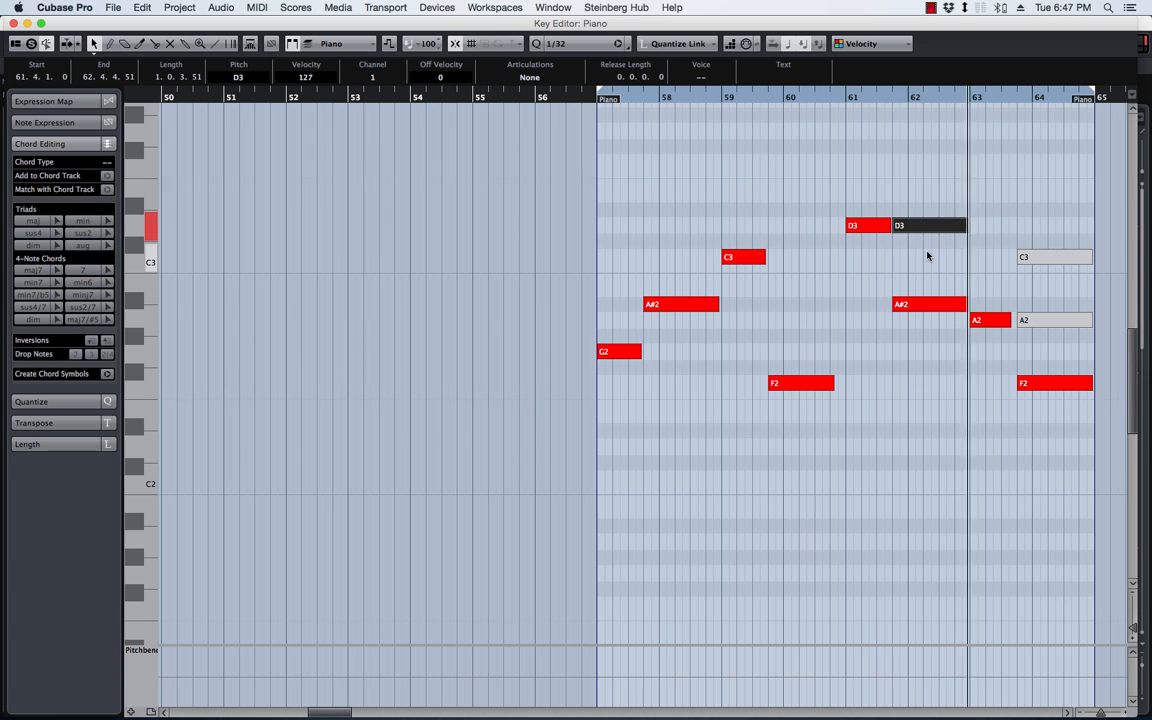
{"action": "key", "text": "Delete"}
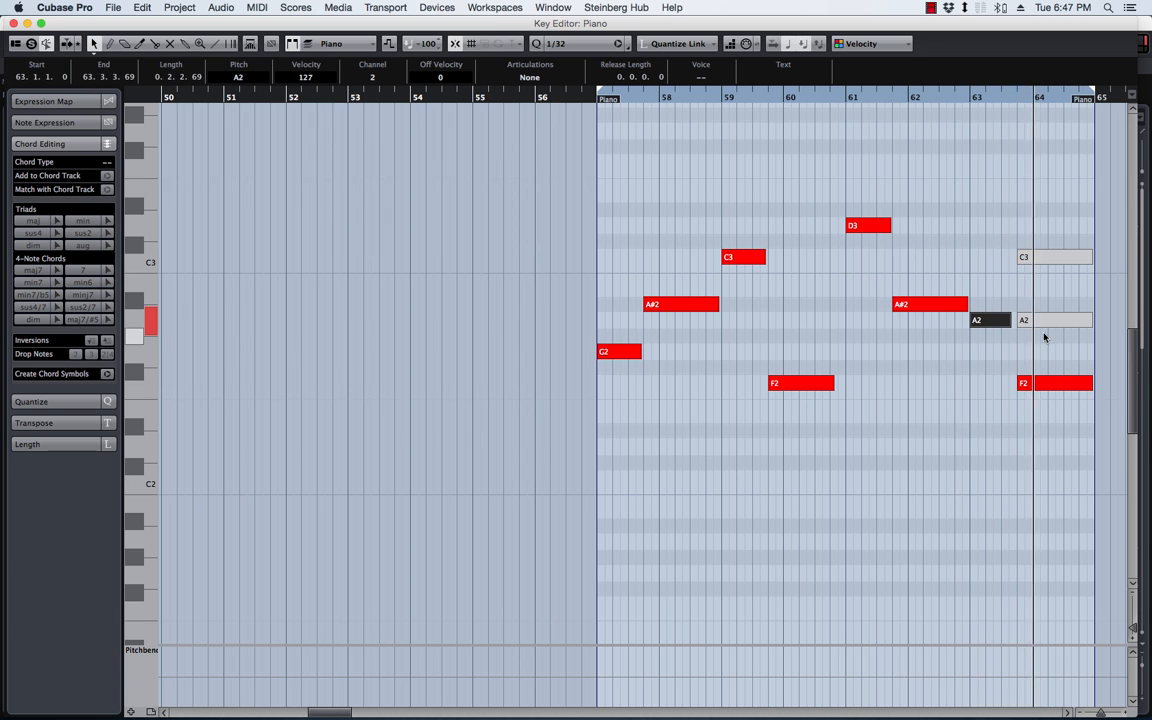
{"action": "left_click", "coordinate": [1046, 258]}
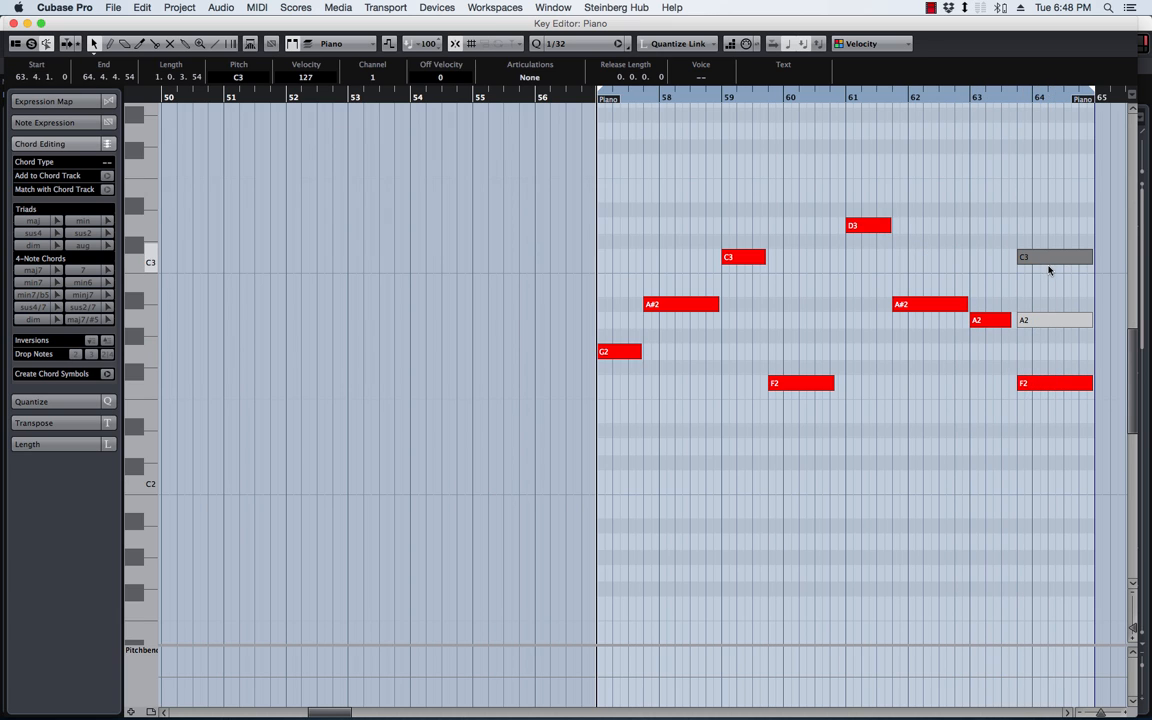
{"action": "left_click", "coordinate": [1065, 384]}
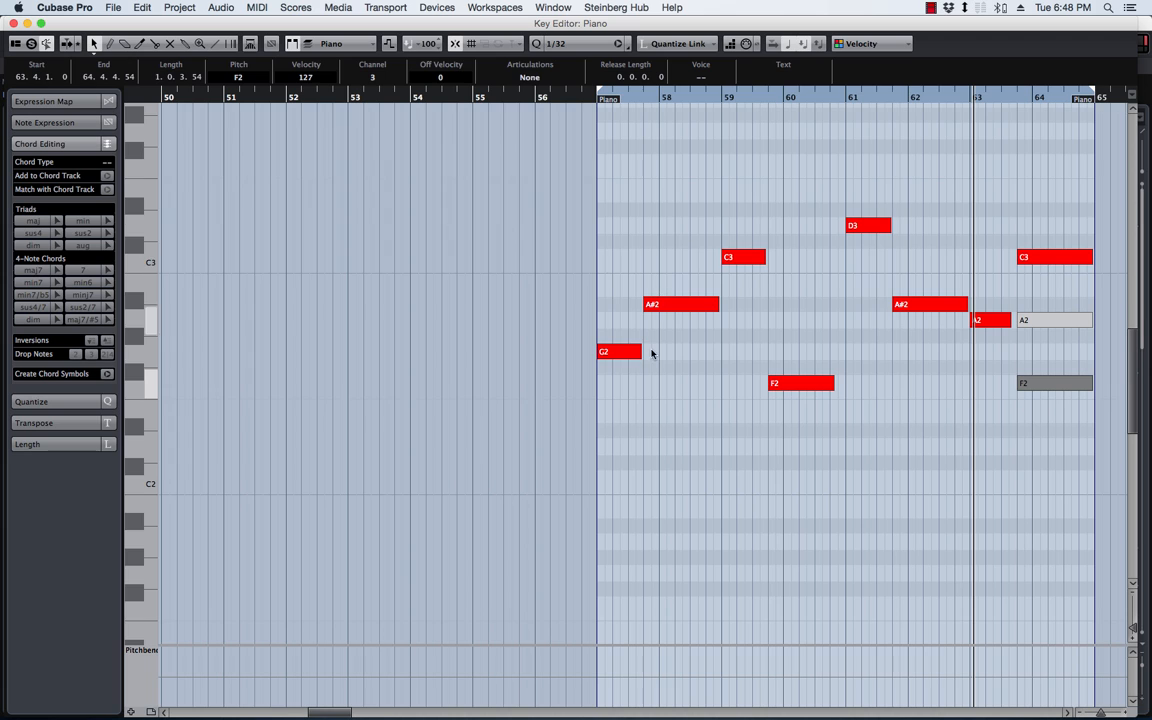
Shorten the first G2 note to end at 57.3.2.60, close the editor and delete the Piano clip from the lead track
{"action": "left_click_drag", "start_coordinate": [637, 358], "coordinate": [633, 358]}
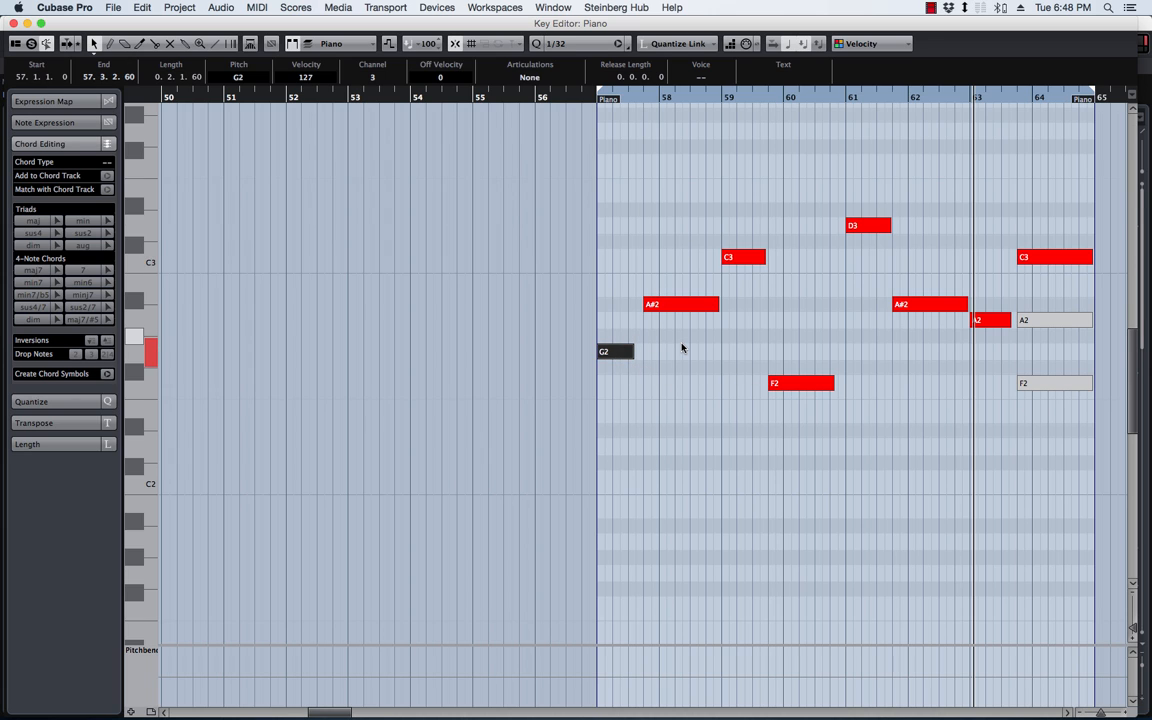
{"action": "left_click", "coordinate": [11, 22]}
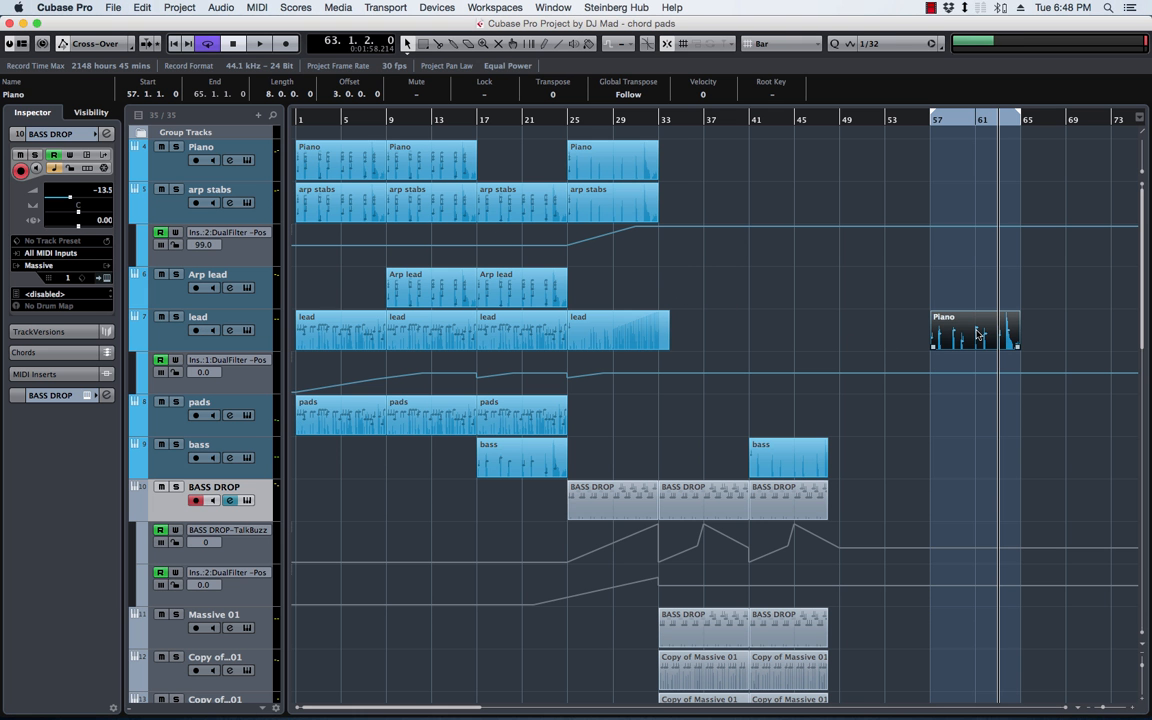
{"action": "key", "text": "Delete"}
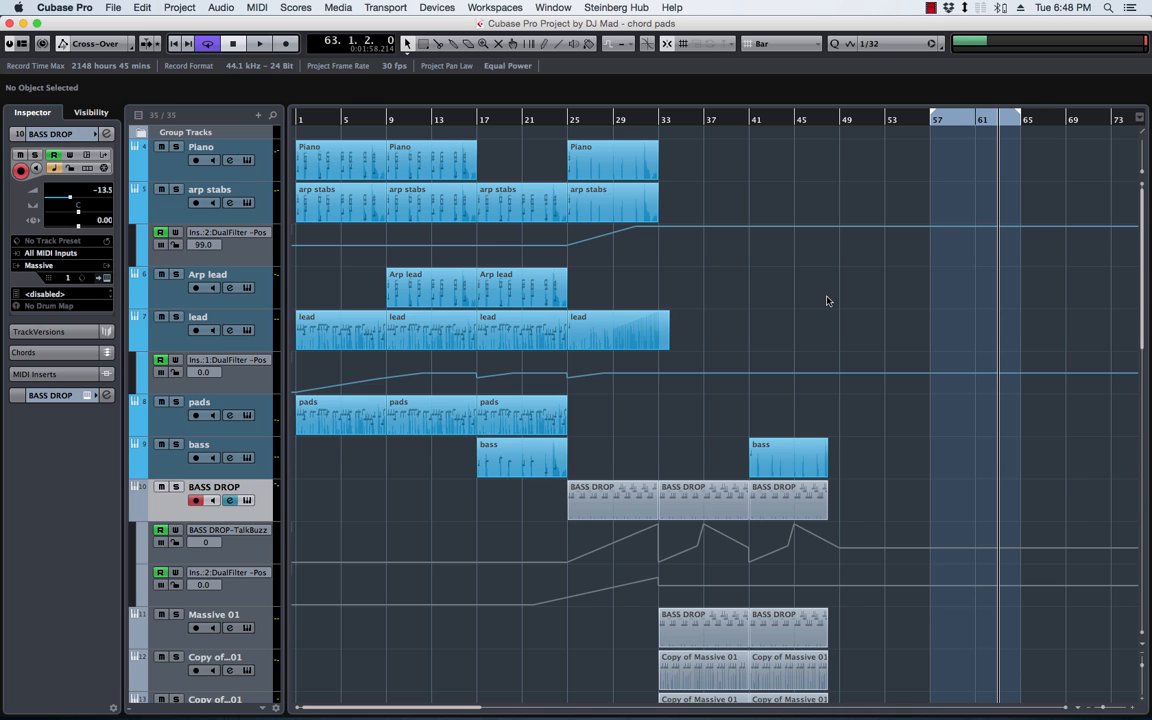
Set the playback position to bar 25 and look through the arrangement's synth, effects and drum tracks
{"action": "scroll", "coordinate": [812, 295], "scroll_direction": "down", "scroll_amount": 6}
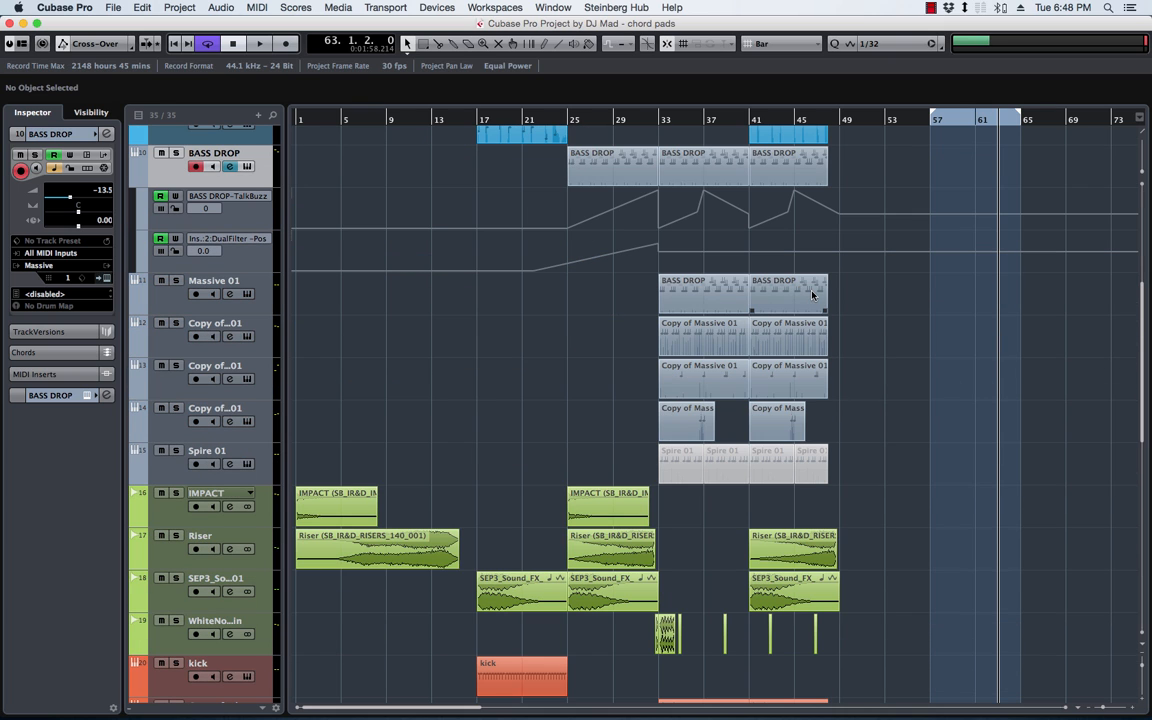
{"action": "scroll", "coordinate": [812, 295], "scroll_direction": "up", "scroll_amount": 6}
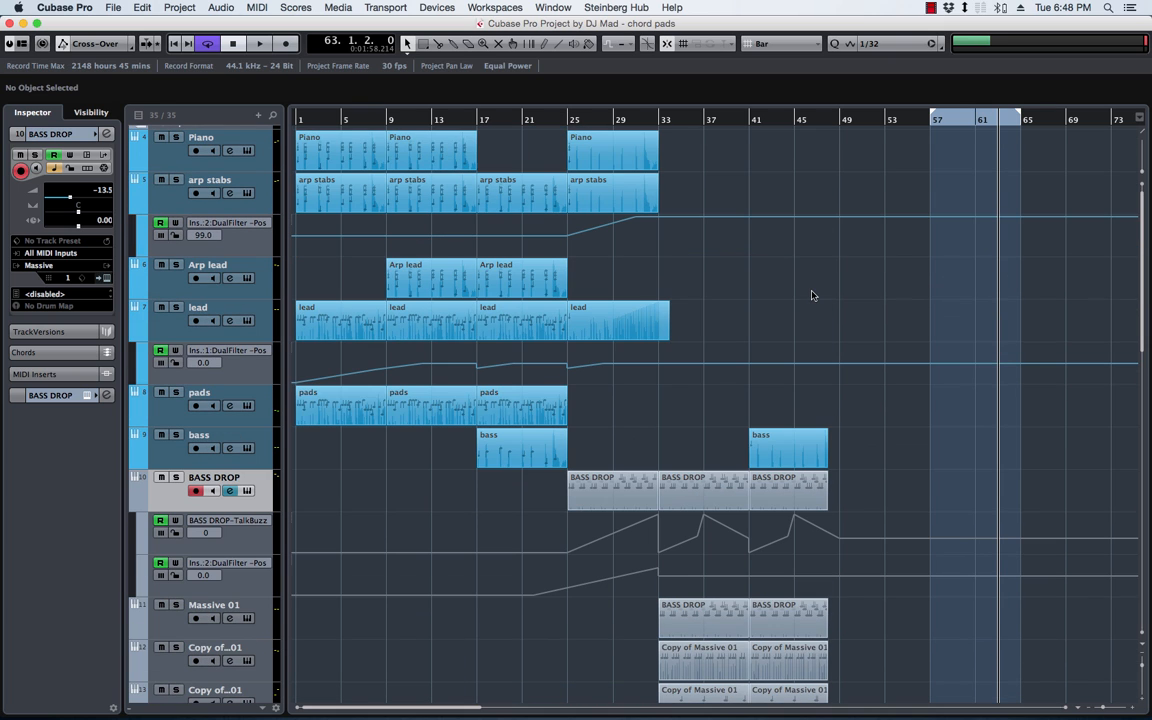
{"action": "left_click", "coordinate": [573, 120]}
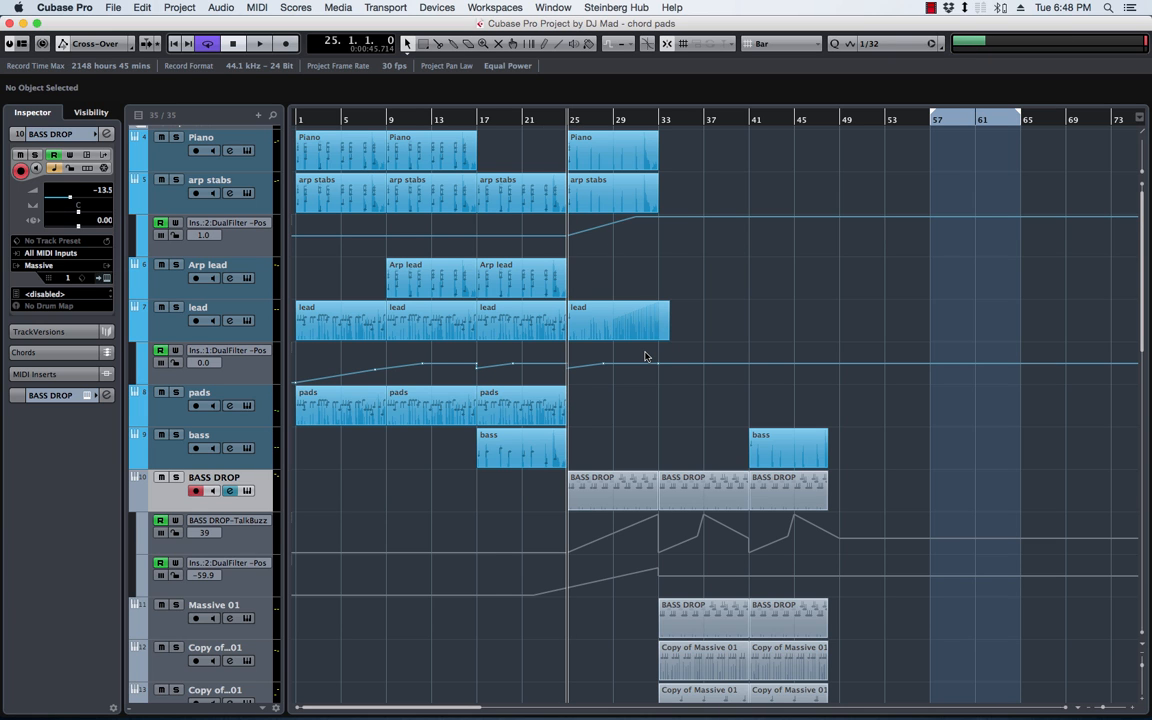
{"action": "scroll", "coordinate": [694, 392], "scroll_direction": "down", "scroll_amount": 8}
{"action": "scroll", "coordinate": [694, 392], "scroll_direction": "up", "scroll_amount": 8}
{"action": "scroll", "coordinate": [694, 392], "scroll_direction": "down", "scroll_amount": 4}
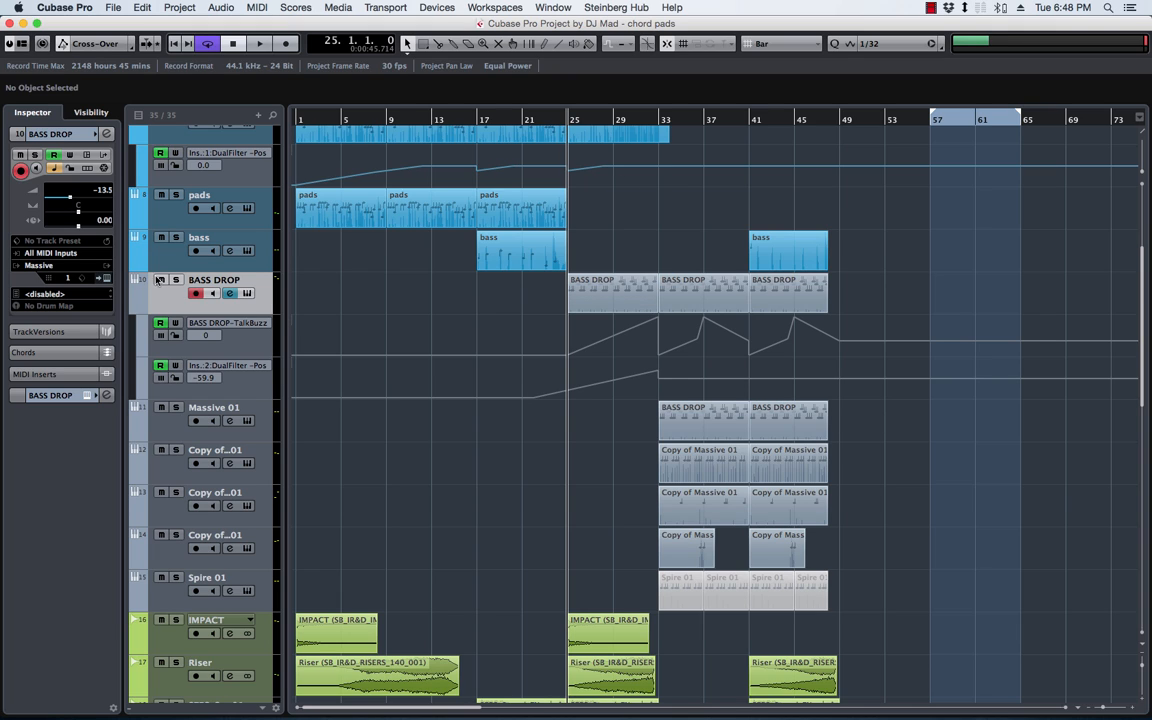
Move the tracks from BASS DROP through Spire 01 into a new folder
{"action": "scroll", "coordinate": [332, 320], "scroll_direction": "down", "scroll_amount": 9}
{"action": "scroll", "coordinate": [333, 319], "scroll_direction": "up", "scroll_amount": 6}
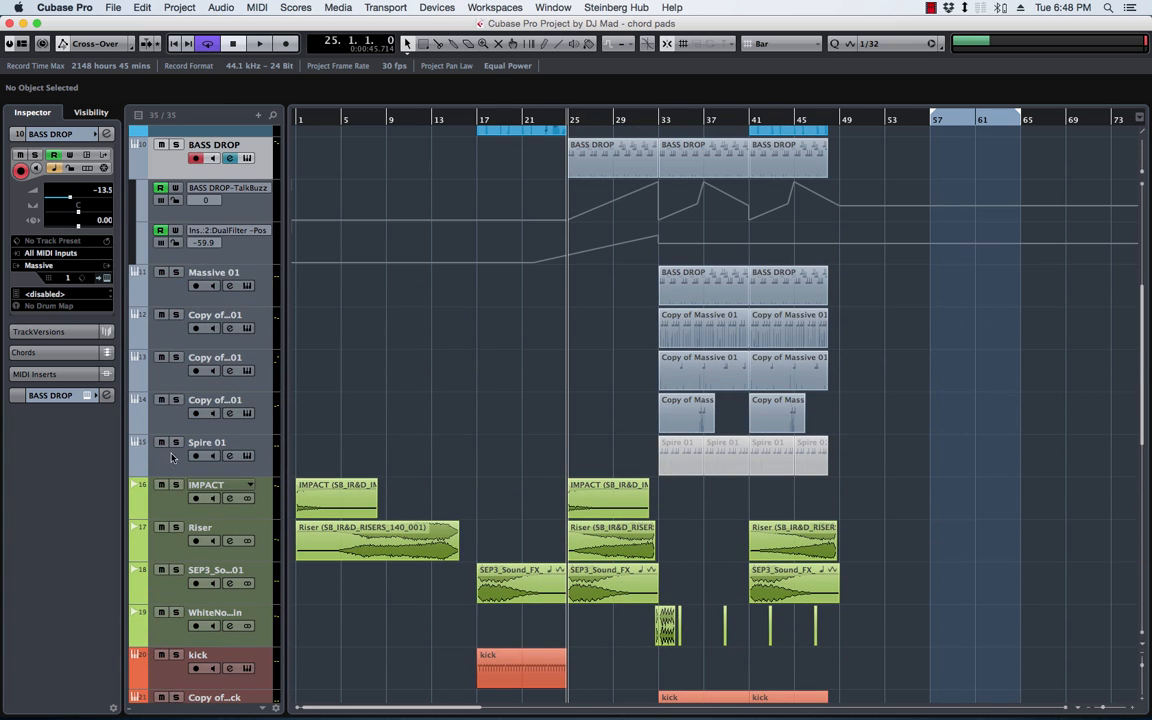
{"action": "scroll", "coordinate": [177, 215], "scroll_direction": "up", "scroll_amount": 5}
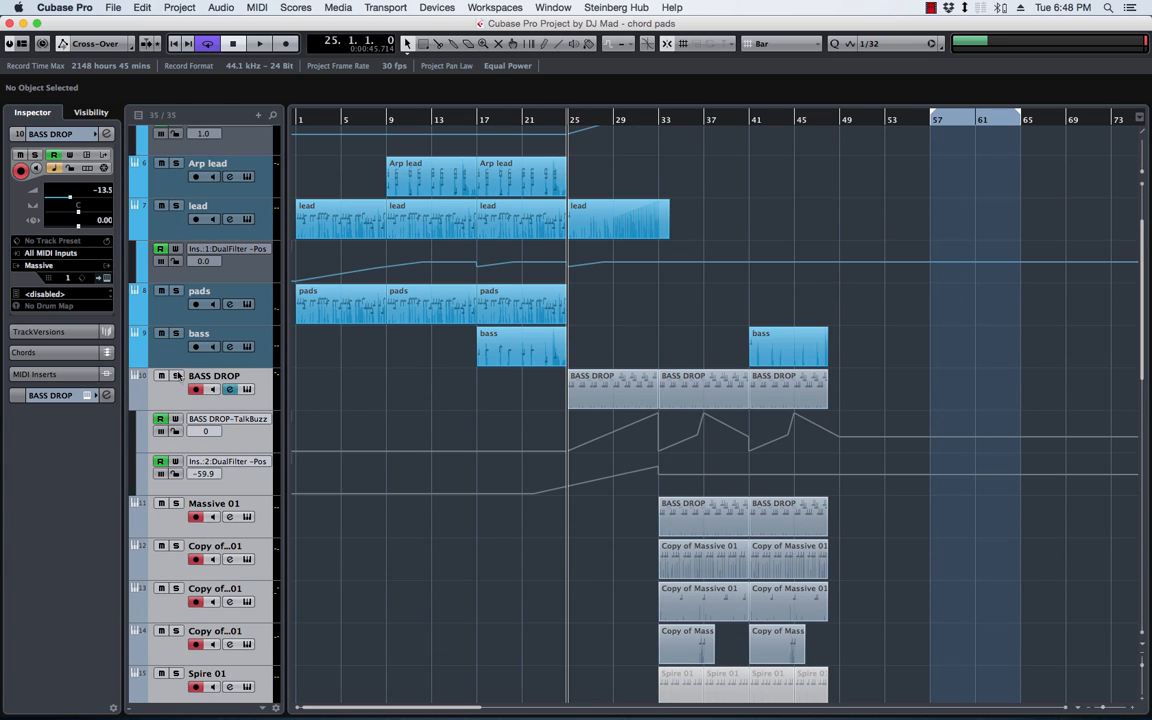
{"action": "right_click", "coordinate": [164, 397]}
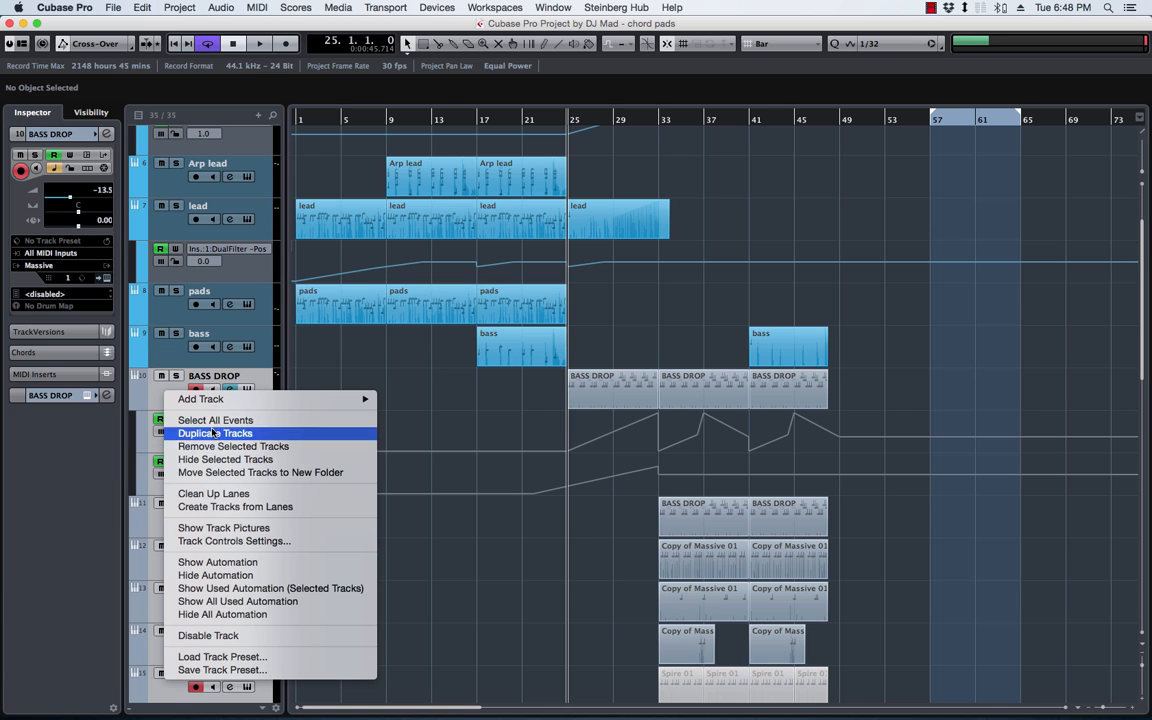
{"action": "left_click", "coordinate": [225, 474]}
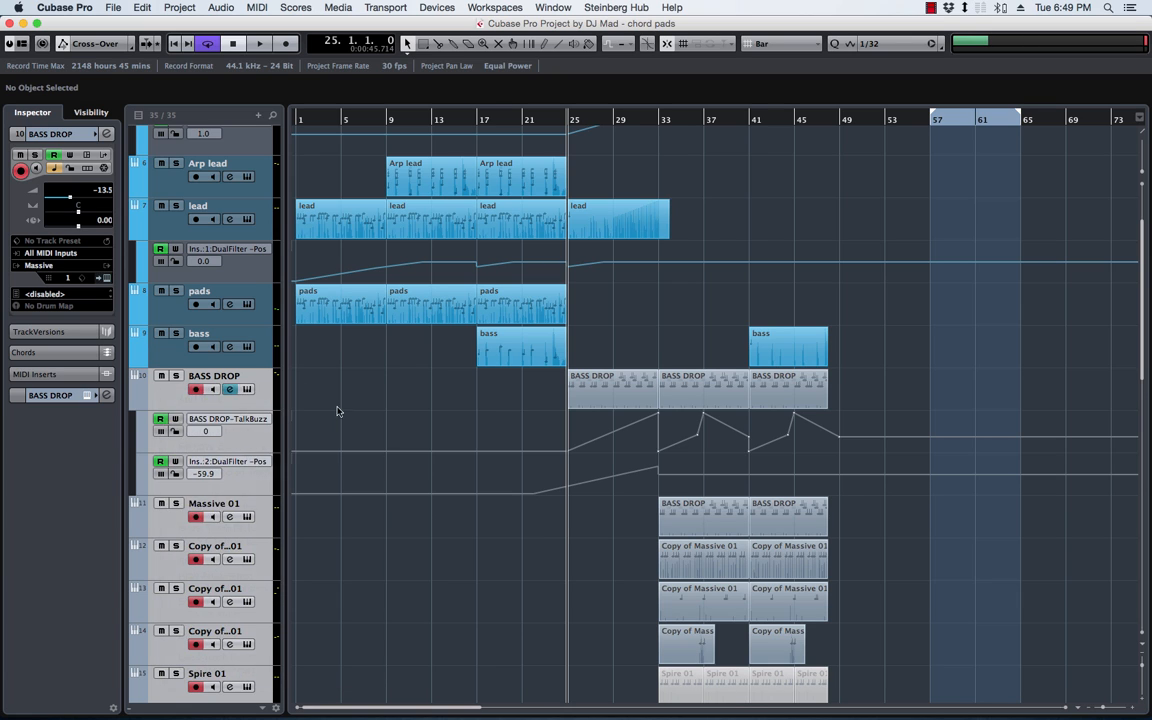
Name the new folder track DROP LEADS and give it a blue color darker than the melodic tracks above
{"action": "double_click", "coordinate": [212, 376]}
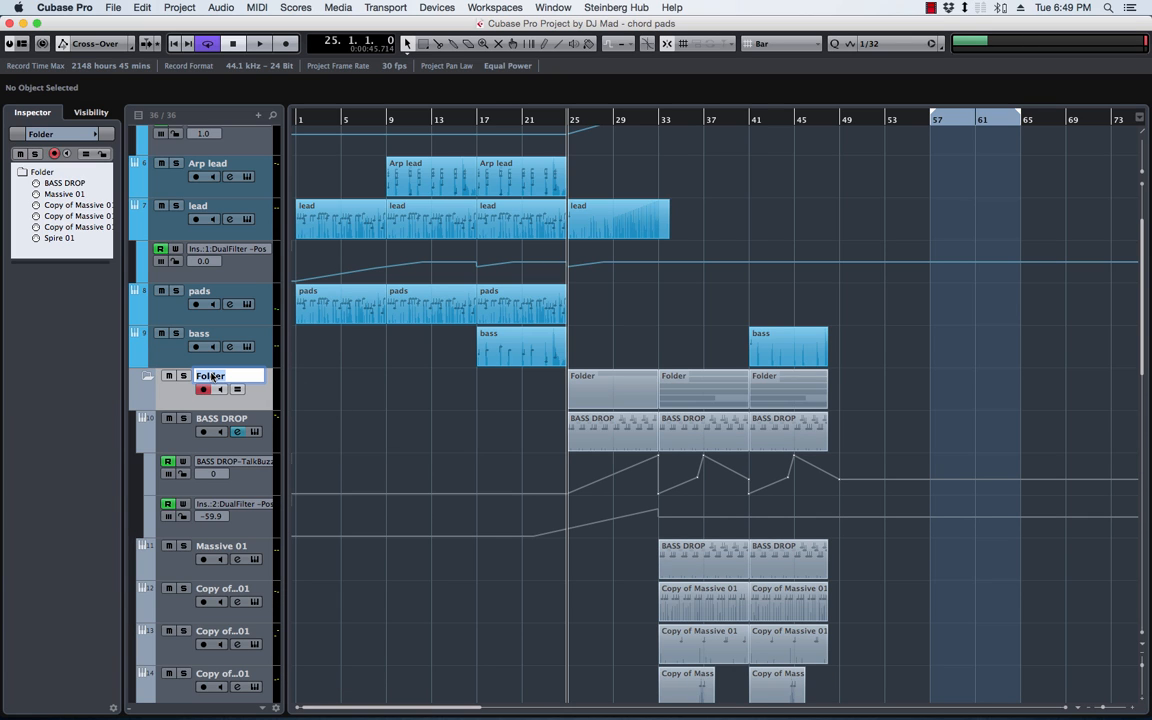
{"action": "type", "text": "DROP LEADS"}
{"action": "key", "text": "Return"}
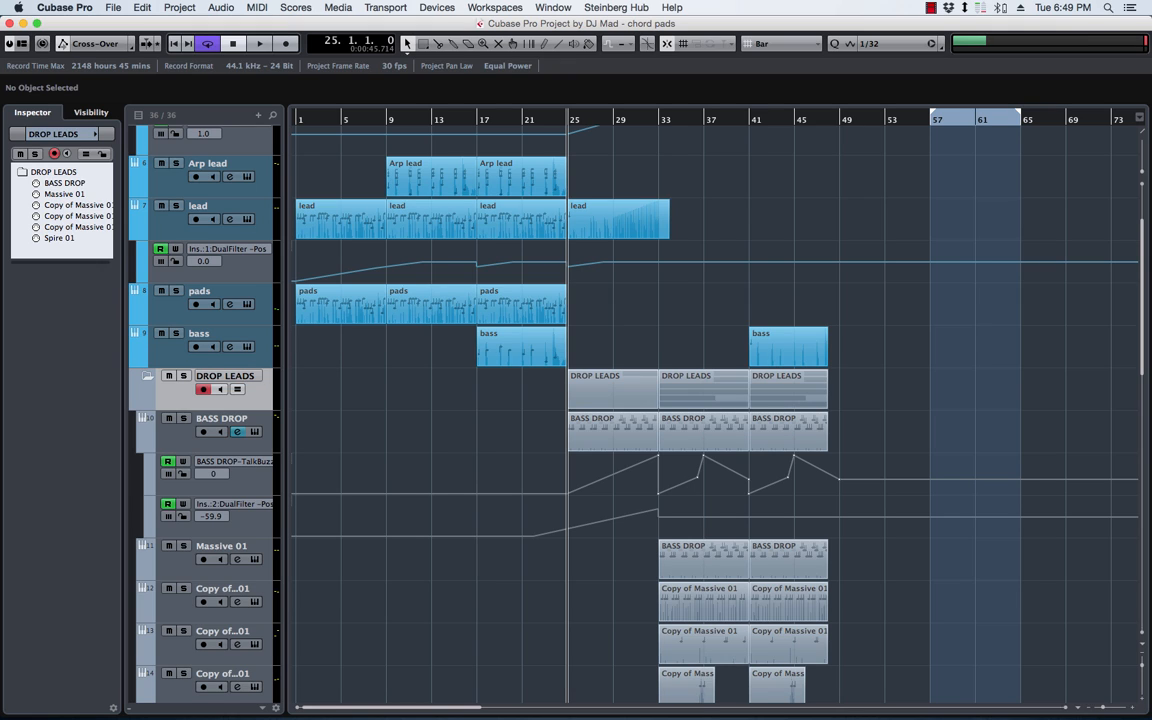
{"action": "left_click", "coordinate": [138, 354]}
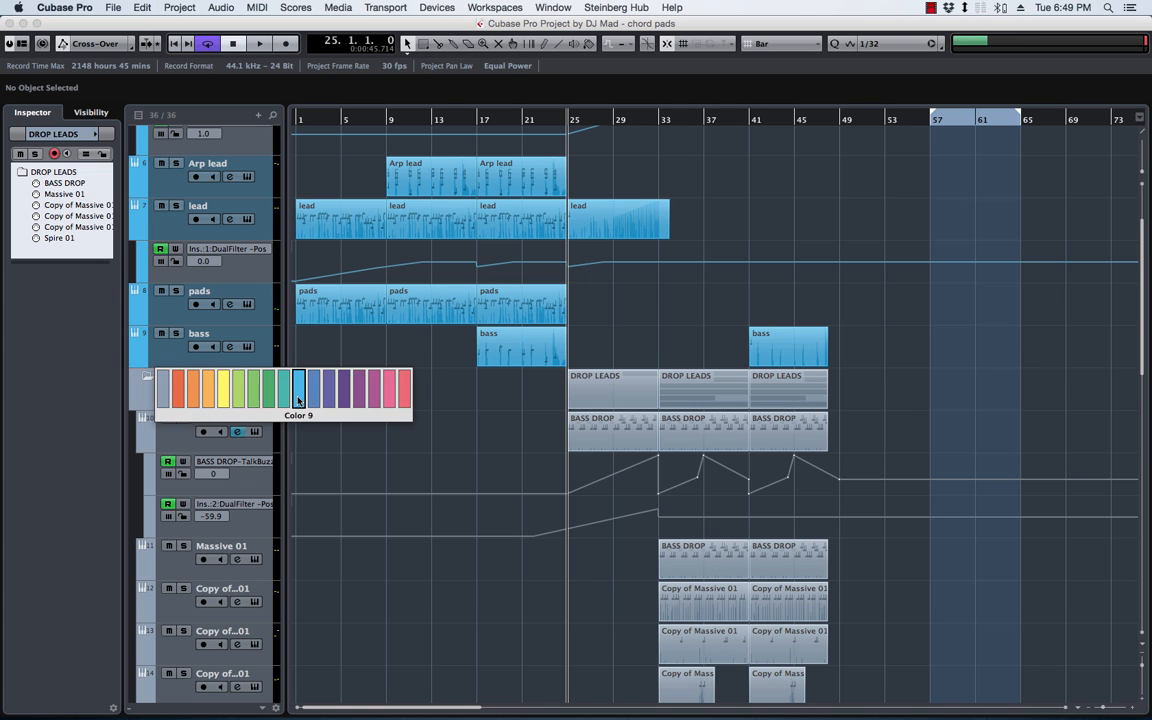
{"action": "left_click", "coordinate": [298, 401]}
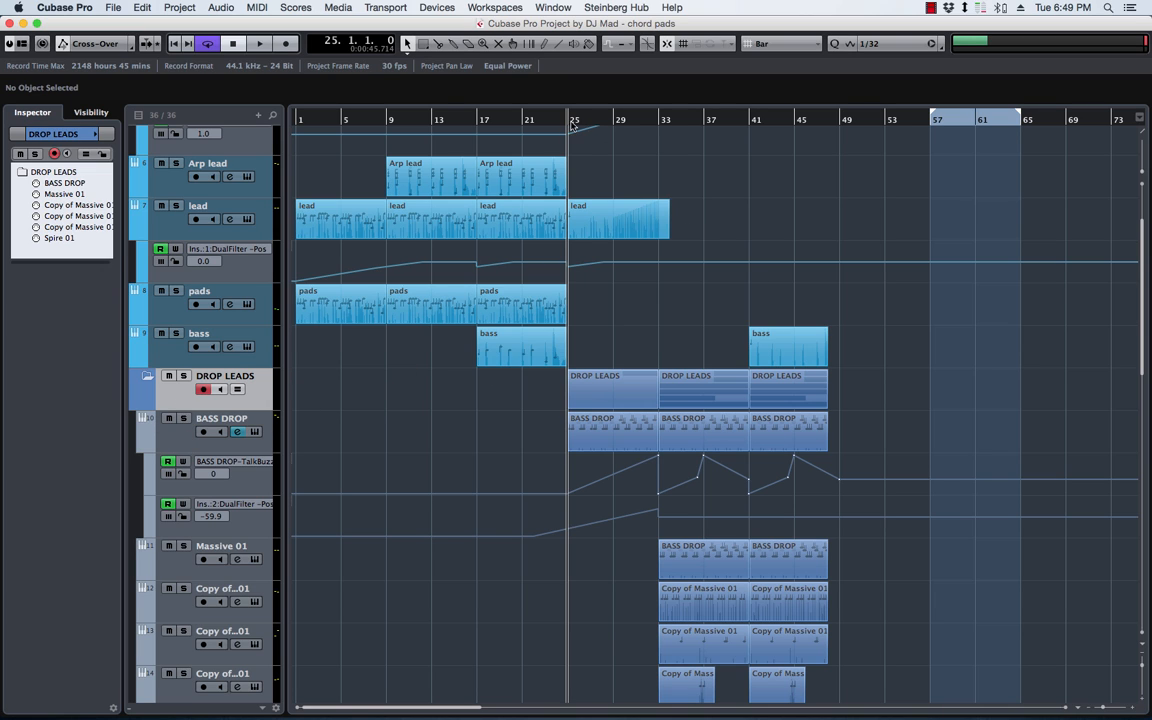
Play the build-up from bar 25 into the drop while looking over the DROP LEADS tracks, and stop playback
{"action": "key", "text": "space"}
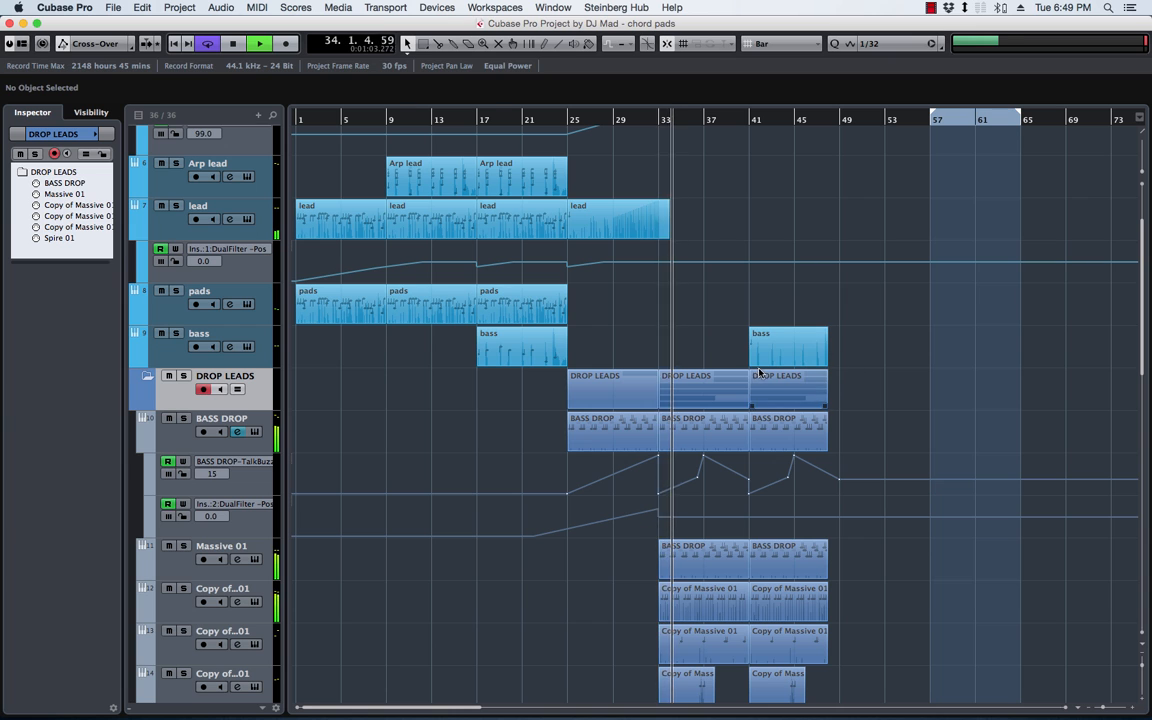
{"action": "scroll", "coordinate": [854, 334], "scroll_direction": "down", "scroll_amount": 7}
{"action": "scroll", "coordinate": [854, 334], "scroll_direction": "up", "scroll_amount": 7}
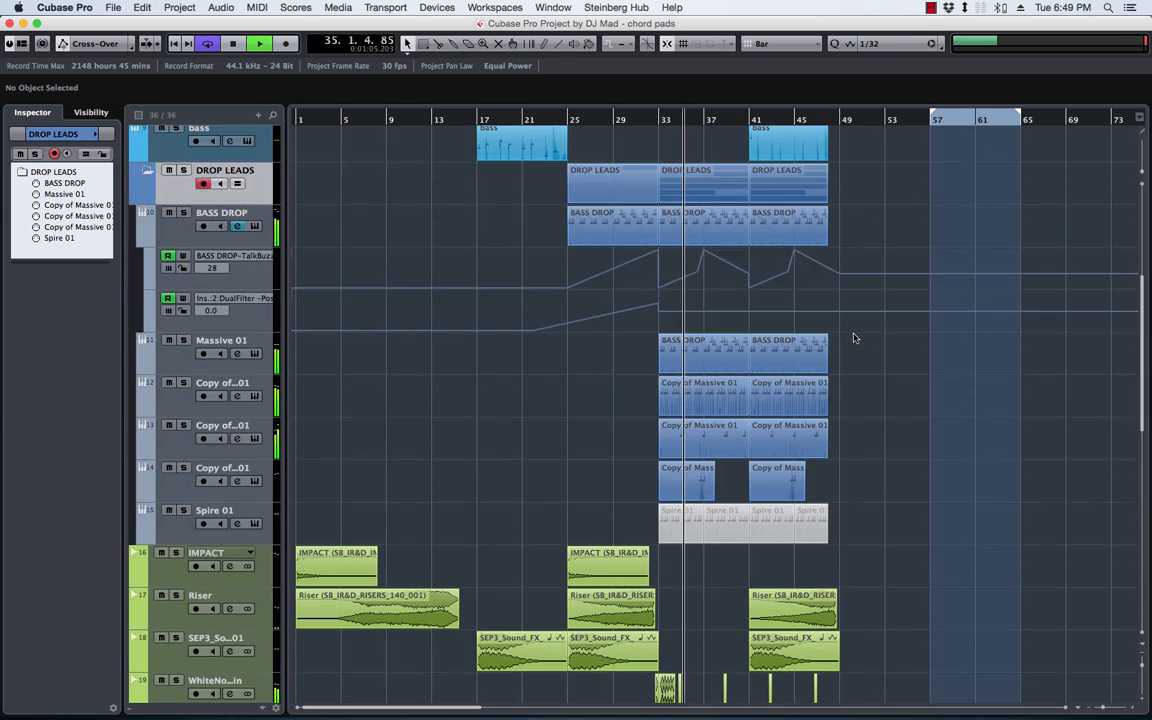
{"action": "key", "text": "space"}
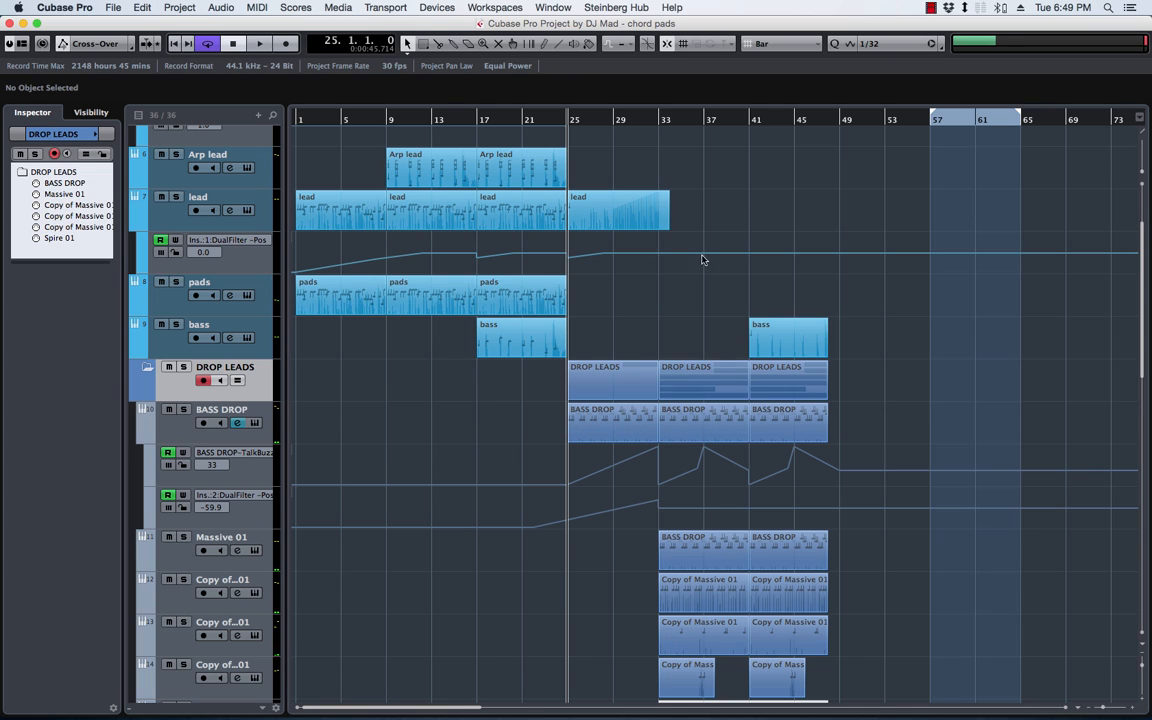
Examine the notes of the BASS DROP clip at bar 33 in the Key Editor and play them from there
{"action": "left_click", "coordinate": [669, 130]}
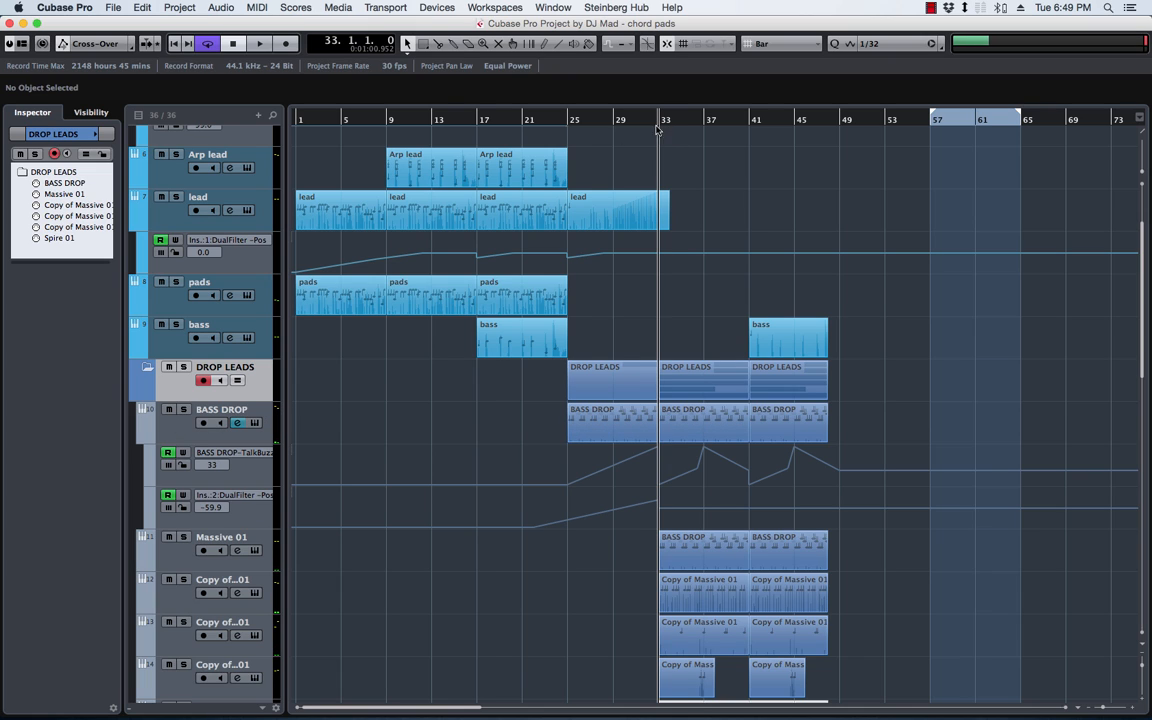
{"action": "left_click", "coordinate": [697, 428]}
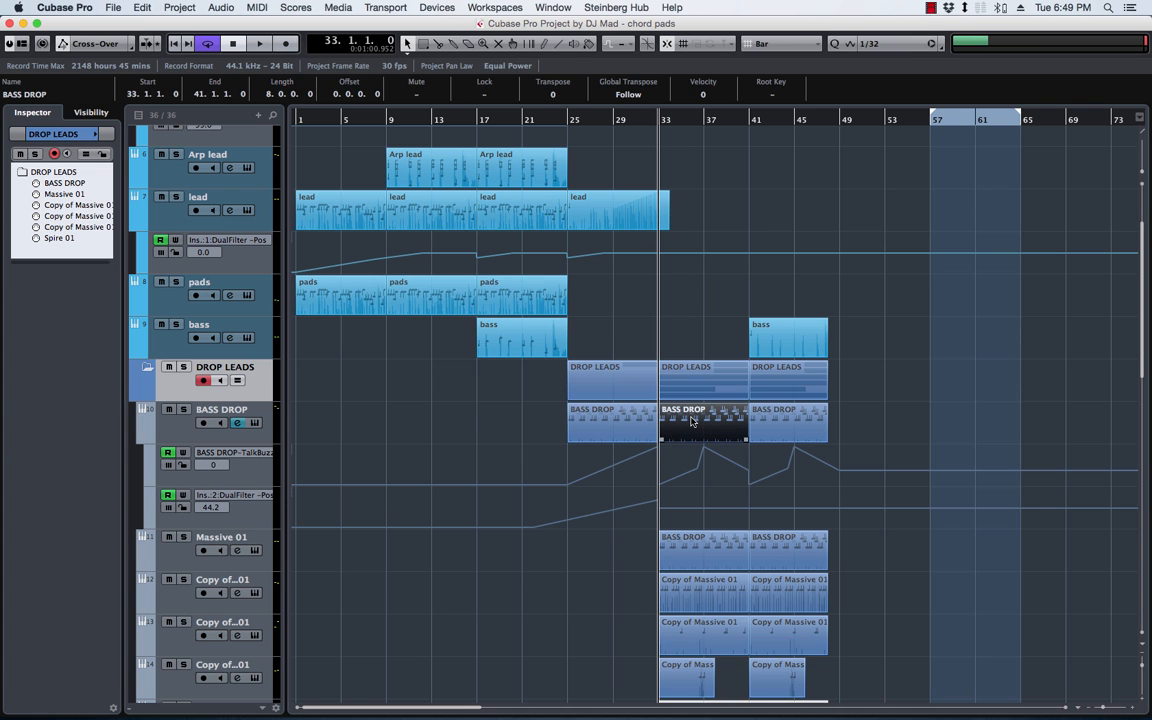
{"action": "double_click", "coordinate": [691, 421]}
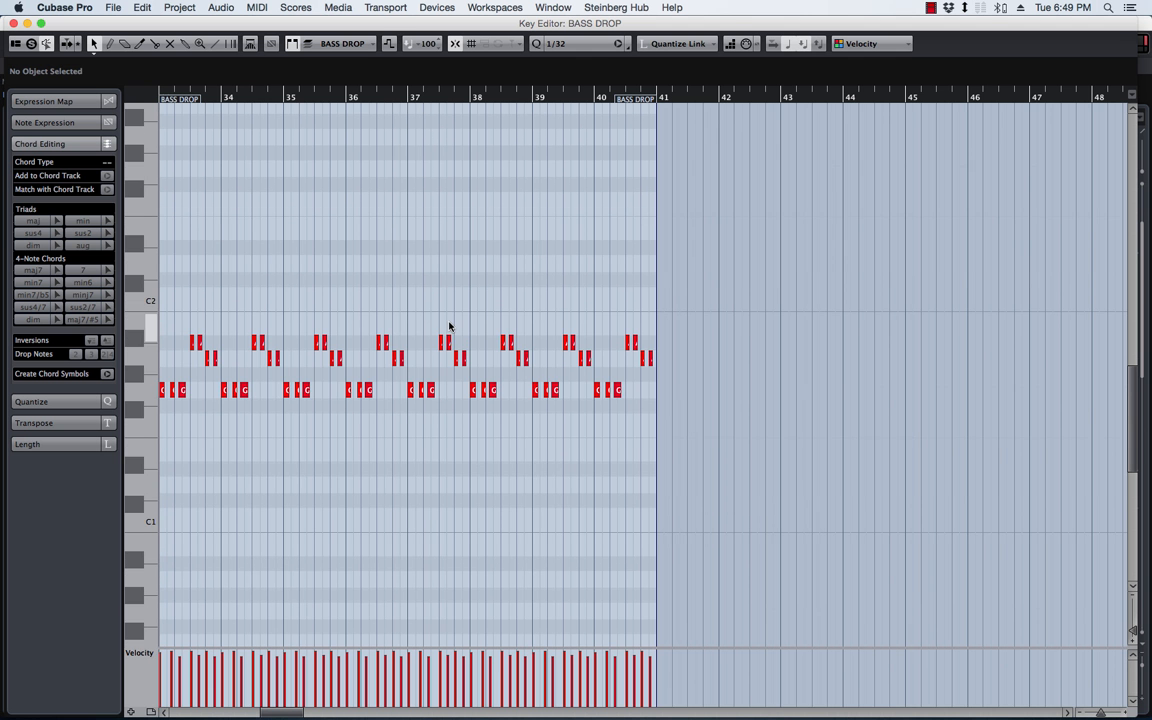
{"action": "key", "text": "h"}
{"action": "key", "text": "h"}
{"action": "key", "text": "space"}
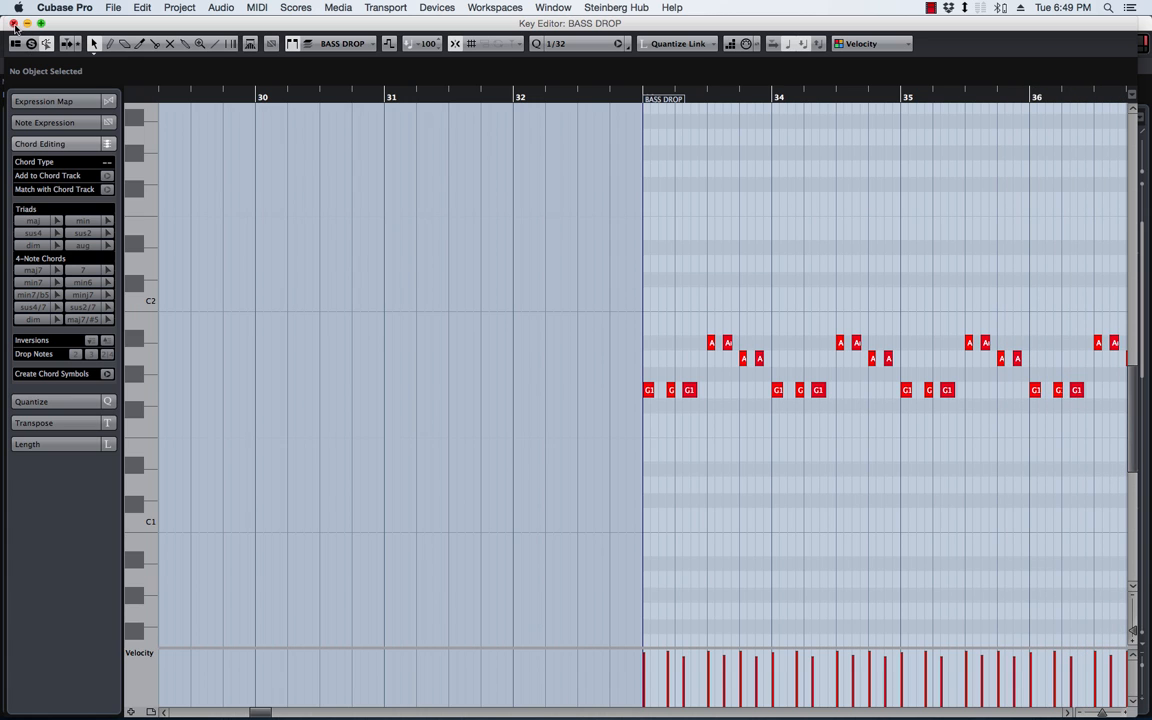
{"action": "left_click", "coordinate": [13, 23]}
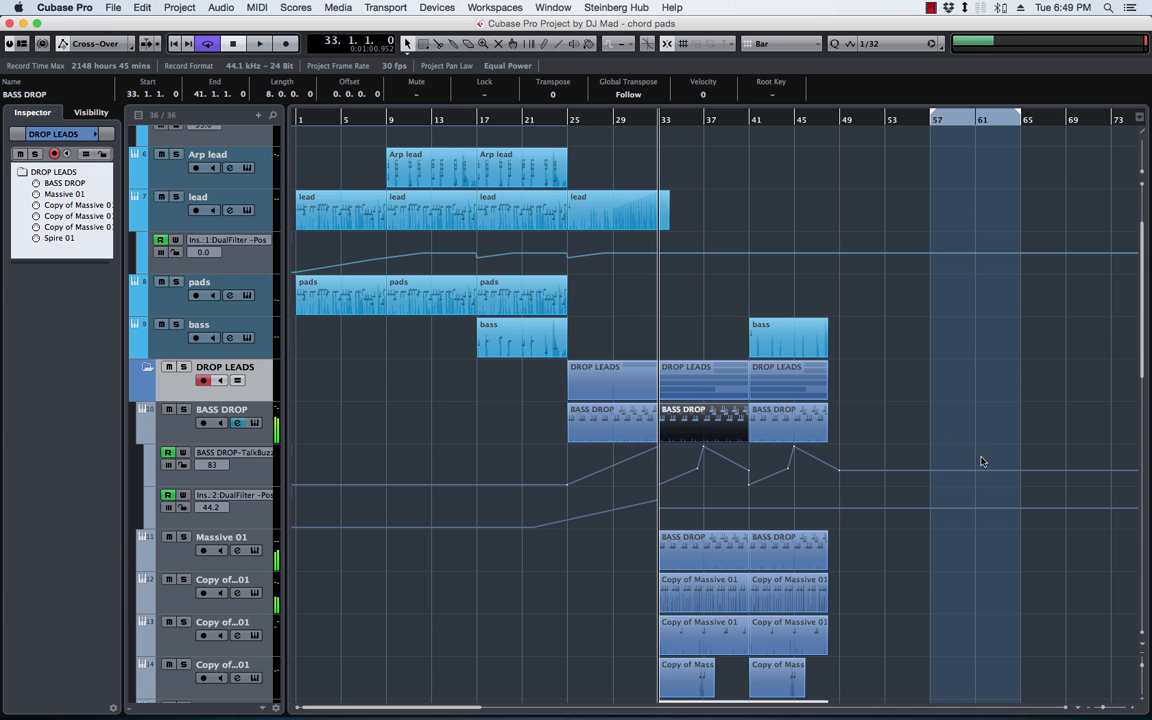
Solo the Massive 01 track and play it from bar 33
{"action": "left_click", "coordinate": [184, 538]}
{"action": "key", "text": "space"}
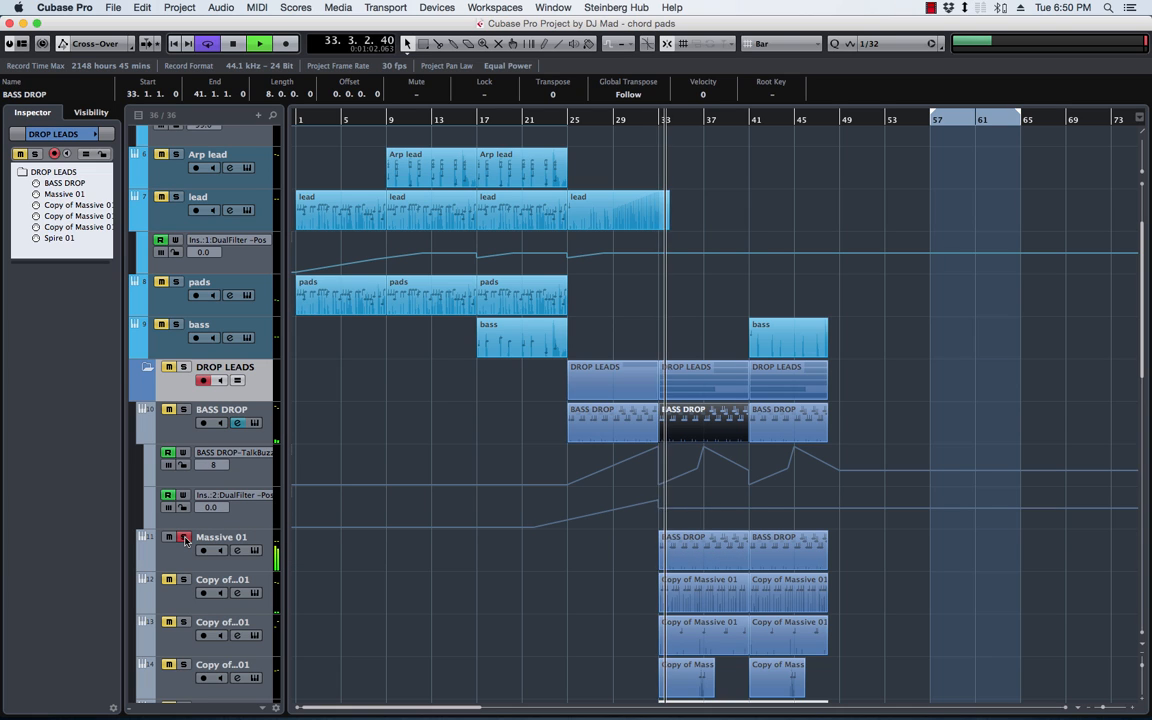
Clear the solo on Massive 01, solo the Copy of Massive 01 track directly below it, and play it from bar 33
{"action": "key", "text": "space"}
{"action": "left_click", "coordinate": [184, 538]}
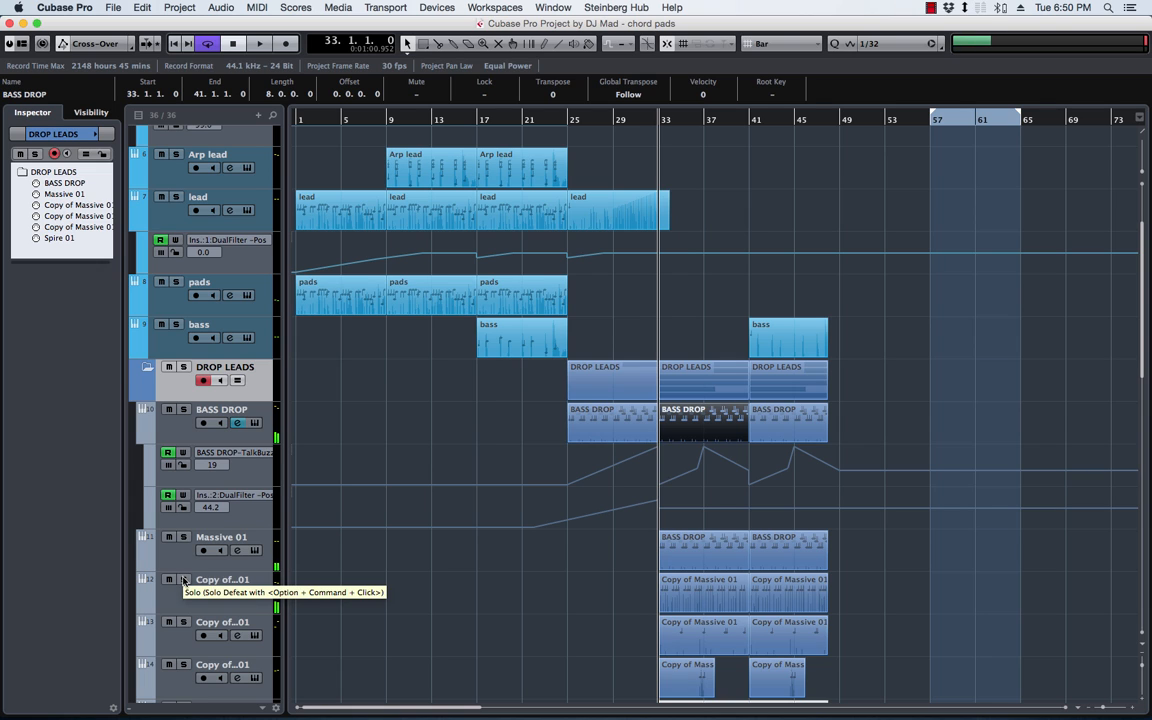
{"action": "left_click", "coordinate": [184, 580]}
{"action": "key", "text": "space"}
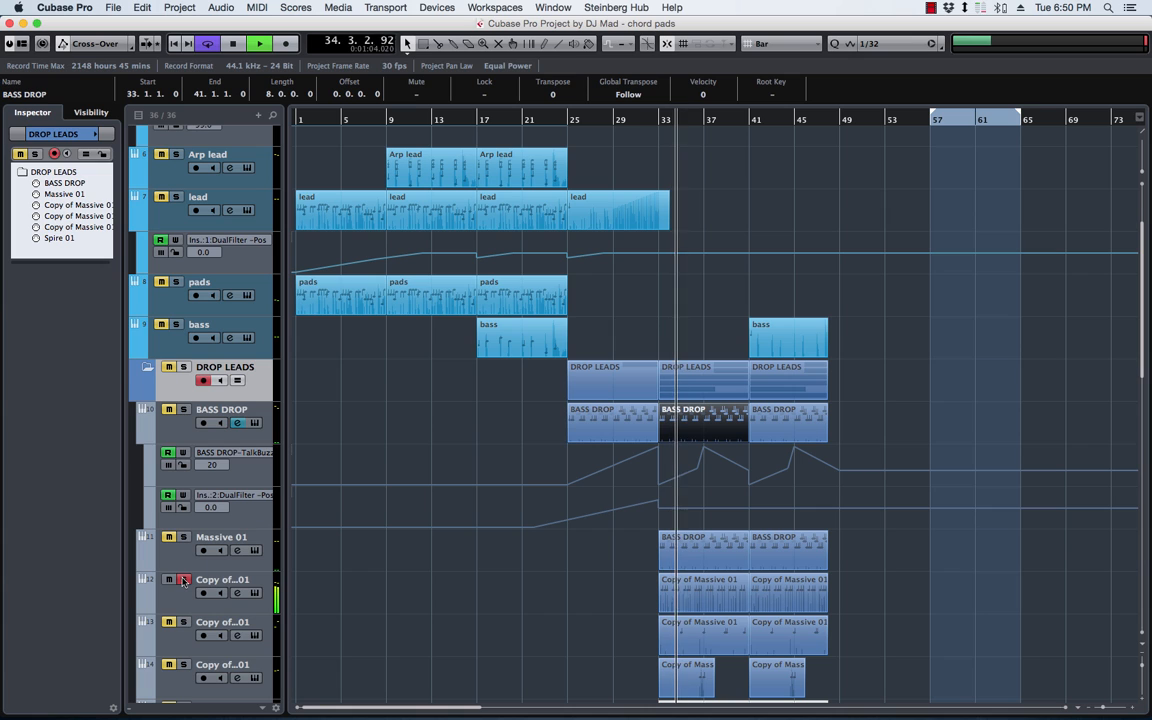
Add Massive 01 and BASS DROP to the soloed playback one after the other, and clear the solos and stop
{"action": "left_click", "coordinate": [184, 538]}
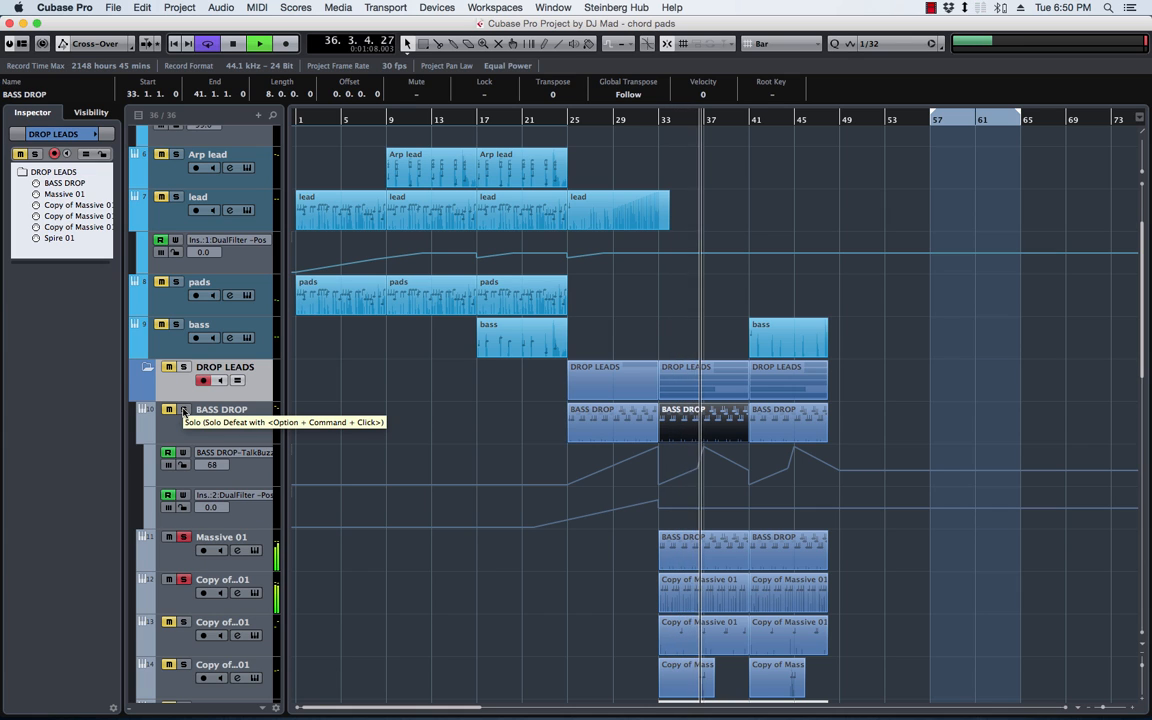
{"action": "left_click", "coordinate": [184, 410]}
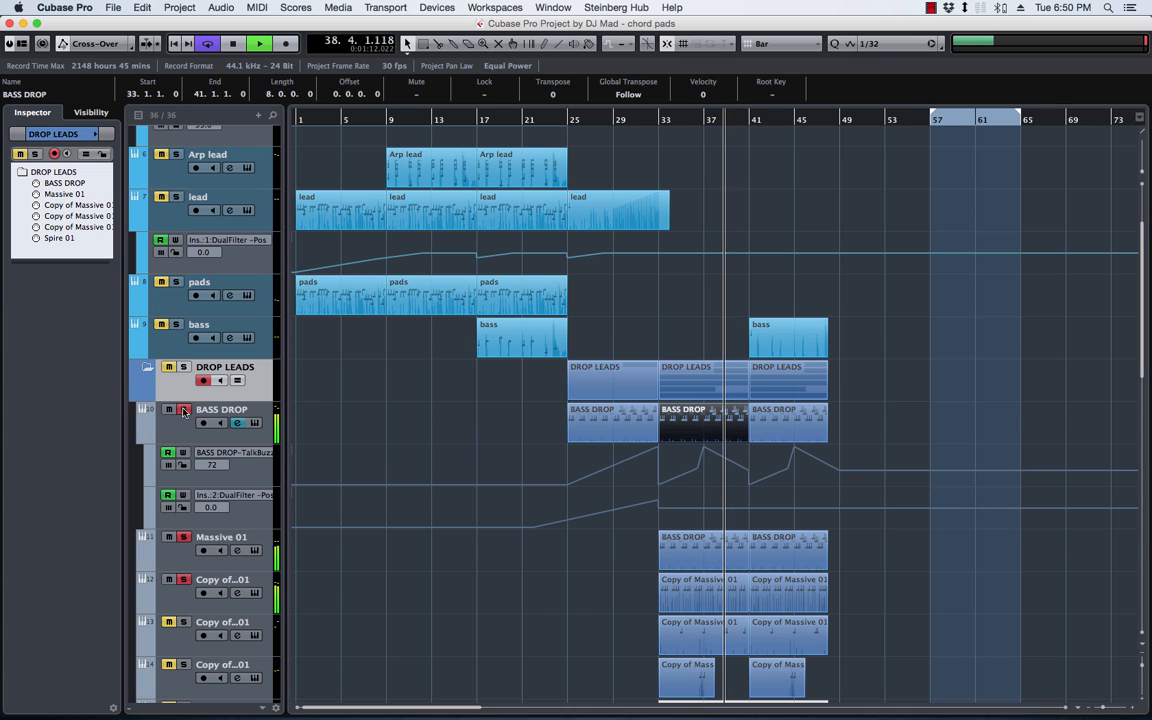
{"action": "left_click", "coordinate": [184, 410]}
{"action": "left_click", "coordinate": [185, 538]}
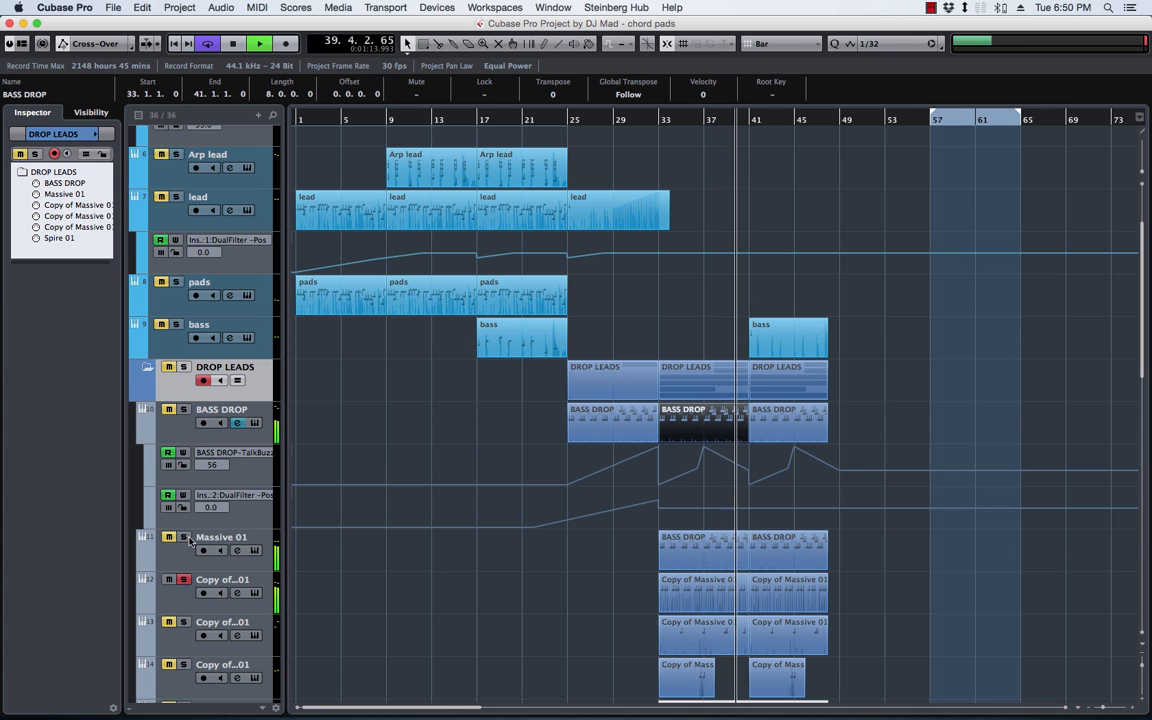
{"action": "key", "text": "space"}
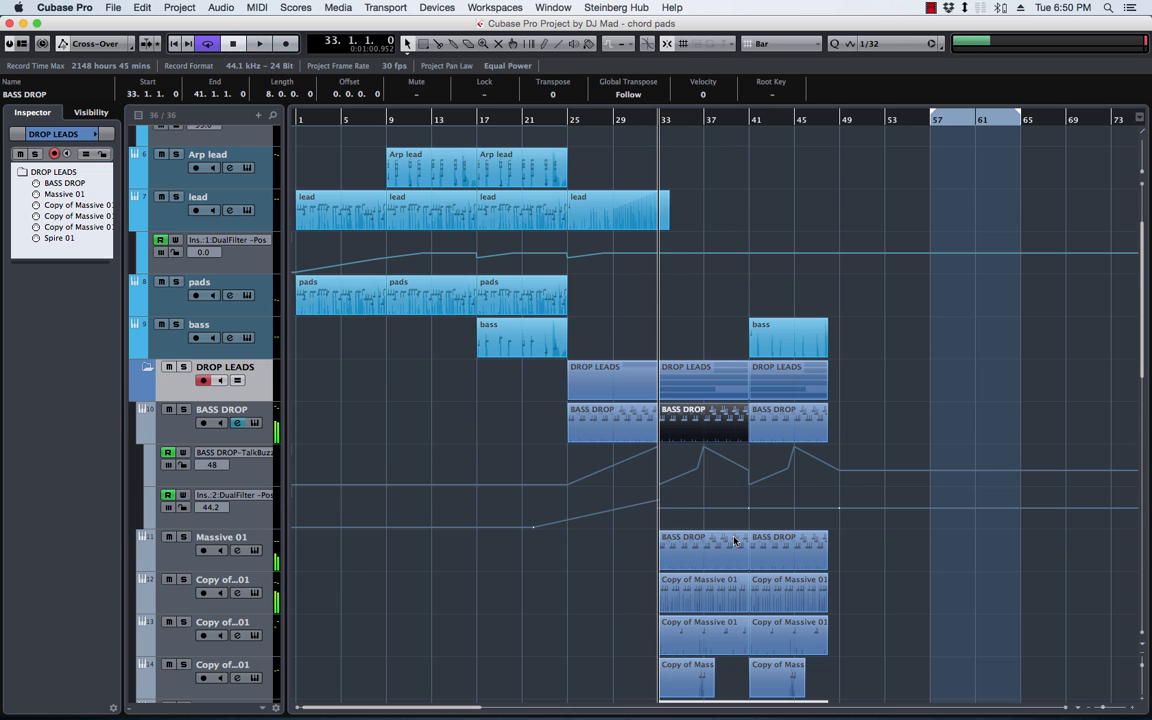
Solo Copy of Massive 01 on track 14, play it from bar 36, and clear its solo during playback
{"action": "scroll", "coordinate": [876, 520], "scroll_direction": "down", "scroll_amount": 5}
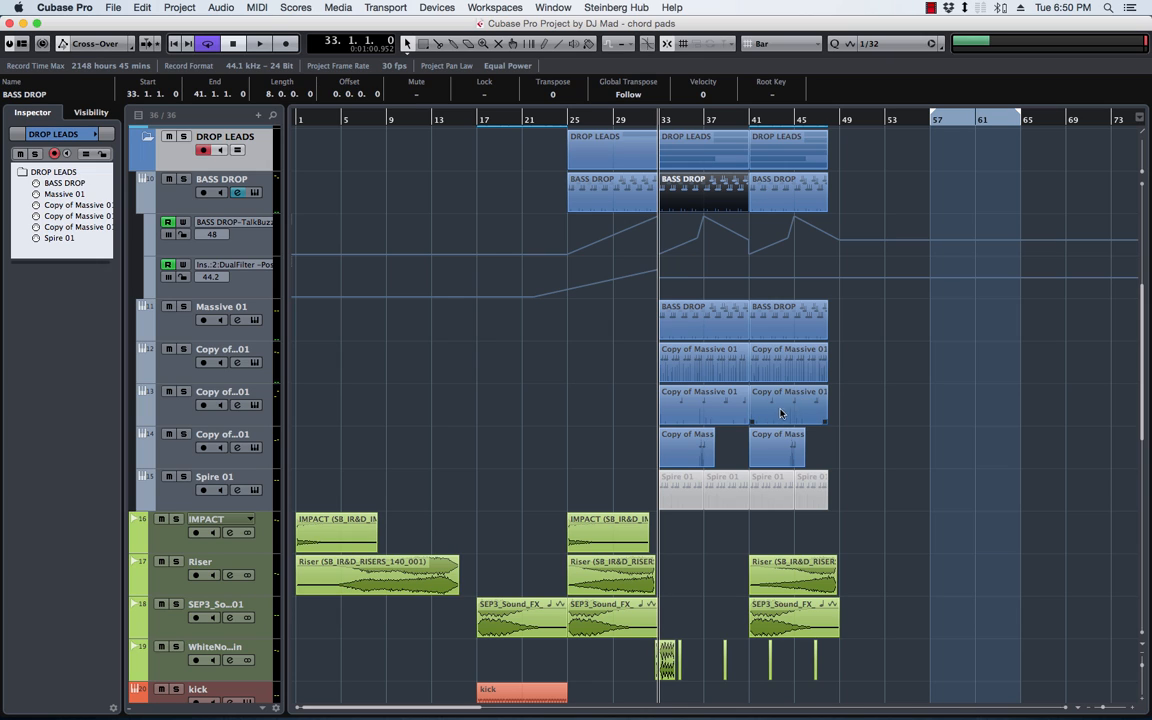
{"action": "left_click", "coordinate": [705, 123]}
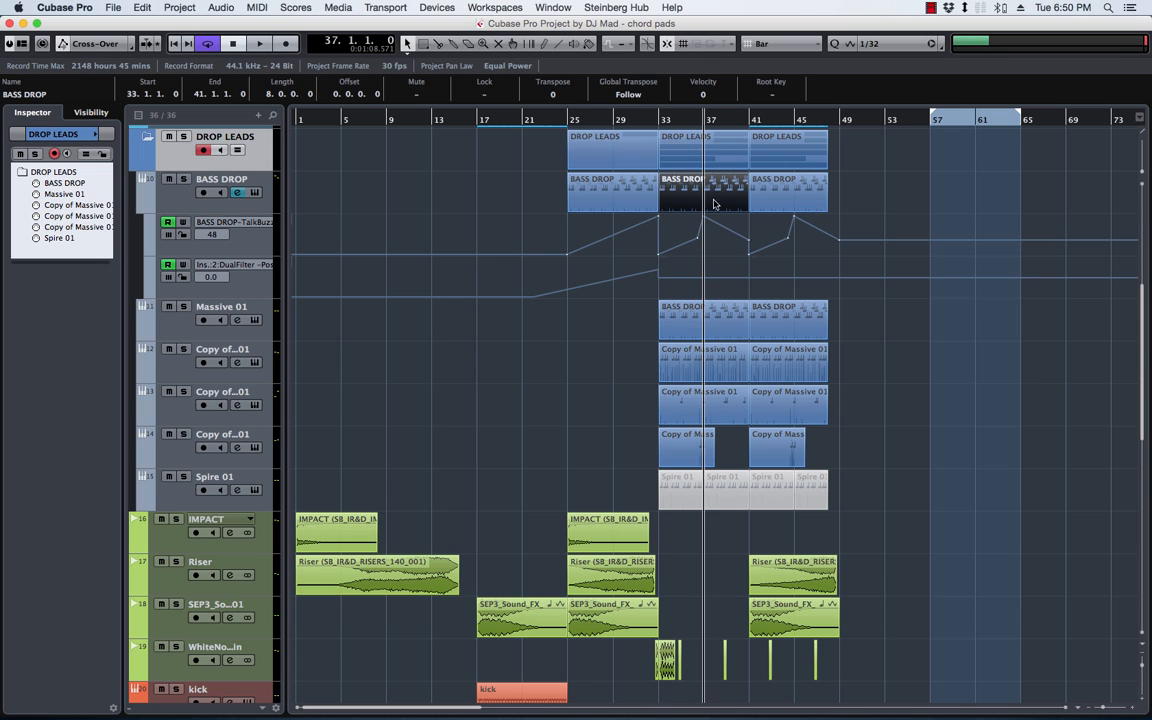
{"action": "left_click", "coordinate": [697, 122]}
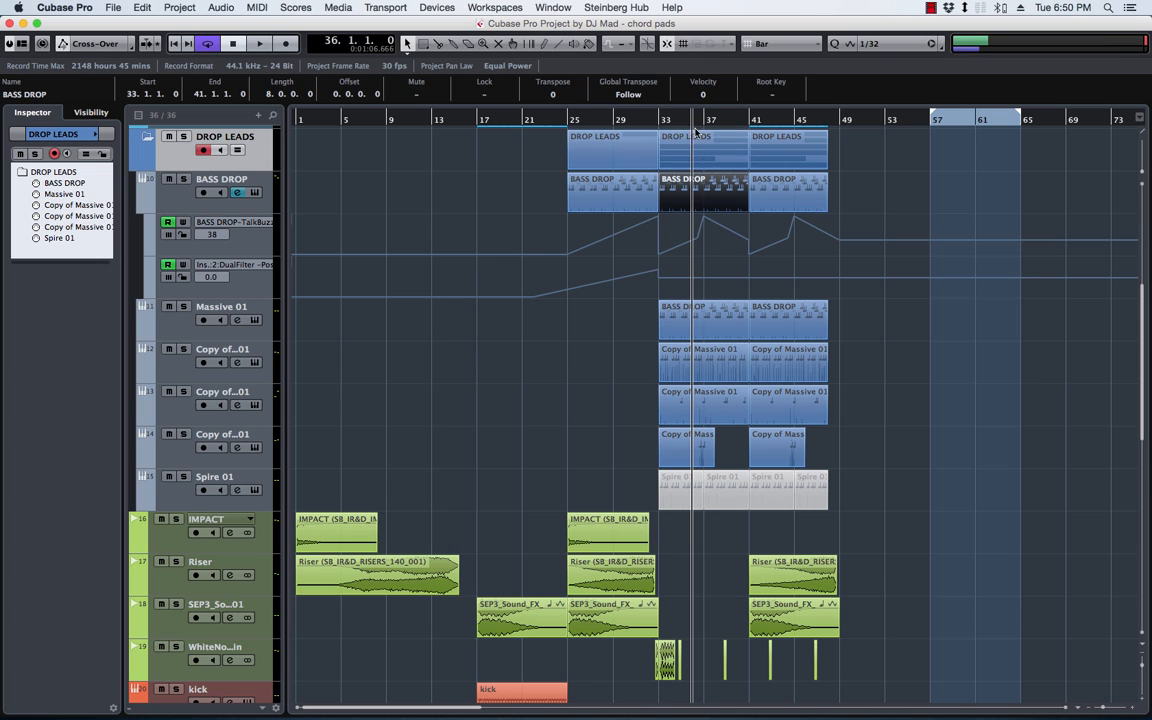
{"action": "left_click", "coordinate": [182, 434]}
{"action": "key", "text": "space"}
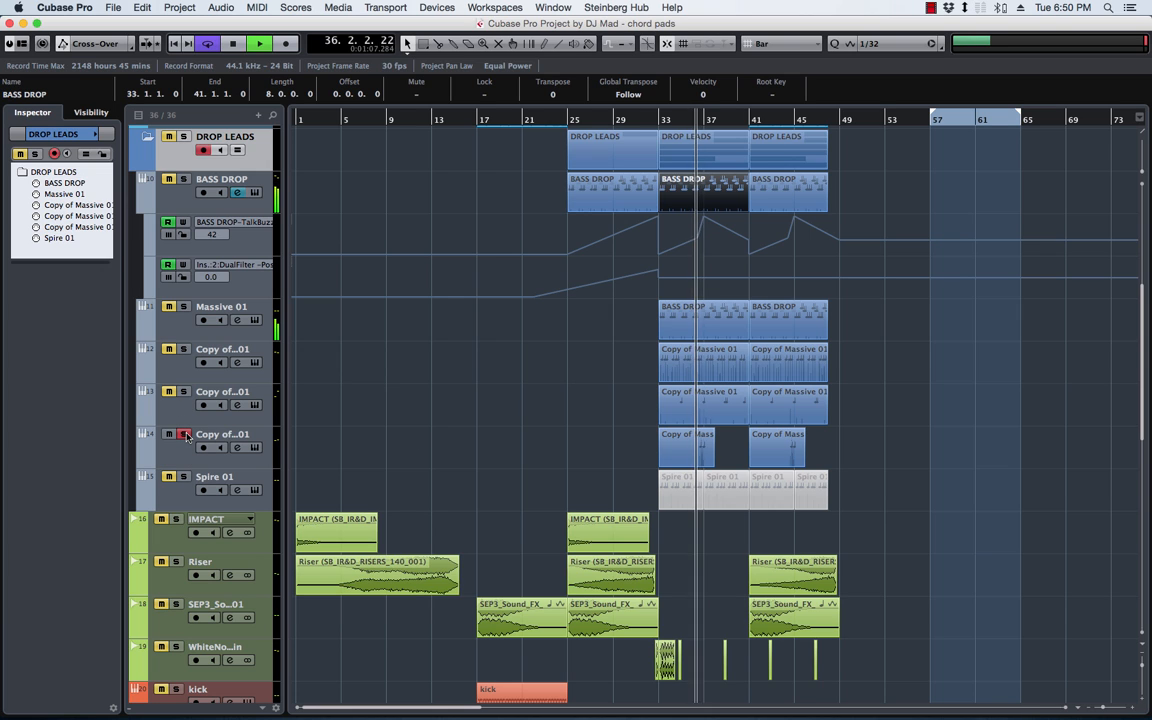
{"action": "left_click", "coordinate": [182, 434]}
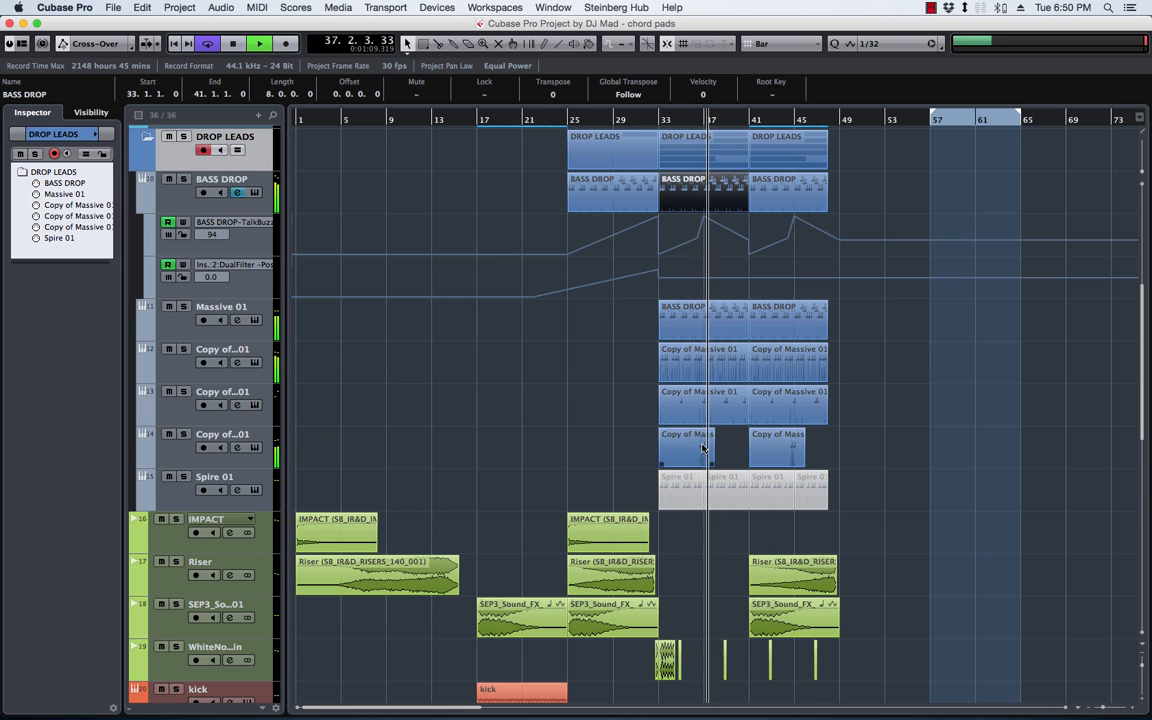
Replay the drop from bar 36 with all tracks audible and stop playback
{"action": "key", "text": "space"}
{"action": "key", "text": "space"}
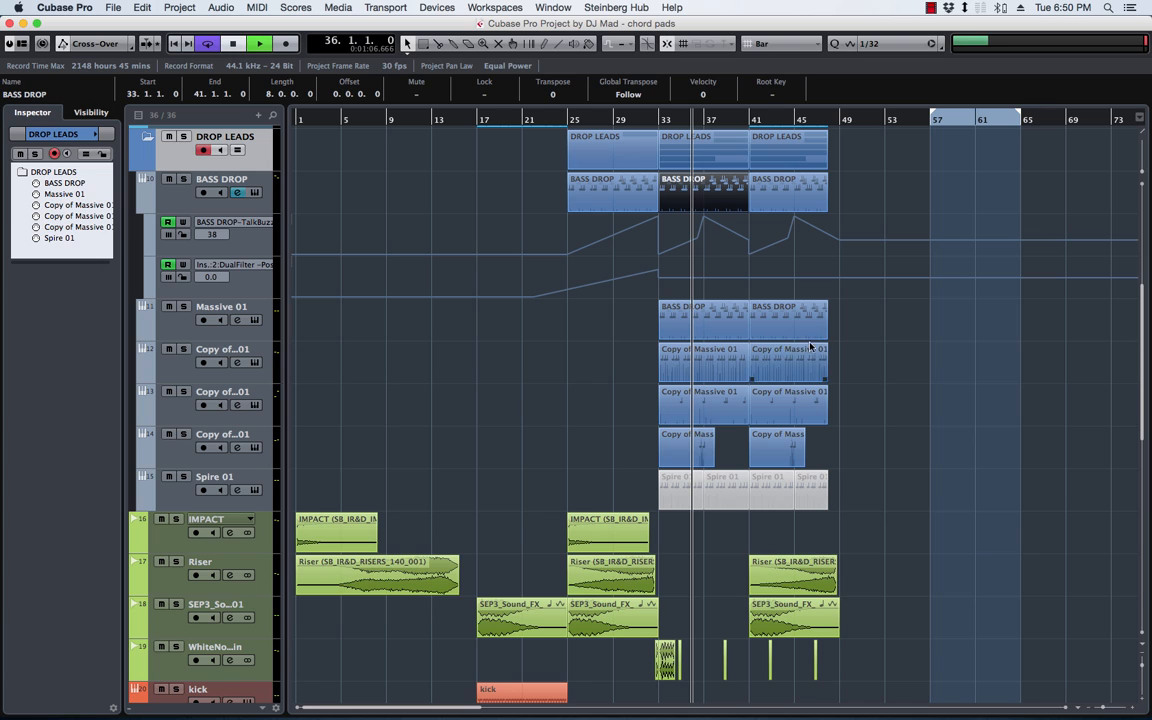
{"action": "left_click", "coordinate": [705, 401]}
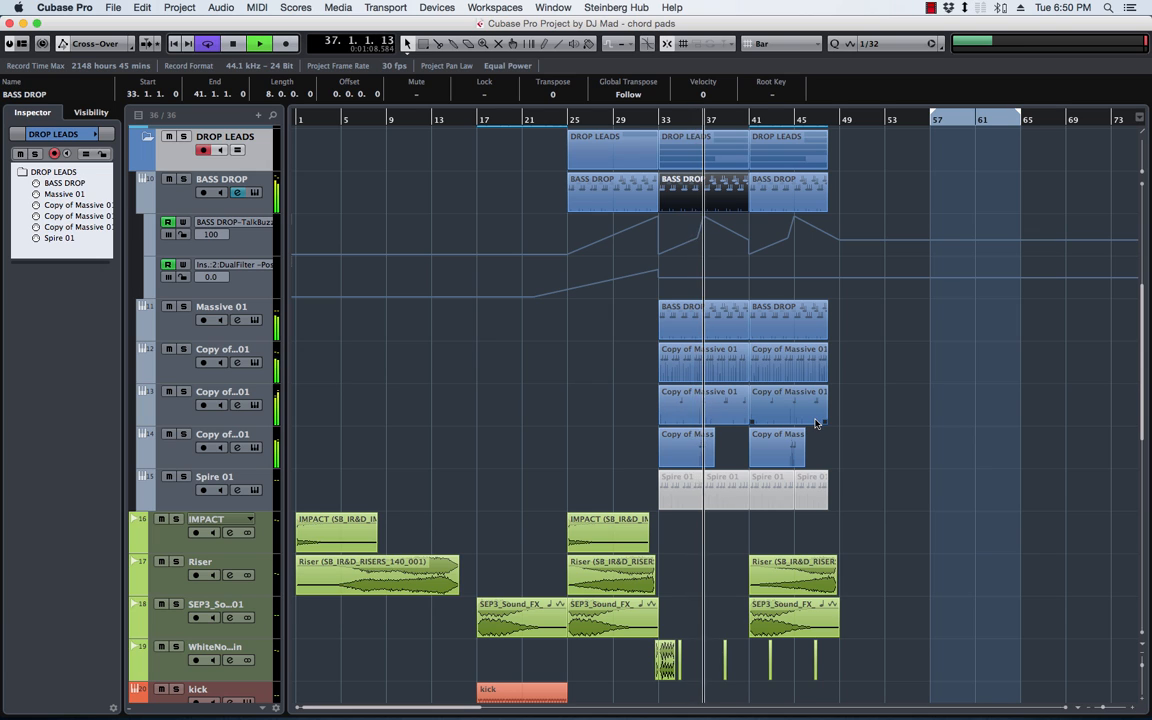
{"action": "key", "text": "space"}
{"action": "left_click", "coordinate": [701, 316]}
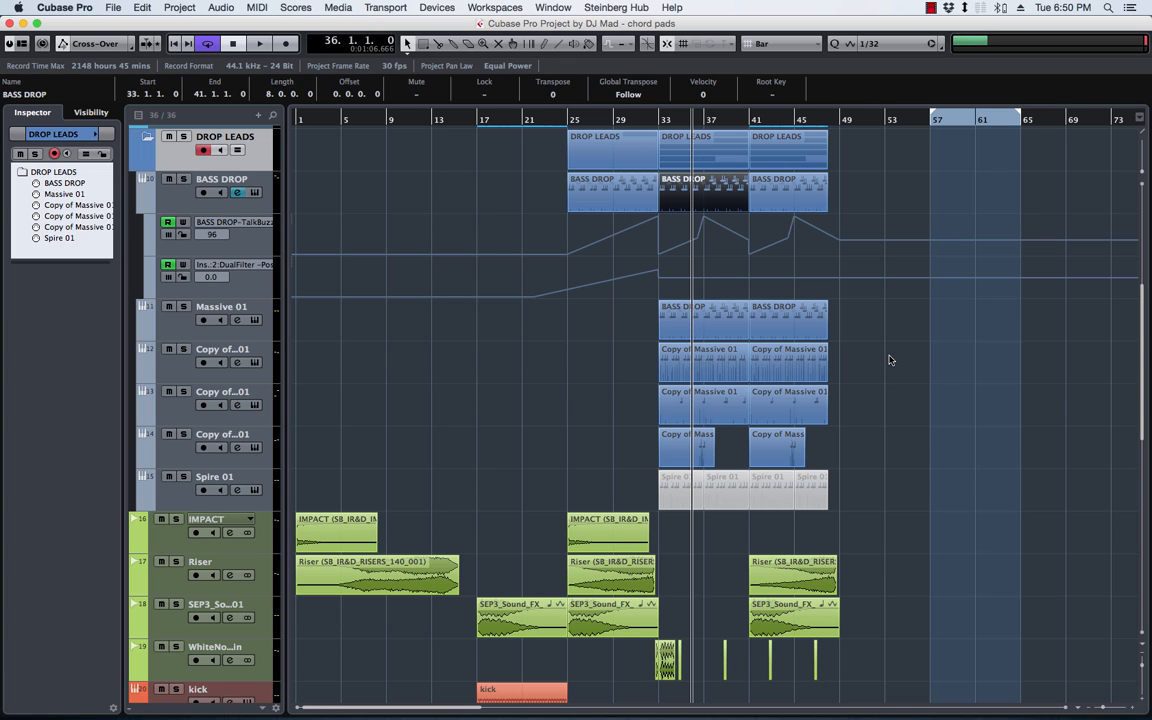
Solo the IMPACT track, play its clip from the start of bar 1, and stop and clear the solo
{"action": "scroll", "coordinate": [922, 328], "scroll_direction": "down", "scroll_amount": 10}
{"action": "scroll", "coordinate": [922, 328], "scroll_direction": "up", "scroll_amount": 20}
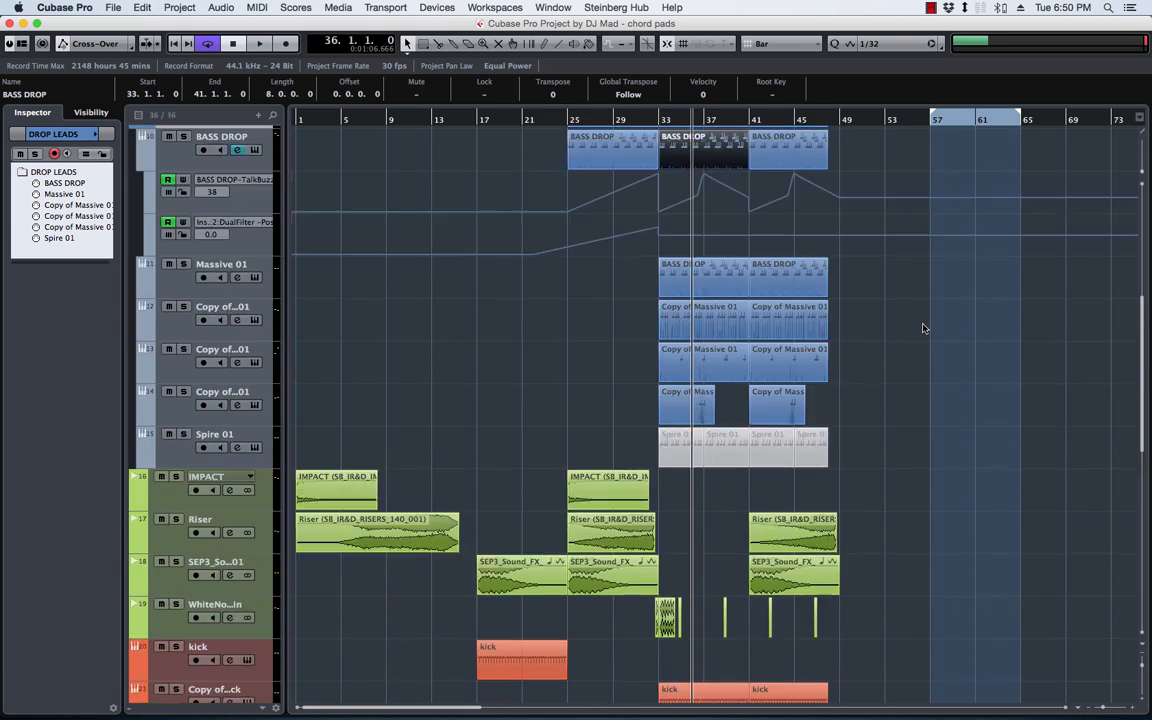
{"action": "scroll", "coordinate": [922, 328], "scroll_direction": "down", "scroll_amount": 3}
{"action": "scroll", "coordinate": [922, 328], "scroll_direction": "down", "scroll_amount": 5}
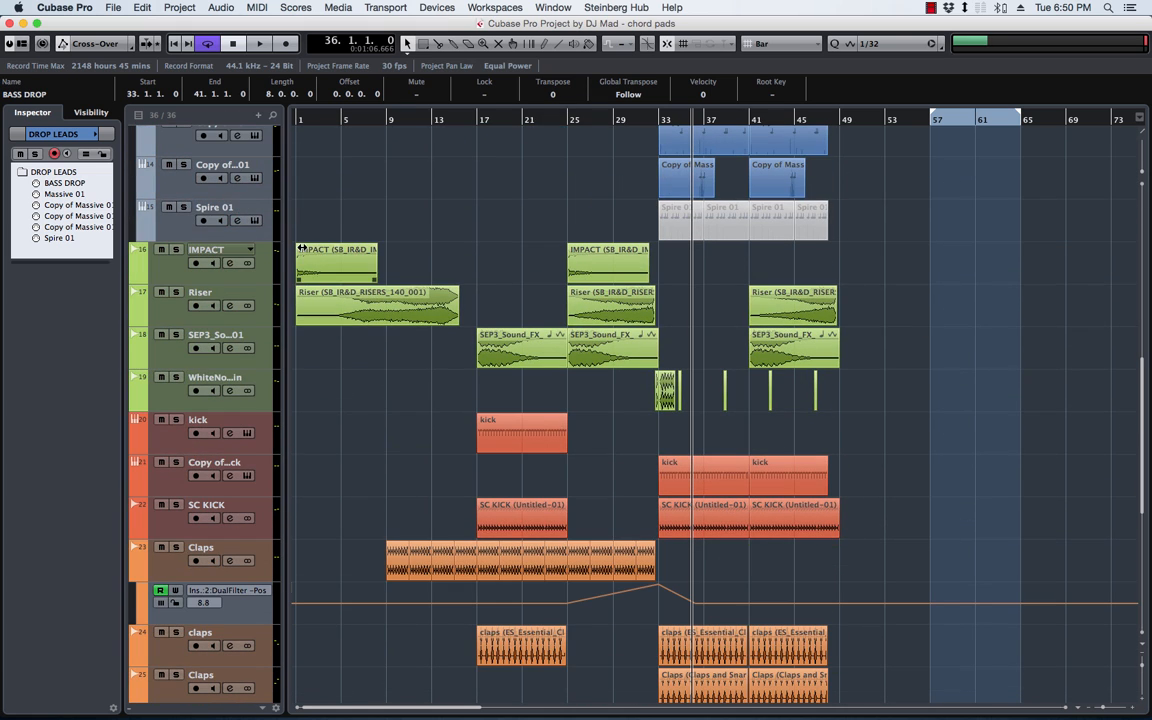
{"action": "left_click", "coordinate": [300, 121]}
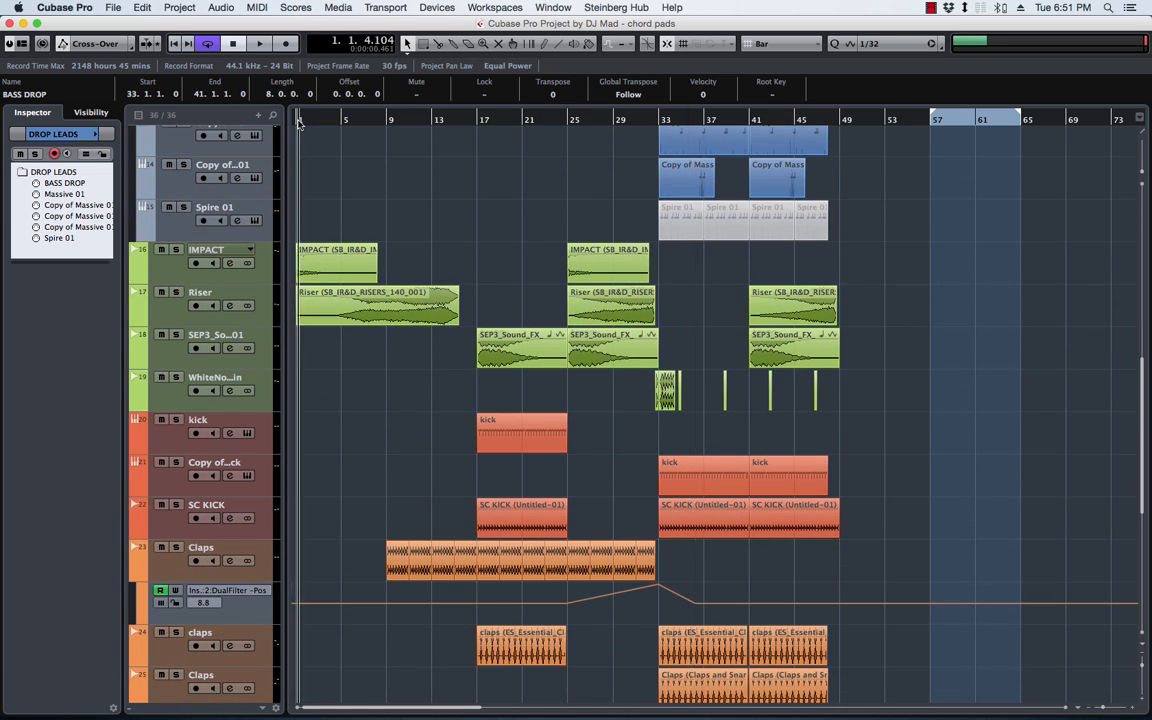
{"action": "left_click", "coordinate": [177, 250]}
{"action": "key", "text": "space"}
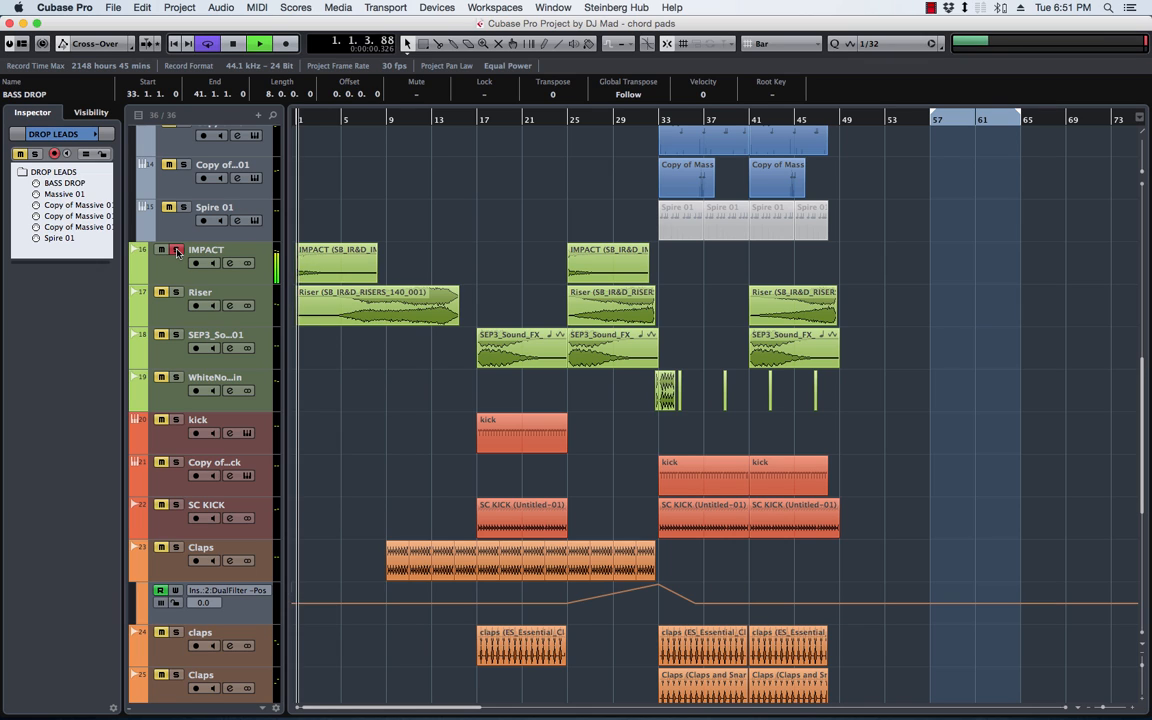
{"action": "key", "text": "space"}
{"action": "left_click", "coordinate": [177, 250]}
Solo the Riser track, play it from bar 10, and stop and clear the solo
{"action": "left_click", "coordinate": [397, 119]}
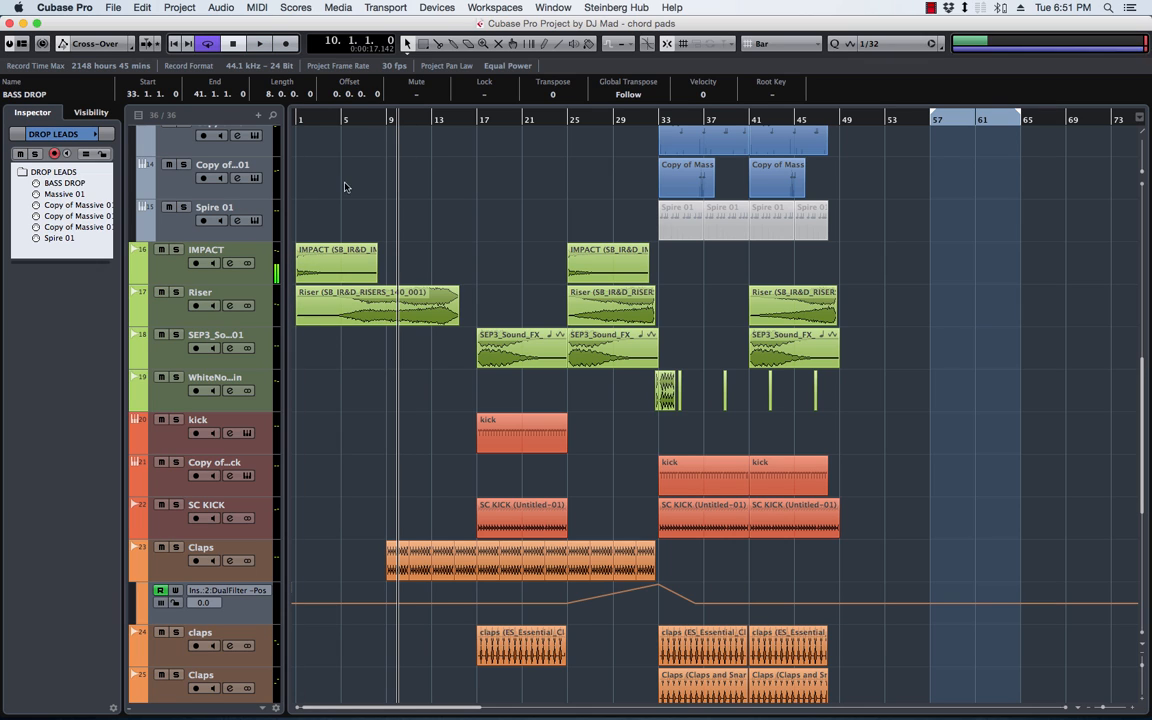
{"action": "left_click", "coordinate": [177, 292]}
{"action": "key", "text": "space"}
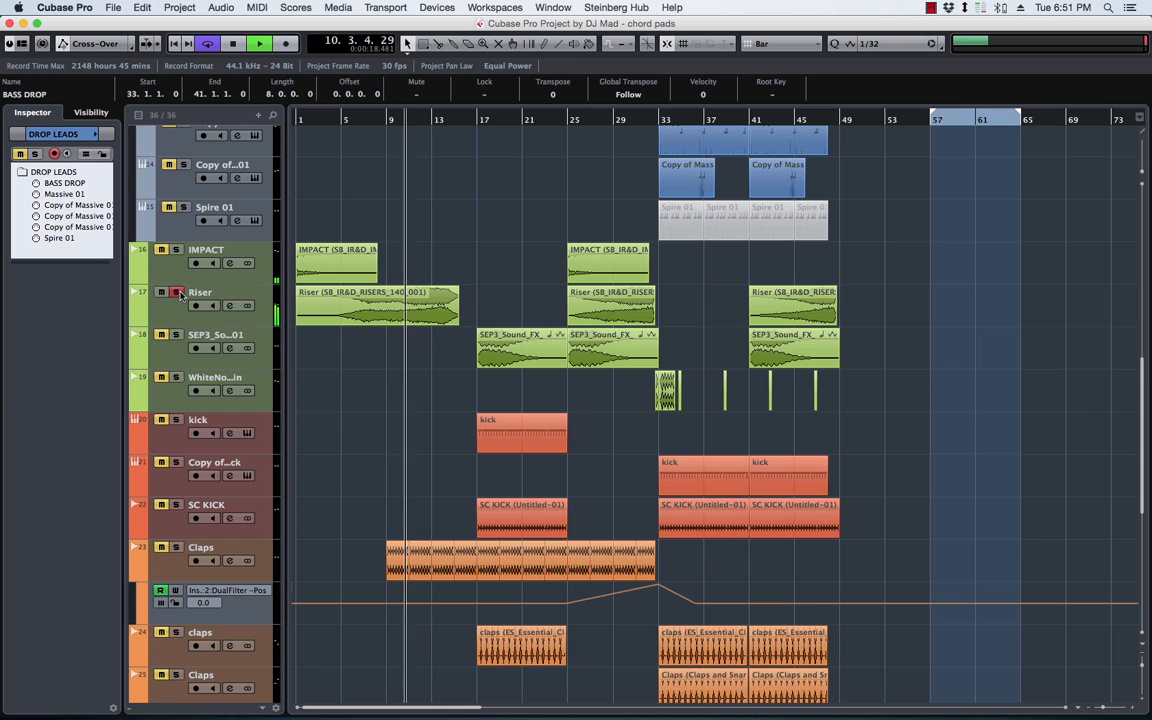
{"action": "key", "text": "space"}
{"action": "left_click", "coordinate": [171, 315]}
{"action": "left_click", "coordinate": [177, 292]}
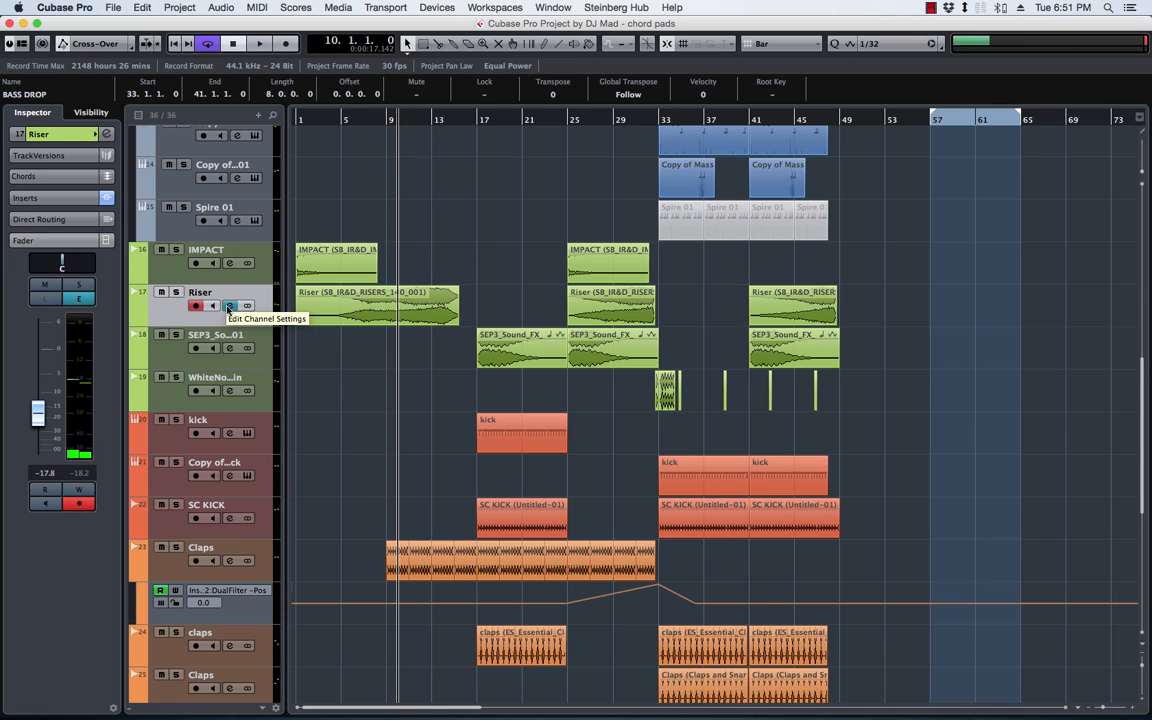
Examine the VolumeShaper4 insert in the Riser track's channel settings and close both windows
{"action": "left_click", "coordinate": [229, 306]}
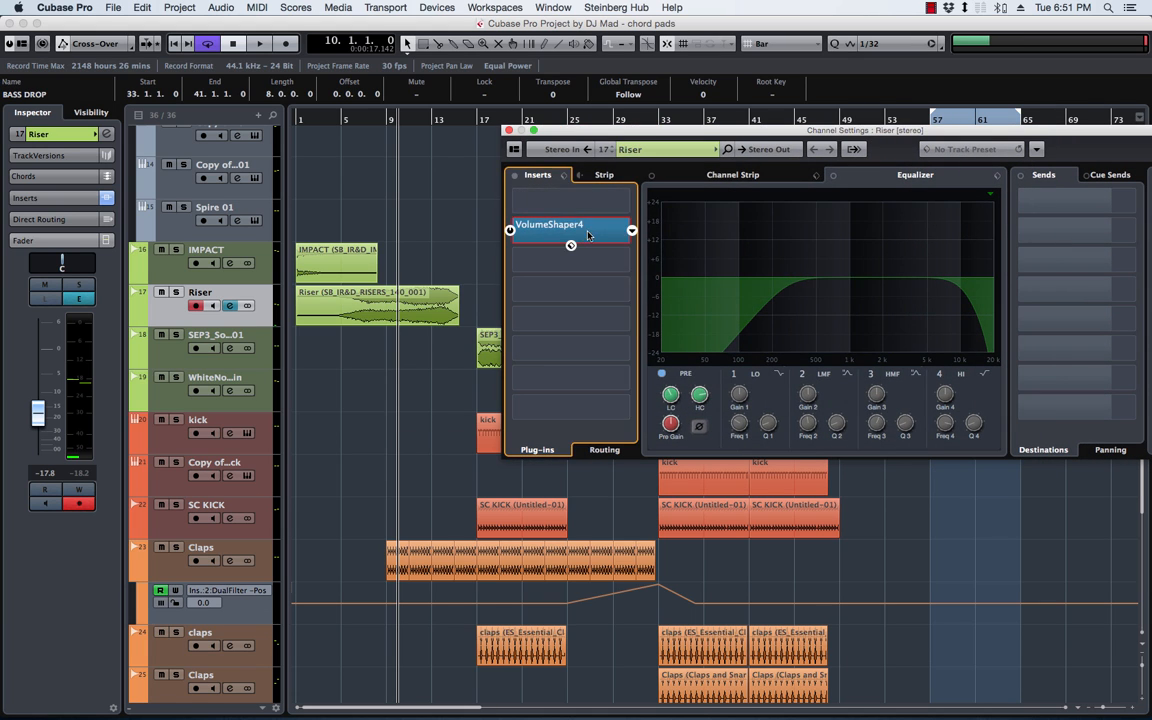
{"action": "left_click", "coordinate": [525, 228]}
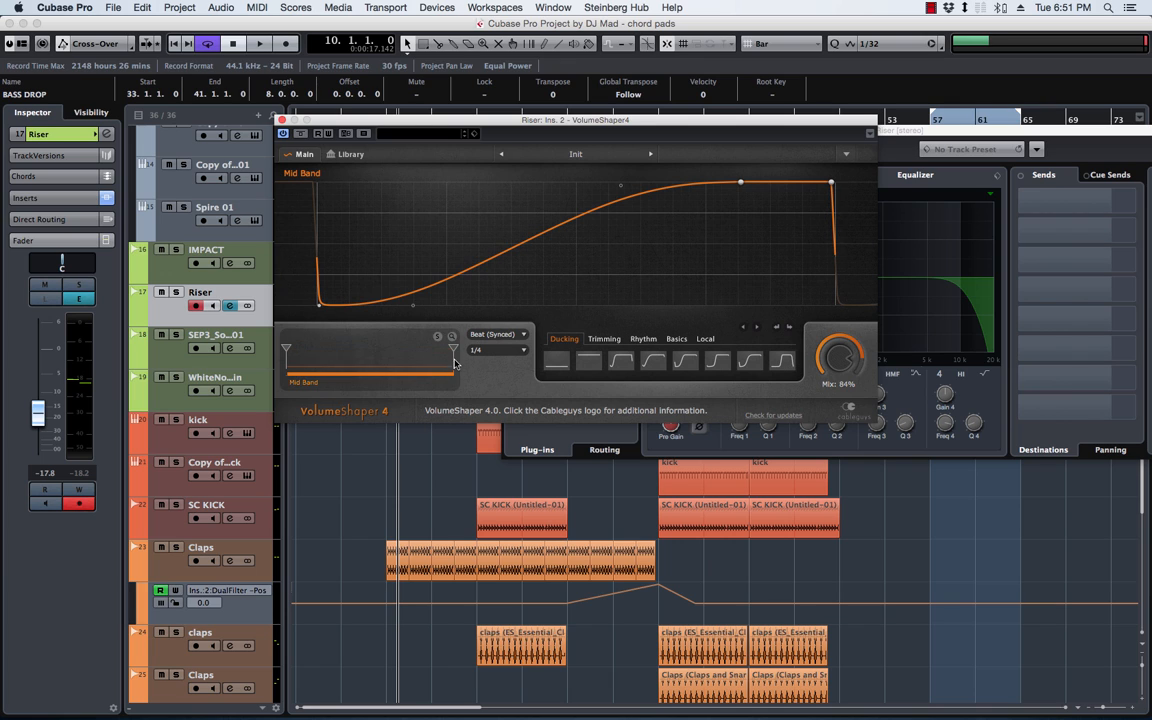
{"action": "mouse_move", "coordinate": [456, 354]}
{"action": "left_mouse_down"}
{"action": "mouse_move", "coordinate": [360, 358]}
{"action": "mouse_move", "coordinate": [455, 350]}
{"action": "left_mouse_up"}
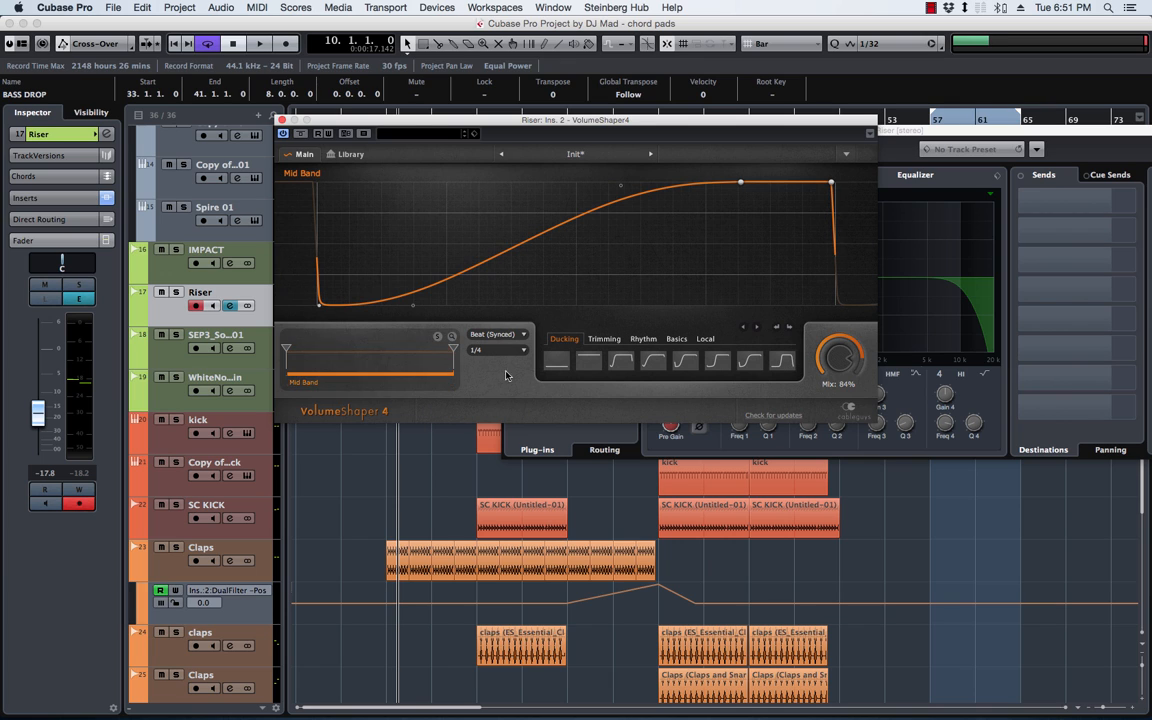
{"action": "left_click", "coordinate": [282, 120]}
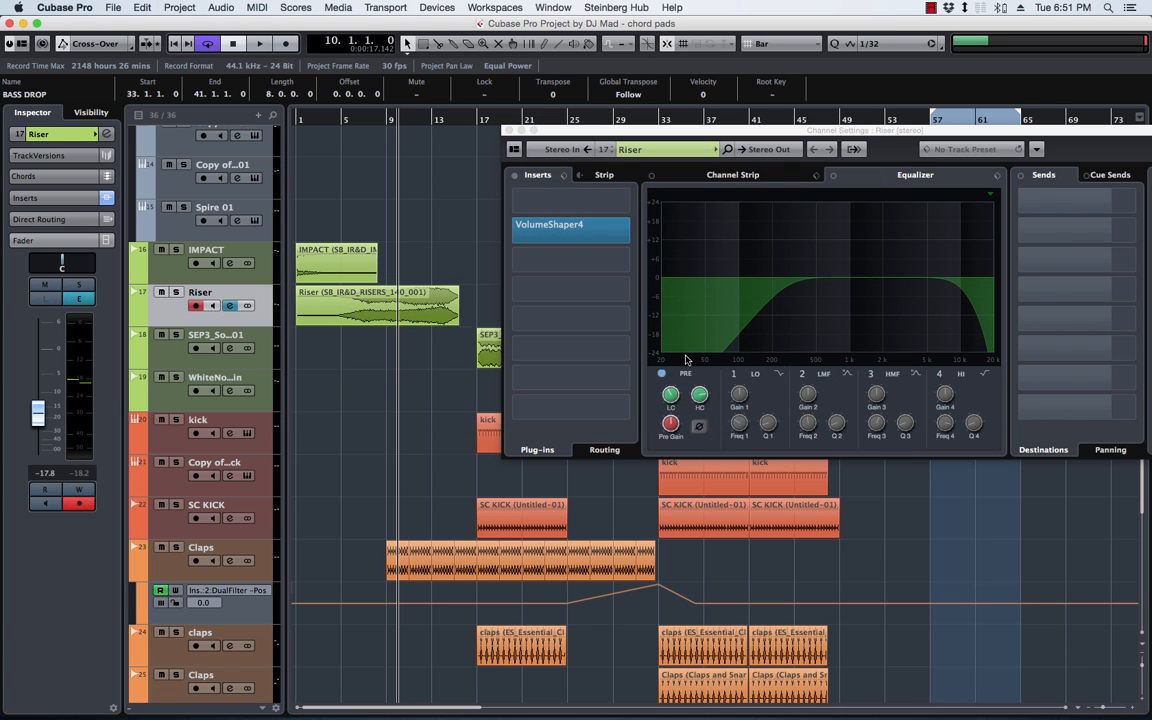
{"action": "left_click", "coordinate": [510, 131]}
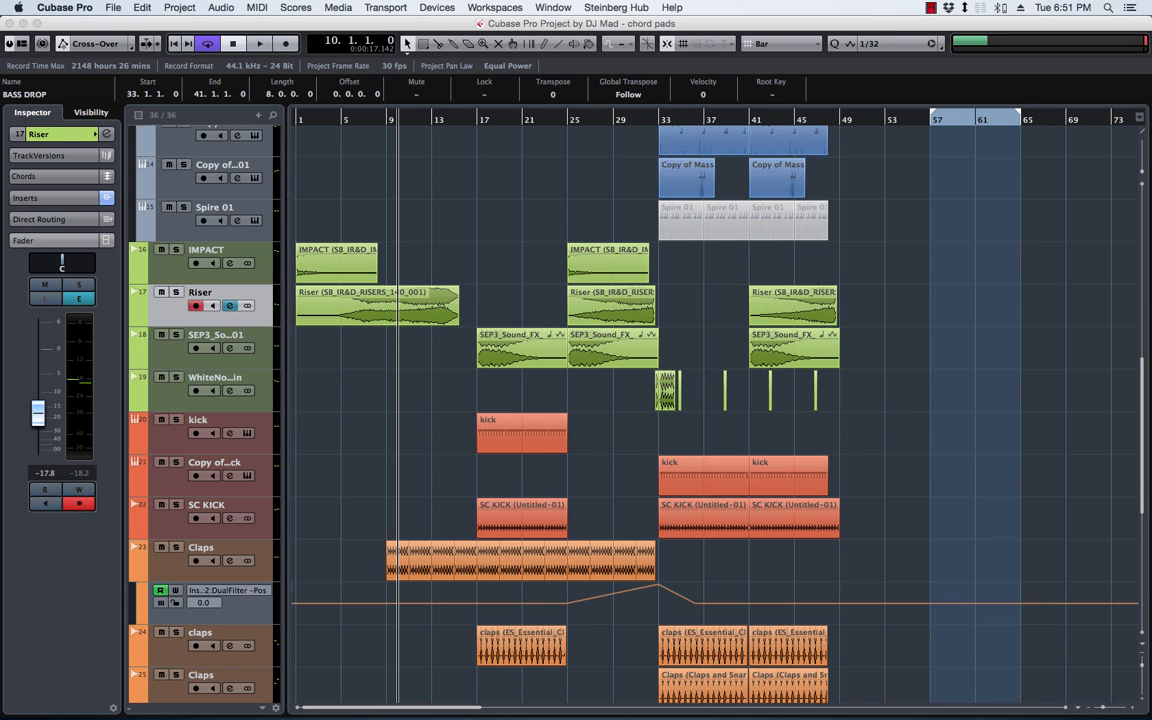
Solo the SEP3 sound effect track, play it from bar 17, clear the solo and stop playback
{"action": "left_click", "coordinate": [479, 124]}
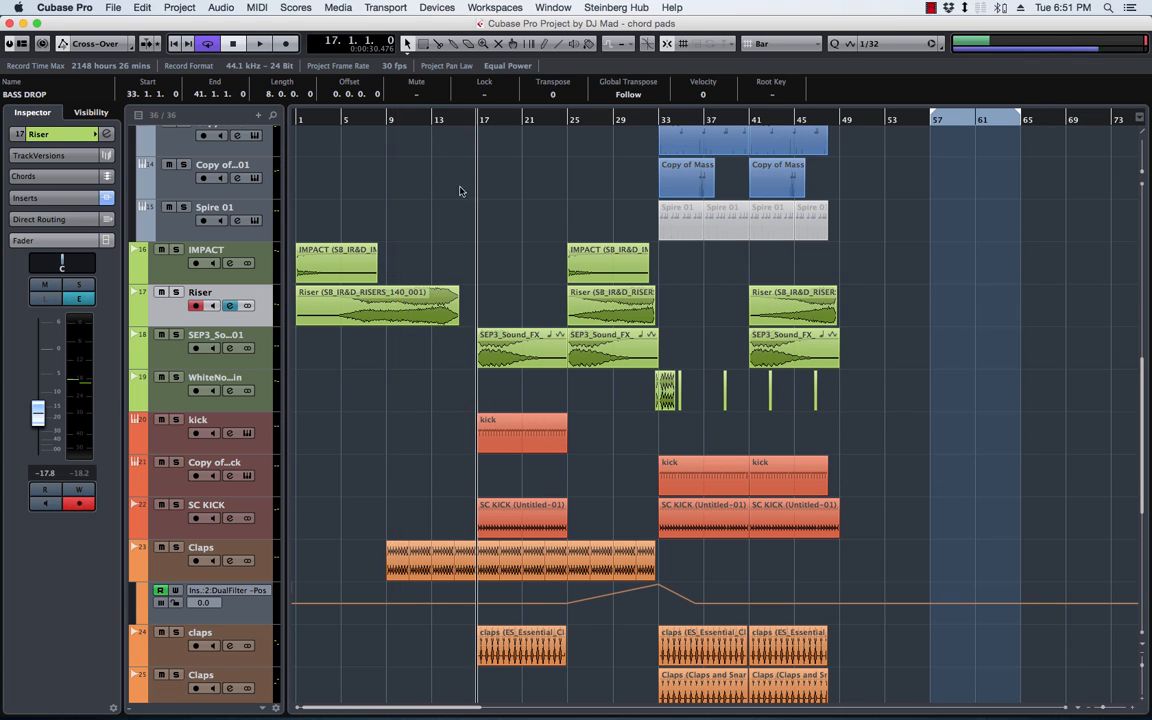
{"action": "left_click", "coordinate": [520, 364]}
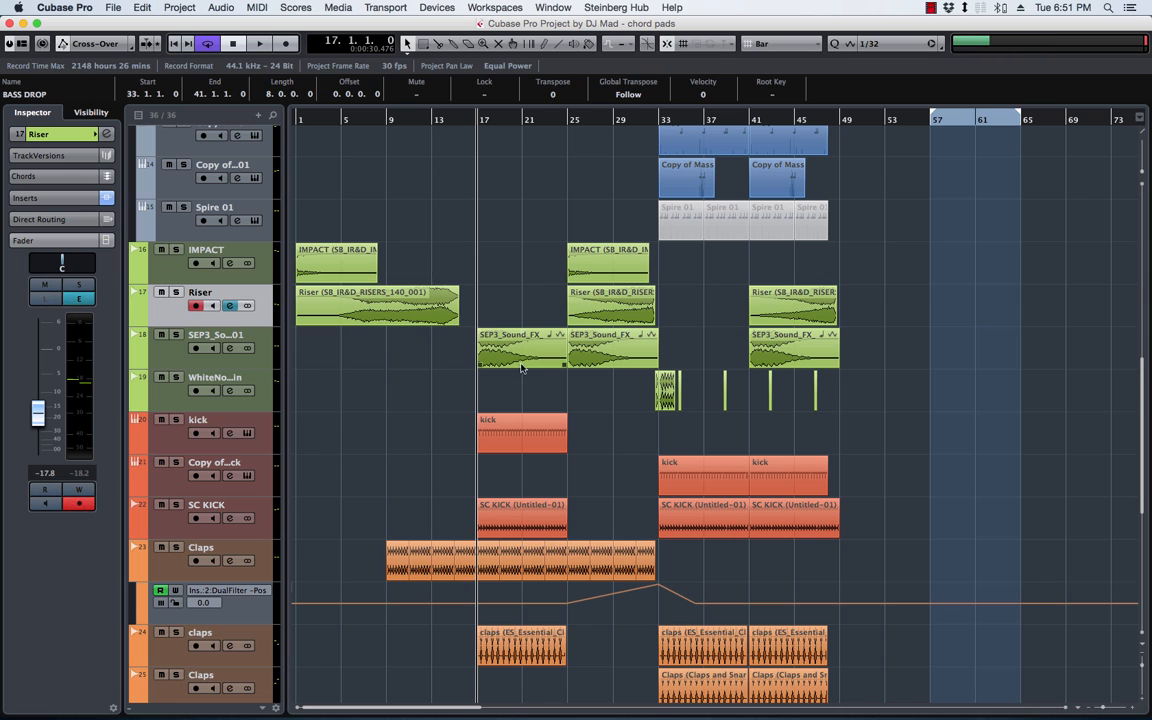
{"action": "left_click", "coordinate": [177, 336]}
{"action": "key", "text": "space"}
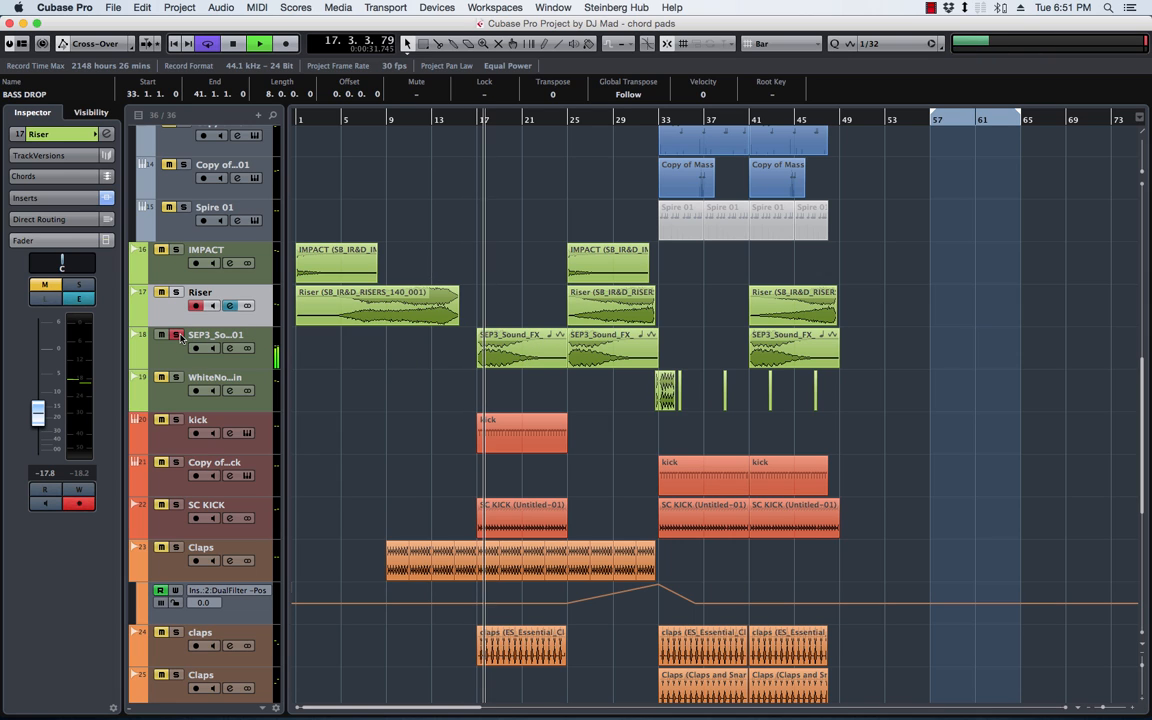
{"action": "left_click", "coordinate": [178, 336]}
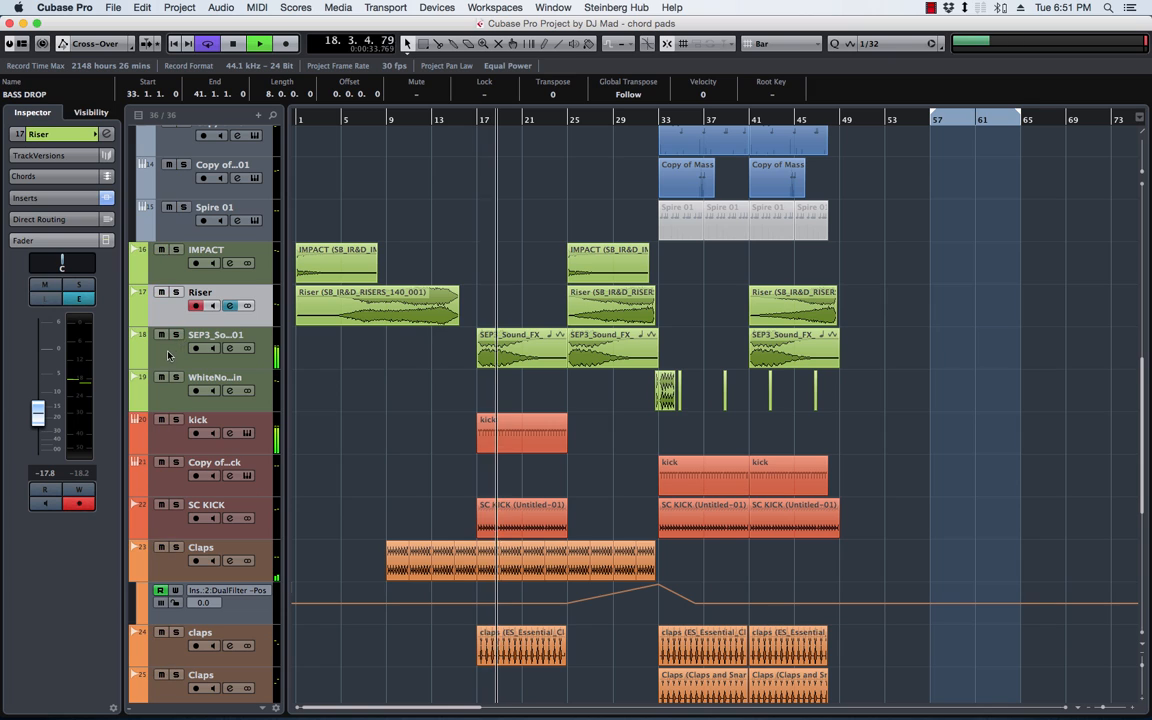
{"action": "left_click", "coordinate": [212, 337]}
{"action": "key", "text": "space"}
Solo the kick track on track 20, play it from bar 17, and stop and clear the solo
{"action": "left_click", "coordinate": [184, 414]}
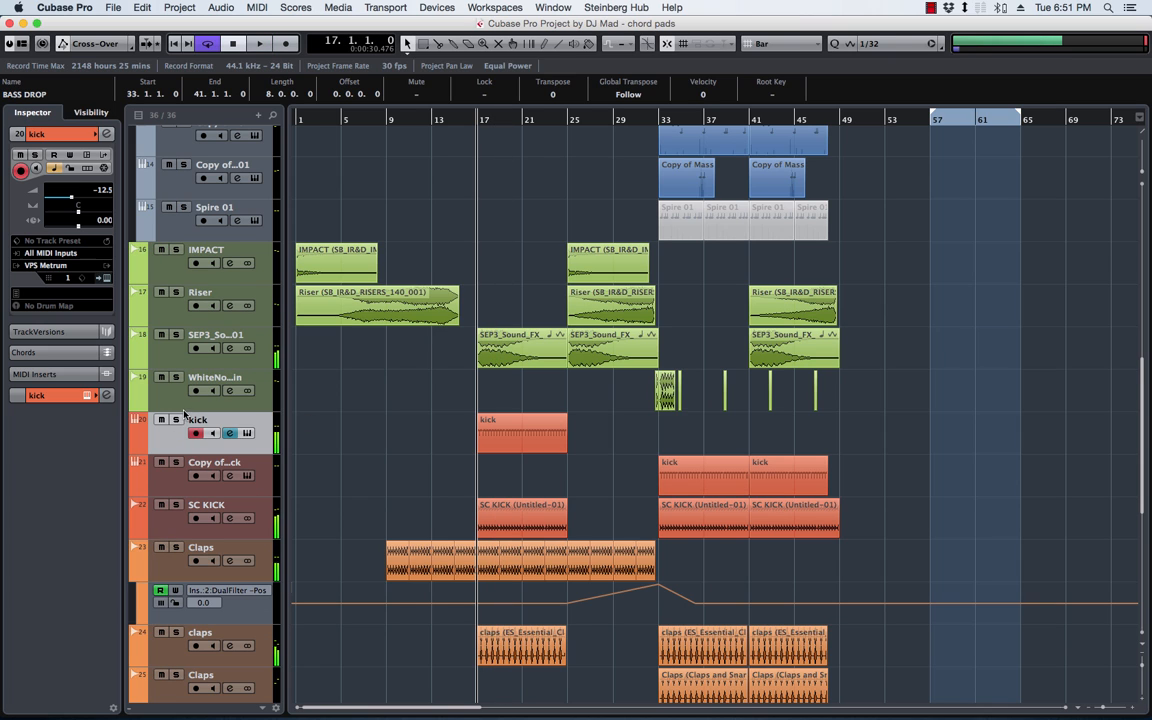
{"action": "left_click", "coordinate": [178, 421]}
{"action": "key", "text": "space"}
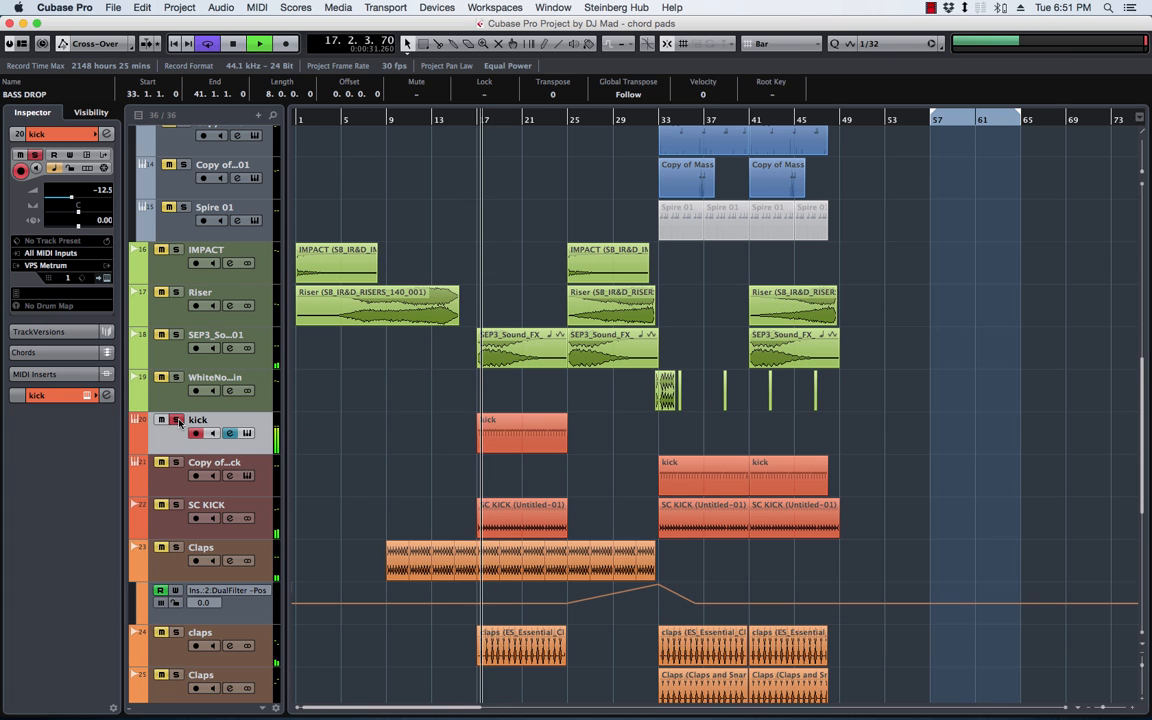
{"action": "key", "text": "space"}
{"action": "left_click", "coordinate": [178, 421]}
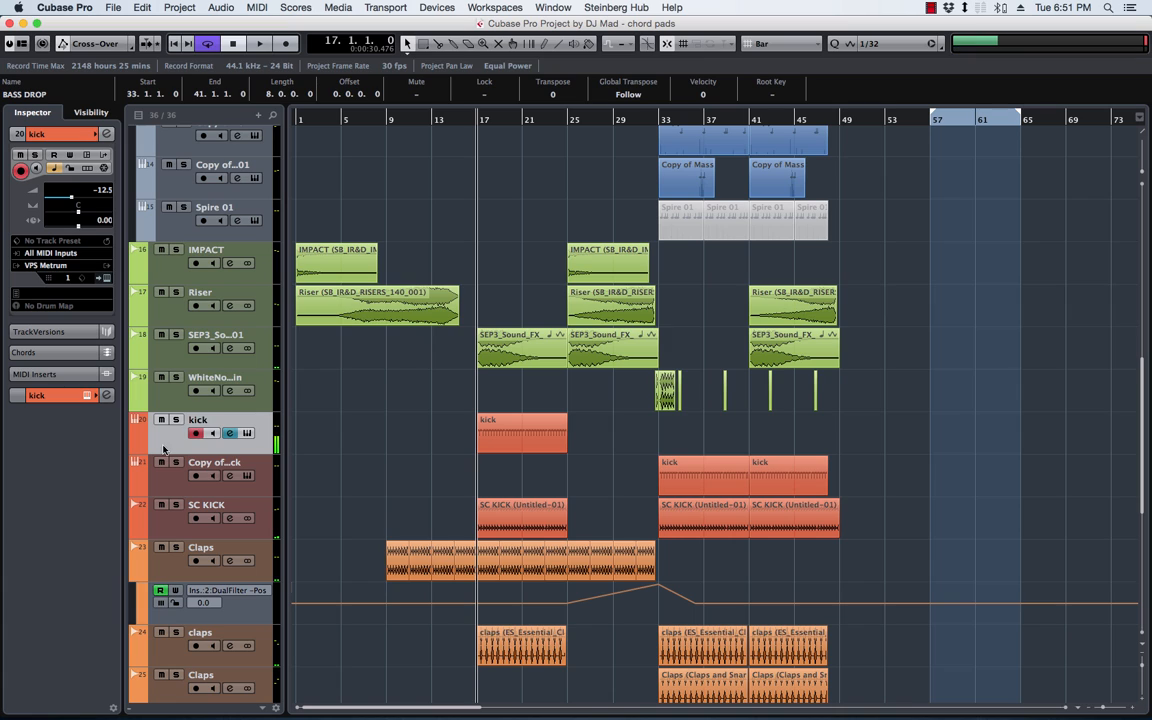
Rename track 21, the copy of the kick track, as KICK DROP
{"action": "left_click", "coordinate": [166, 486]}
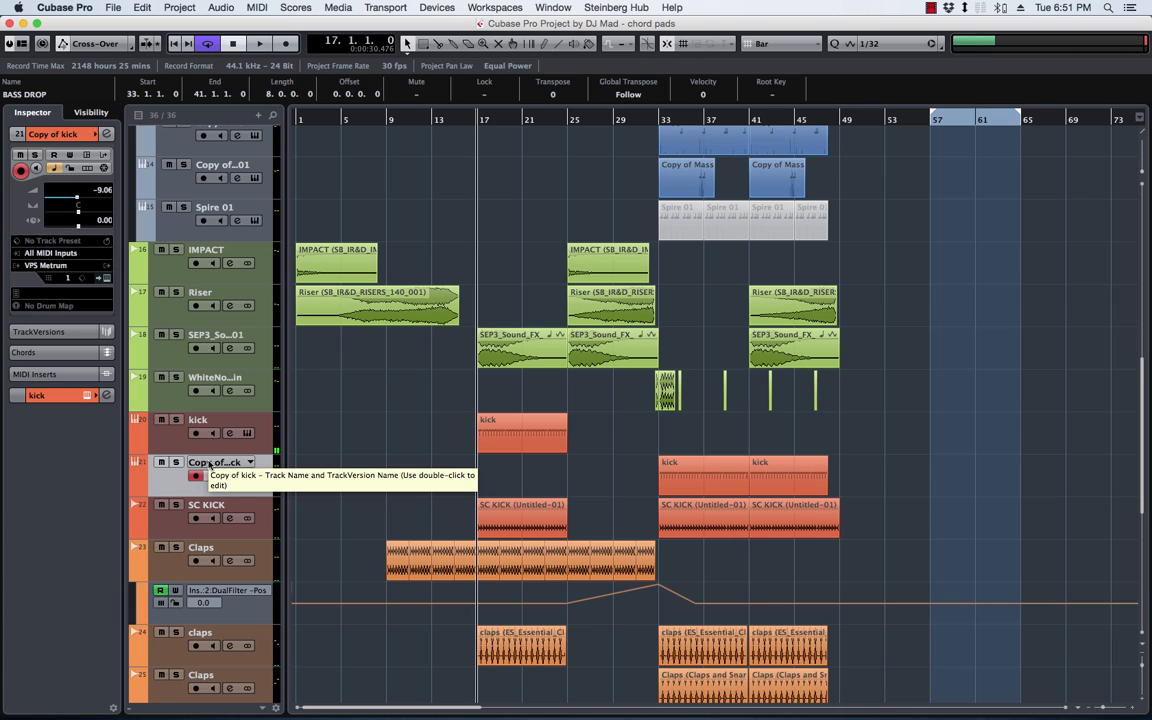
{"action": "double_click", "coordinate": [209, 463]}
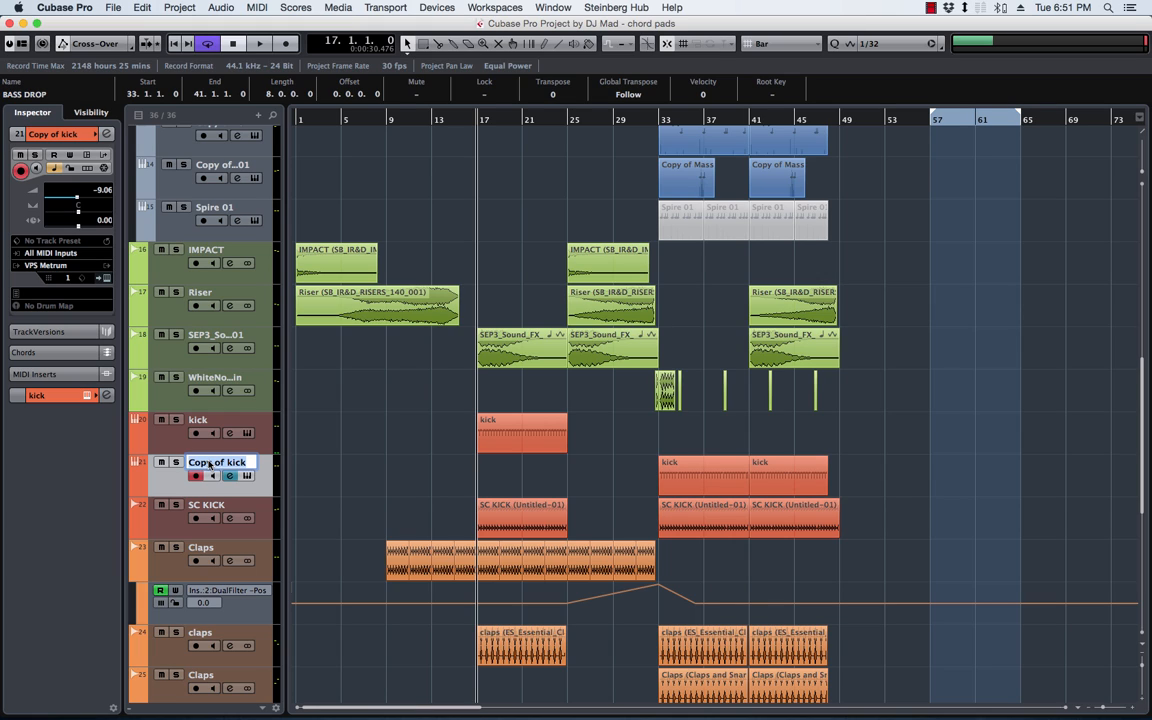
{"action": "type", "text": "DROP"}
{"action": "key", "text": "Return"}
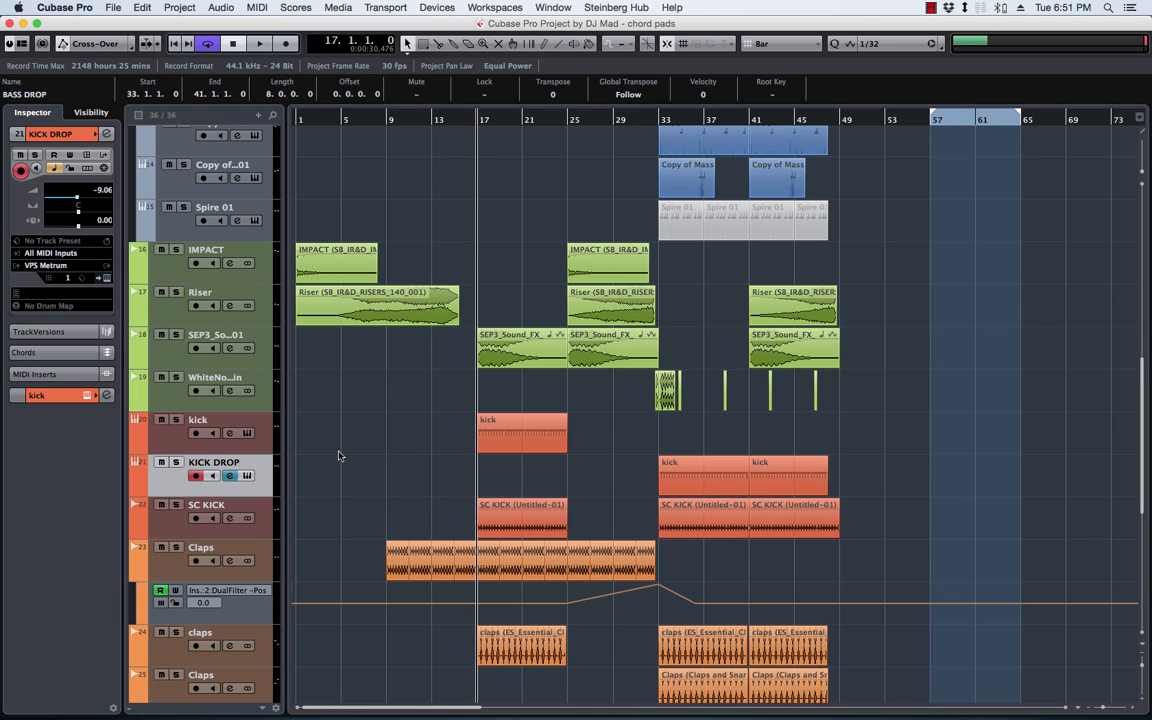
Open the Metrum instrument of the kick track on track 20 and examine its preset and sample layers
{"action": "left_click", "coordinate": [161, 442]}
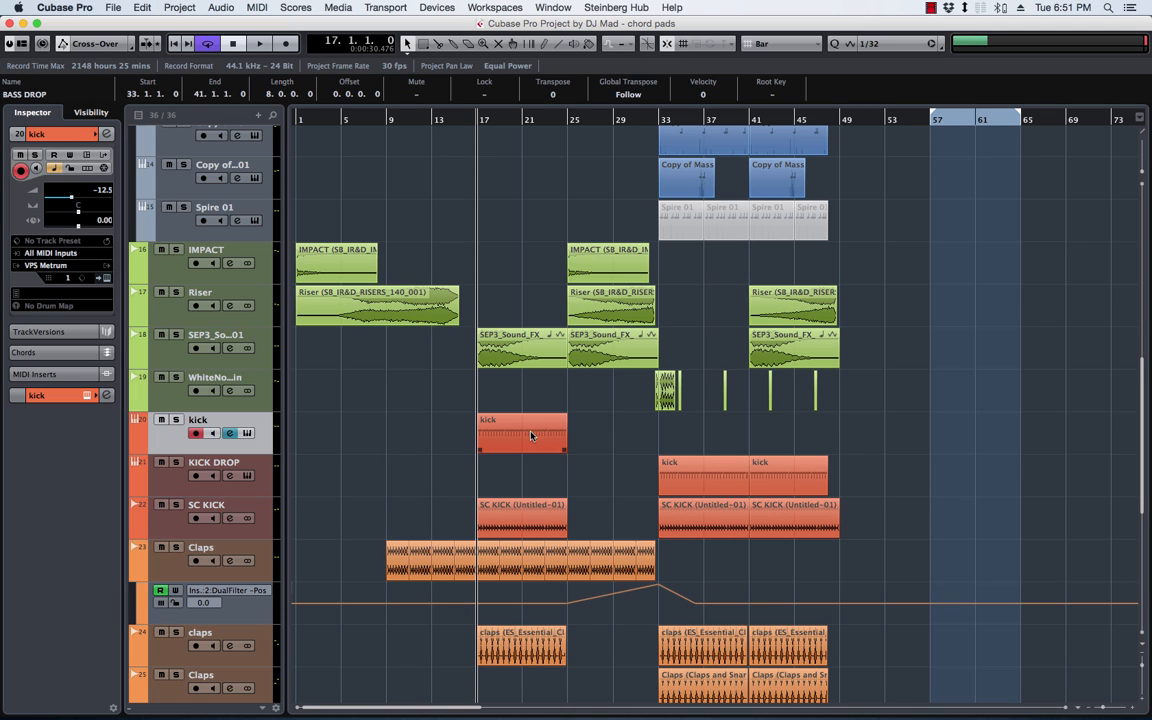
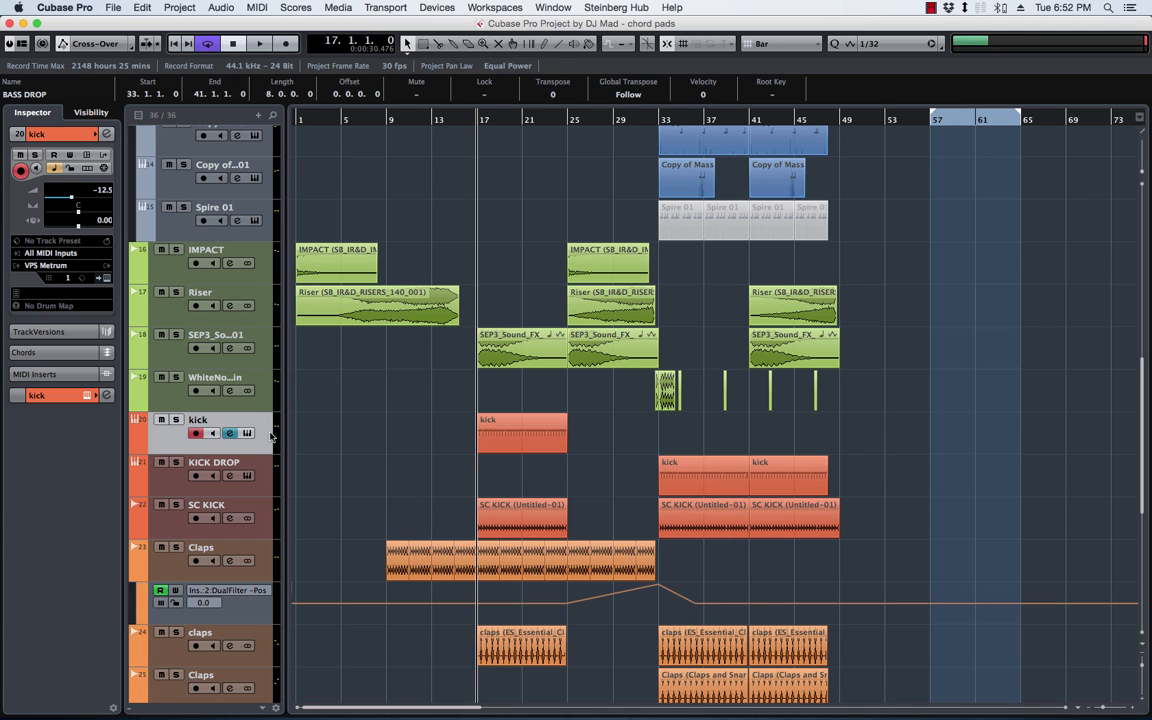
{"action": "left_click", "coordinate": [108, 280]}
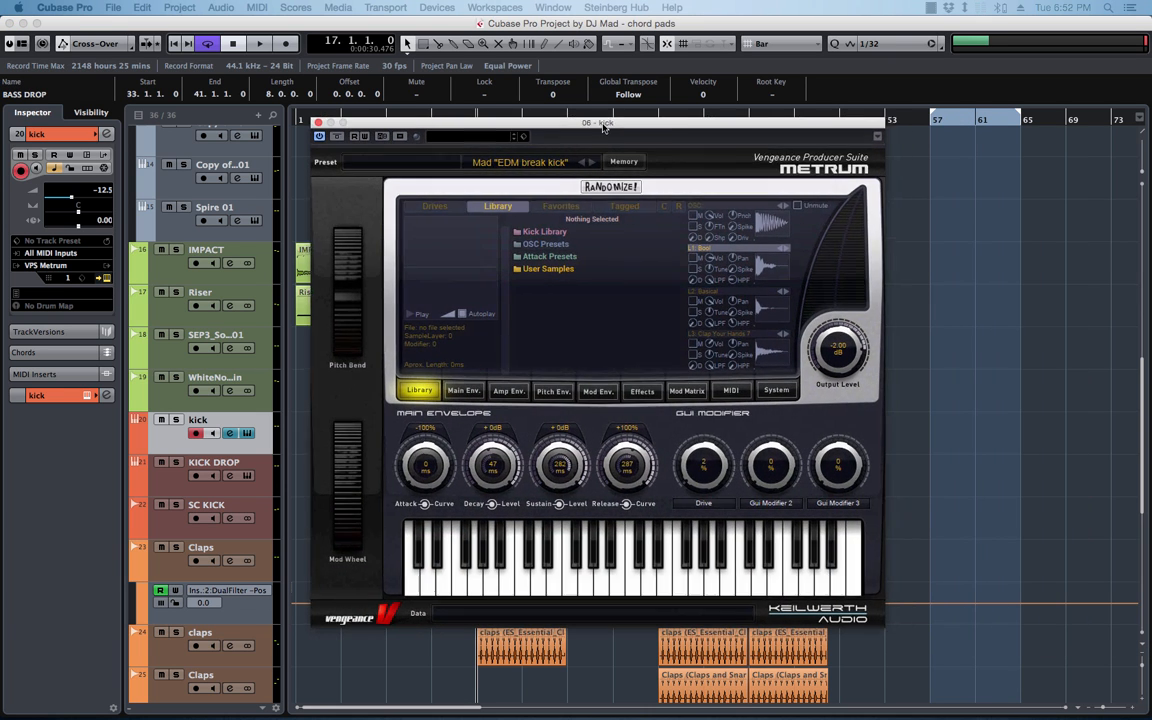
{"action": "left_click_drag", "start_coordinate": [603, 125], "coordinate": [568, 151]}
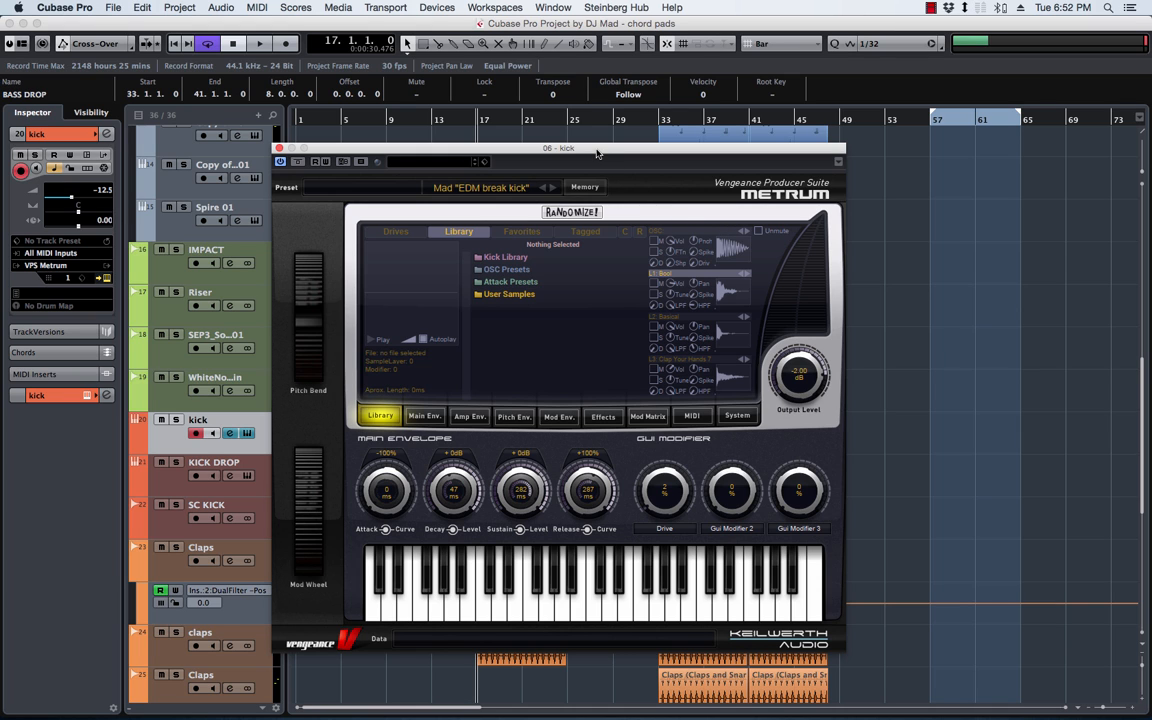
{"action": "left_click_drag", "start_coordinate": [590, 152], "coordinate": [811, 137]}
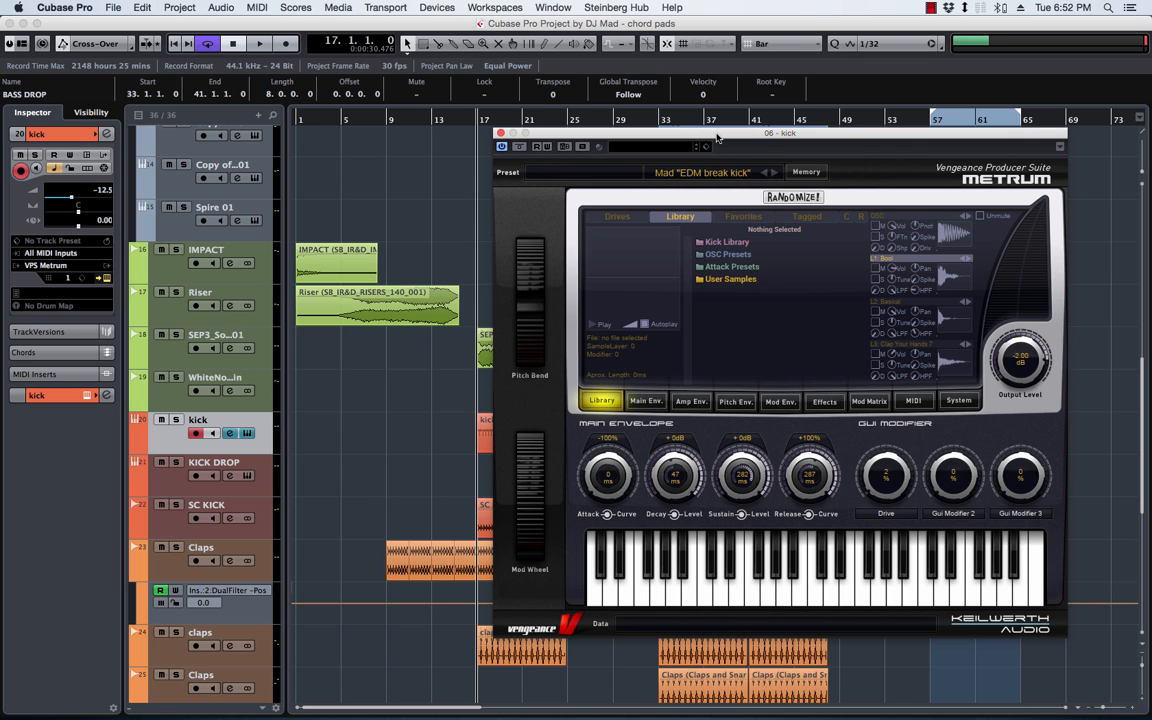
{"action": "left_click_drag", "start_coordinate": [717, 138], "coordinate": [510, 117]}
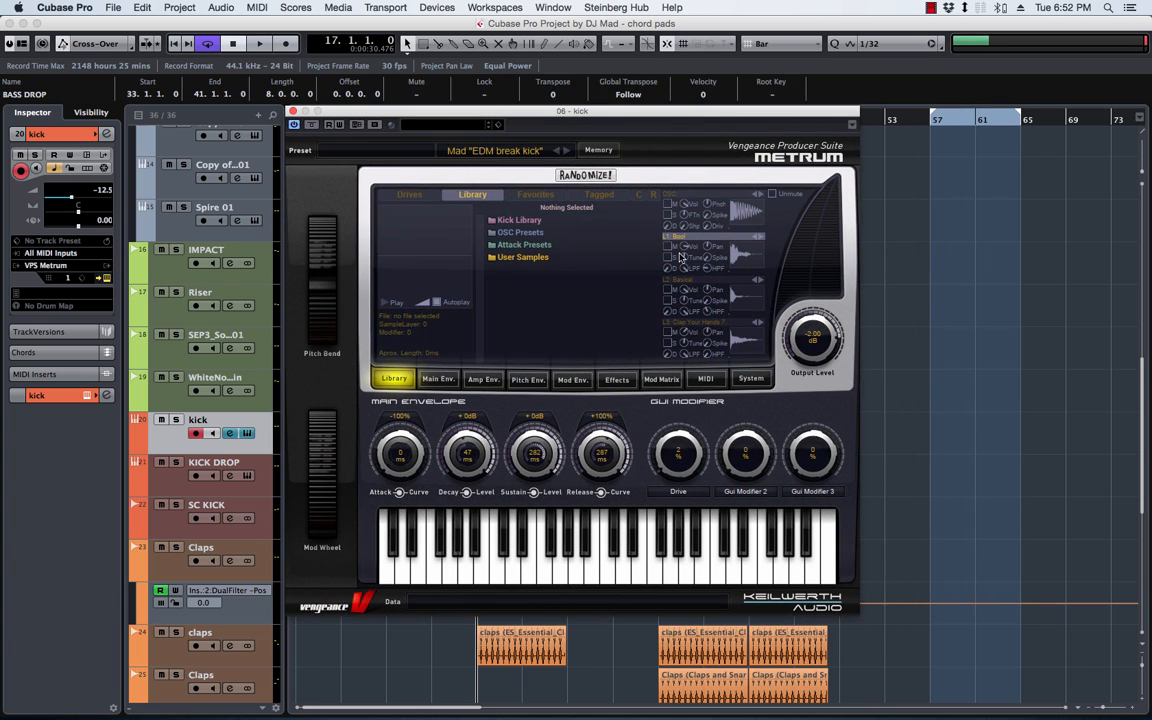
{"action": "left_click_drag", "start_coordinate": [657, 115], "coordinate": [622, 109]}
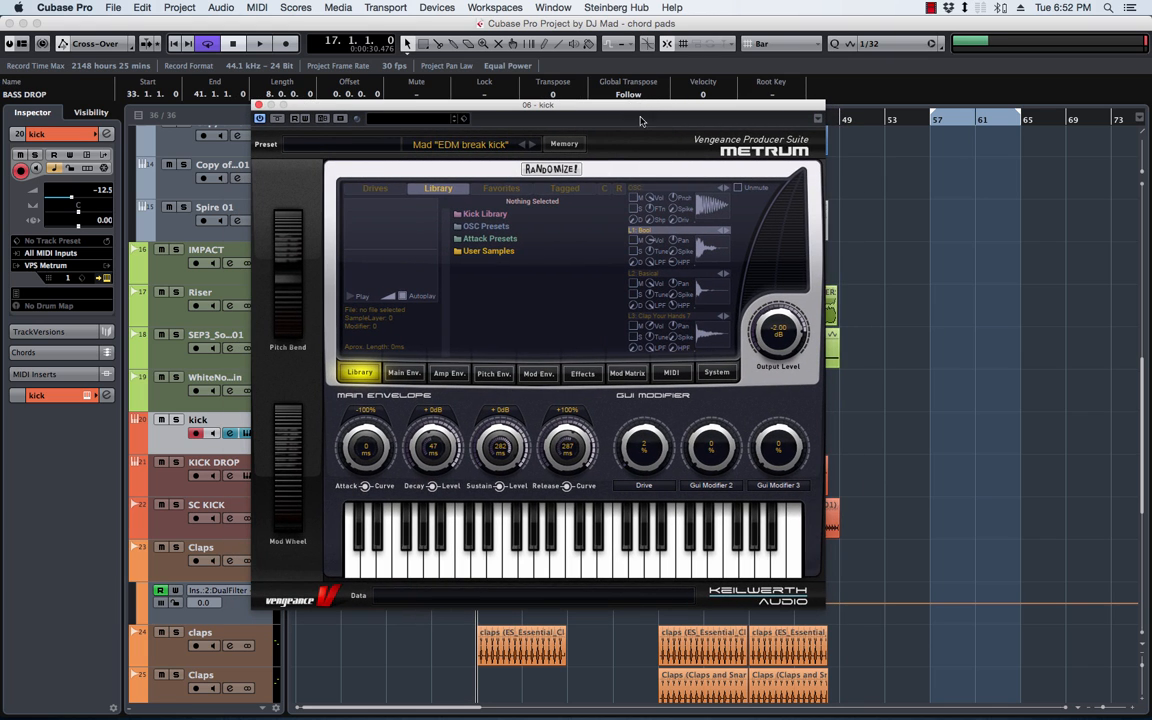
{"action": "left_click_drag", "start_coordinate": [590, 110], "coordinate": [562, 121]}
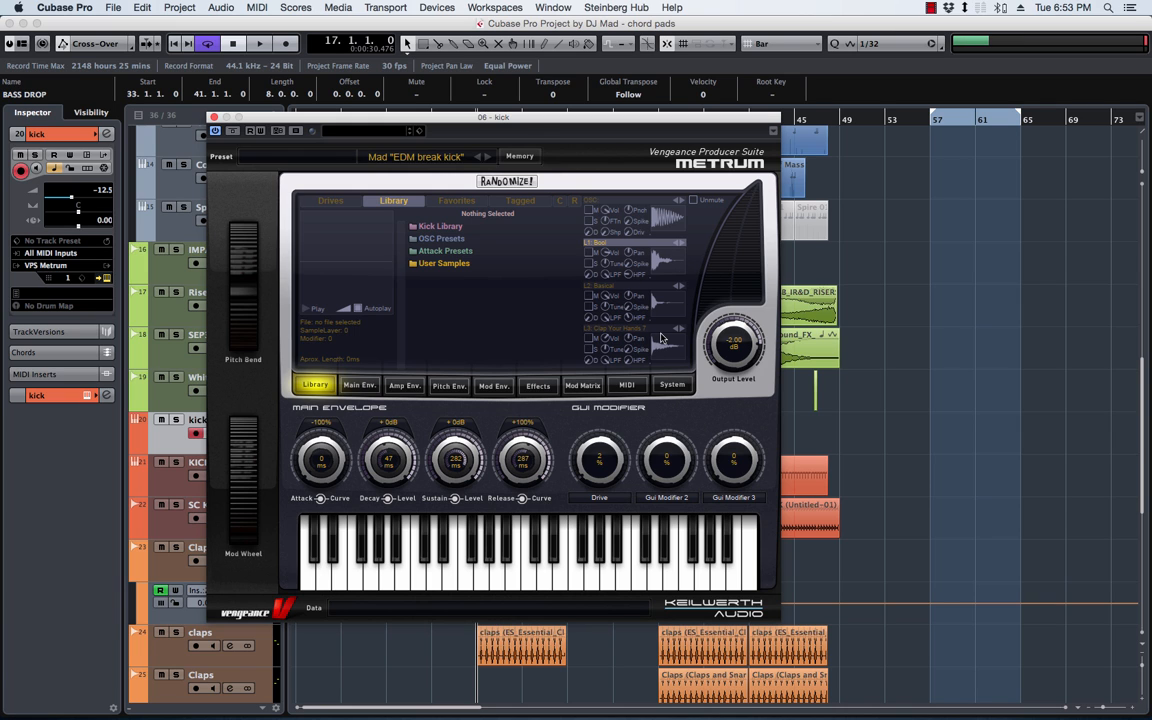
{"action": "left_click_drag", "start_coordinate": [500, 118], "coordinate": [697, 97]}
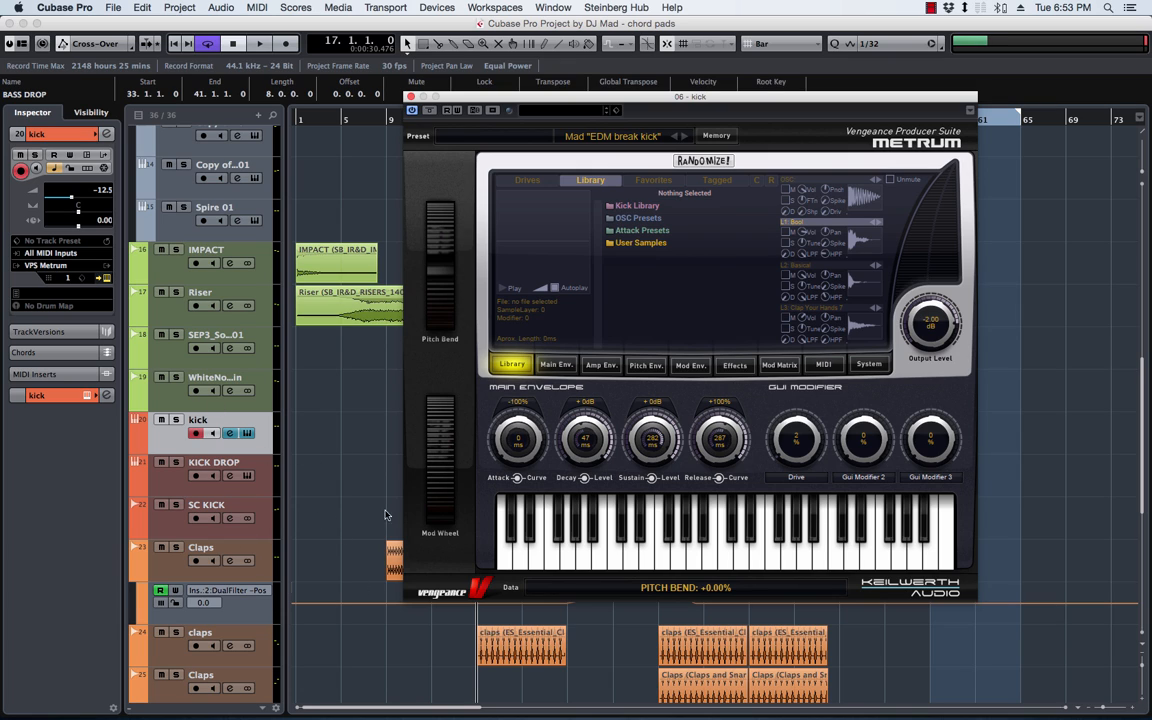
Review Metrum's envelope, effects, mod matrix, MIDI and system pages, and return to the library page
{"action": "left_click", "coordinate": [556, 366]}
{"action": "left_click", "coordinate": [601, 365]}
{"action": "left_click", "coordinate": [648, 366]}
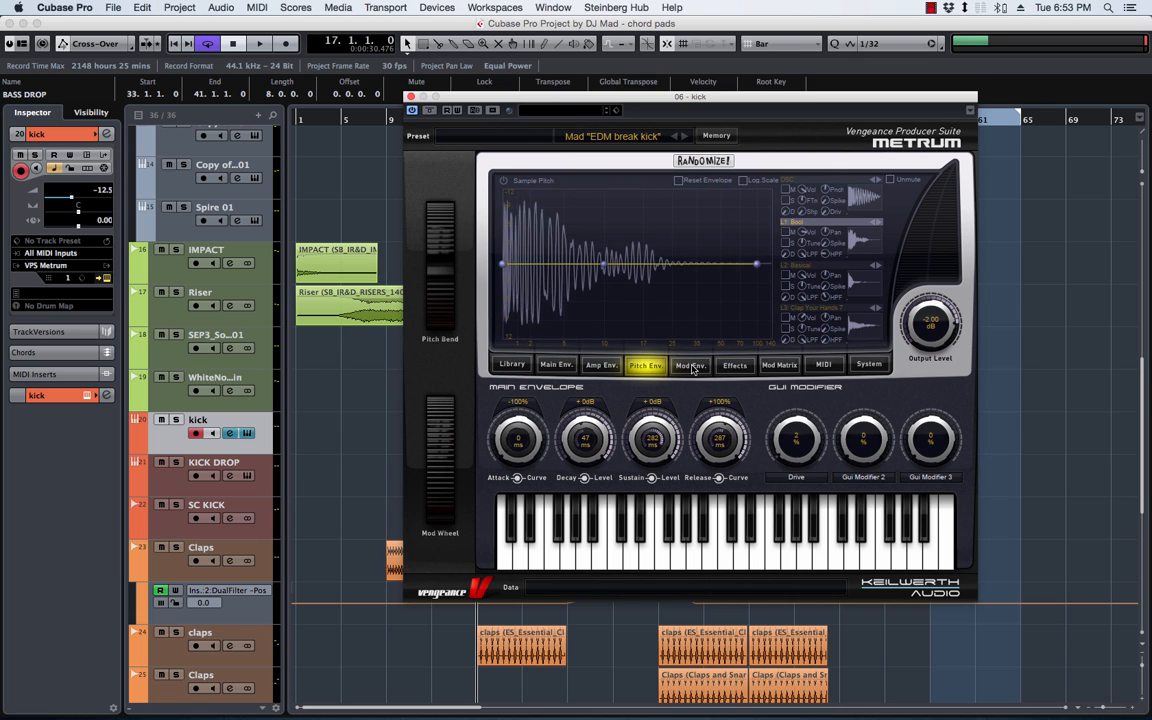
{"action": "left_click", "coordinate": [691, 366]}
{"action": "left_click", "coordinate": [735, 365]}
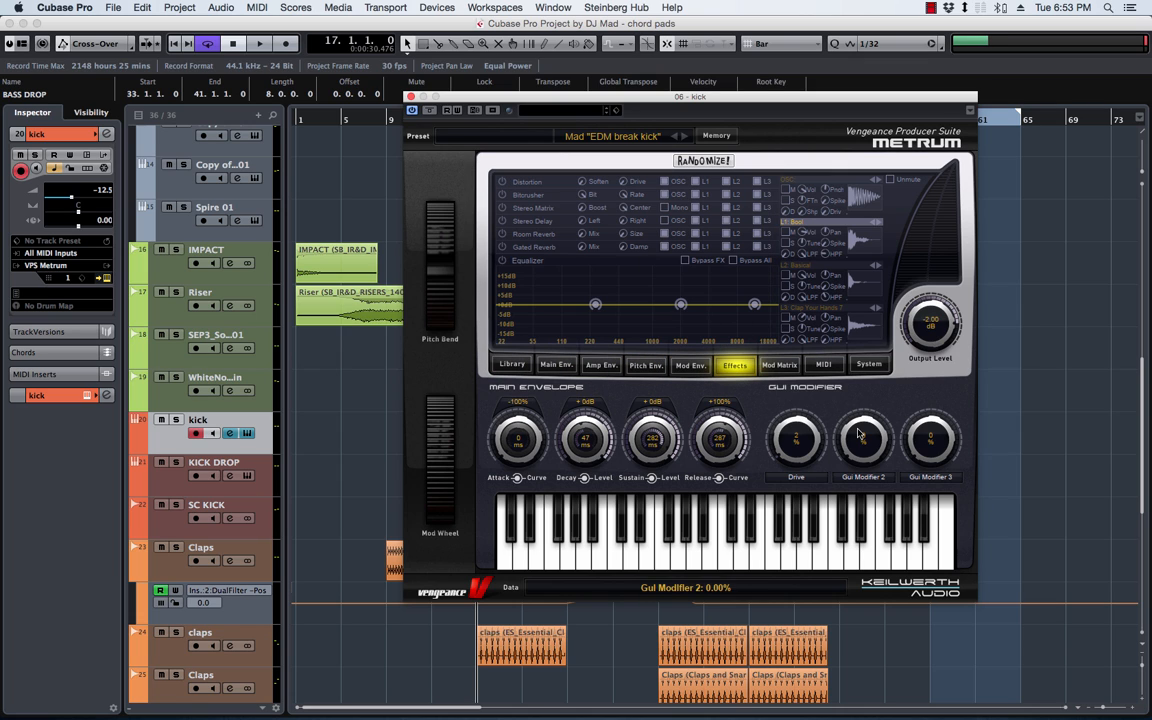
{"action": "left_click", "coordinate": [779, 365]}
{"action": "left_click", "coordinate": [823, 365]}
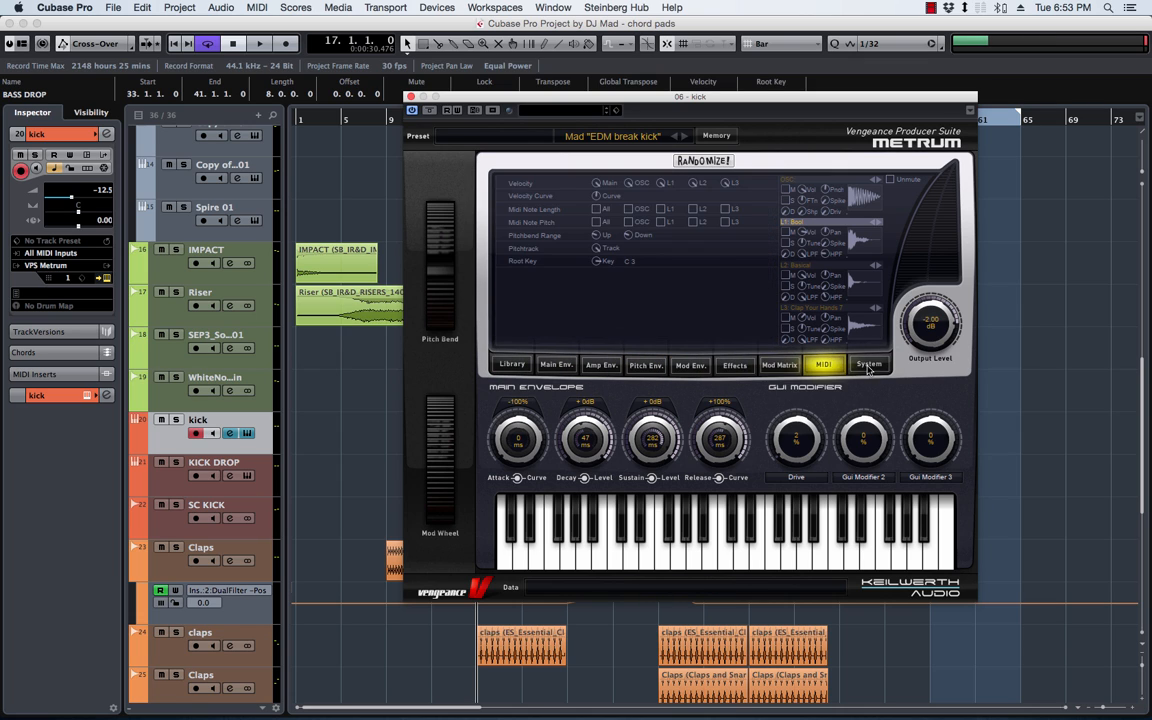
{"action": "left_click", "coordinate": [868, 366]}
{"action": "left_click", "coordinate": [823, 366]}
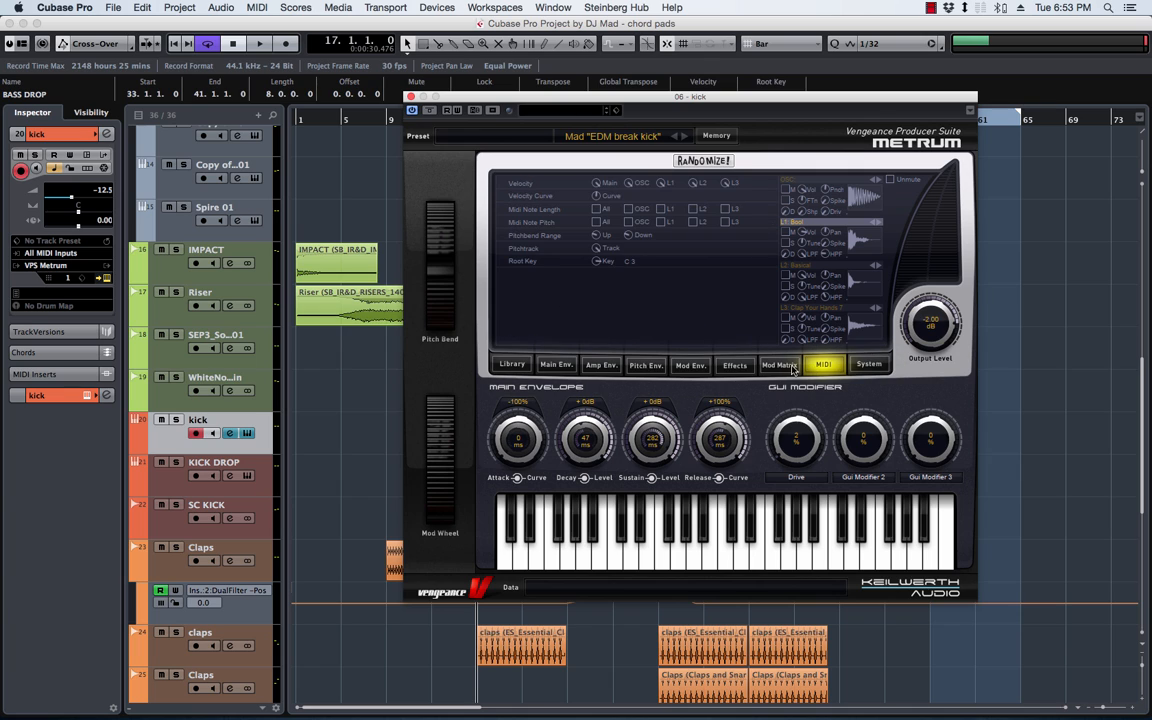
{"action": "left_click", "coordinate": [512, 364]}
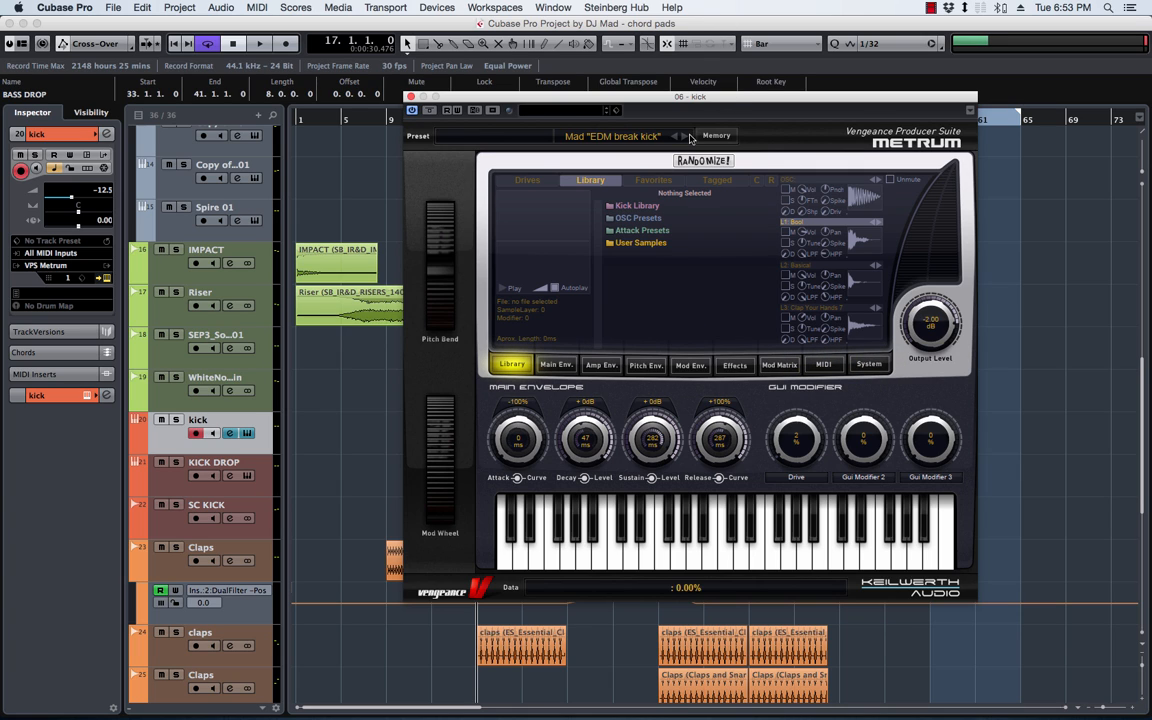
Browse the genre folders in Metrum's Kick Library and collapse the folder again
{"action": "left_click", "coordinate": [637, 205]}
{"action": "scroll", "coordinate": [615, 253], "scroll_direction": "down", "scroll_amount": 3}
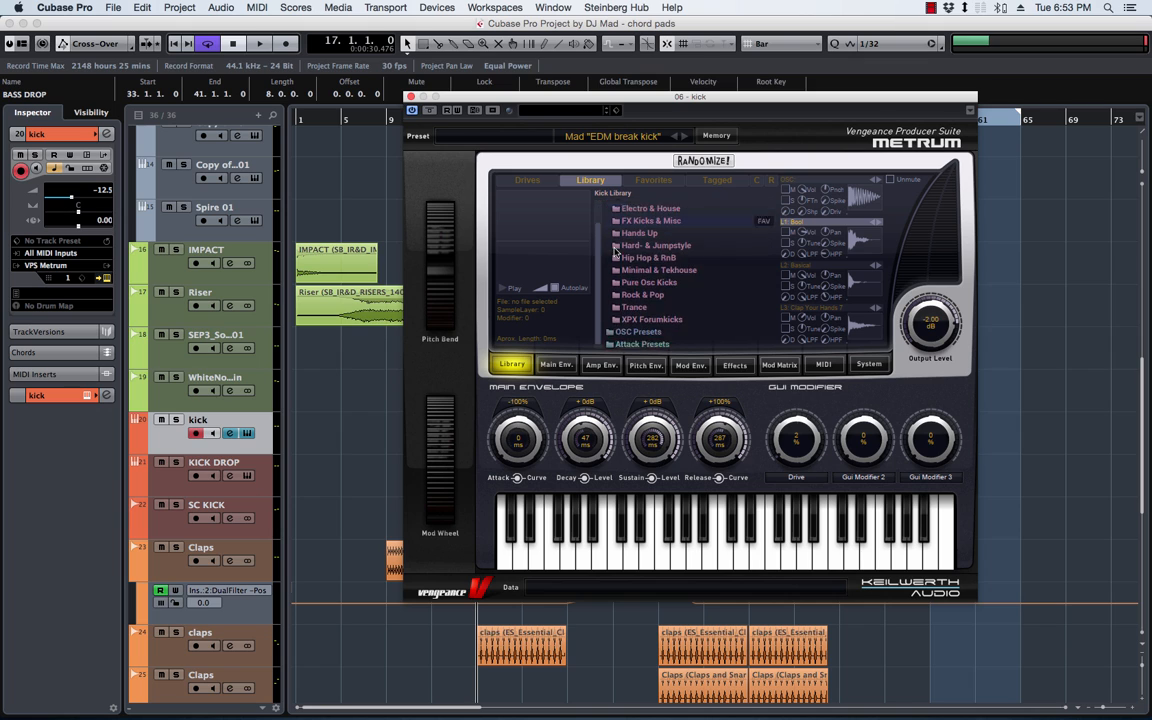
{"action": "scroll", "coordinate": [613, 235], "scroll_direction": "up", "scroll_amount": 3}
{"action": "left_click", "coordinate": [612, 206]}
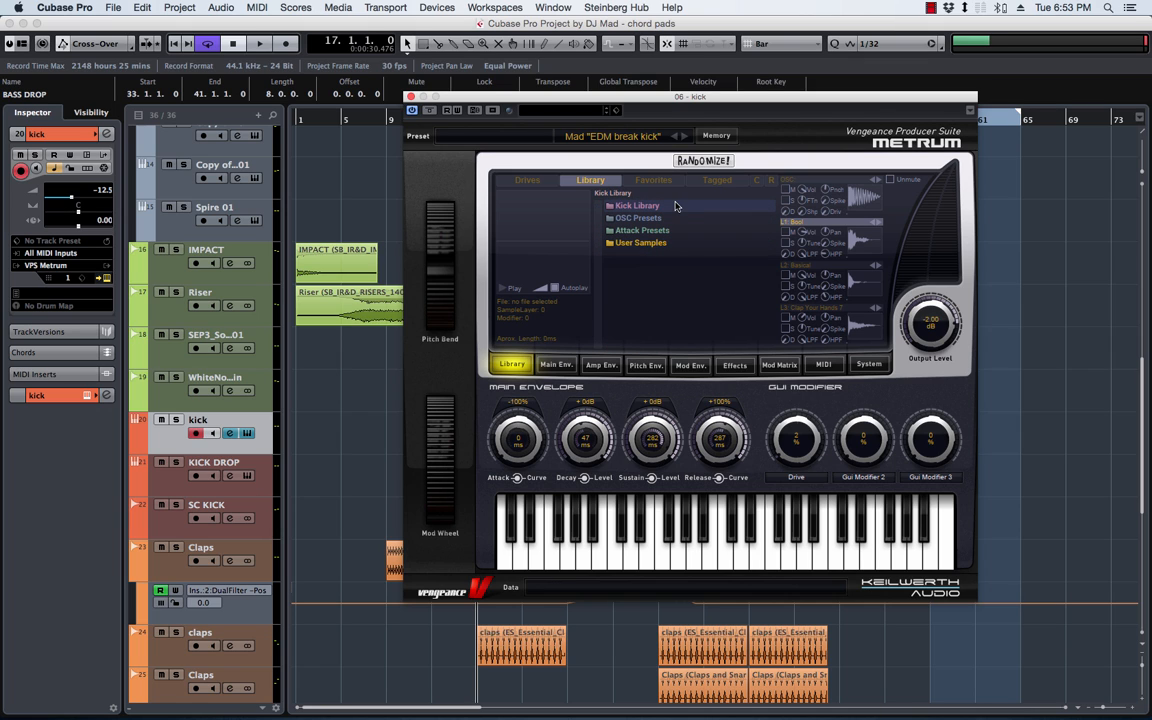
{"action": "left_click_drag", "start_coordinate": [745, 103], "coordinate": [665, 105]}
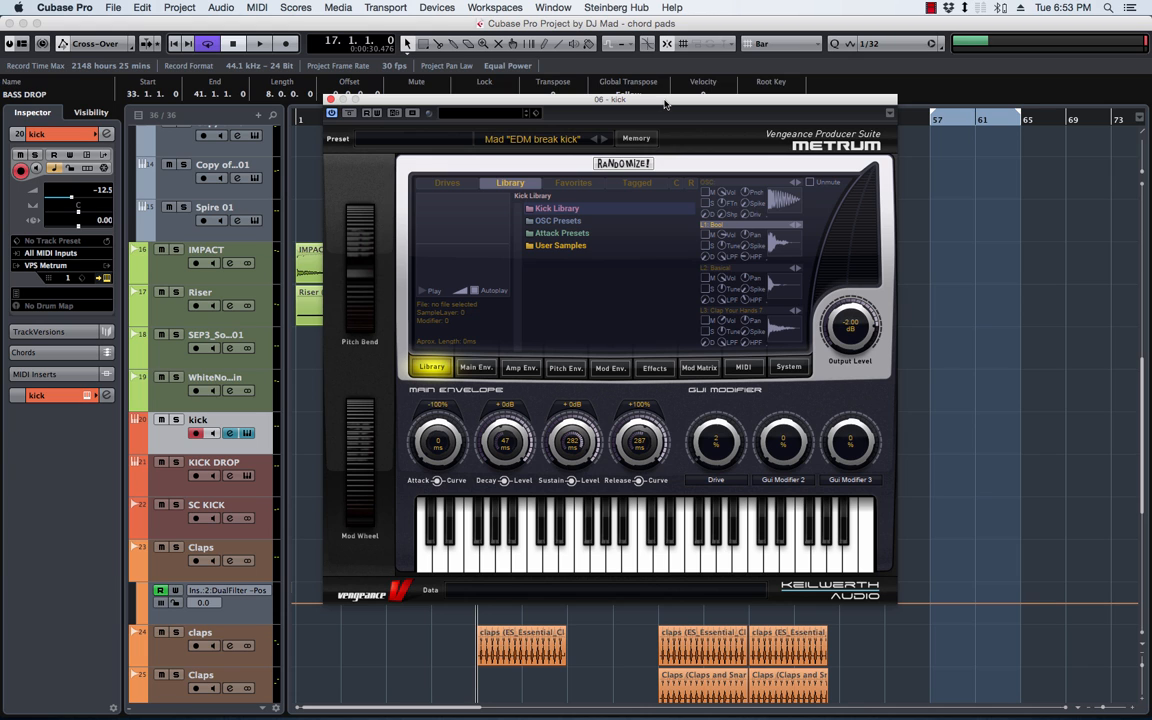
{"action": "mouse_move", "coordinate": [665, 104]}
{"action": "left_mouse_down"}
{"action": "mouse_move", "coordinate": [703, 101]}
{"action": "mouse_move", "coordinate": [687, 101]}
{"action": "left_mouse_up"}
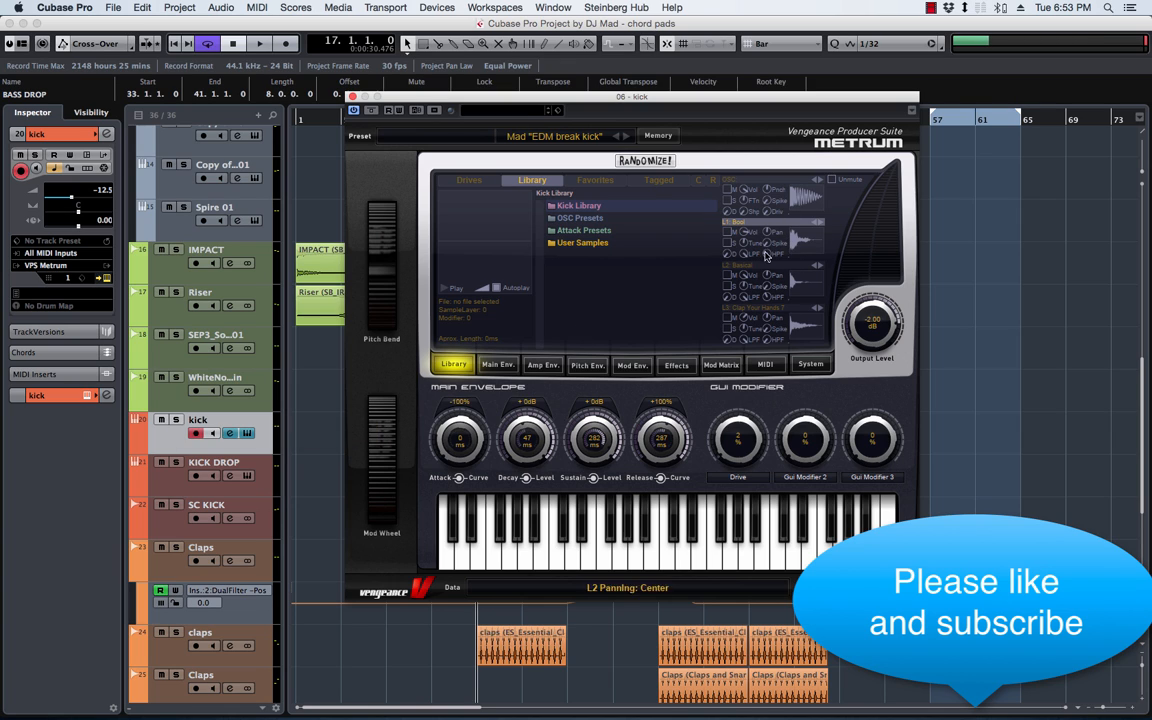
Solo the kick track, play it from bar 17, and audition Metrum's L1, L2, L3 and OSC layers one at a time
{"action": "left_click", "coordinate": [176, 421]}
{"action": "key", "text": "space"}
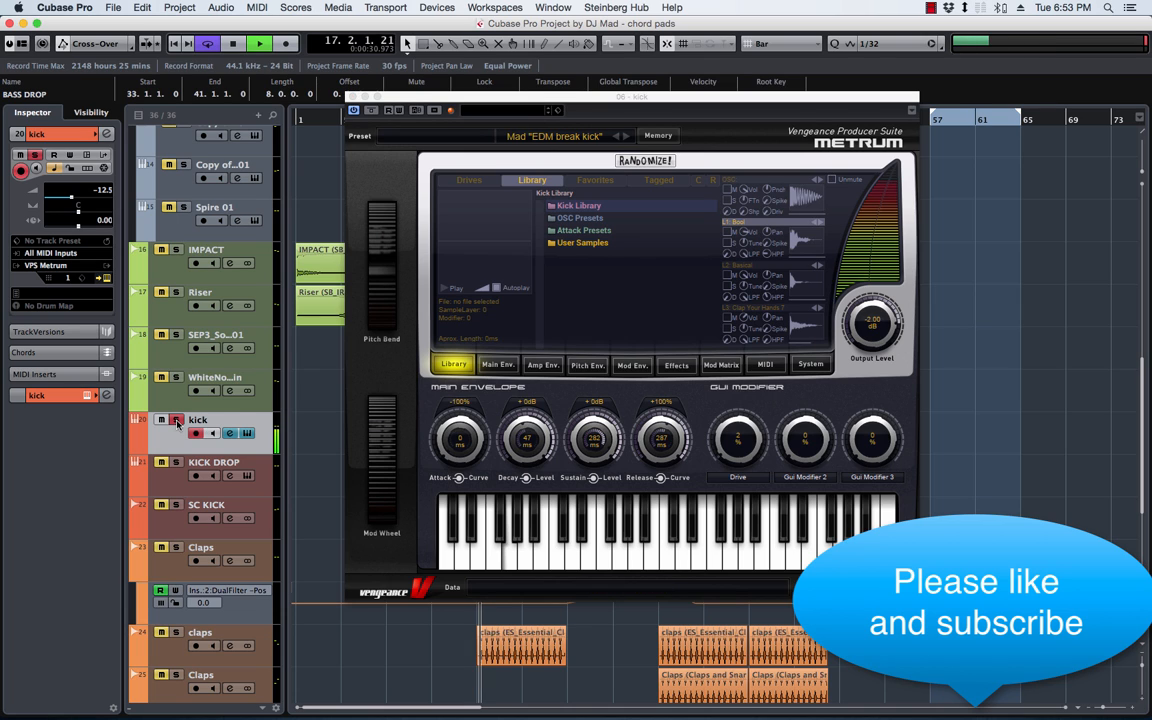
{"action": "left_click", "coordinate": [727, 245]}
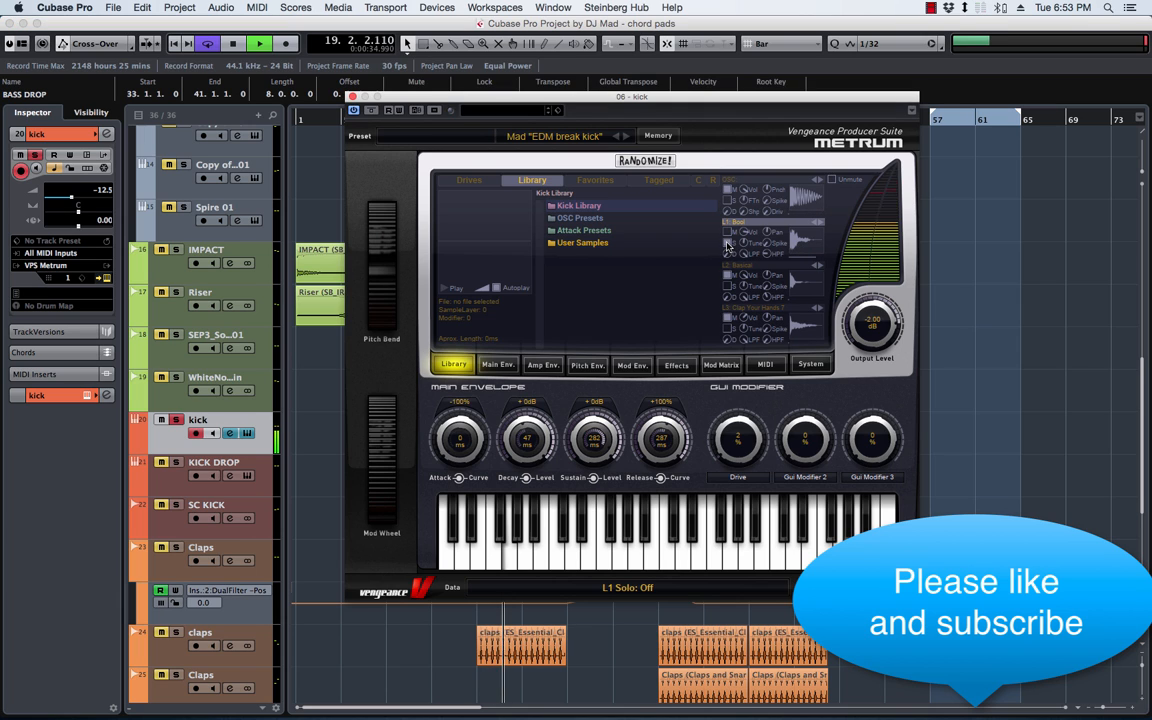
{"action": "left_click", "coordinate": [727, 245]}
{"action": "left_click", "coordinate": [727, 287]}
{"action": "left_click", "coordinate": [727, 287]}
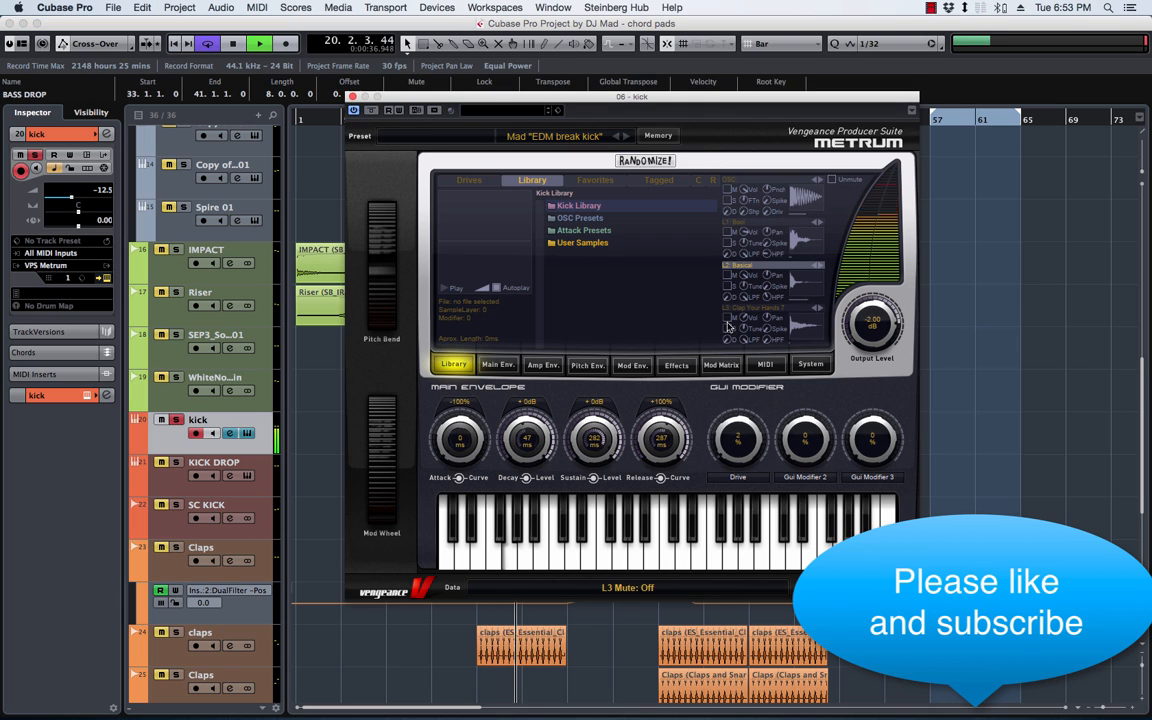
{"action": "left_click", "coordinate": [728, 329]}
{"action": "left_click", "coordinate": [728, 329]}
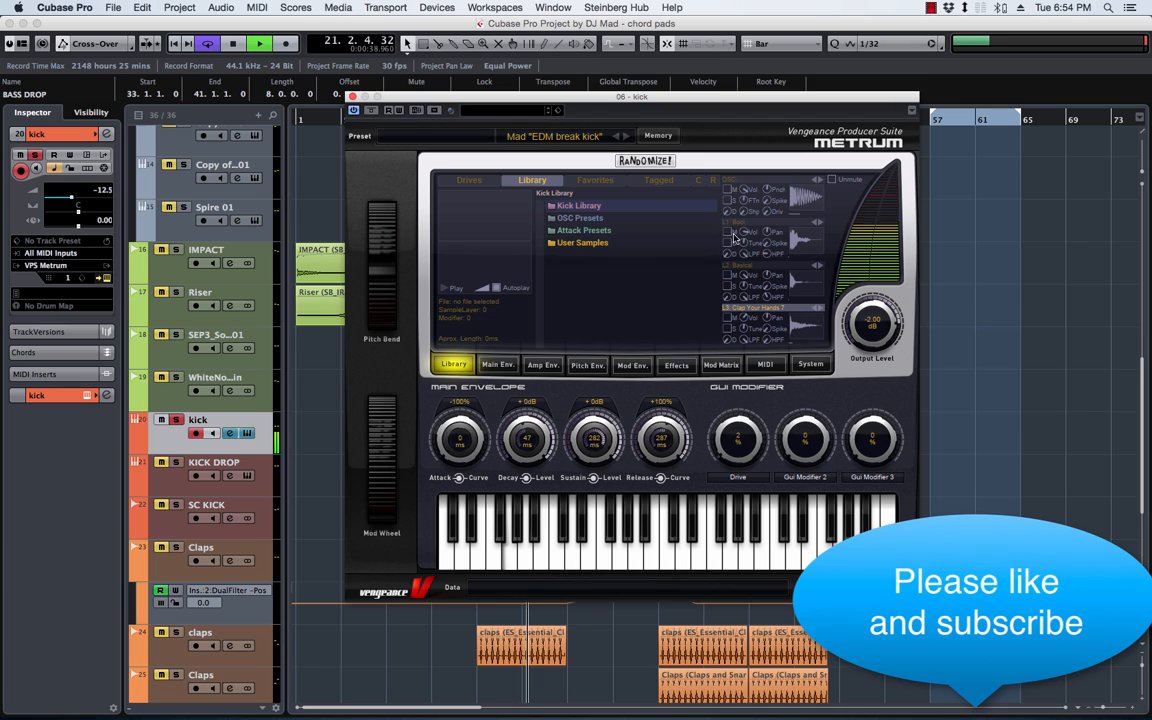
{"action": "left_click", "coordinate": [727, 201]}
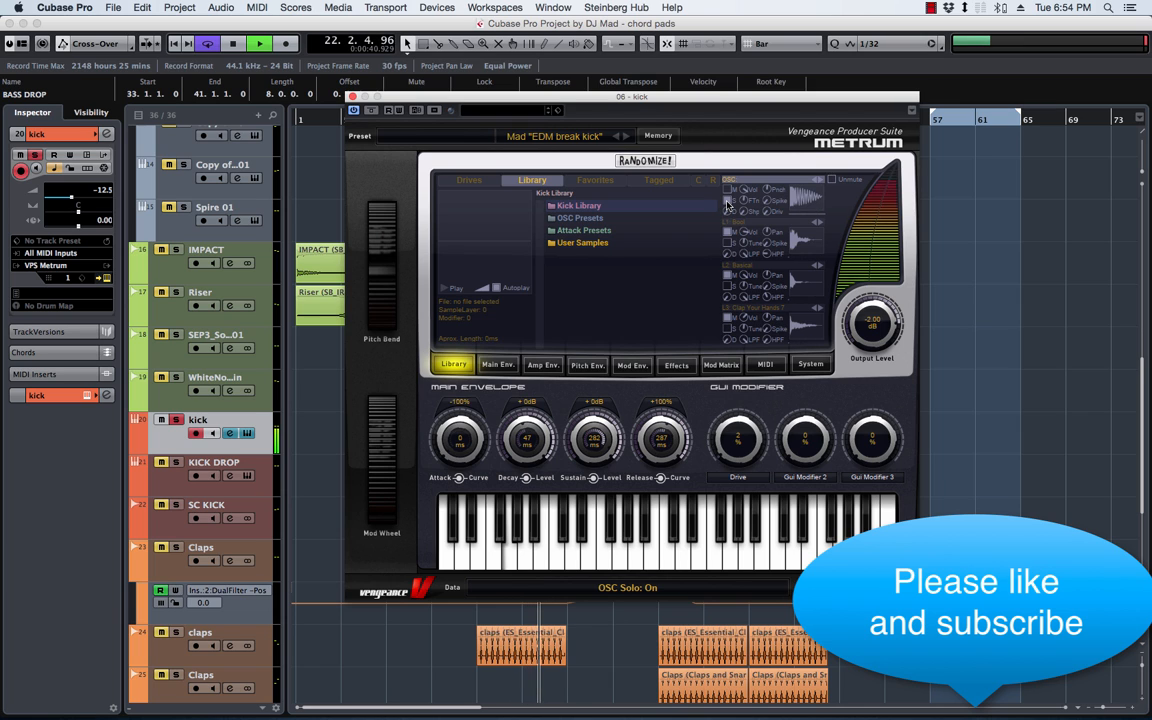
{"action": "left_click", "coordinate": [727, 202]}
Clear the kick track's solo, stop playback and close the Metrum window
{"action": "left_click", "coordinate": [176, 420]}
{"action": "key", "text": "space"}
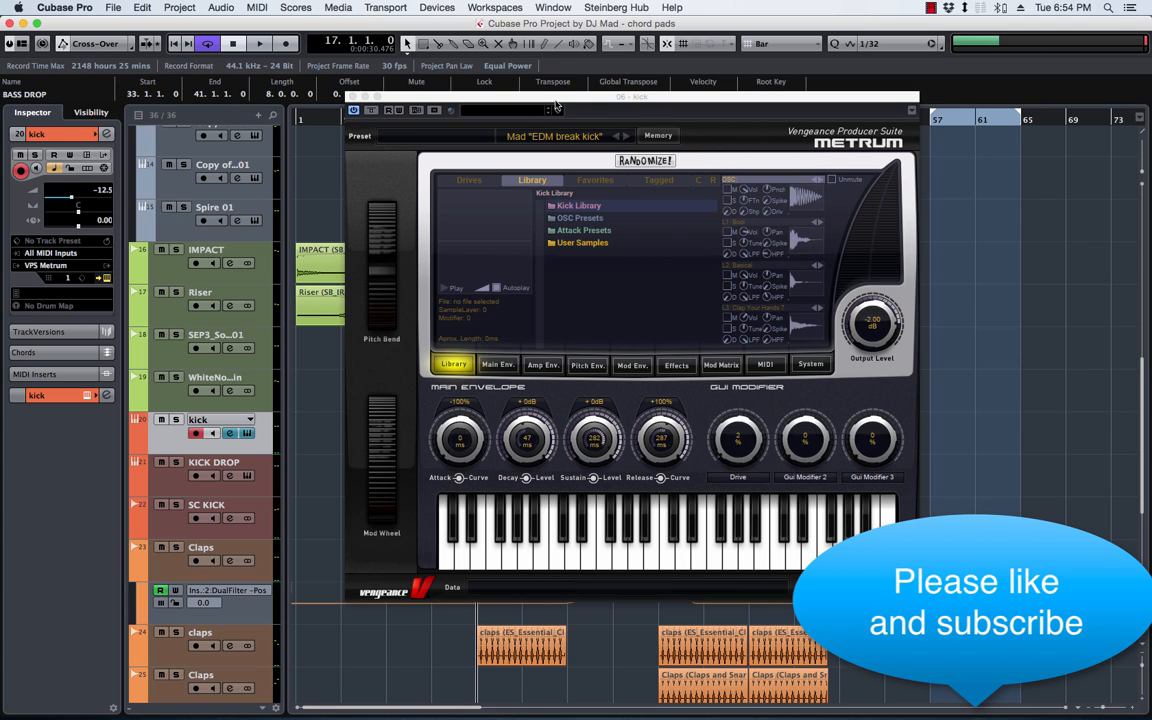
{"action": "left_click", "coordinate": [352, 97]}
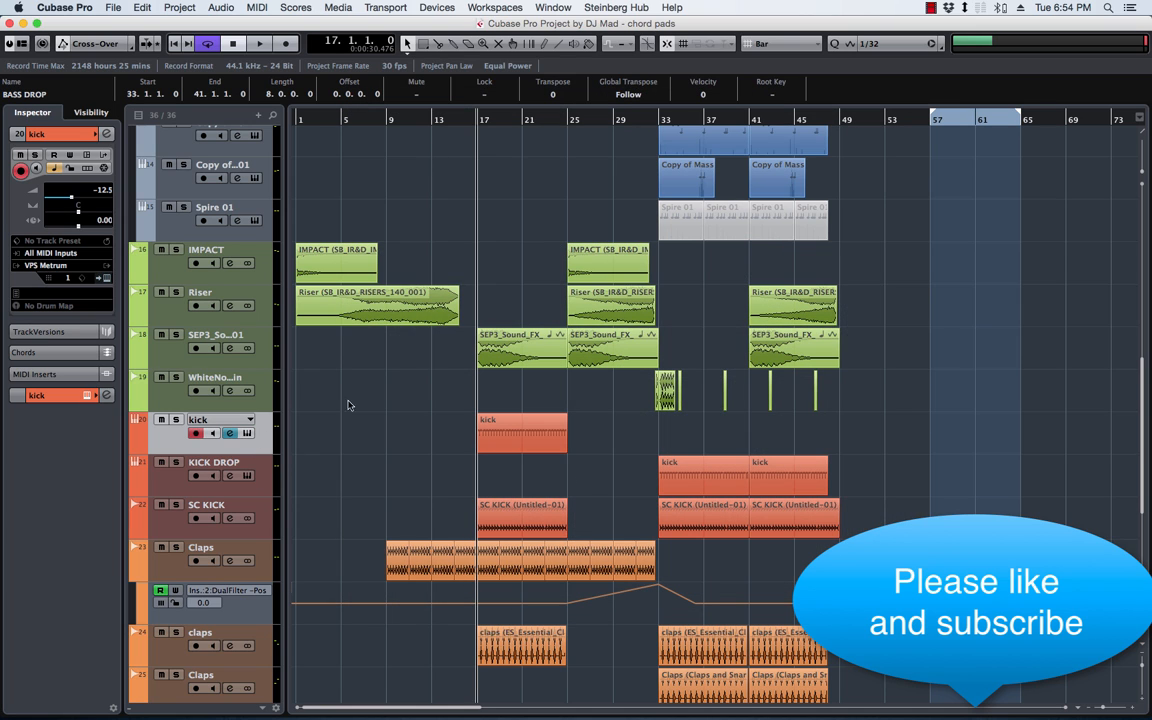
Select the KICK DROP track and place the project cursor at bar 33
{"action": "left_click", "coordinate": [675, 472]}
{"action": "left_click", "coordinate": [499, 478]}
{"action": "left_click", "coordinate": [240, 490]}
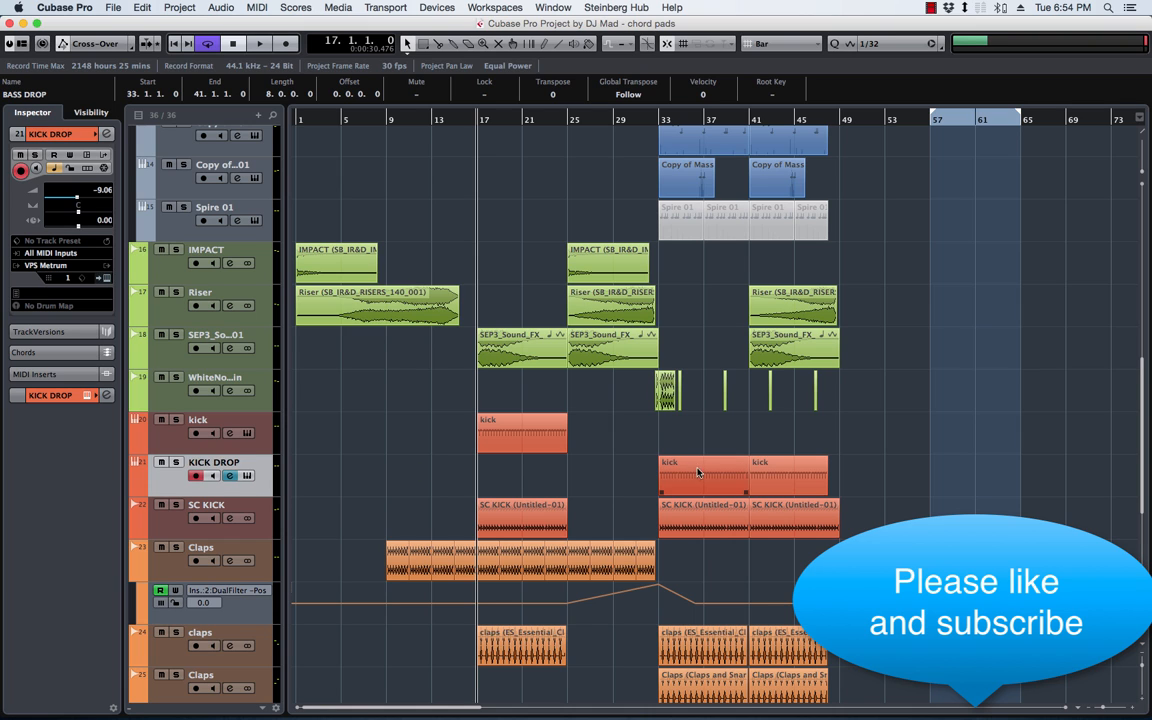
{"action": "left_click", "coordinate": [657, 200]}
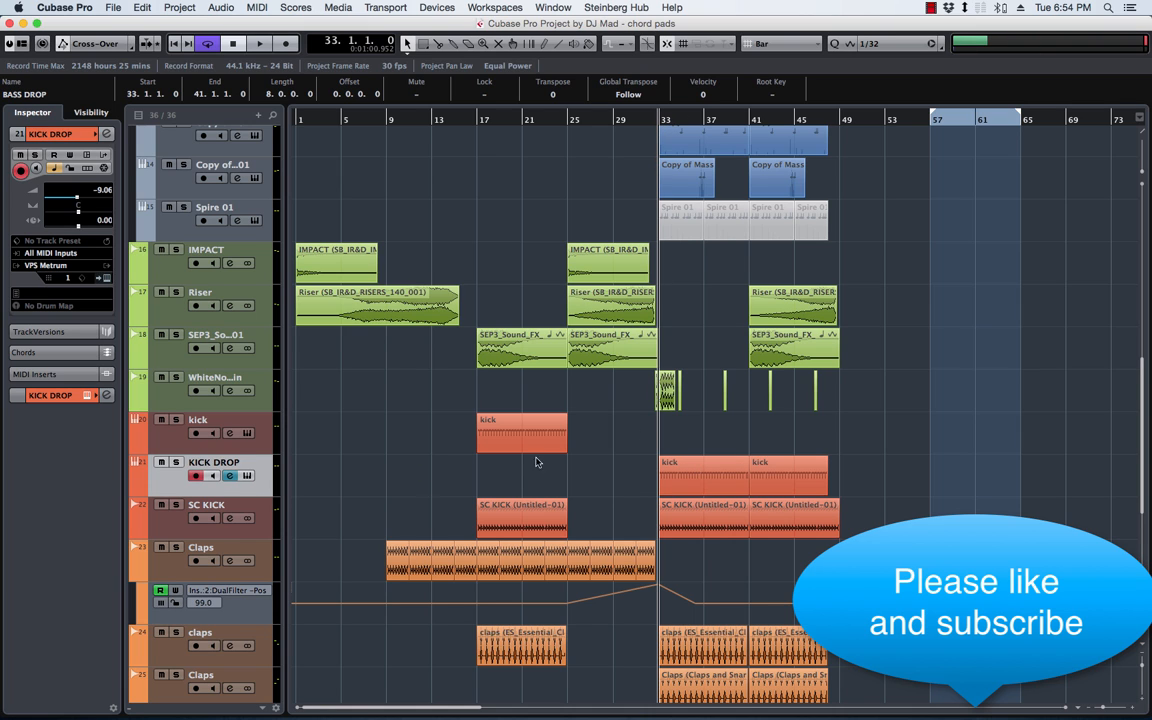
Open the KICK DROP track's Metrum instrument, compare its main and amp envelopes, and close the window
{"action": "left_click", "coordinate": [106, 277]}
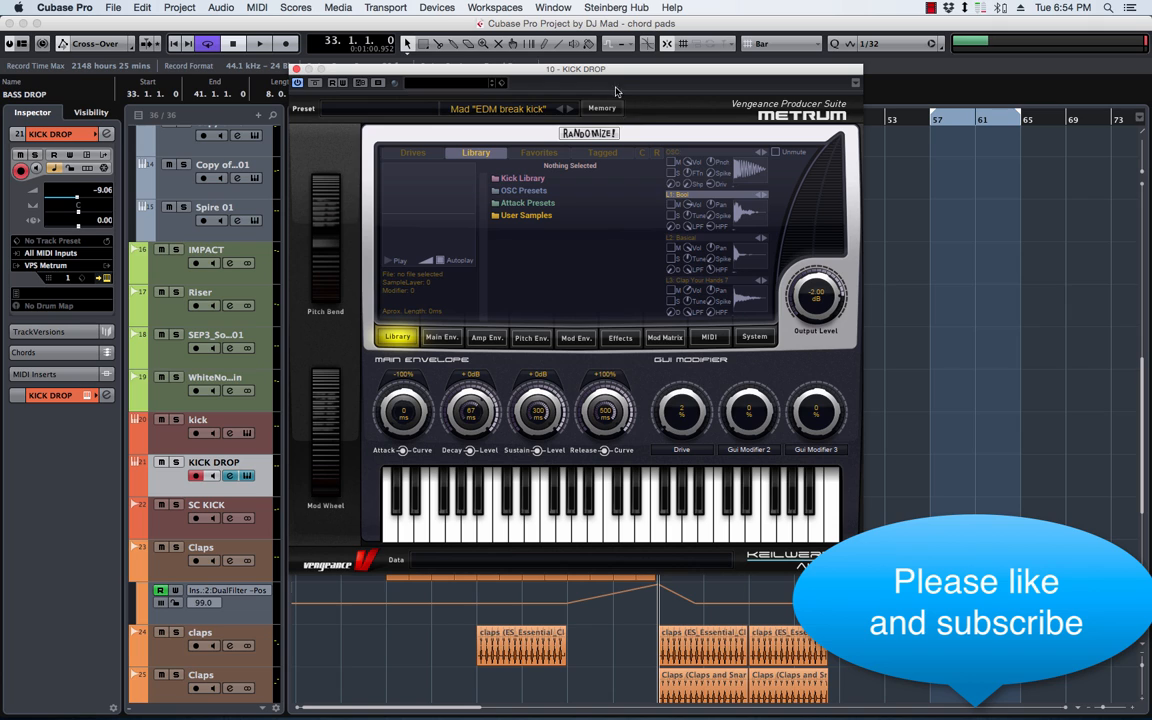
{"action": "left_click", "coordinate": [487, 337]}
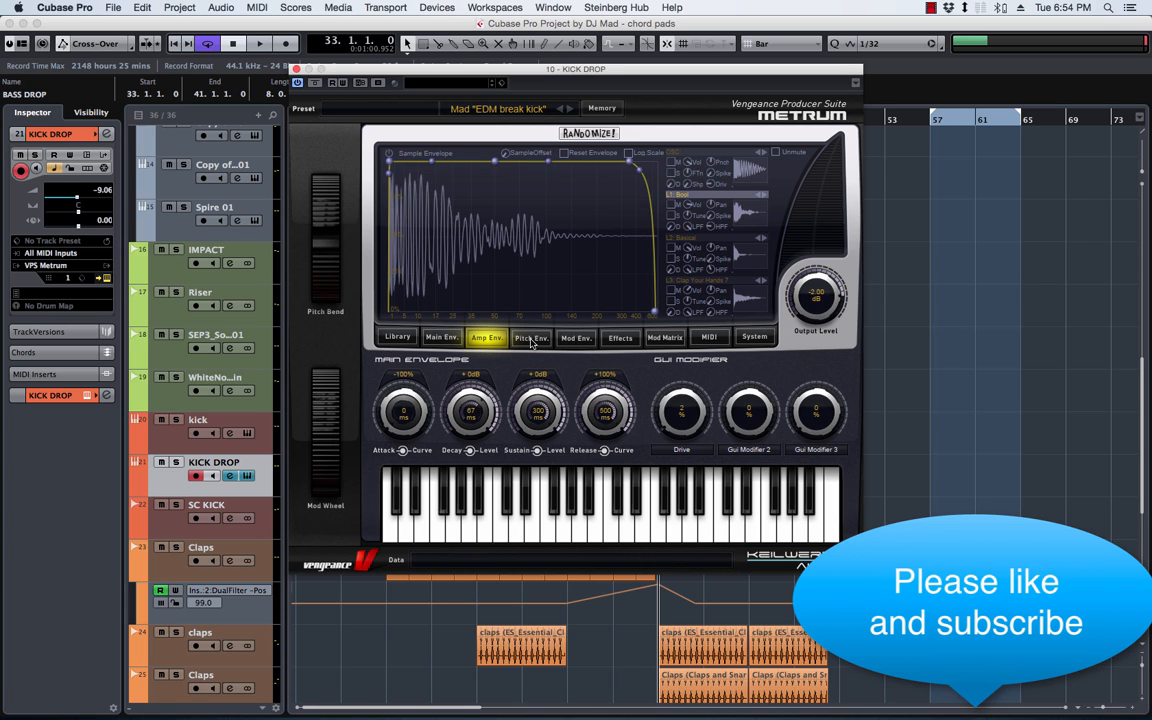
{"action": "left_click", "coordinate": [442, 340]}
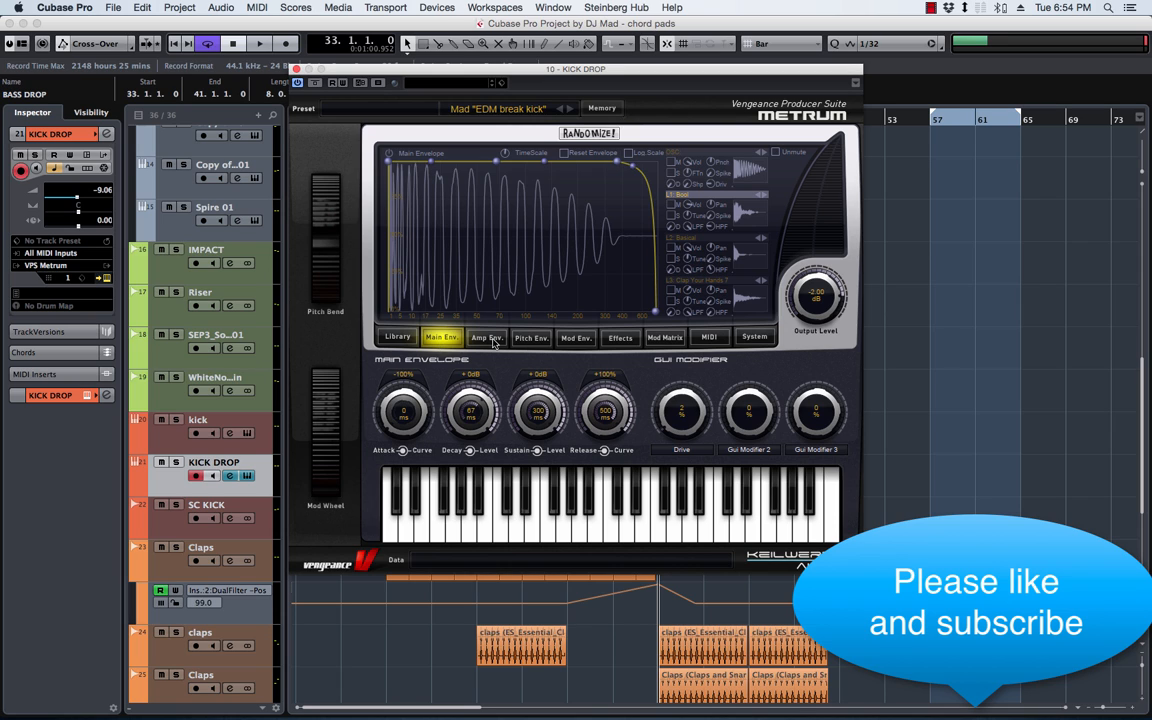
{"action": "left_click", "coordinate": [489, 339]}
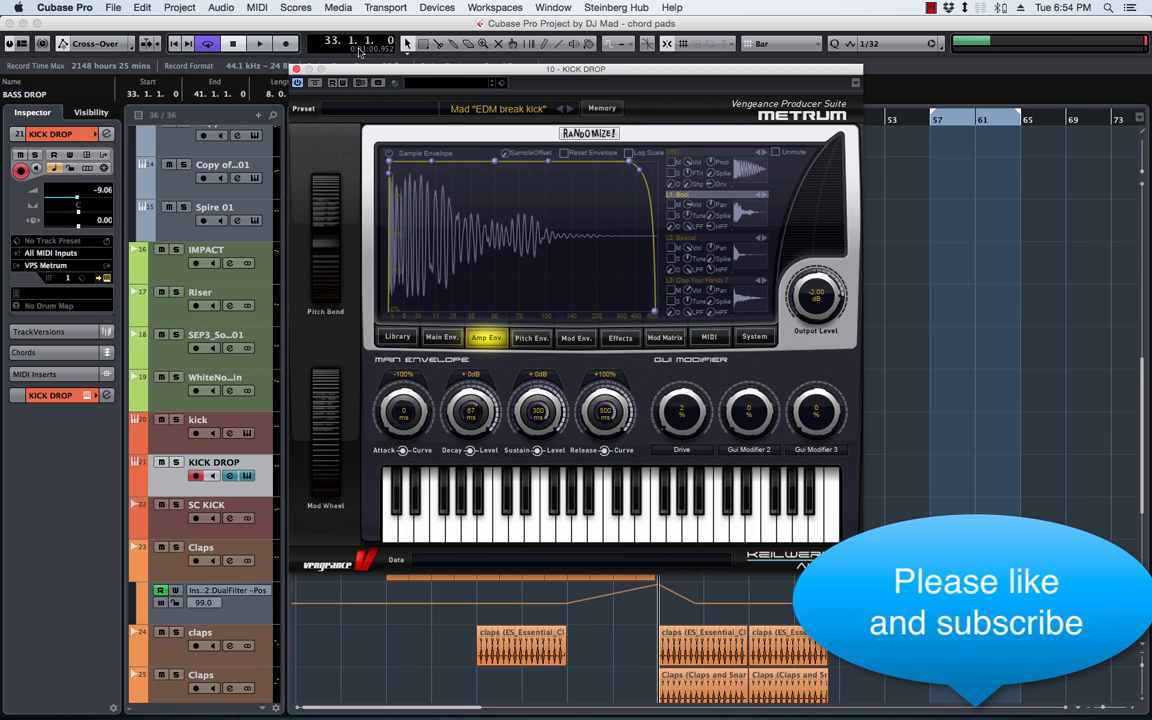
{"action": "left_click", "coordinate": [296, 70]}
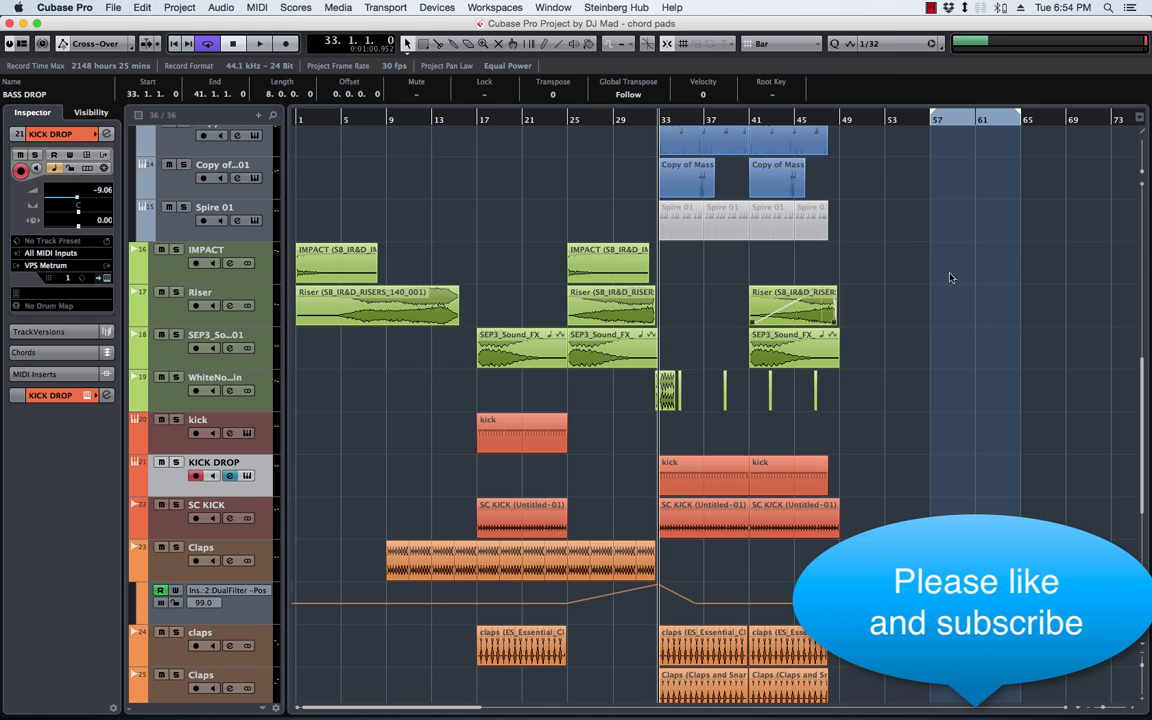
Search for TUBE among the effects and insert DaTube in the first insert slot of the KICK DROP channel
{"action": "left_click_drag", "start_coordinate": [1151, 95], "coordinate": [551, 87]}
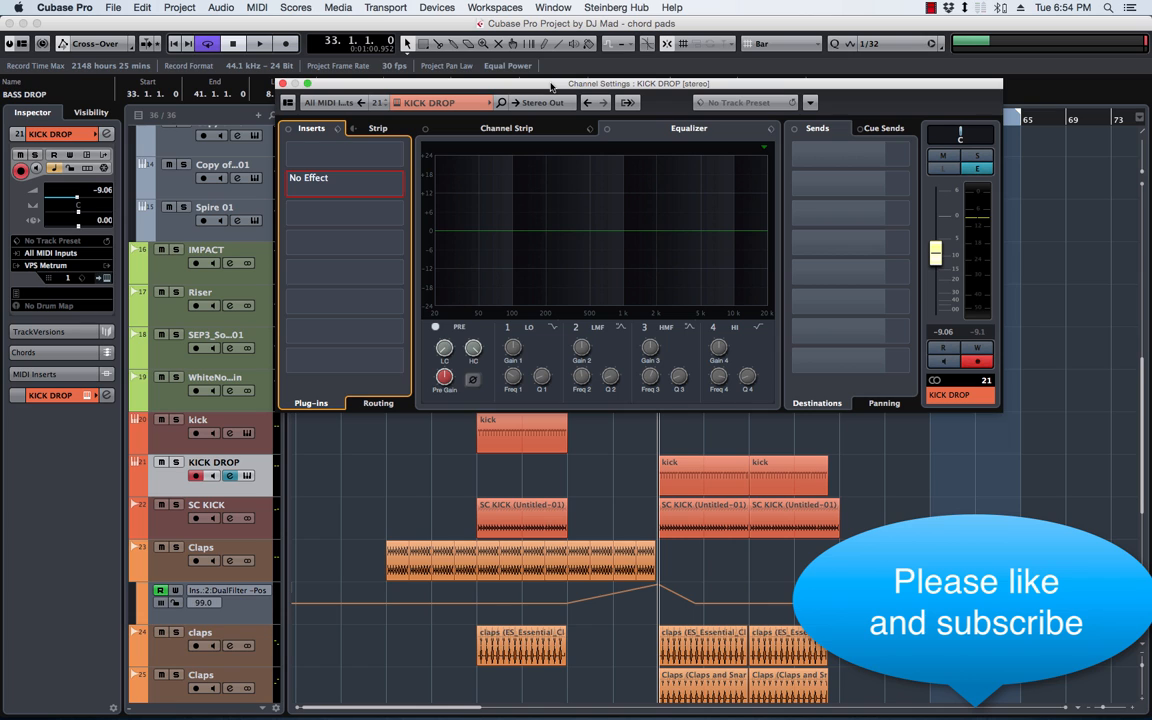
{"action": "left_click", "coordinate": [401, 158]}
{"action": "type", "text": "TUBE"}
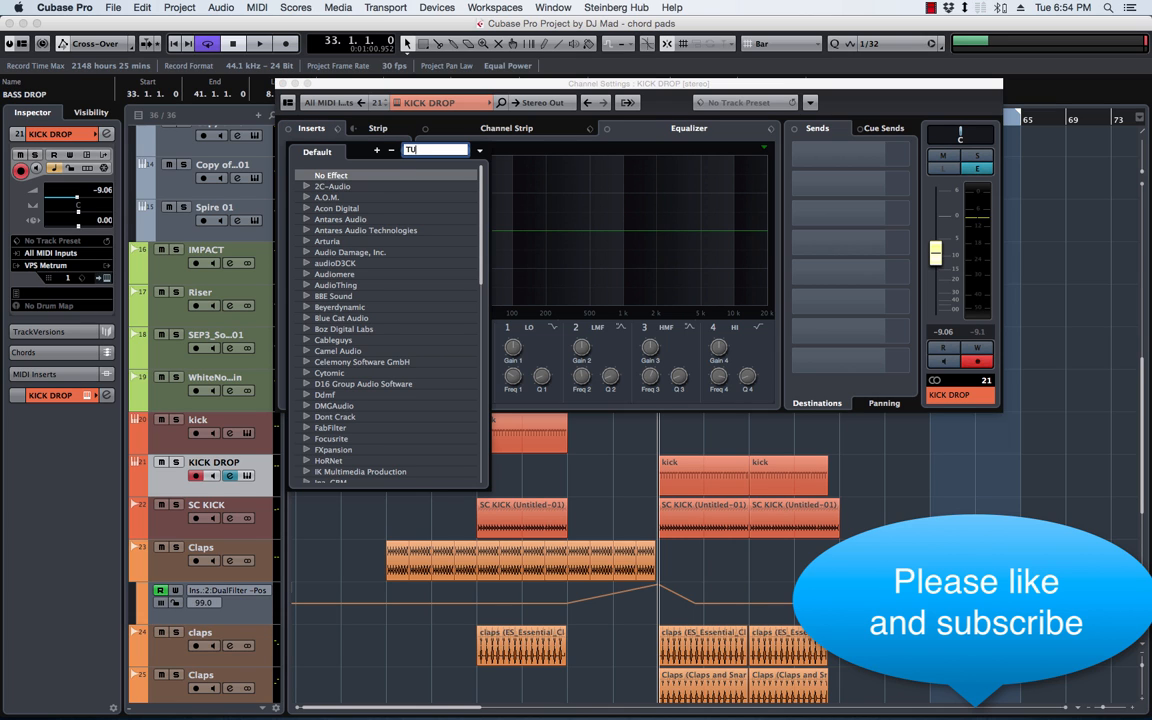
{"action": "left_click", "coordinate": [480, 148]}
{"action": "left_click", "coordinate": [500, 177]}
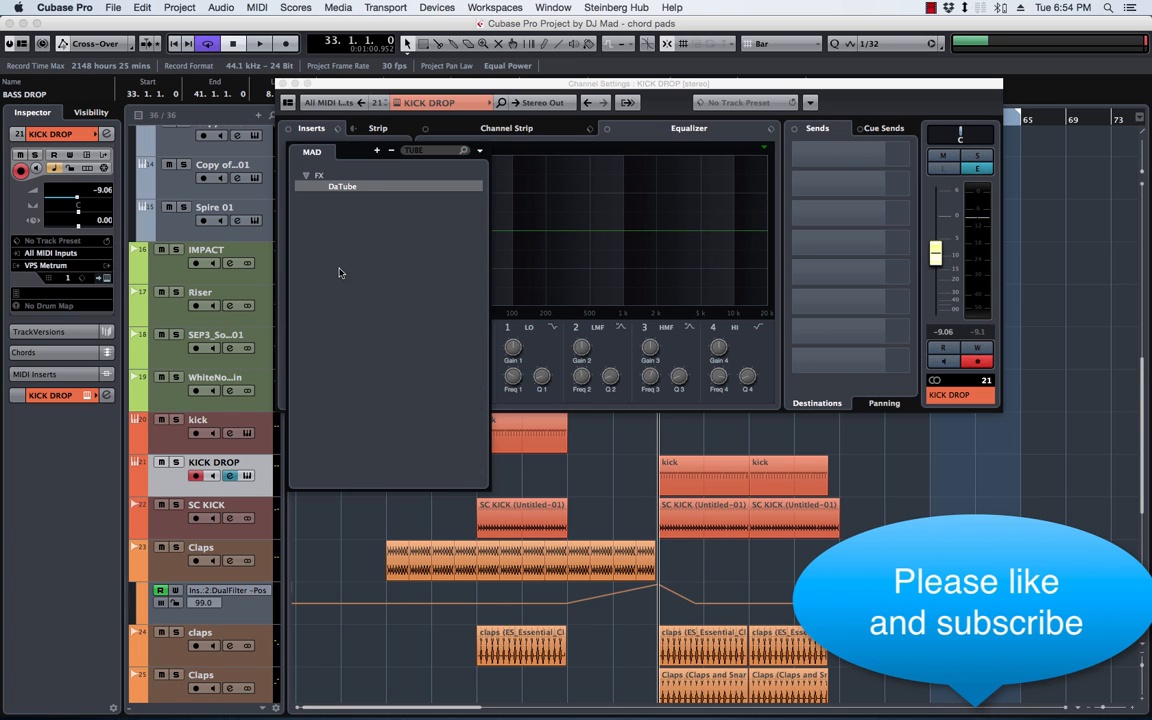
{"action": "left_click", "coordinate": [340, 186]}
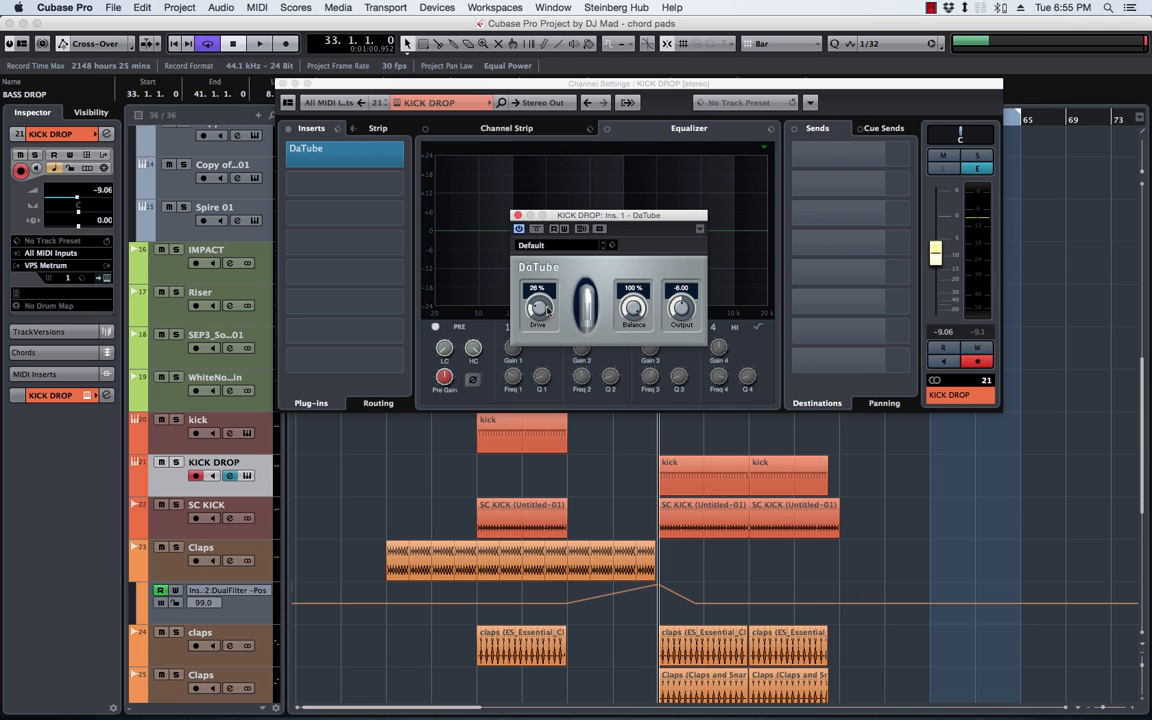
Set DaTube's drive to 38% and audition the soloed KICK DROP with the effect bypassed and active, ending with solo and playback off
{"action": "left_click_drag", "start_coordinate": [546, 311], "coordinate": [550, 298]}
{"action": "key", "text": "space"}
{"action": "left_click", "coordinate": [976, 157]}
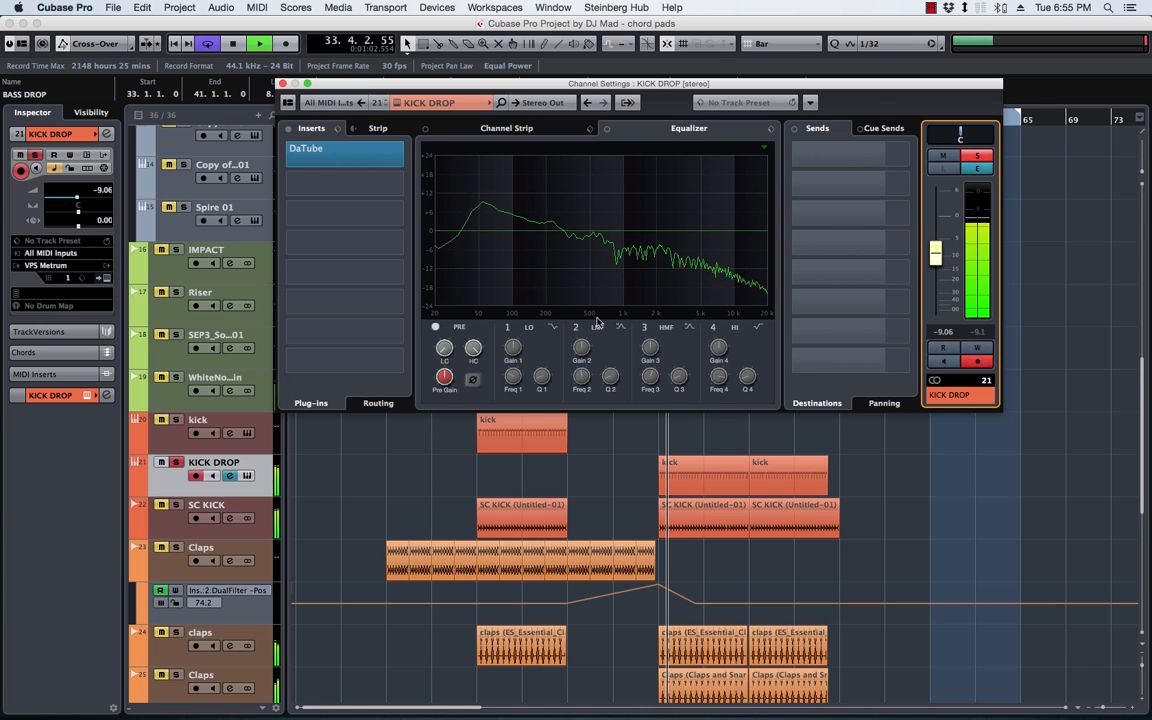
{"action": "left_click_drag", "start_coordinate": [519, 78], "coordinate": [583, 327]}
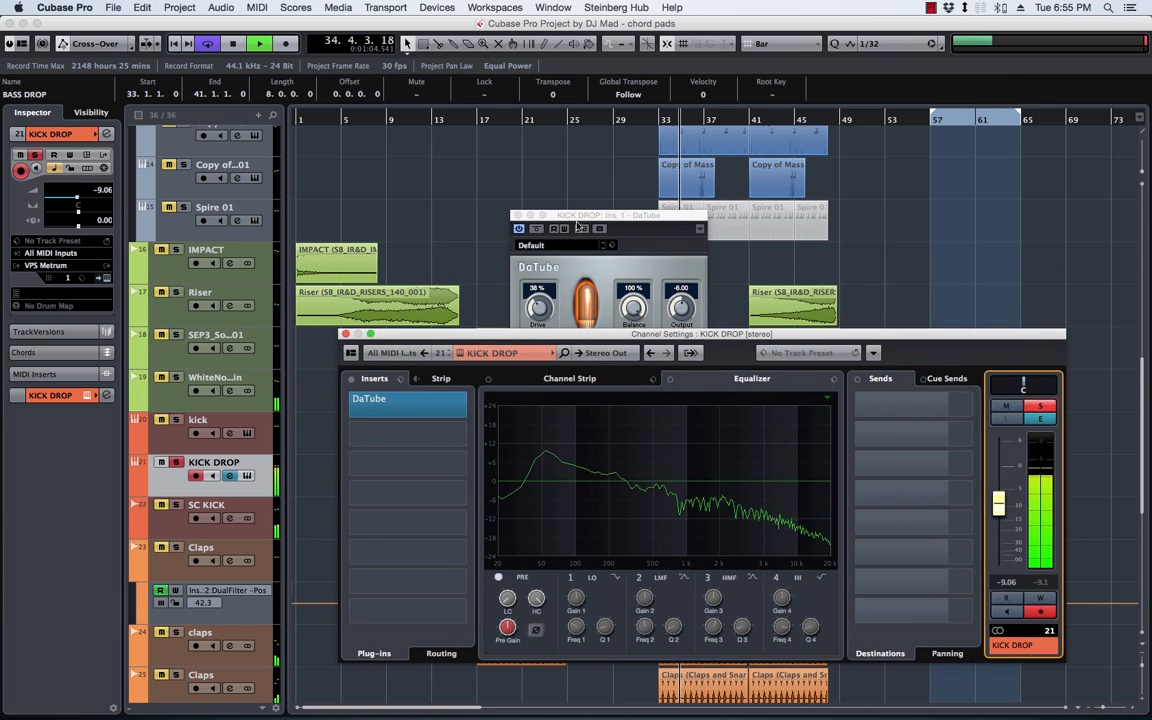
{"action": "left_click_drag", "start_coordinate": [600, 215], "coordinate": [571, 170]}
{"action": "left_click", "coordinate": [507, 191]}
{"action": "left_click", "coordinate": [507, 189]}
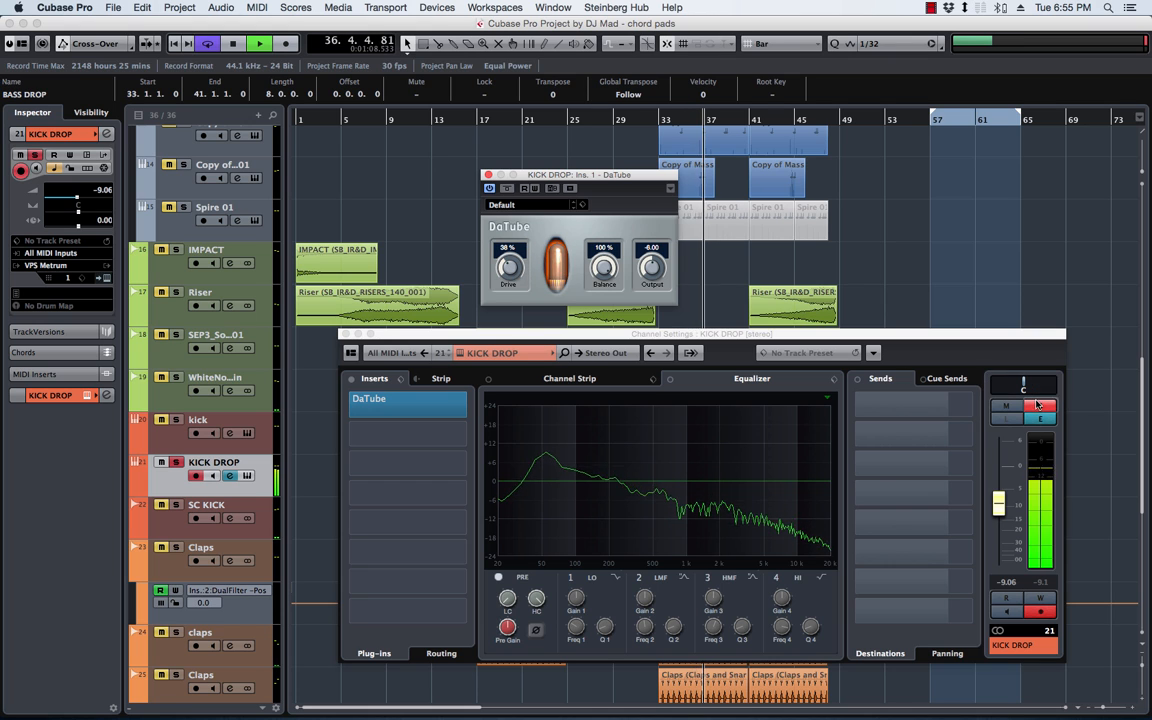
{"action": "left_click", "coordinate": [990, 383]}
{"action": "key", "text": "space"}
Move the plug-in and channel windows clear of the arrangement, and close both DaTube and the KICK DROP channel settings
{"action": "left_click_drag", "start_coordinate": [583, 177], "coordinate": [513, 147]}
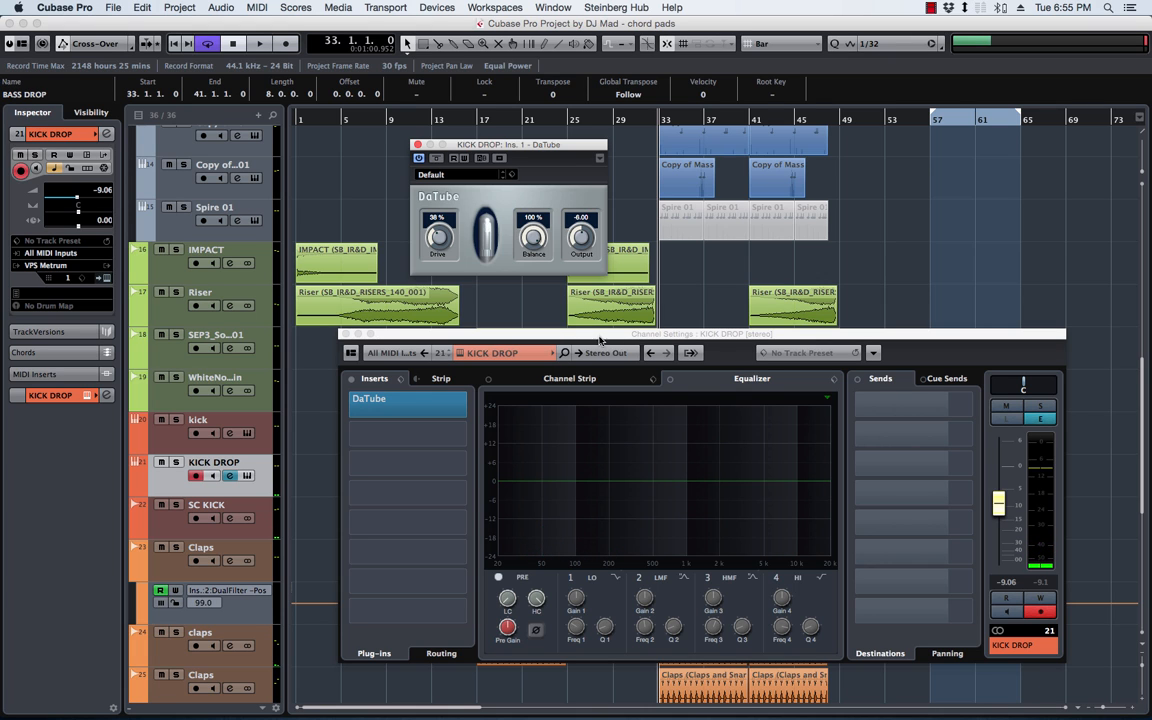
{"action": "left_click_drag", "start_coordinate": [545, 334], "coordinate": [502, 306]}
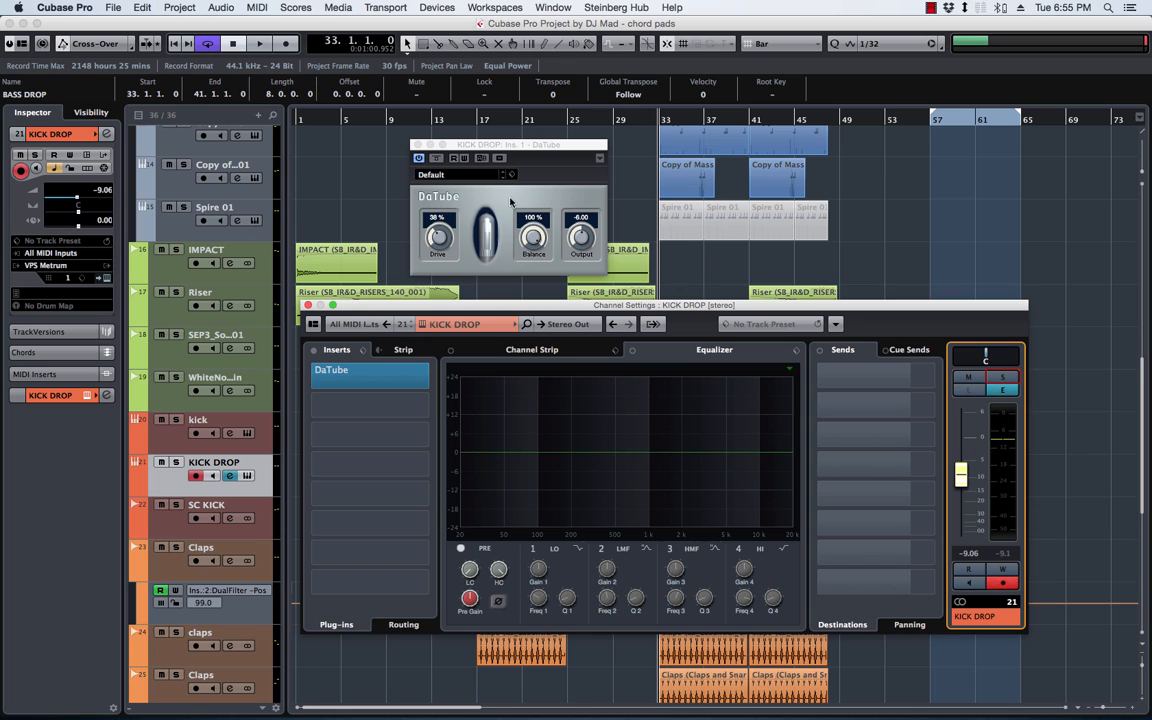
{"action": "left_click_drag", "start_coordinate": [506, 147], "coordinate": [471, 139]}
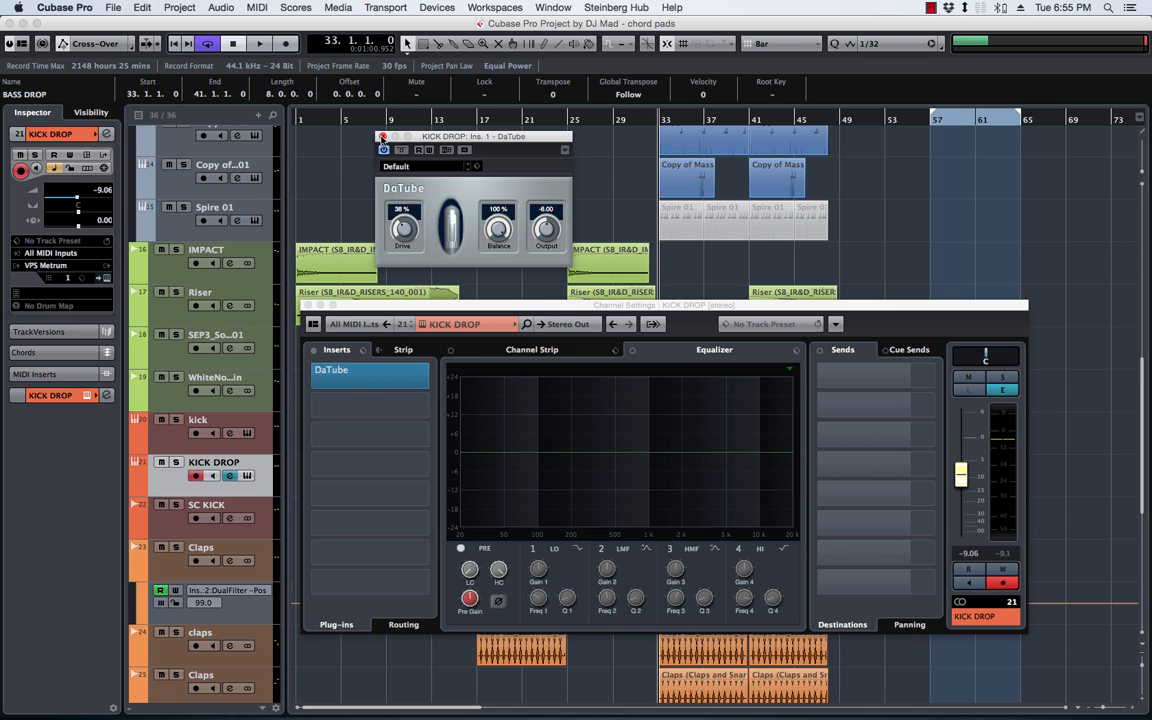
{"action": "left_click", "coordinate": [381, 136]}
{"action": "left_click_drag", "start_coordinate": [565, 310], "coordinate": [566, 203]}
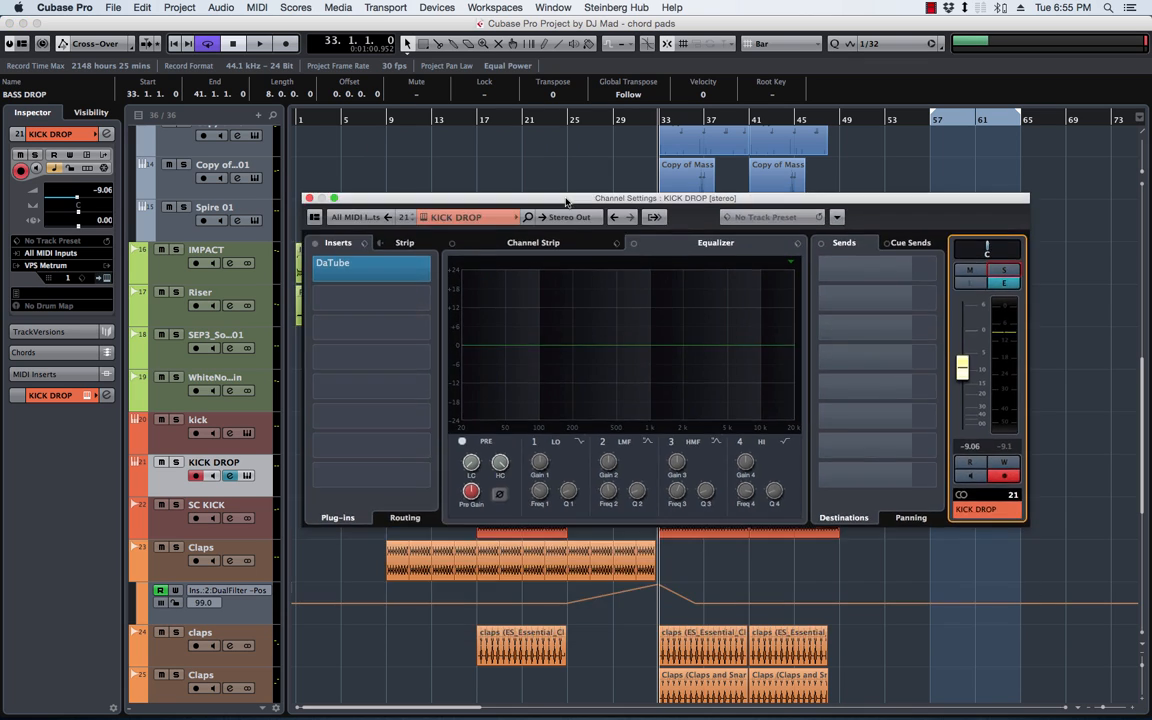
{"action": "left_click_drag", "start_coordinate": [431, 199], "coordinate": [431, 153]}
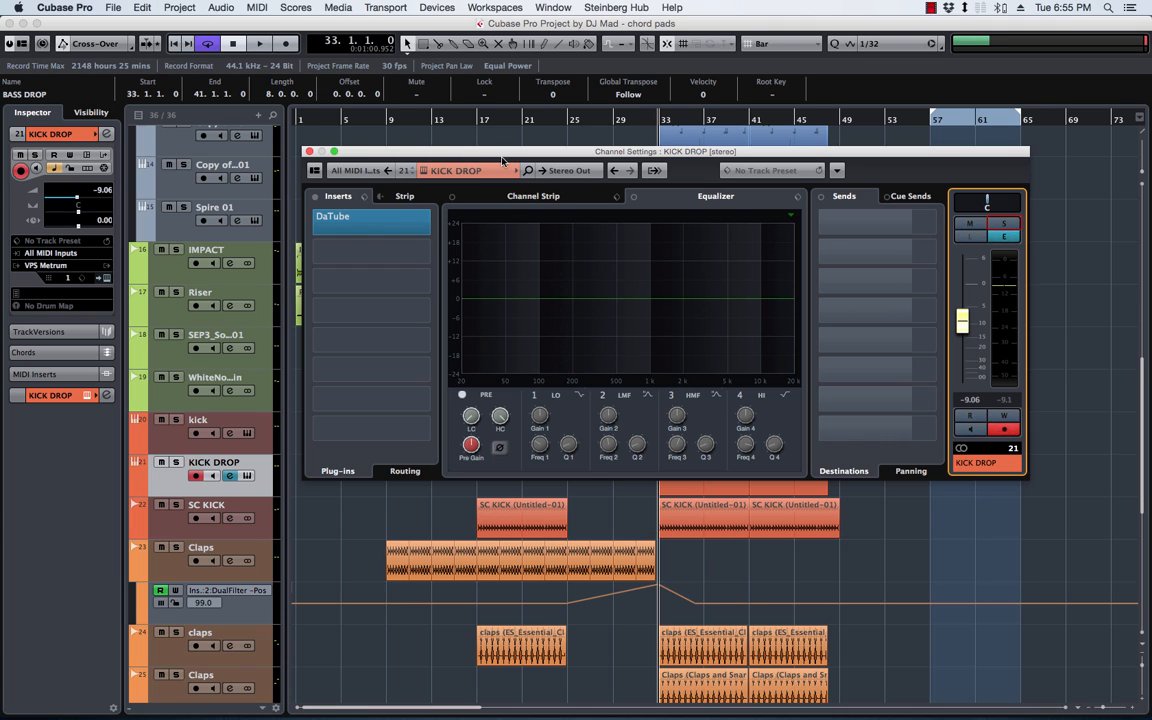
{"action": "left_click", "coordinate": [309, 152]}
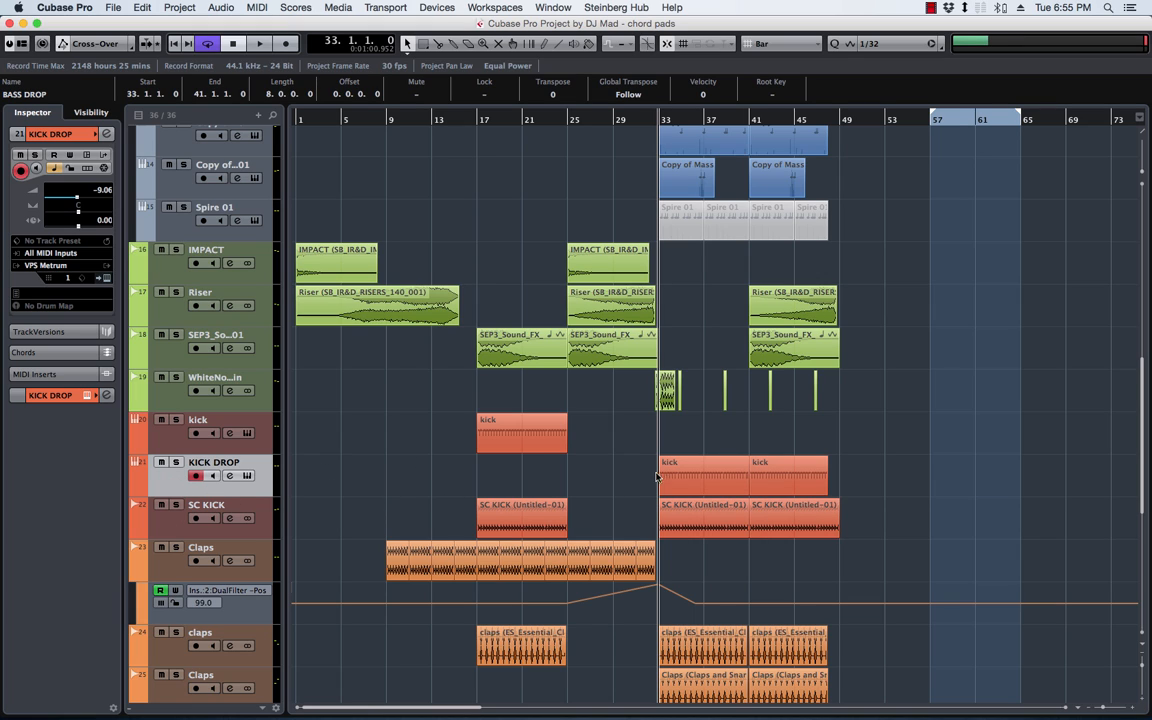
Select the SC KICK track below KICK DROP
{"action": "left_click", "coordinate": [210, 510]}
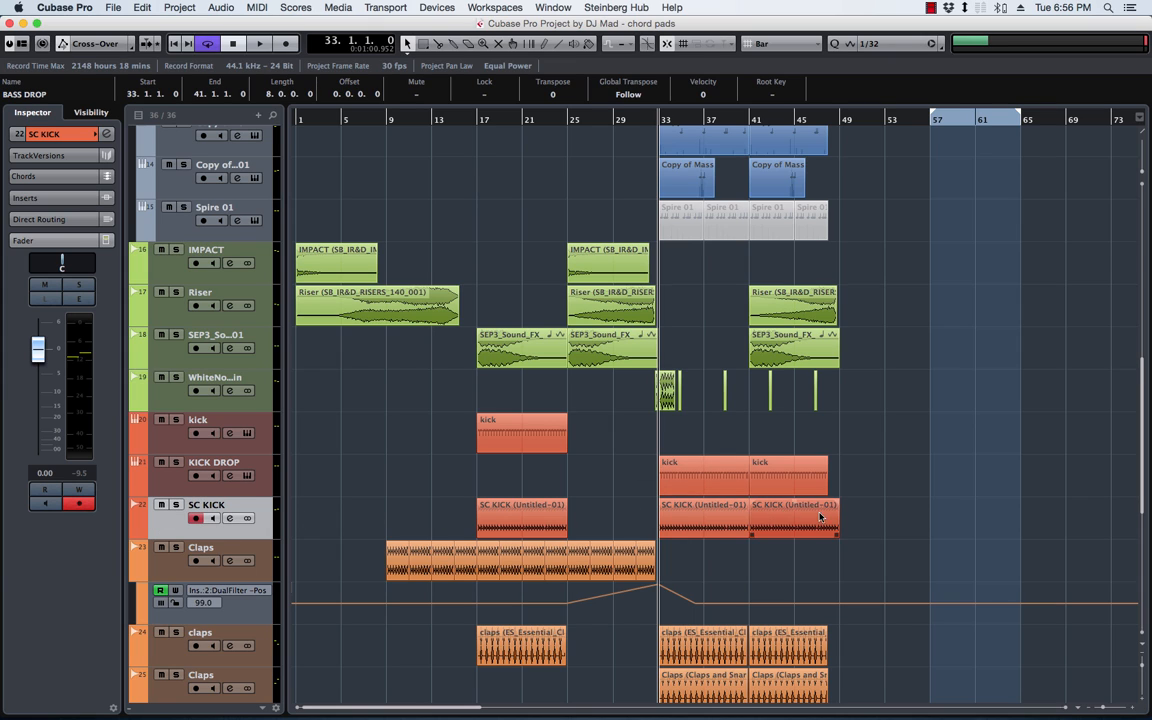
{"action": "left_click", "coordinate": [489, 519]}
{"action": "left_click", "coordinate": [797, 510]}
{"action": "left_click", "coordinate": [445, 521]}
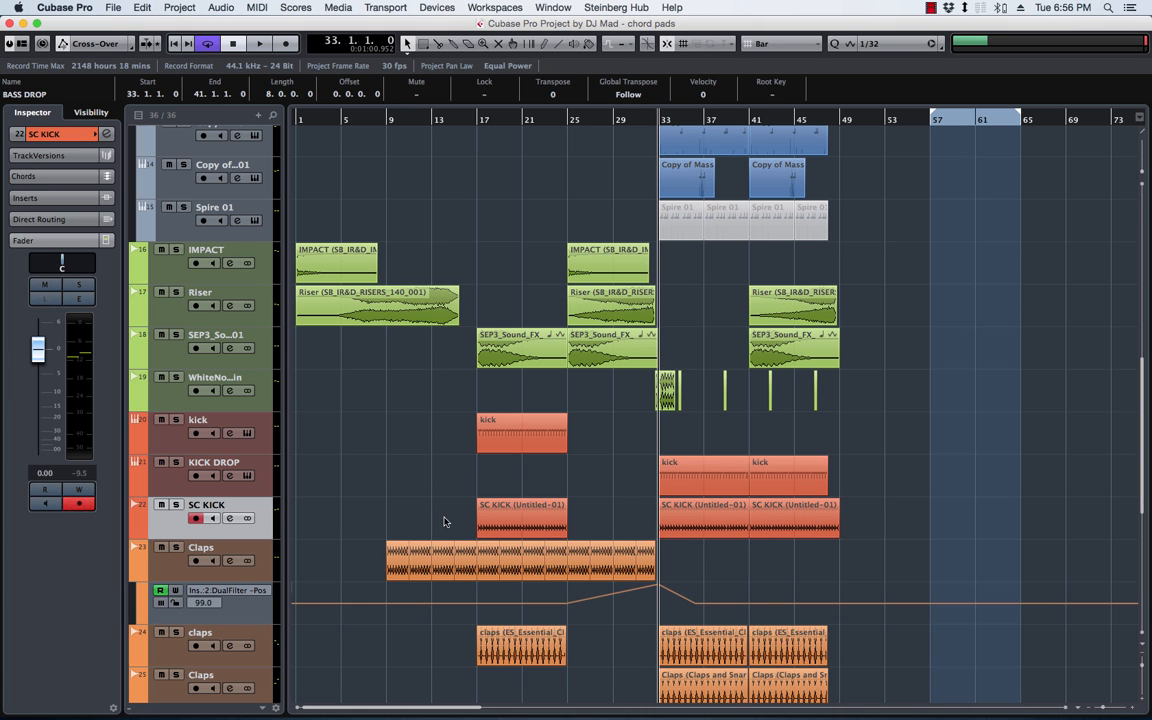
Examine how the SC KICK clips line up with the kick, drop lead, effects and claps tracks
{"action": "scroll", "coordinate": [159, 383], "scroll_direction": "up", "scroll_amount": 5}
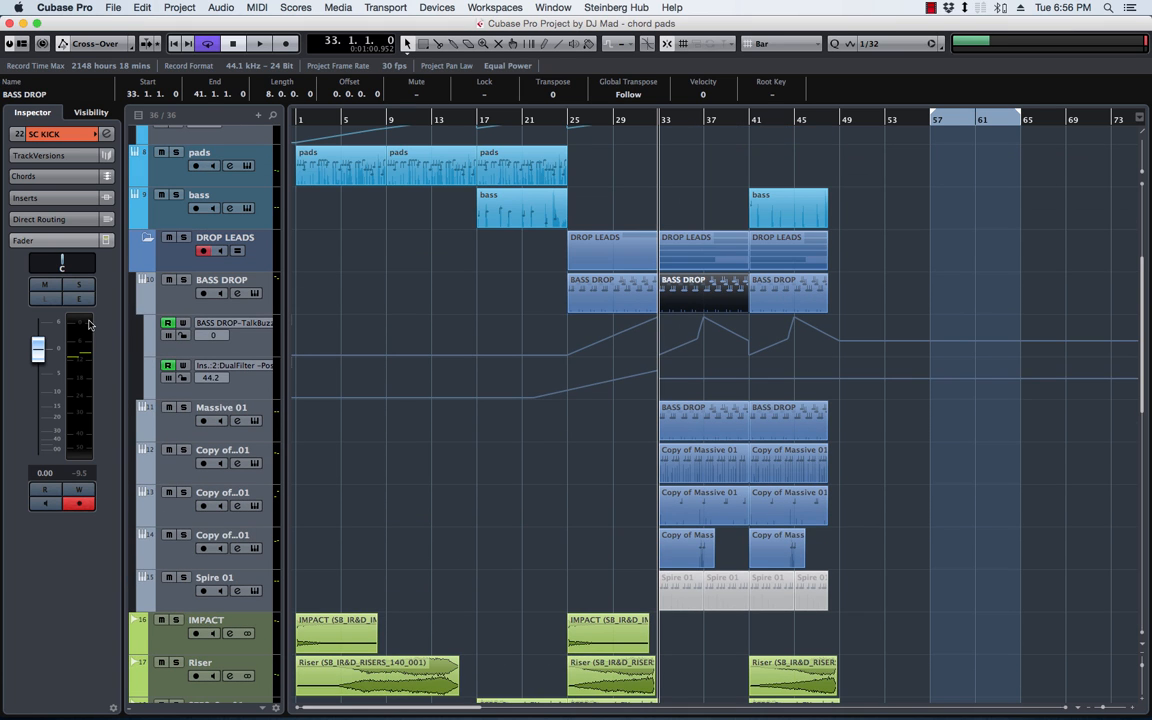
{"action": "scroll", "coordinate": [527, 453], "scroll_direction": "down", "scroll_amount": 10}
{"action": "scroll", "coordinate": [527, 453], "scroll_direction": "up", "scroll_amount": 7}
{"action": "scroll", "coordinate": [527, 453], "scroll_direction": "down", "scroll_amount": 4}
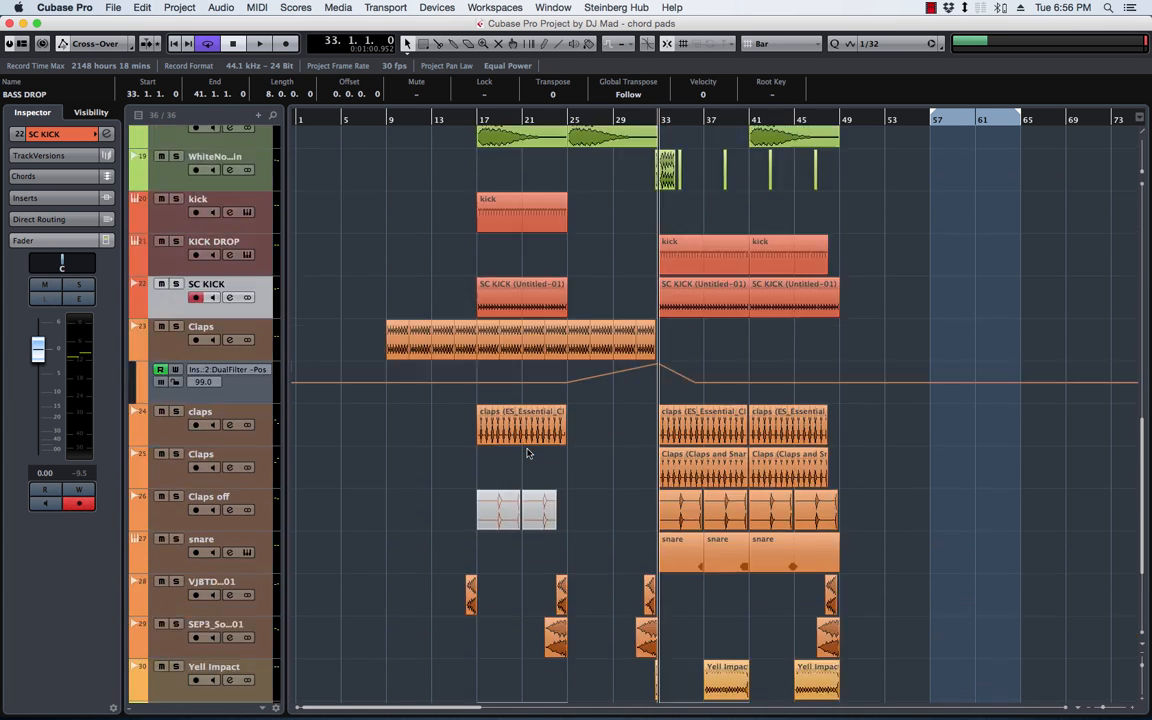
{"action": "scroll", "coordinate": [527, 450], "scroll_direction": "up", "scroll_amount": 2}
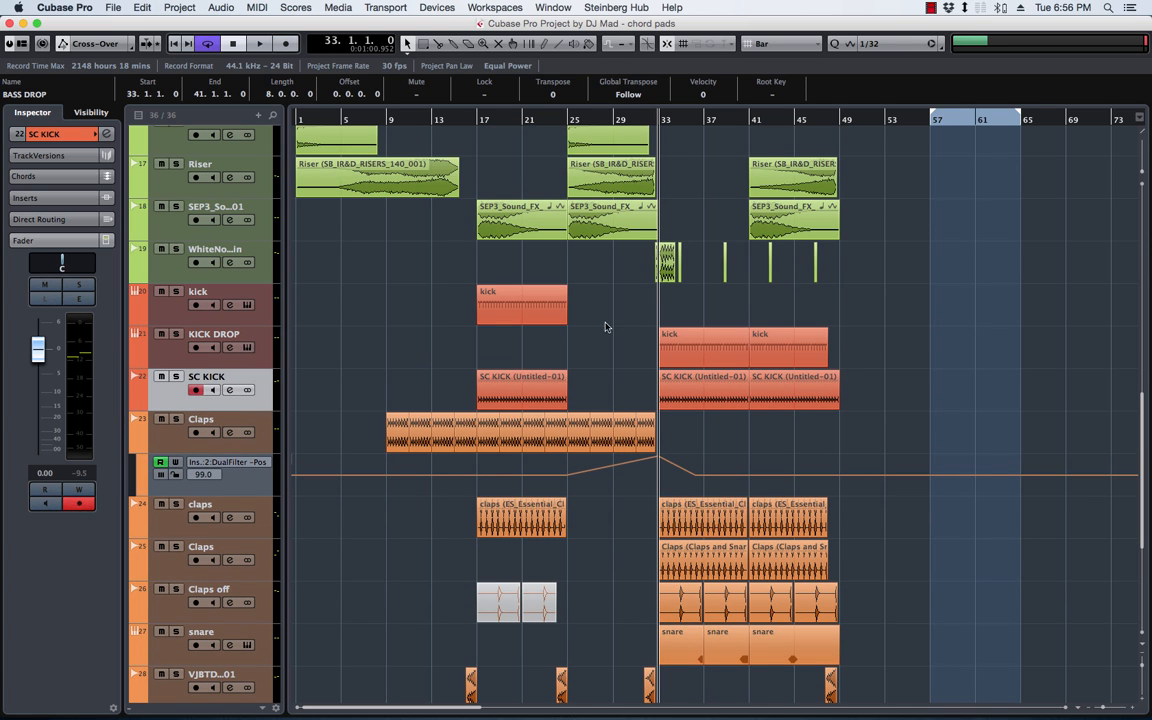
{"action": "scroll", "coordinate": [760, 300], "scroll_direction": "up", "scroll_amount": 5}
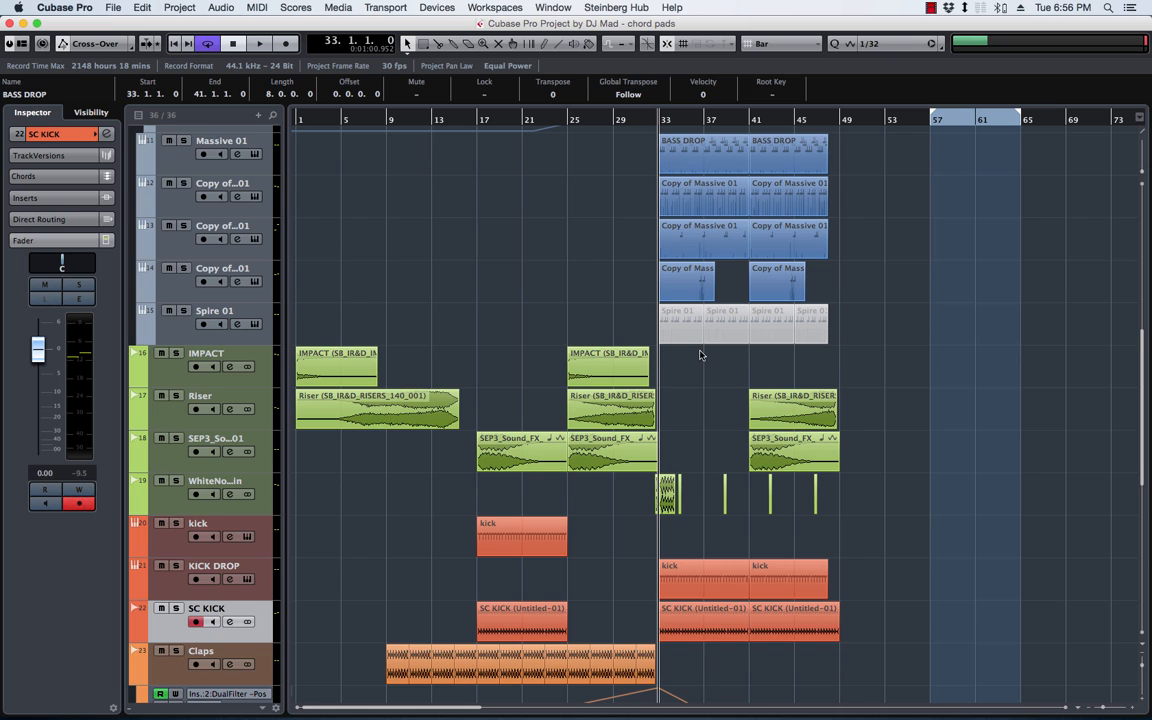
{"action": "scroll", "coordinate": [700, 355], "scroll_direction": "down", "scroll_amount": 7}
{"action": "scroll", "coordinate": [662, 341], "scroll_direction": "up", "scroll_amount": 5}
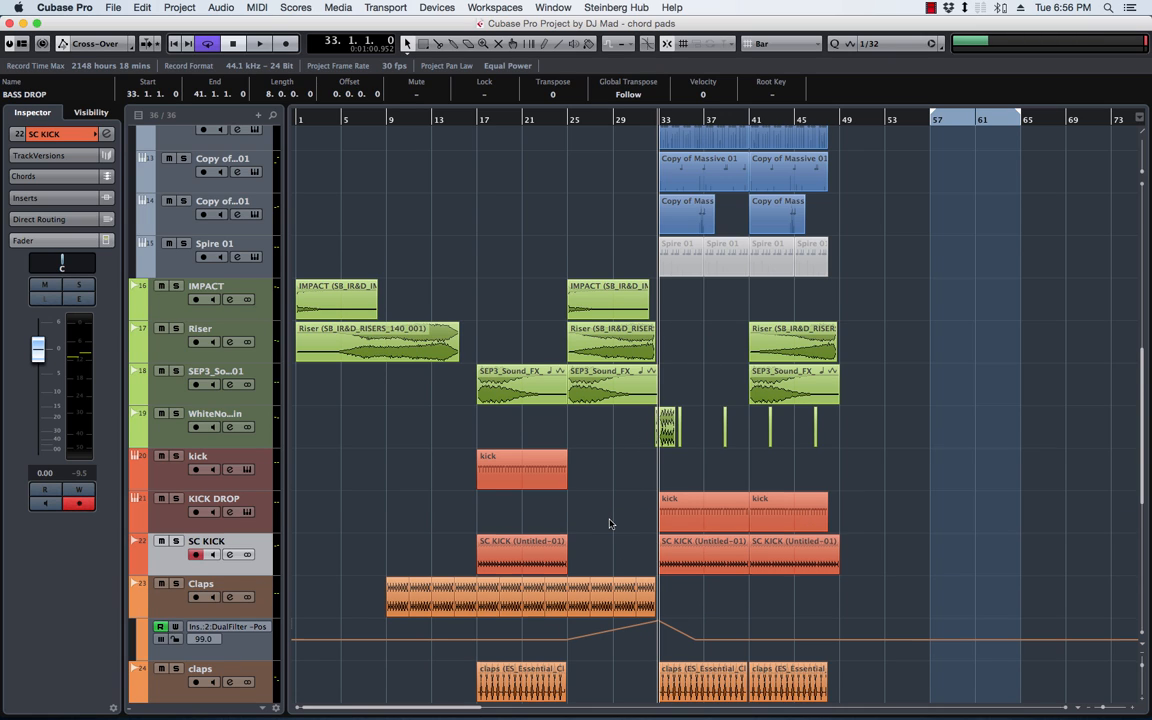
{"action": "scroll", "coordinate": [609, 524], "scroll_direction": "down", "scroll_amount": 3}
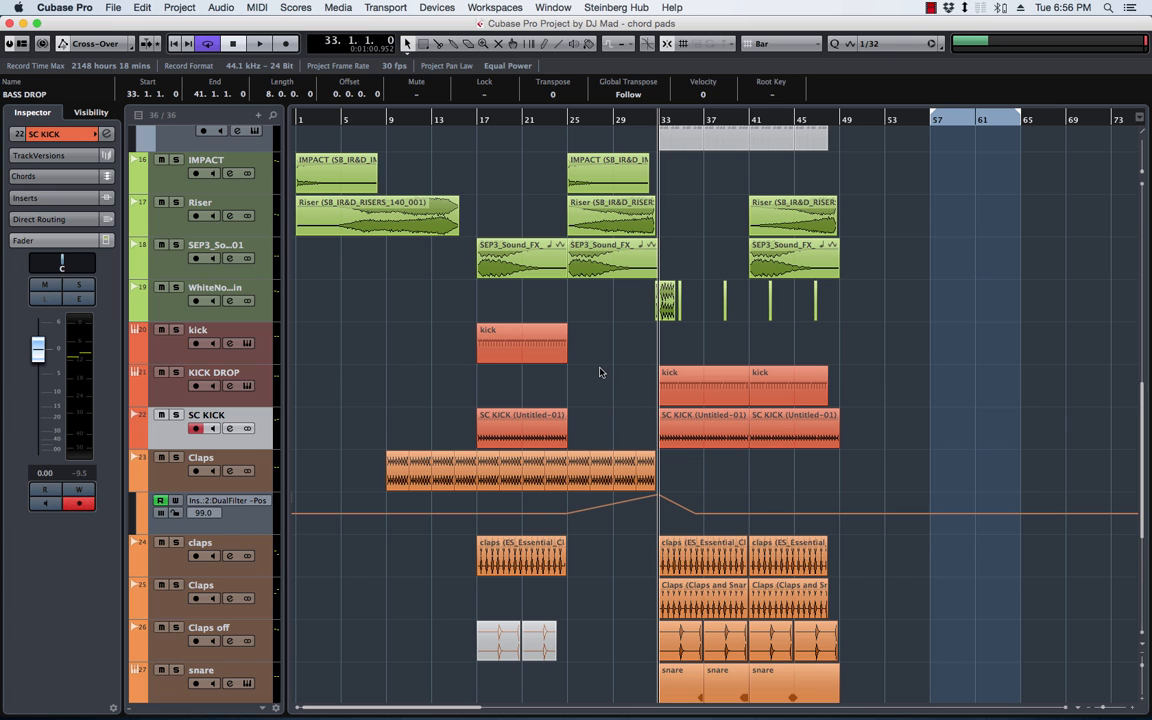
{"action": "scroll", "coordinate": [600, 372], "scroll_direction": "up", "scroll_amount": 3}
{"action": "scroll", "coordinate": [600, 372], "scroll_direction": "down", "scroll_amount": 6}
{"action": "scroll", "coordinate": [601, 376], "scroll_direction": "up", "scroll_amount": 7}
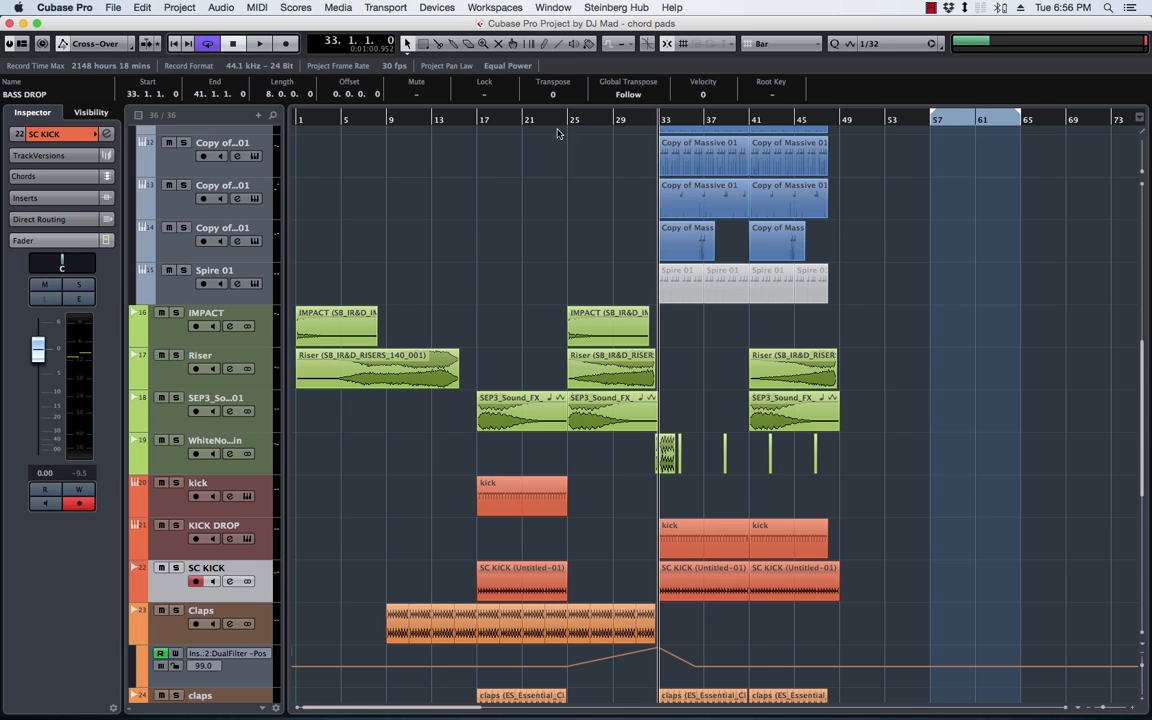
Select the SC KICK clips at bars 17, 33 and 41 one after another
{"action": "left_click", "coordinate": [538, 579]}
{"action": "left_click", "coordinate": [700, 582]}
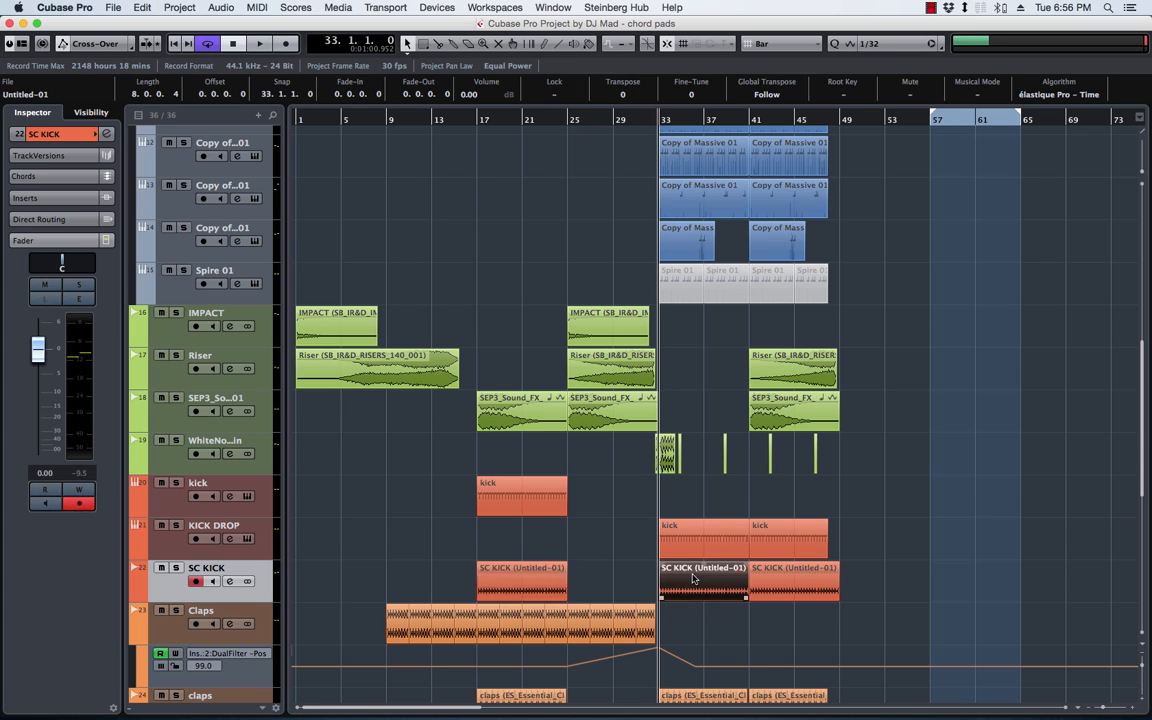
{"action": "left_click", "coordinate": [797, 580]}
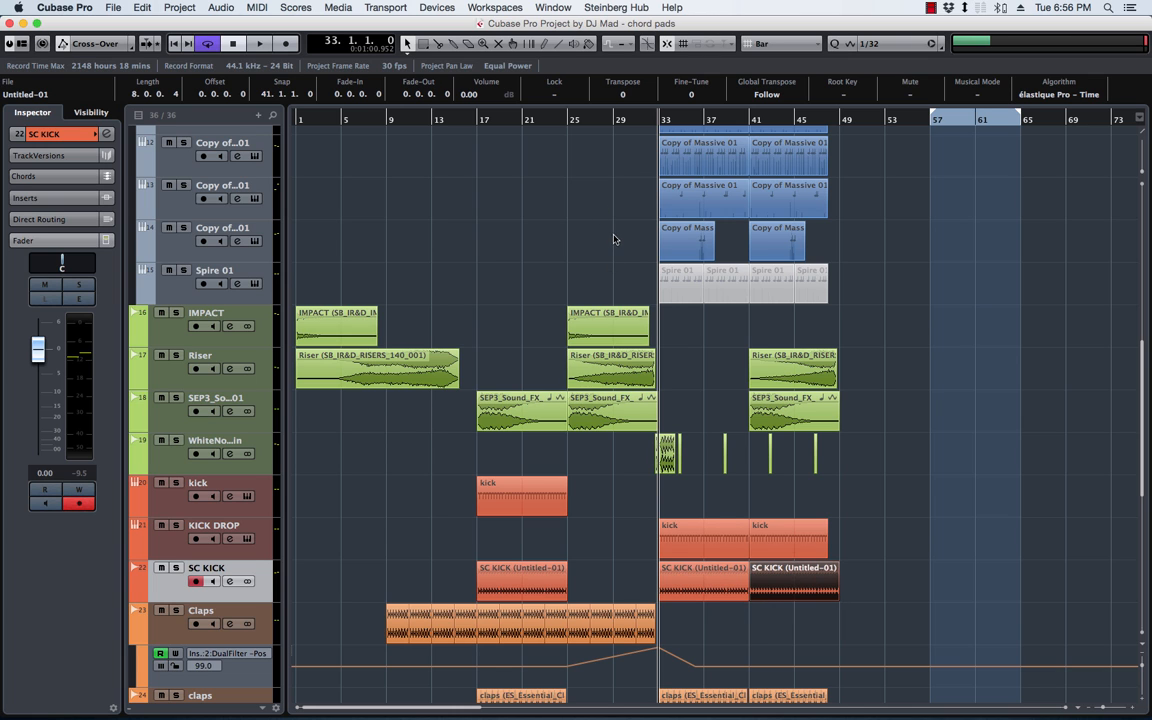
Play the project from bar 25 into the drop at bar 33 while following the drop lead and kick tracks, and stop playback
{"action": "scroll", "coordinate": [611, 255], "scroll_direction": "up", "scroll_amount": 5}
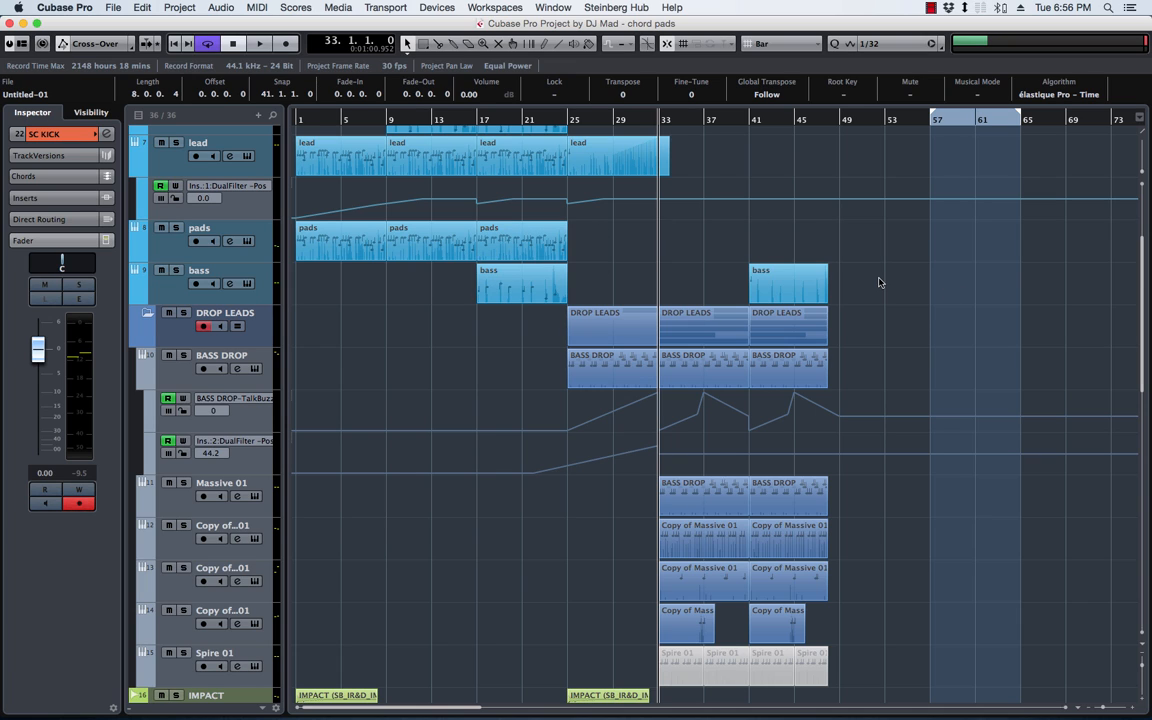
{"action": "left_click", "coordinate": [570, 119]}
{"action": "key", "text": "space"}
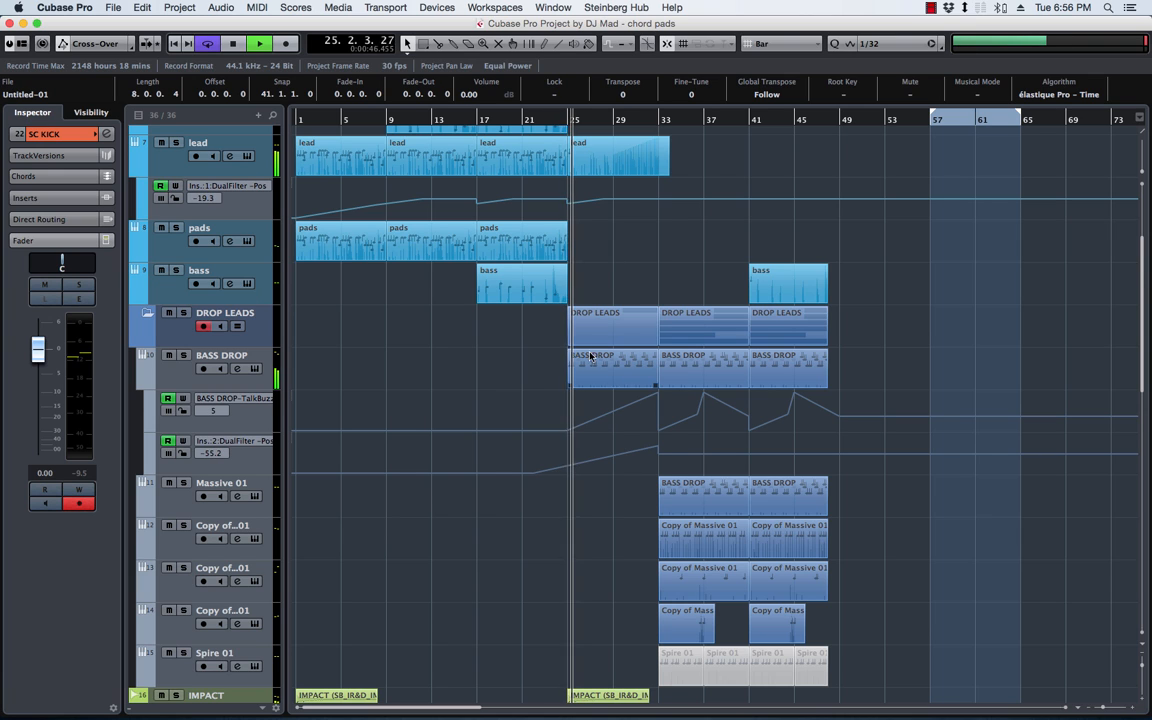
{"action": "scroll", "coordinate": [603, 346], "scroll_direction": "down", "scroll_amount": 5}
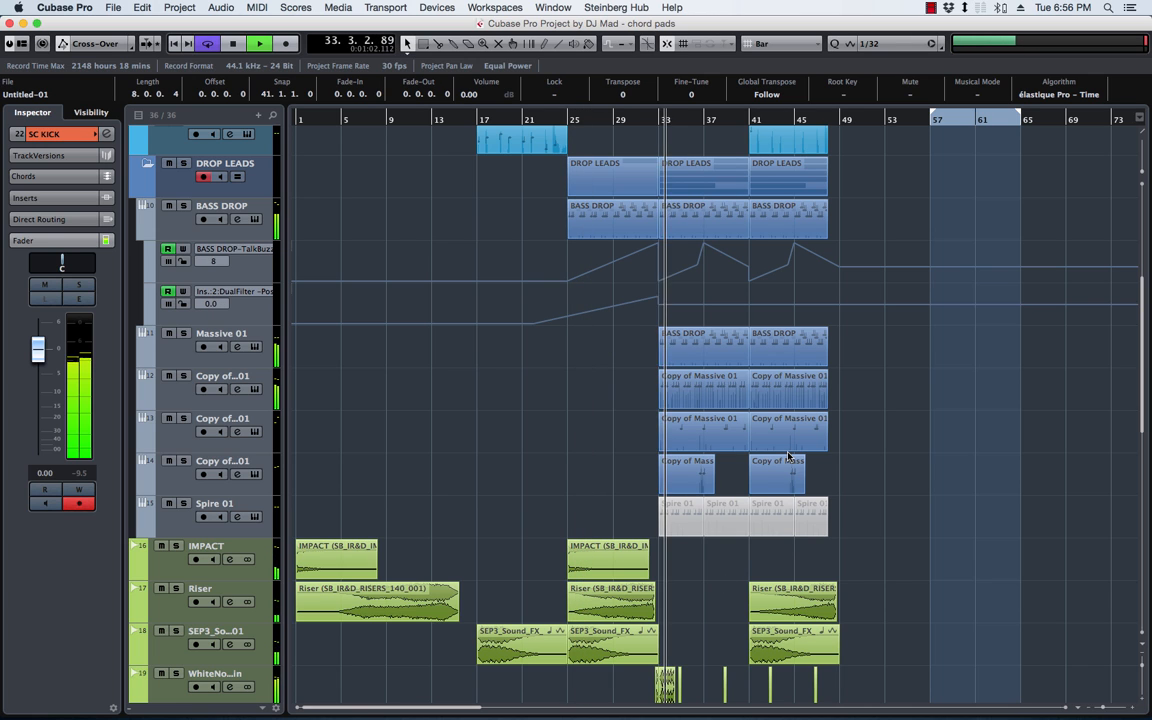
{"action": "scroll", "coordinate": [856, 465], "scroll_direction": "down", "scroll_amount": 4}
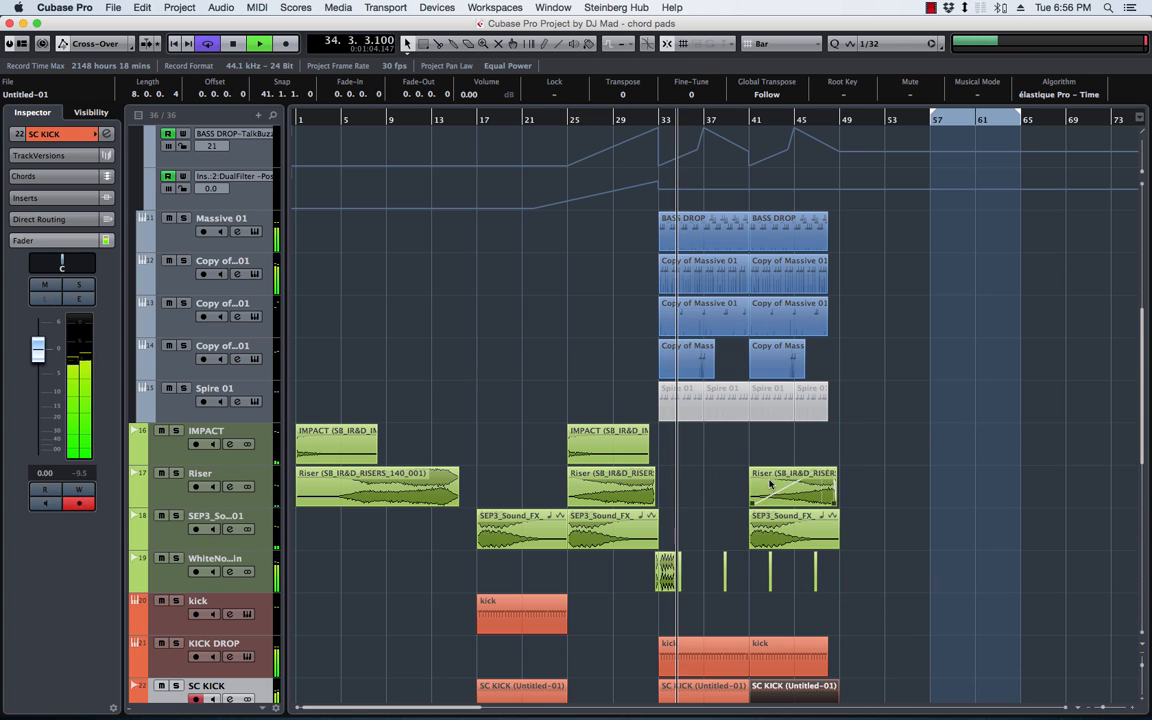
{"action": "key", "text": "space"}
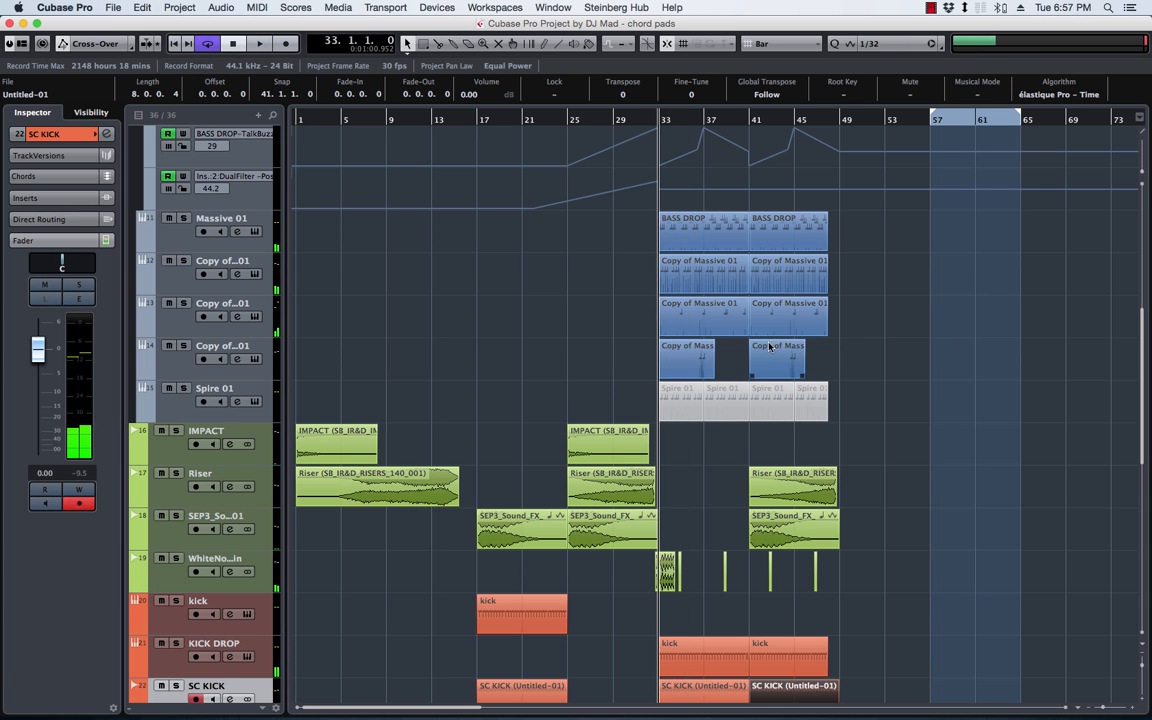
Bring the claps tracks into view and play the project from bar 26 to hear the Claps track under SC KICK
{"action": "scroll", "coordinate": [826, 332], "scroll_direction": "down", "scroll_amount": 15}
{"action": "scroll", "coordinate": [604, 322], "scroll_direction": "up", "scroll_amount": 6}
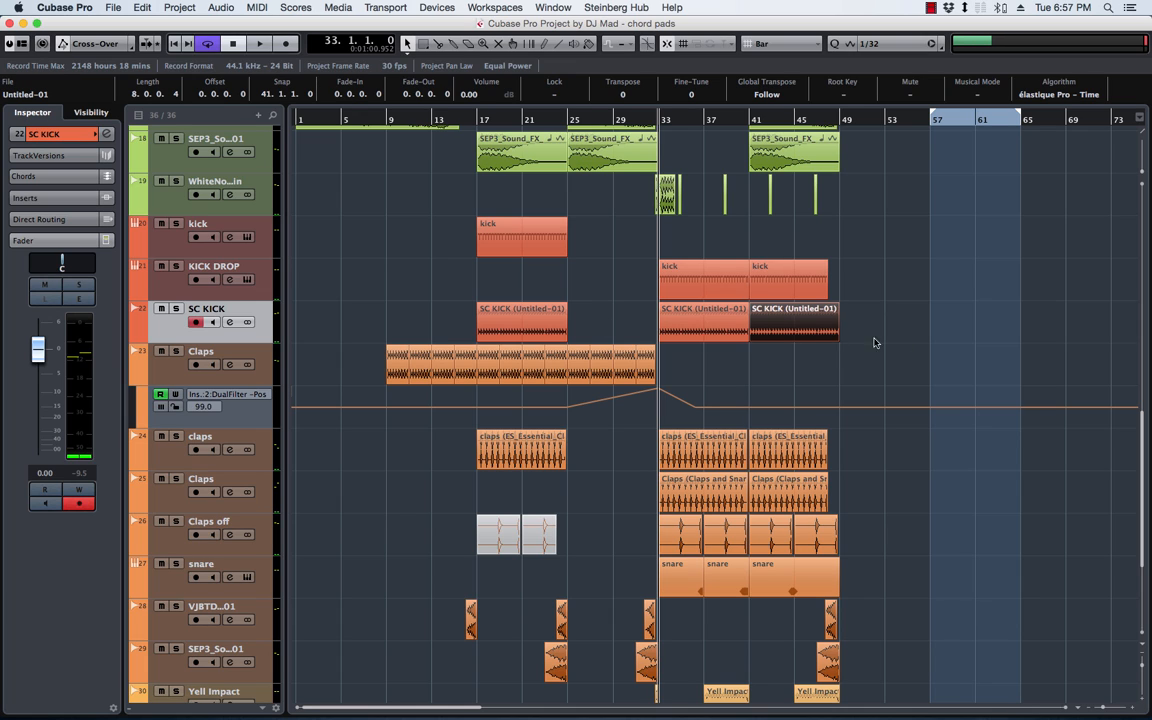
{"action": "left_click", "coordinate": [575, 117]}
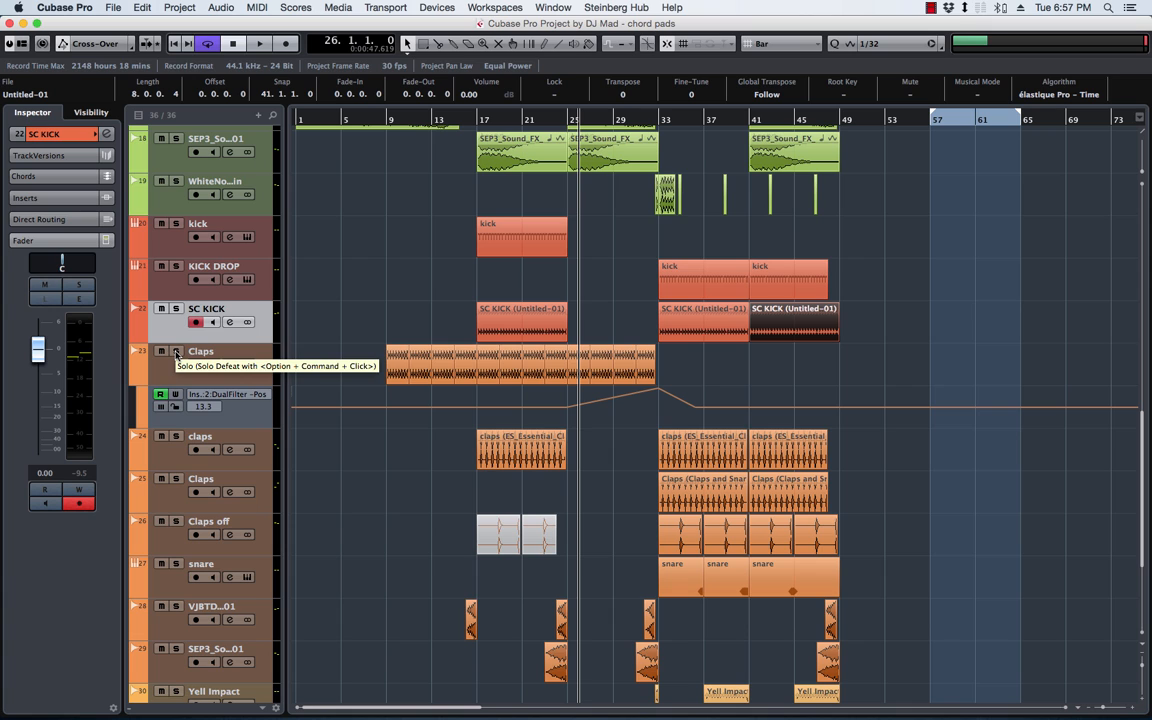
{"action": "key", "text": "space"}
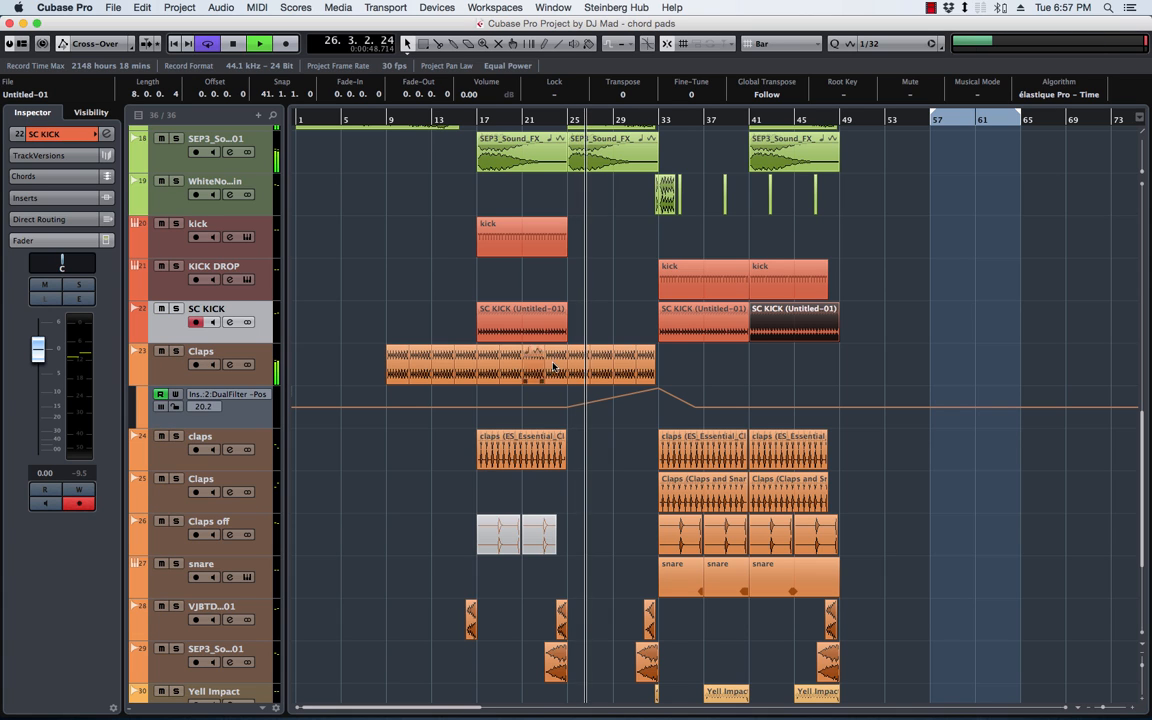
Jump playback to bar 17, solo the claps track 24 to hear it alone, and clear its solo
{"action": "left_click", "coordinate": [479, 117]}
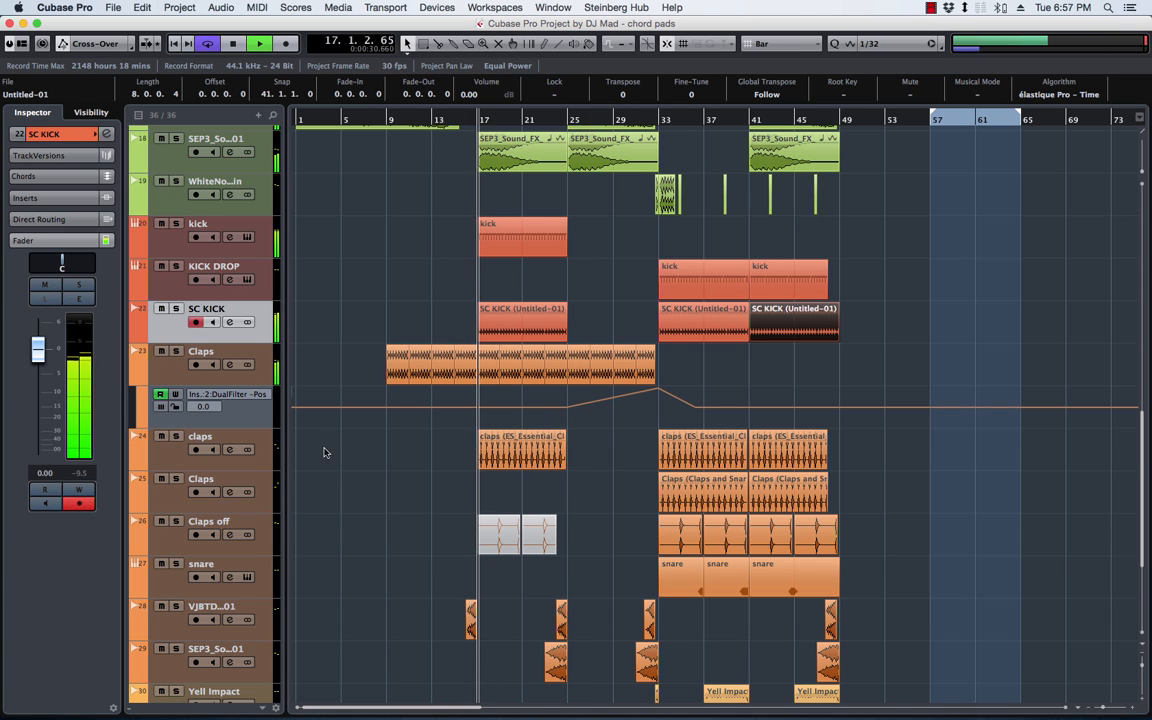
{"action": "left_click", "coordinate": [176, 438]}
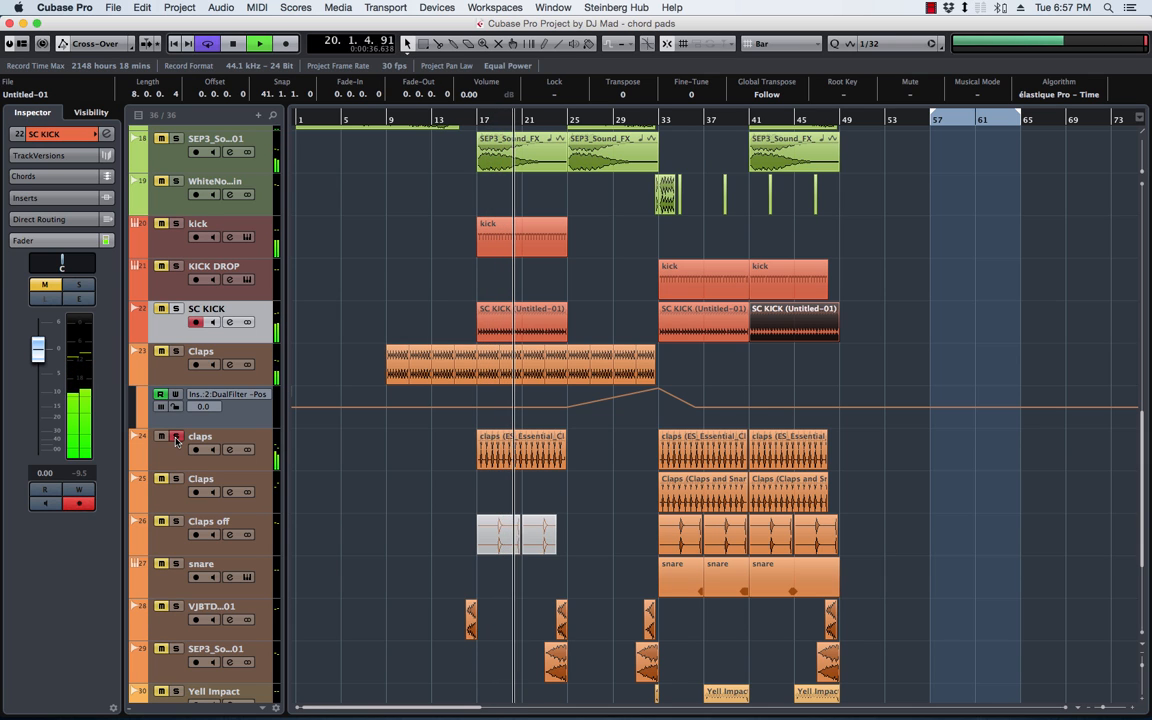
{"action": "left_click", "coordinate": [176, 438]}
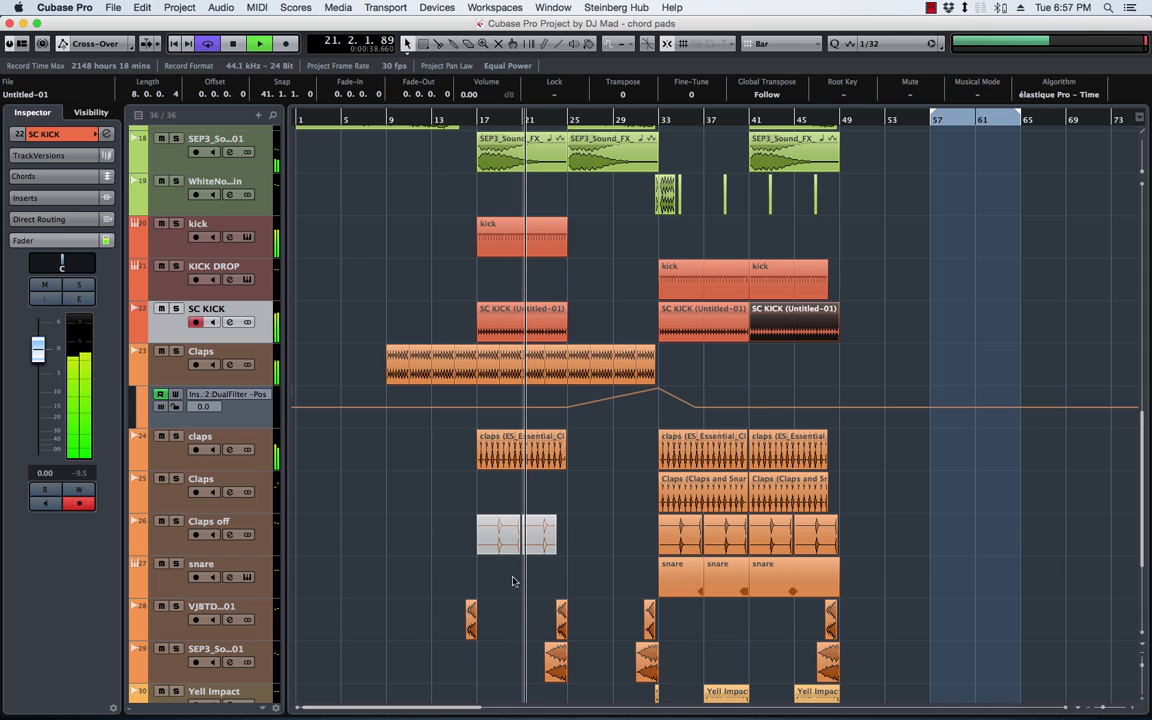
Jump playback to bar 16, solo the VJBTD track 28 to hear it alone, and clear its solo
{"action": "key", "text": "space"}
{"action": "left_click", "coordinate": [467, 119]}
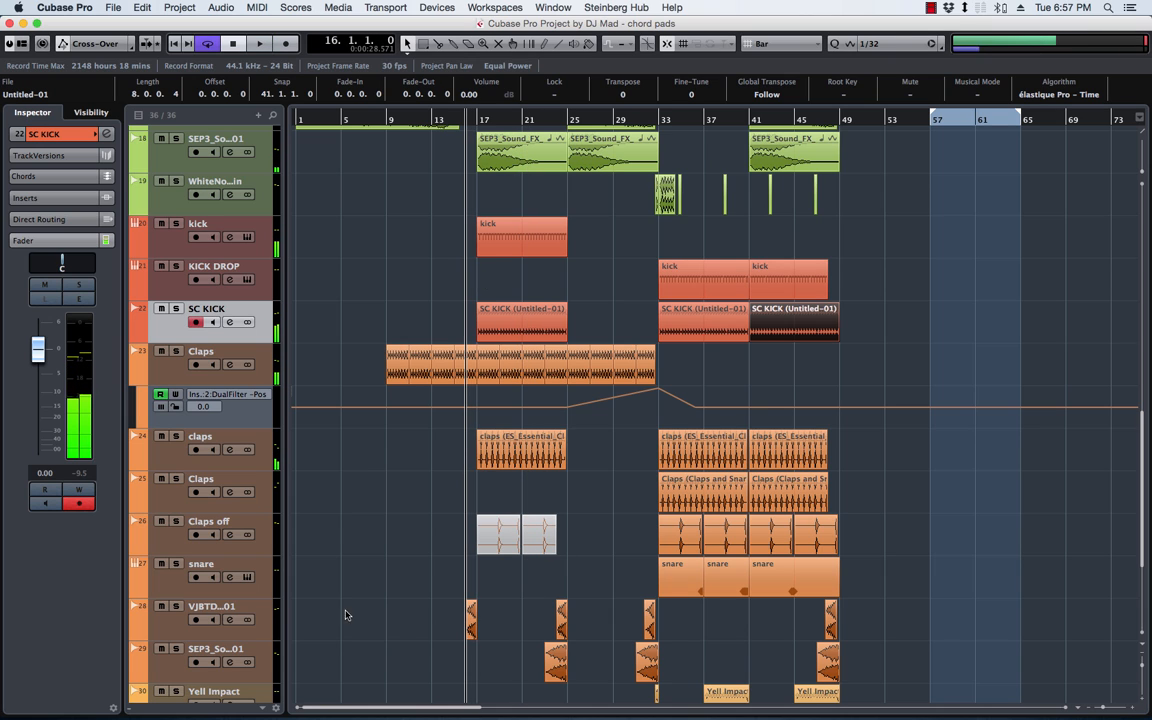
{"action": "left_click", "coordinate": [176, 606]}
{"action": "key", "text": "space"}
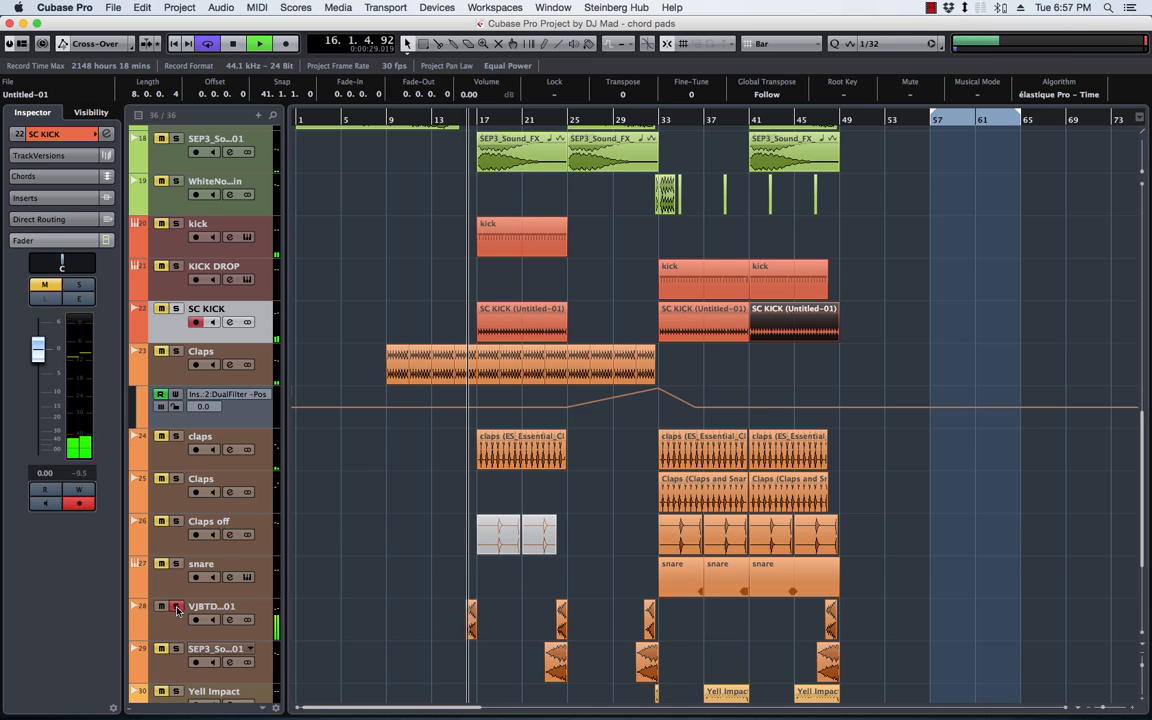
{"action": "left_click", "coordinate": [177, 606]}
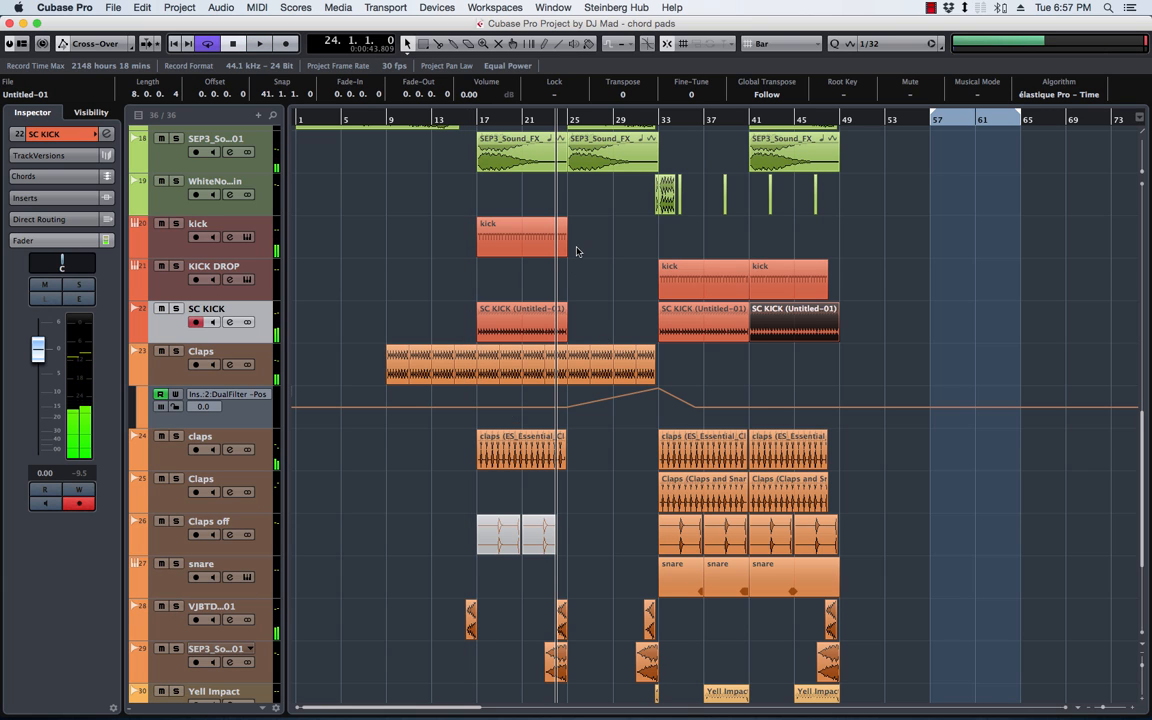
Play from bar 23 with effect tracks 28 and 29 soloed together, and stop playback
{"action": "left_click", "coordinate": [544, 118]}
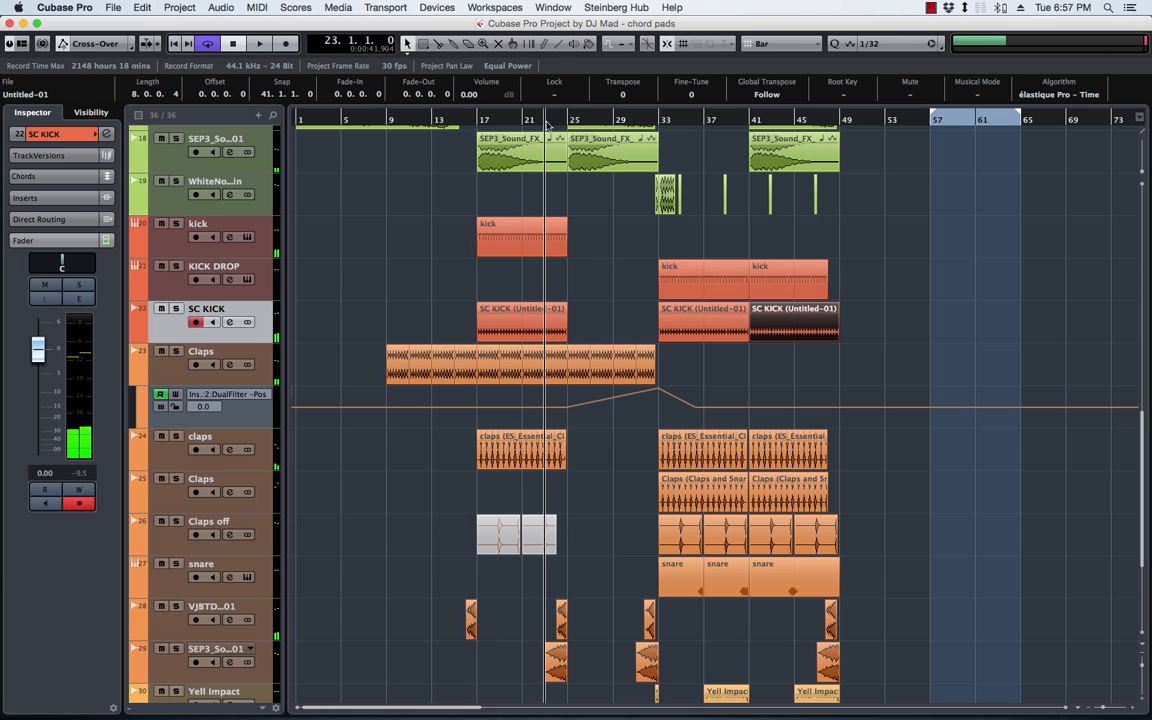
{"action": "left_click", "coordinate": [177, 606]}
{"action": "left_click", "coordinate": [177, 649]}
{"action": "key", "text": "space"}
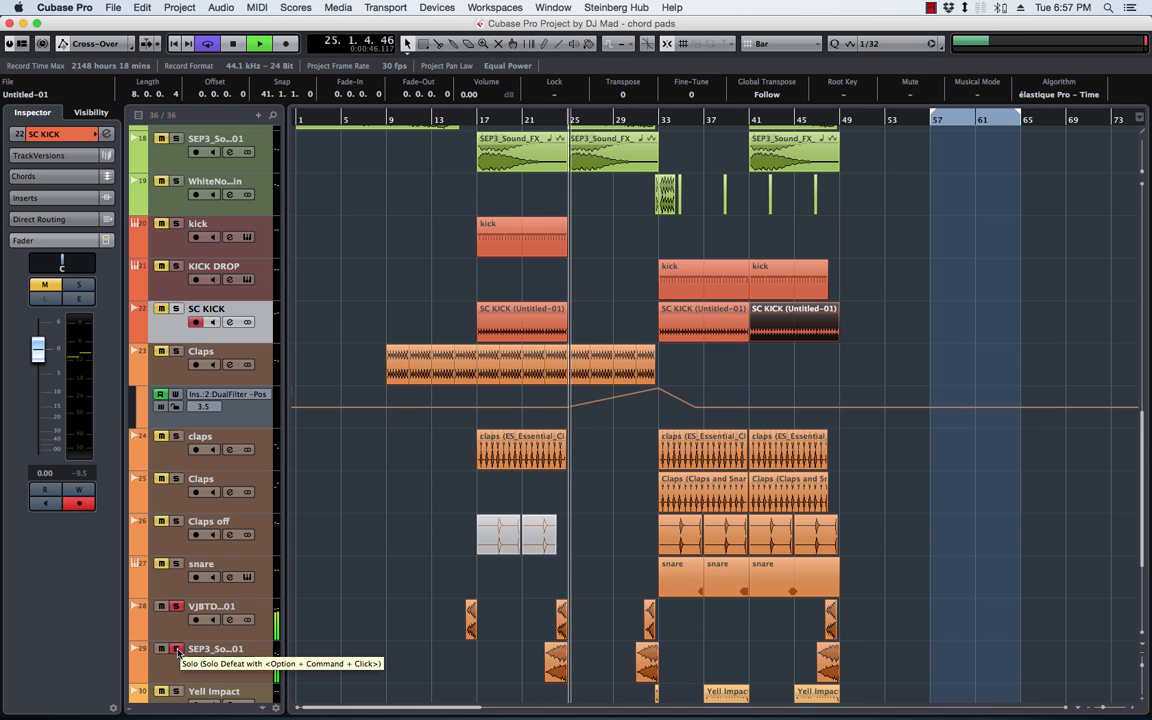
{"action": "key", "text": "space"}
Play the claps and percussion section from bar 33 to bar 41 while toggling solo, and stop playback
{"action": "scroll", "coordinate": [591, 537], "scroll_direction": "down", "scroll_amount": 5}
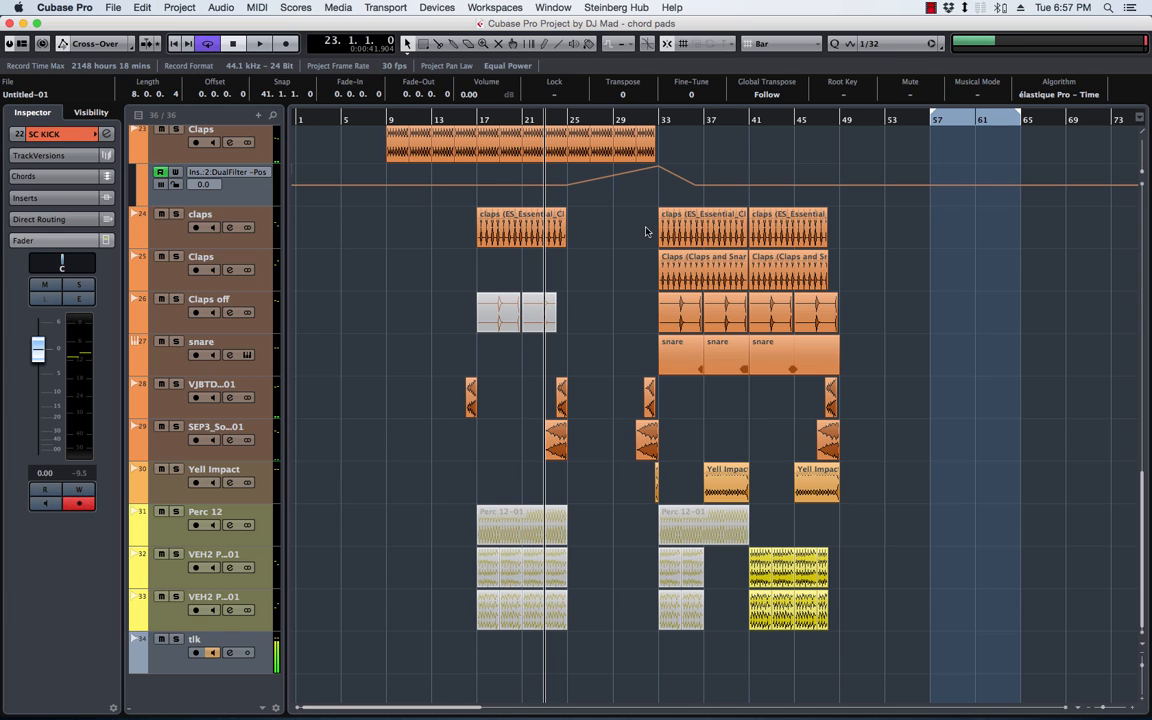
{"action": "left_click", "coordinate": [660, 121]}
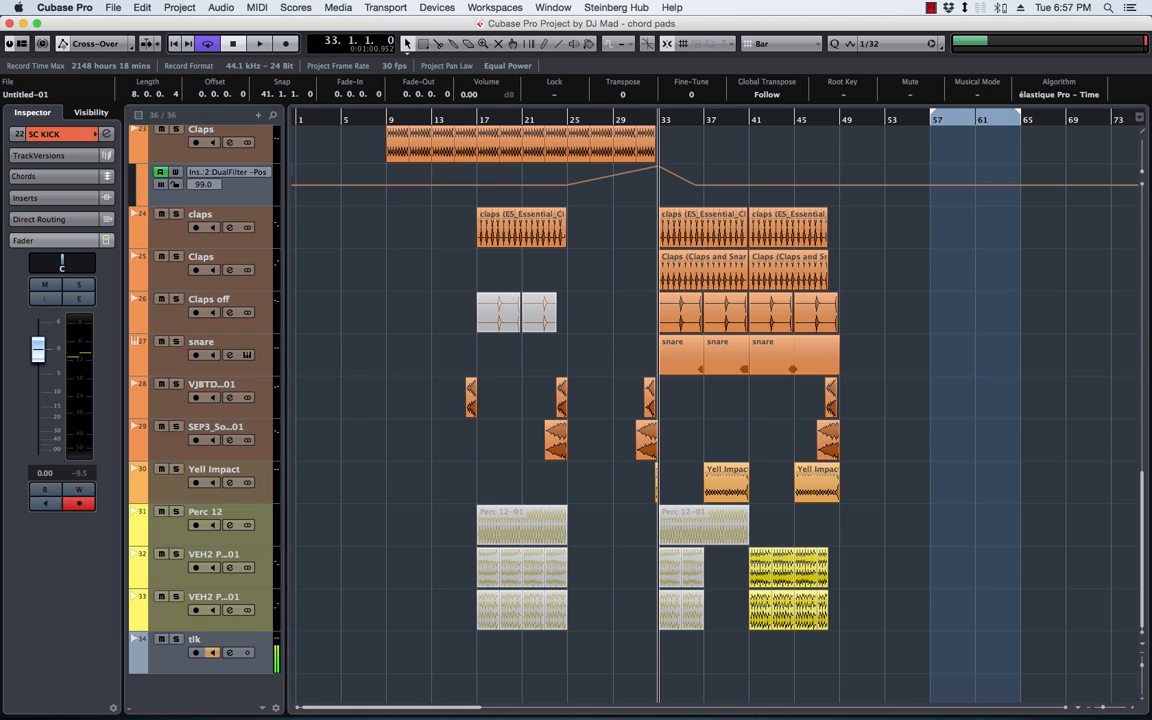
{"action": "key", "text": "space"}
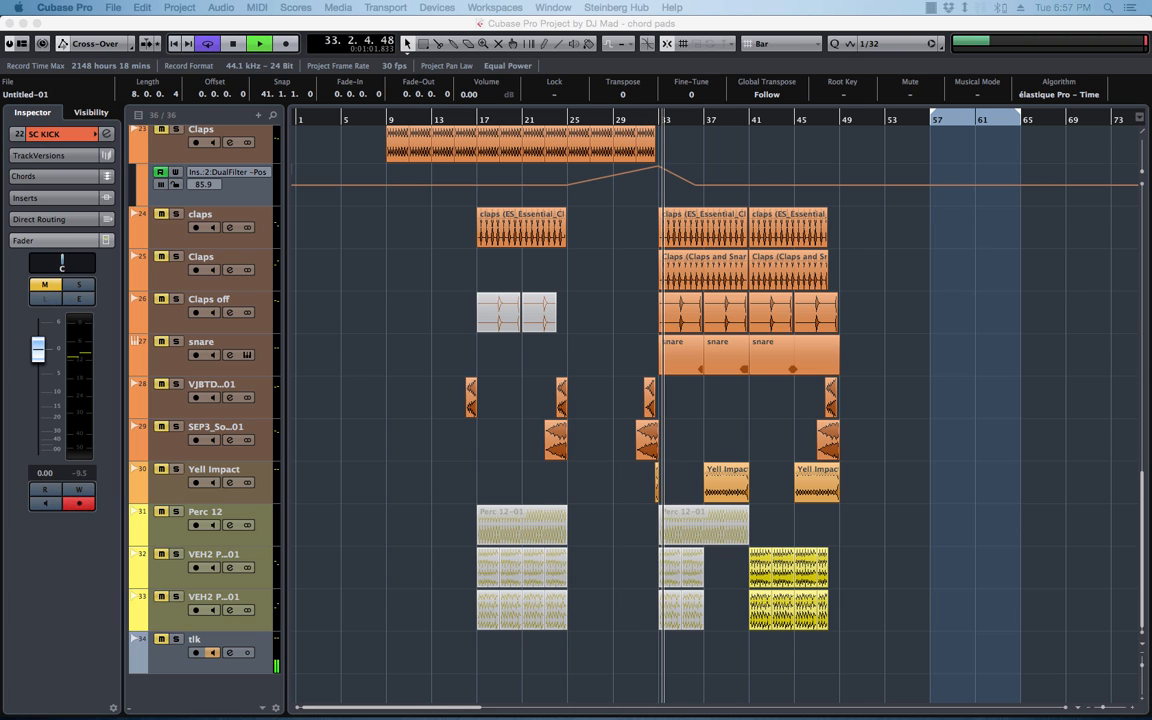
{"action": "key", "text": "s"}
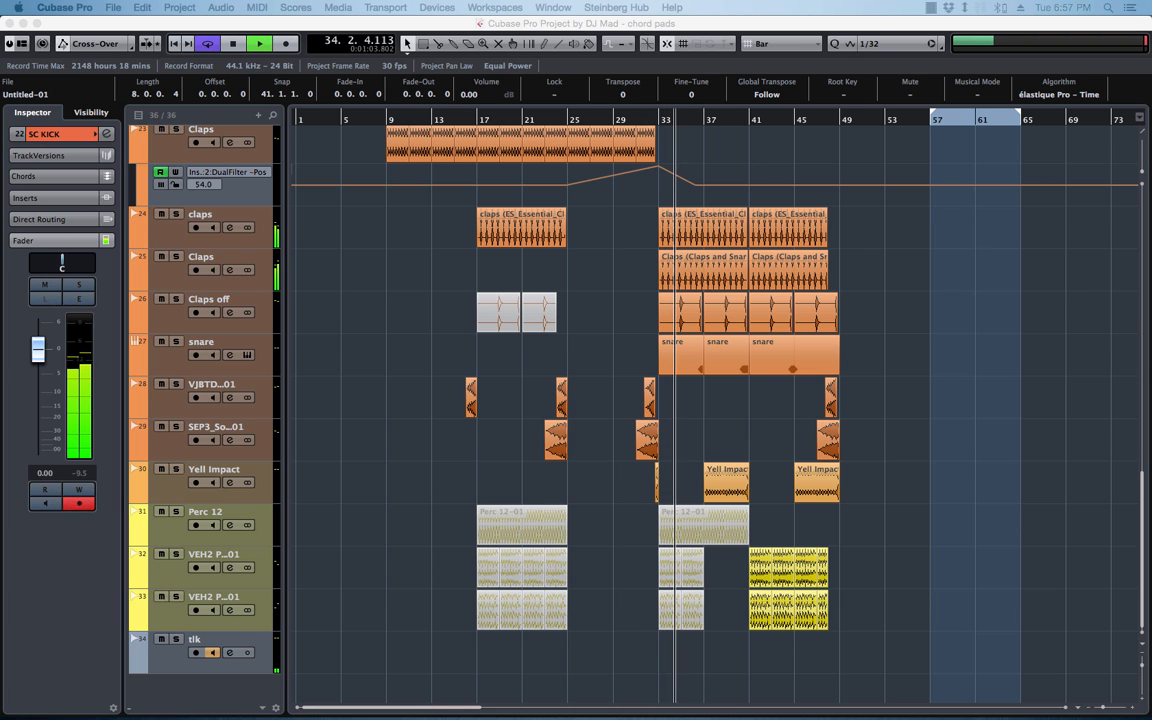
{"action": "key", "text": "s"}
{"action": "key", "text": "s"}
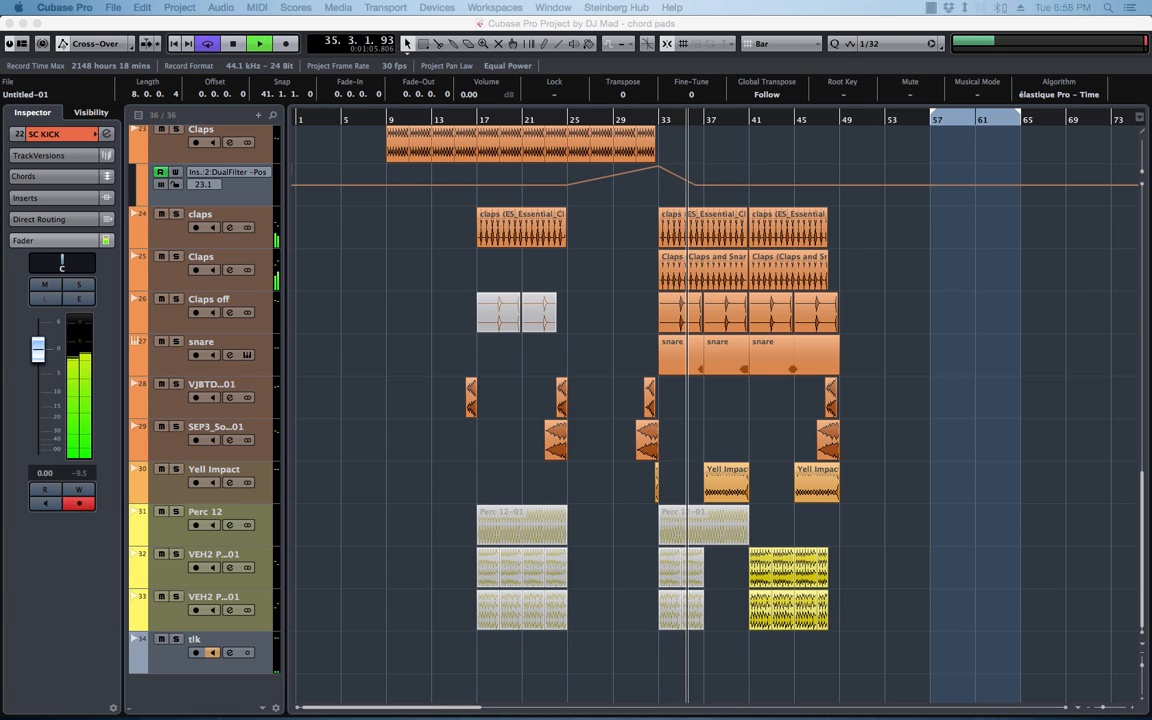
{"action": "key", "text": "s"}
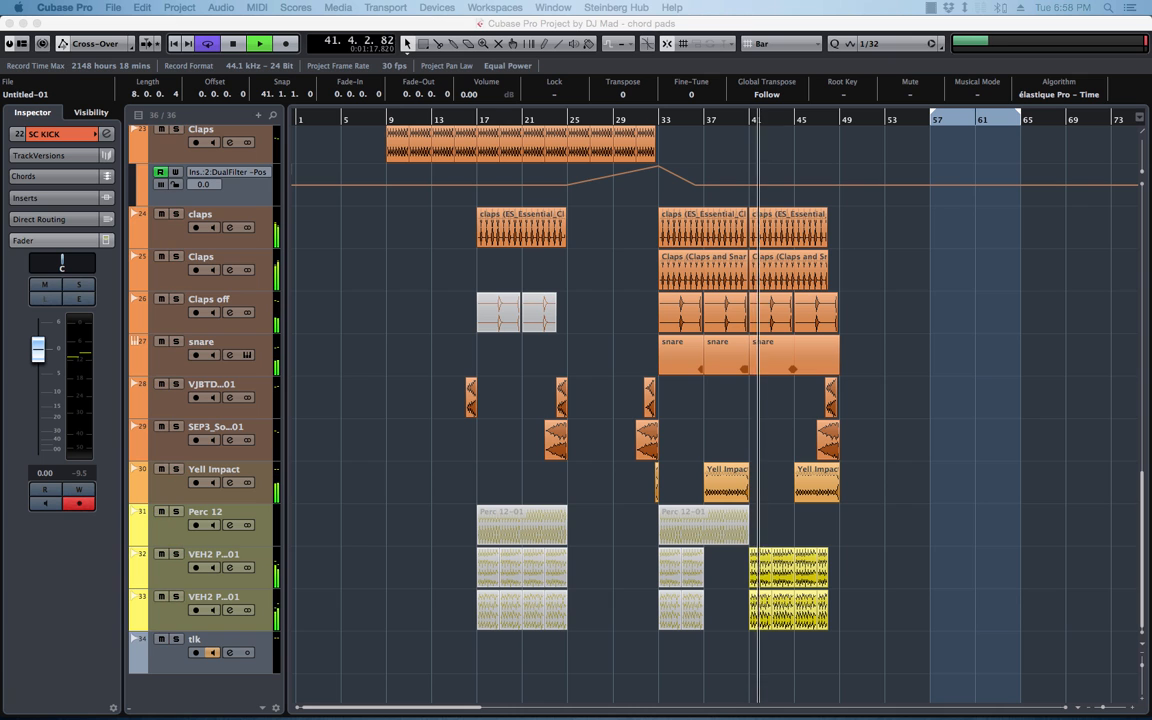
{"action": "key", "text": "space"}
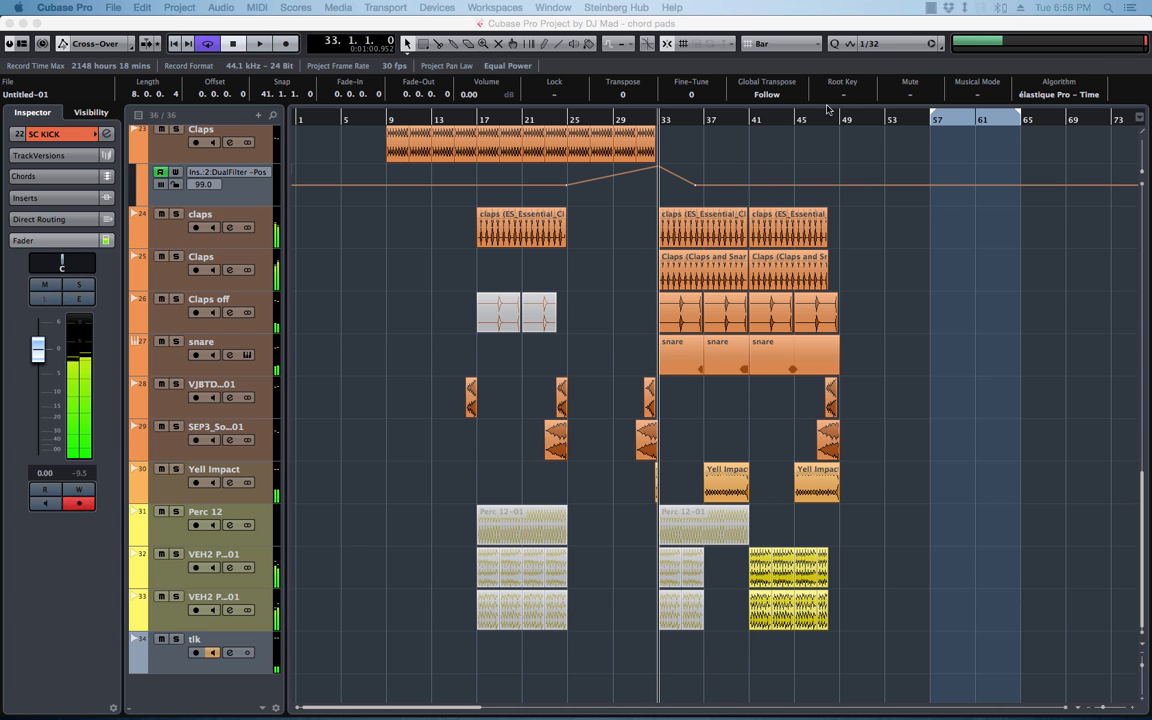
Play from bar 40 with the snare track soloed to hear its fill into bar 41
{"action": "left_click", "coordinate": [744, 146]}
{"action": "scroll", "coordinate": [744, 146], "scroll_direction": "up", "scroll_amount": 5}
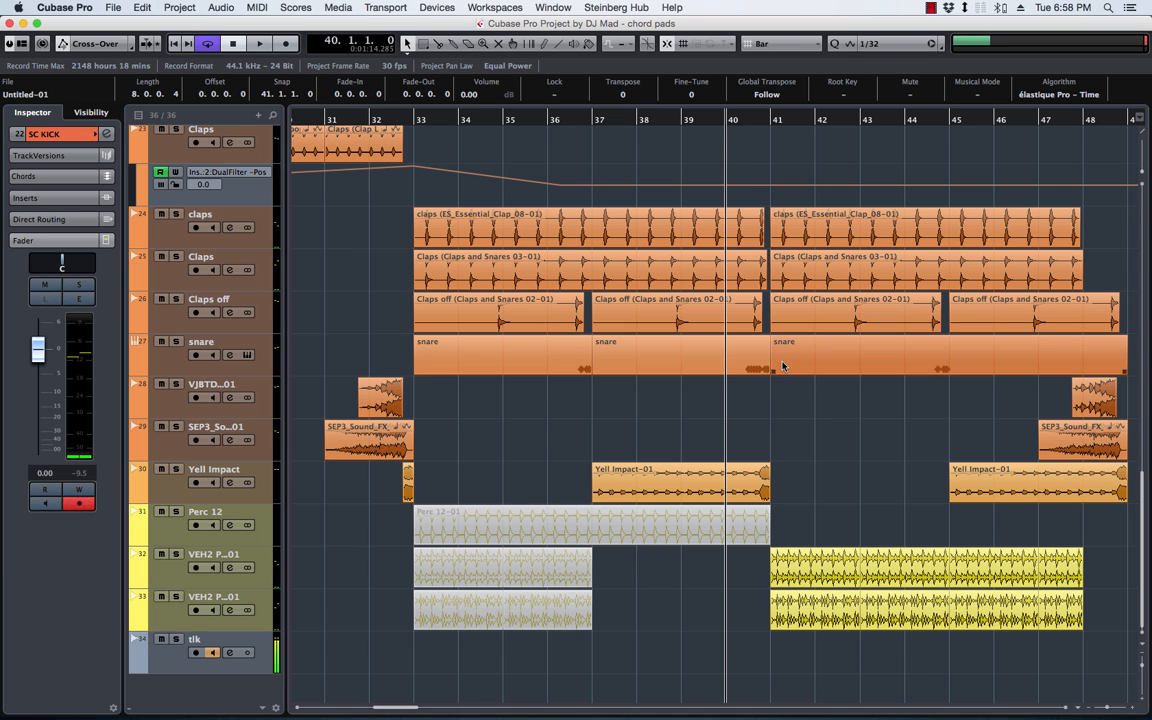
{"action": "key", "text": "space"}
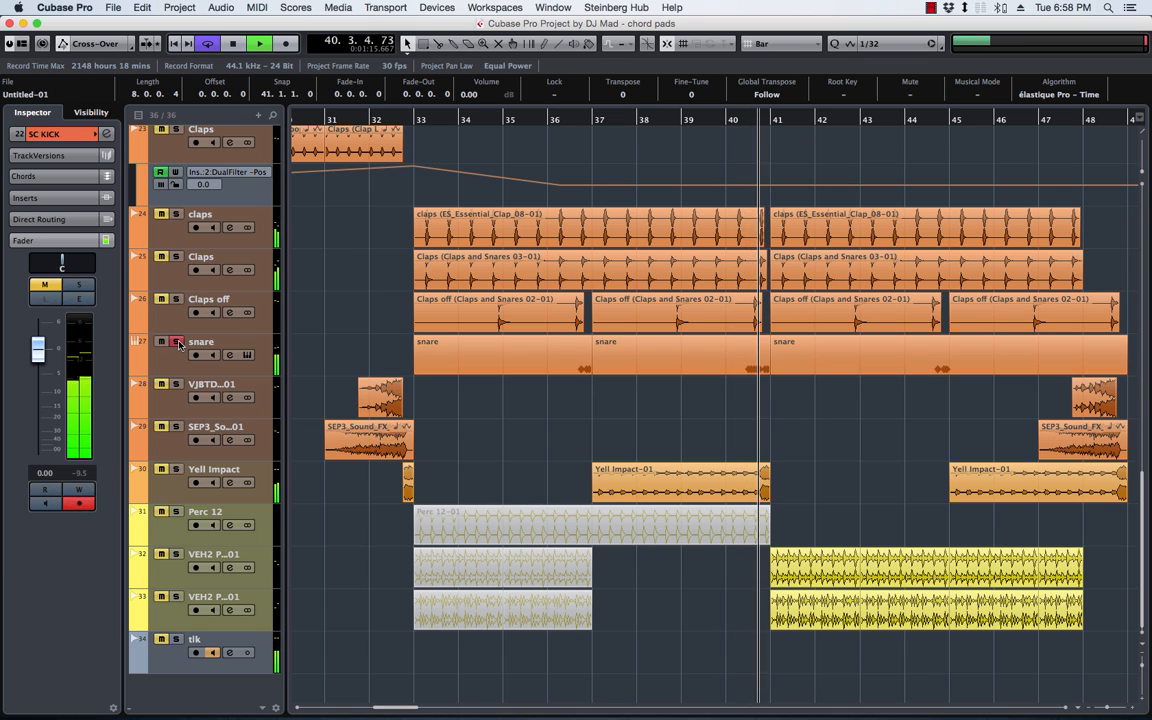
Inspect the C2 notes of the bar 37 snare clip in the Drum Editor with an enlarged velocity lane, and close the editor
{"action": "double_click", "coordinate": [748, 355]}
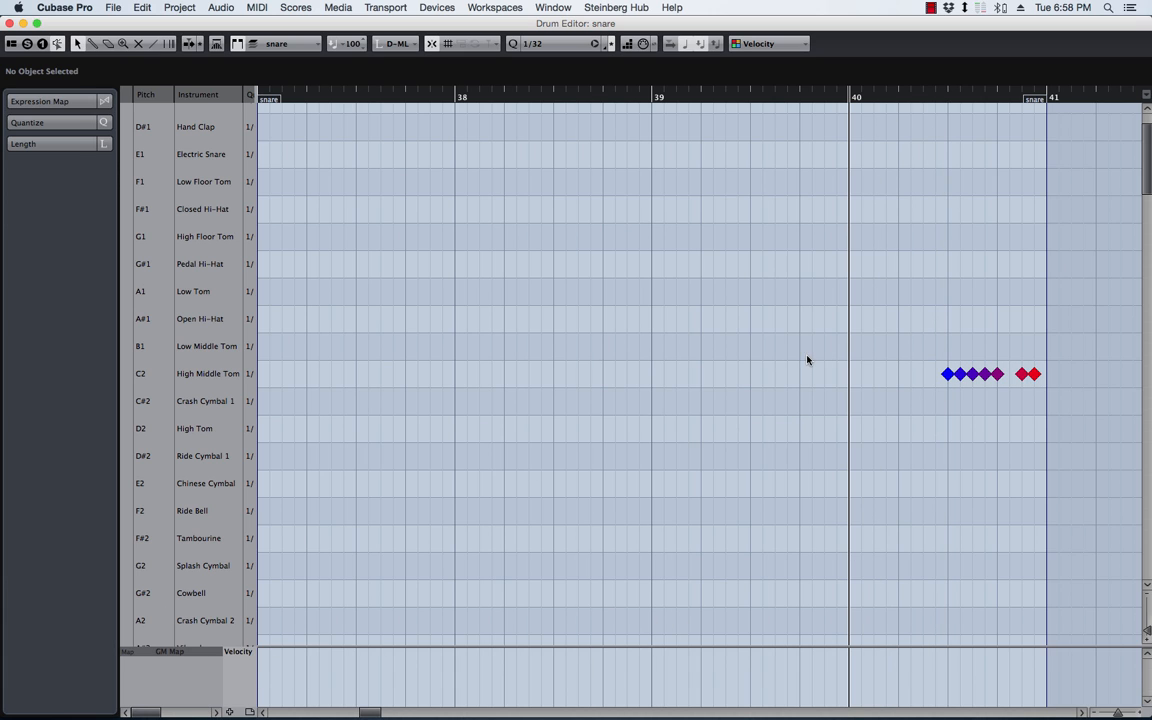
{"action": "left_click_drag", "start_coordinate": [929, 371], "coordinate": [1058, 405]}
{"action": "scroll", "coordinate": [945, 551], "scroll_direction": "down", "scroll_amount": 5}
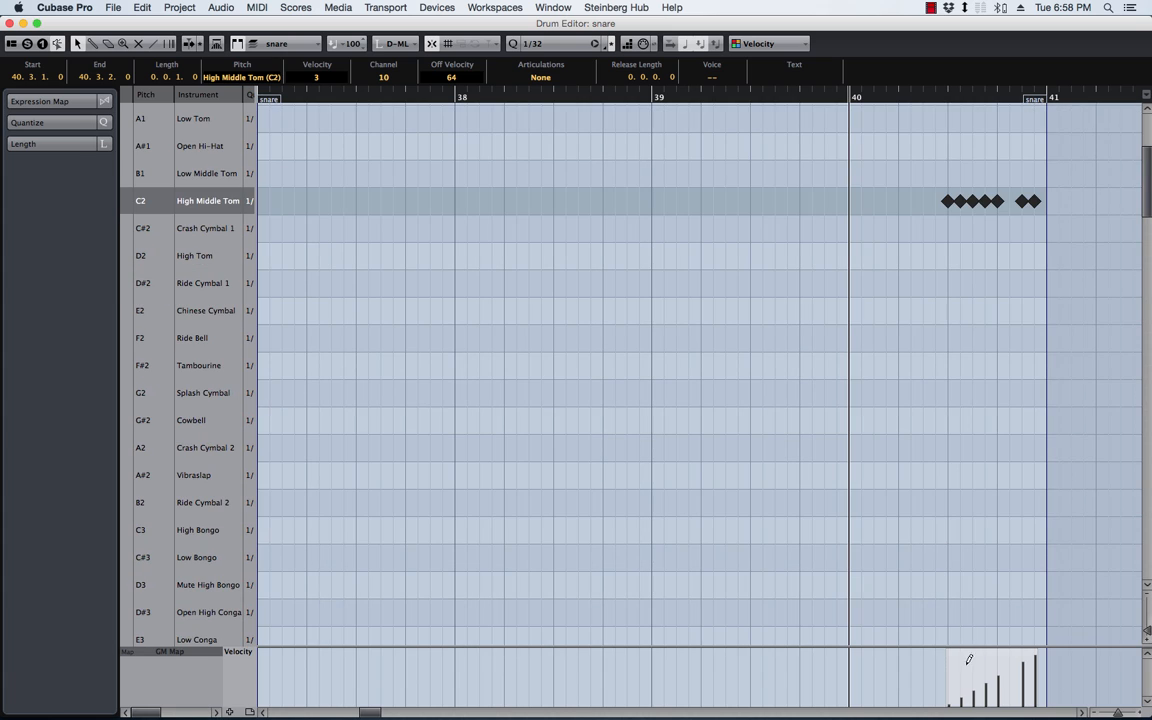
{"action": "mouse_move", "coordinate": [961, 653]}
{"action": "left_mouse_down"}
{"action": "mouse_move", "coordinate": [958, 561]}
{"action": "mouse_move", "coordinate": [958, 626]}
{"action": "mouse_move", "coordinate": [959, 608]}
{"action": "mouse_move", "coordinate": [977, 612]}
{"action": "mouse_move", "coordinate": [975, 540]}
{"action": "left_mouse_up"}
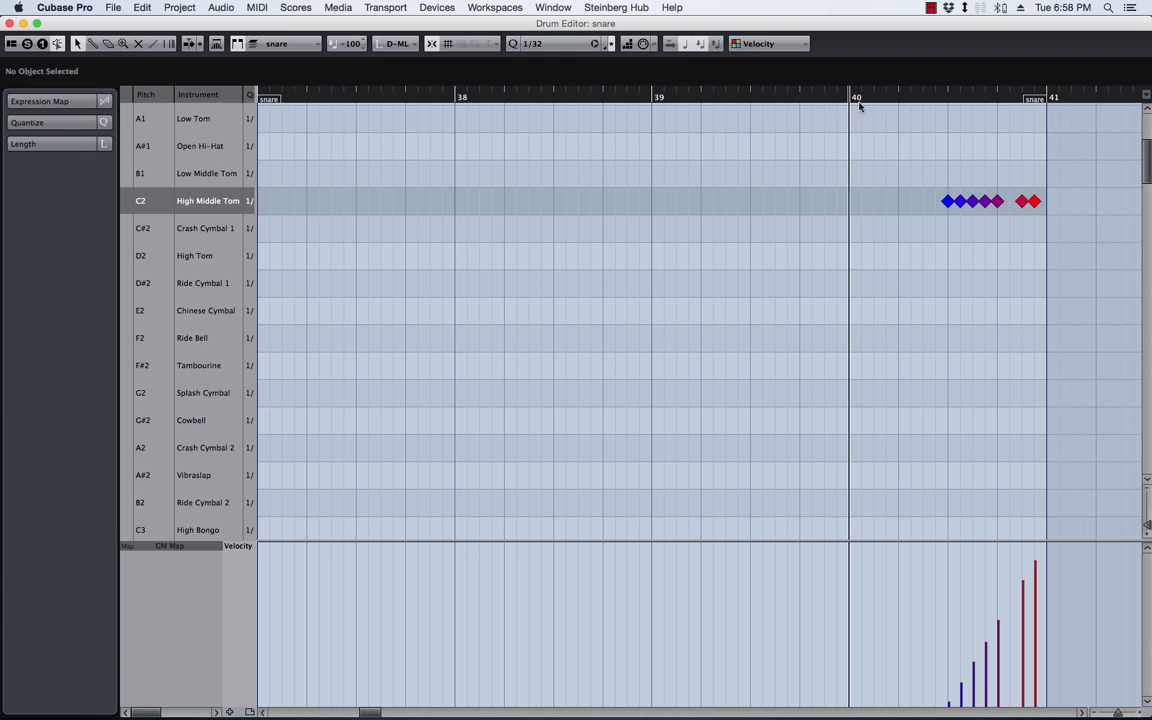
{"action": "left_click", "coordinate": [10, 23]}
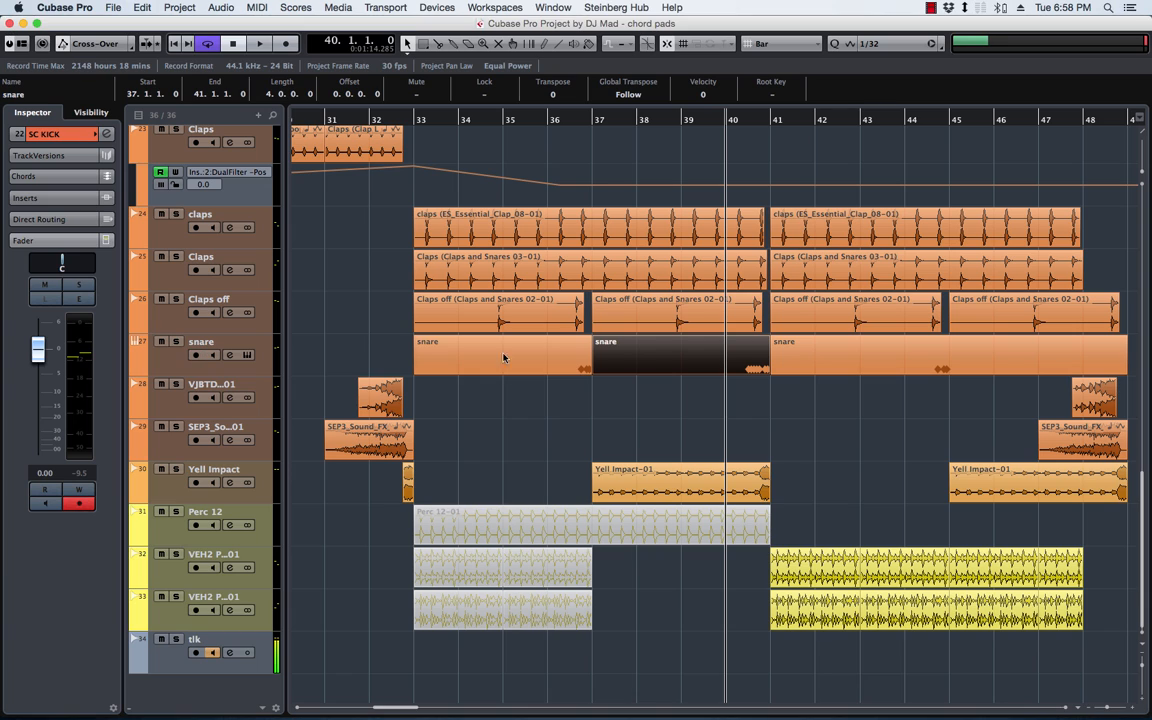
Show the Groove Agent SE instrument of the snare track and close its window
{"action": "left_click", "coordinate": [172, 364]}
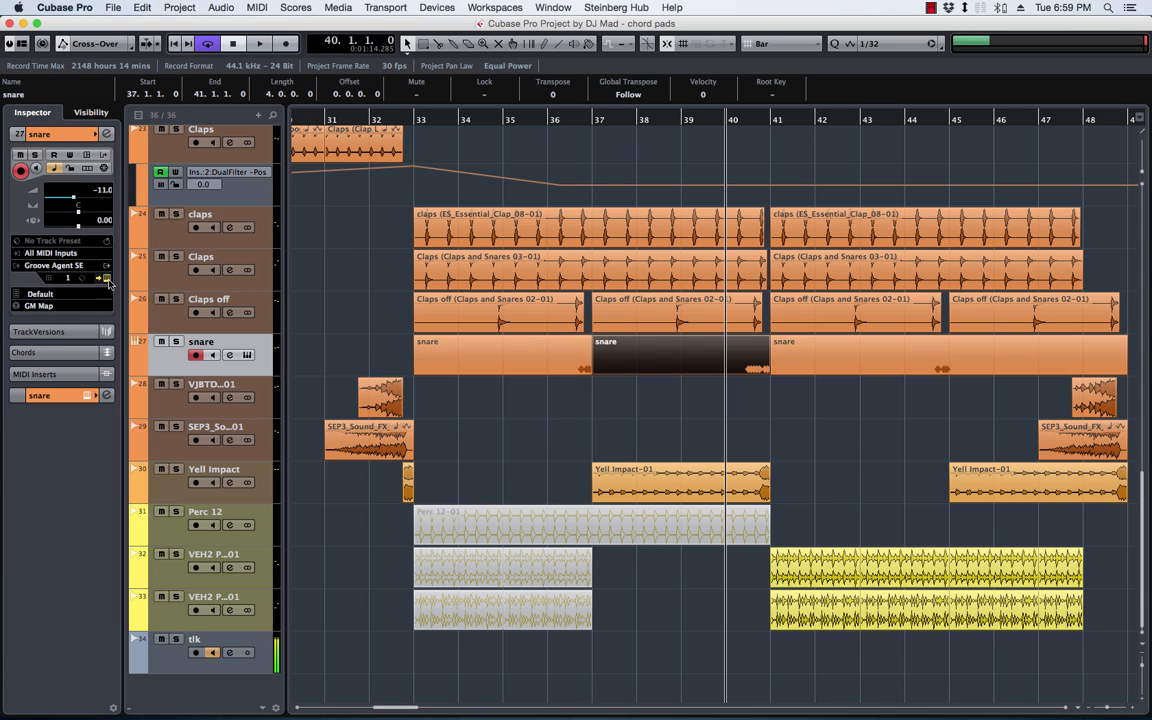
{"action": "left_click", "coordinate": [246, 355]}
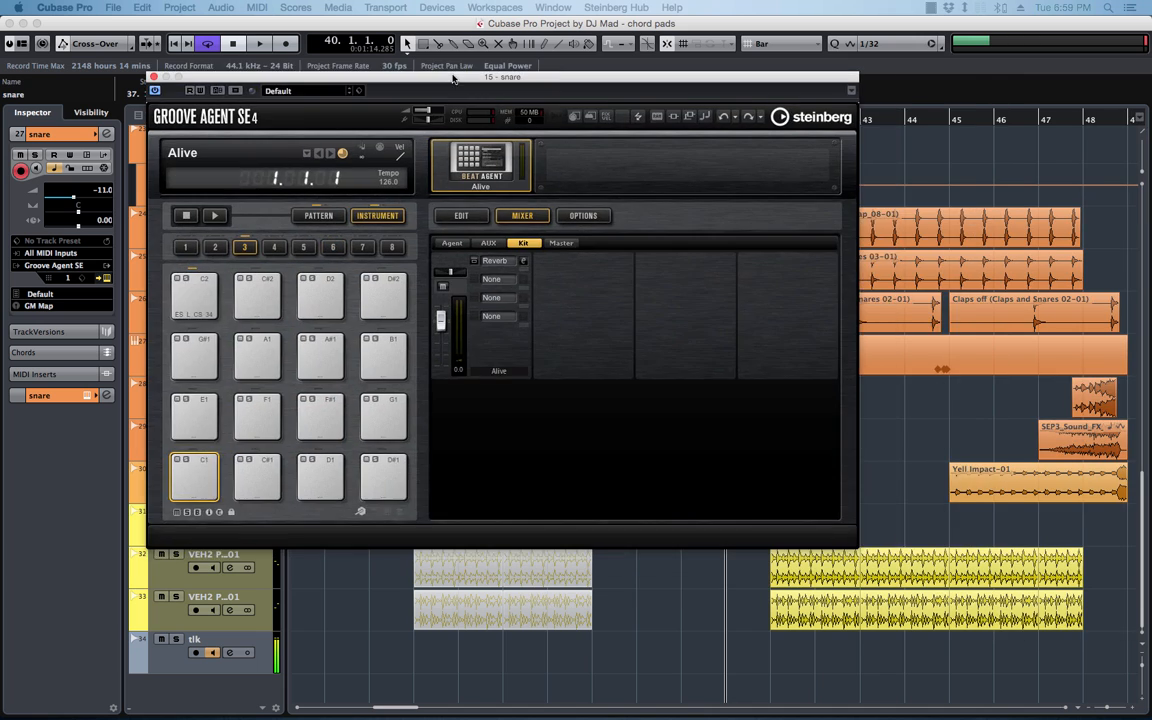
{"action": "left_click_drag", "start_coordinate": [135, 77], "coordinate": [300, 77]}
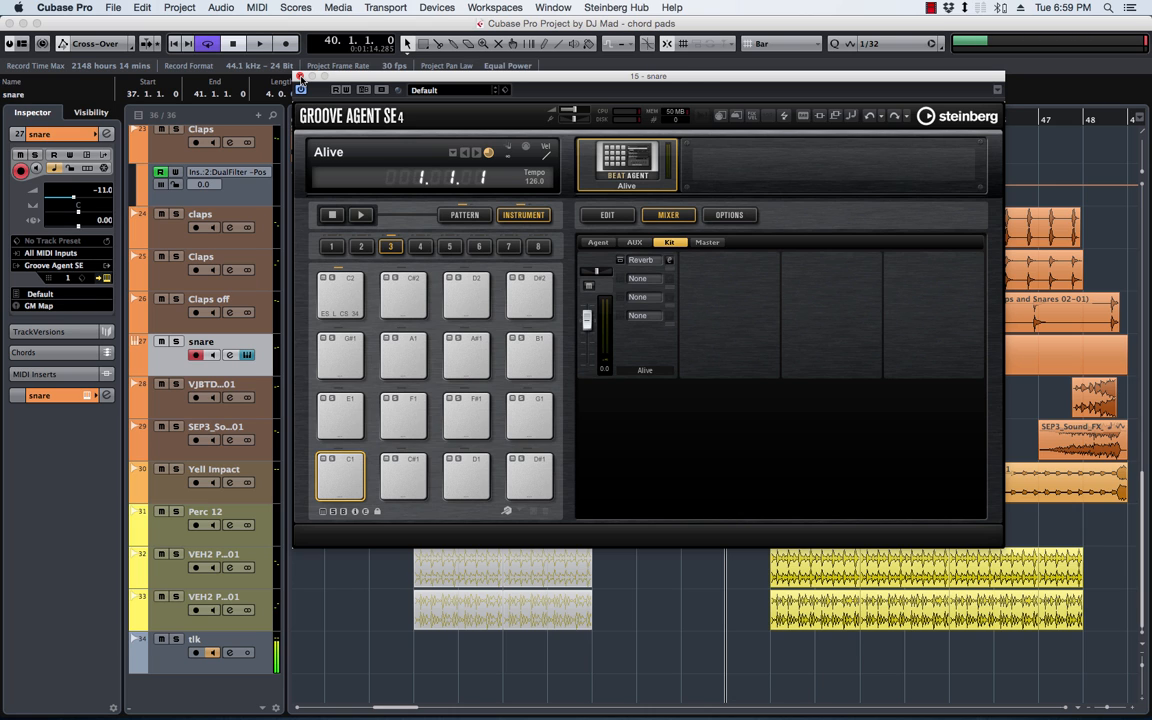
{"action": "left_click", "coordinate": [300, 77]}
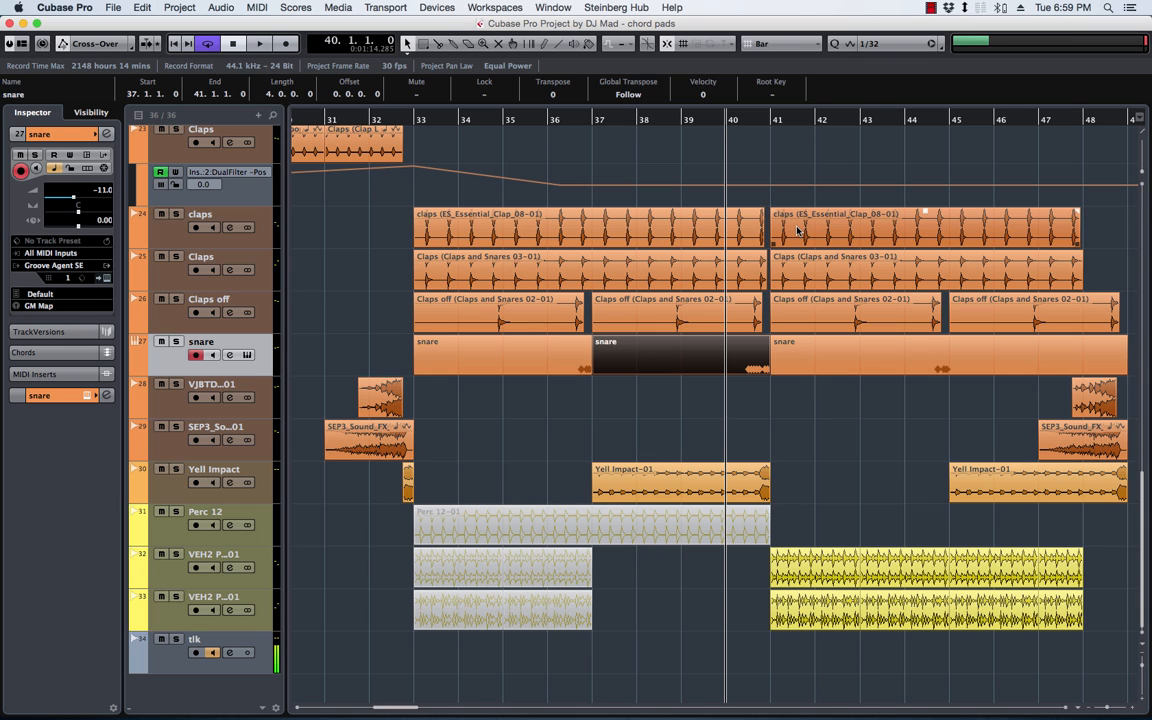
Play from bar 40, audition the VEH2 percussion tracks 32 and 33 in solo, clear their solos, and select track 32
{"action": "key", "text": "space"}
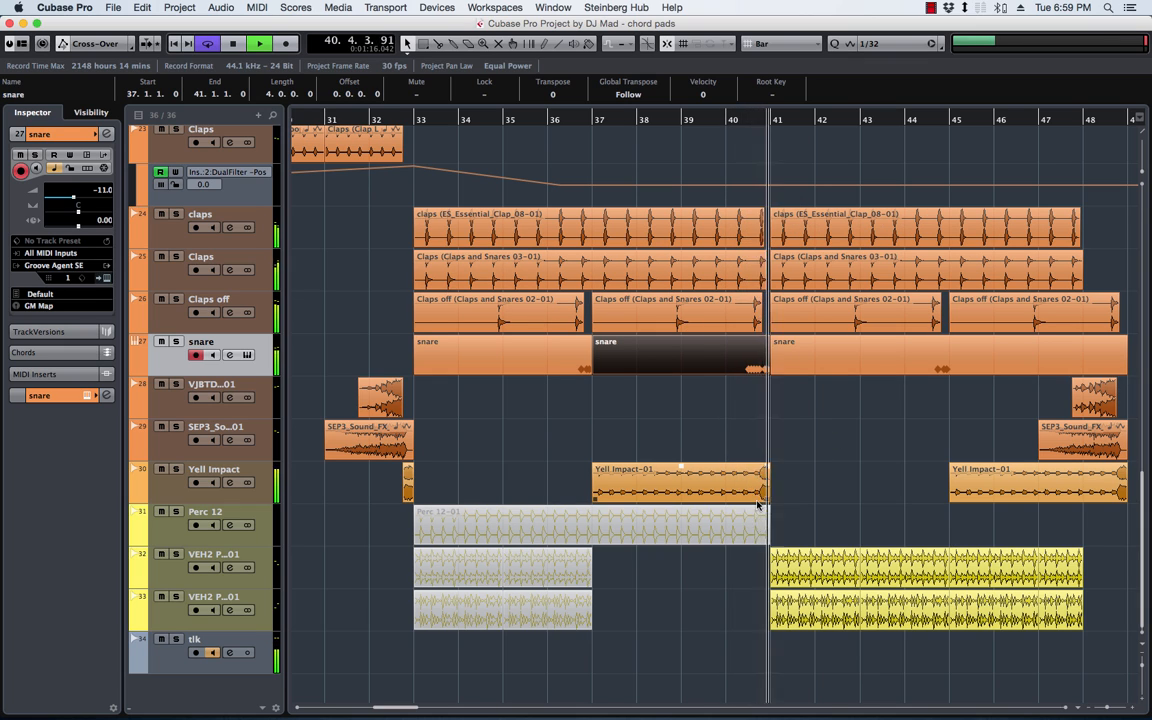
{"action": "left_click", "coordinate": [177, 555]}
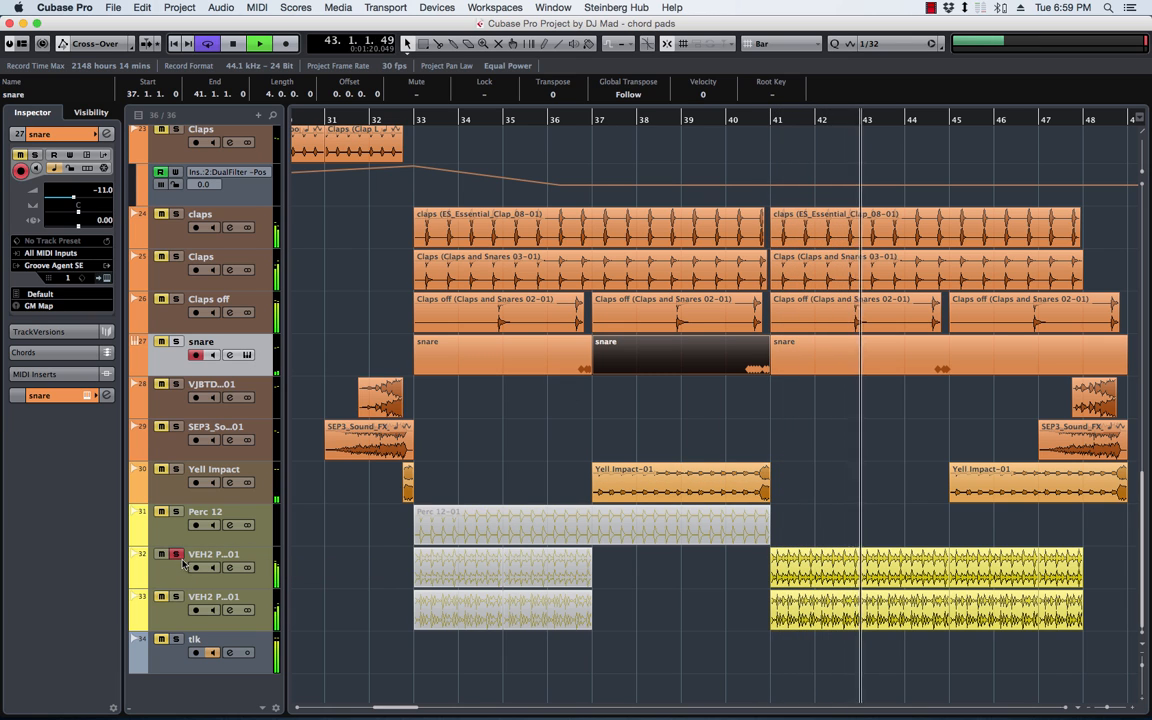
{"action": "left_click", "coordinate": [176, 597]}
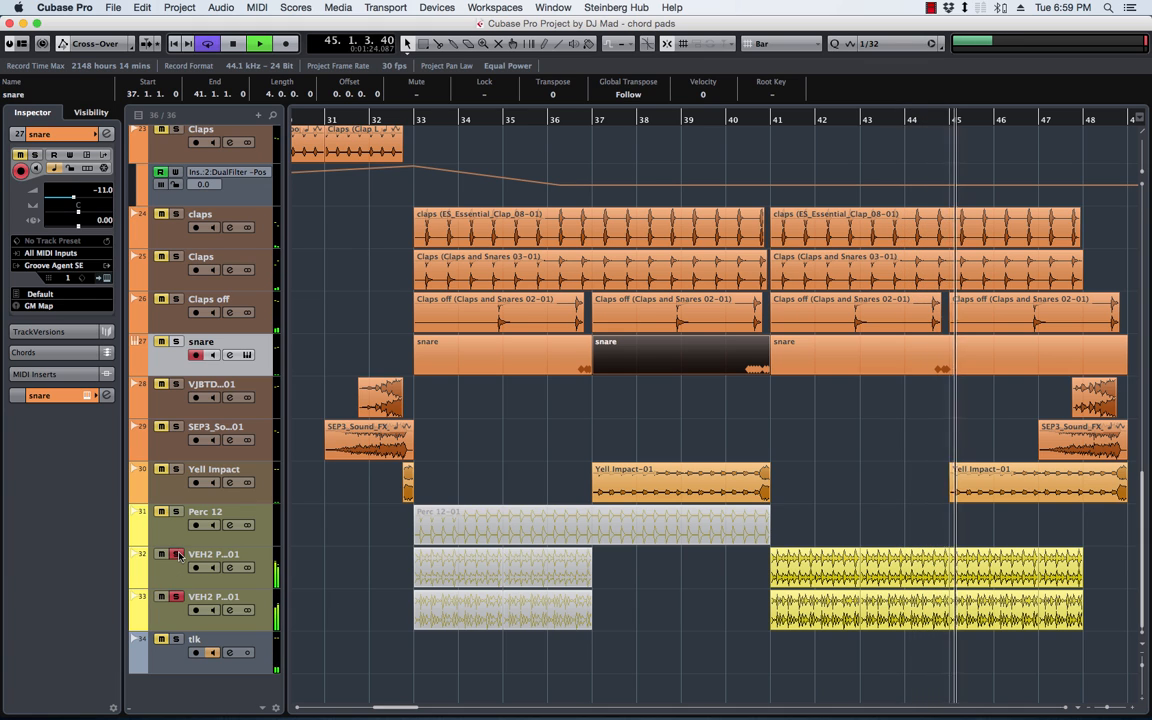
{"action": "left_click", "coordinate": [180, 596]}
{"action": "key", "text": "space"}
{"action": "left_click", "coordinate": [164, 571]}
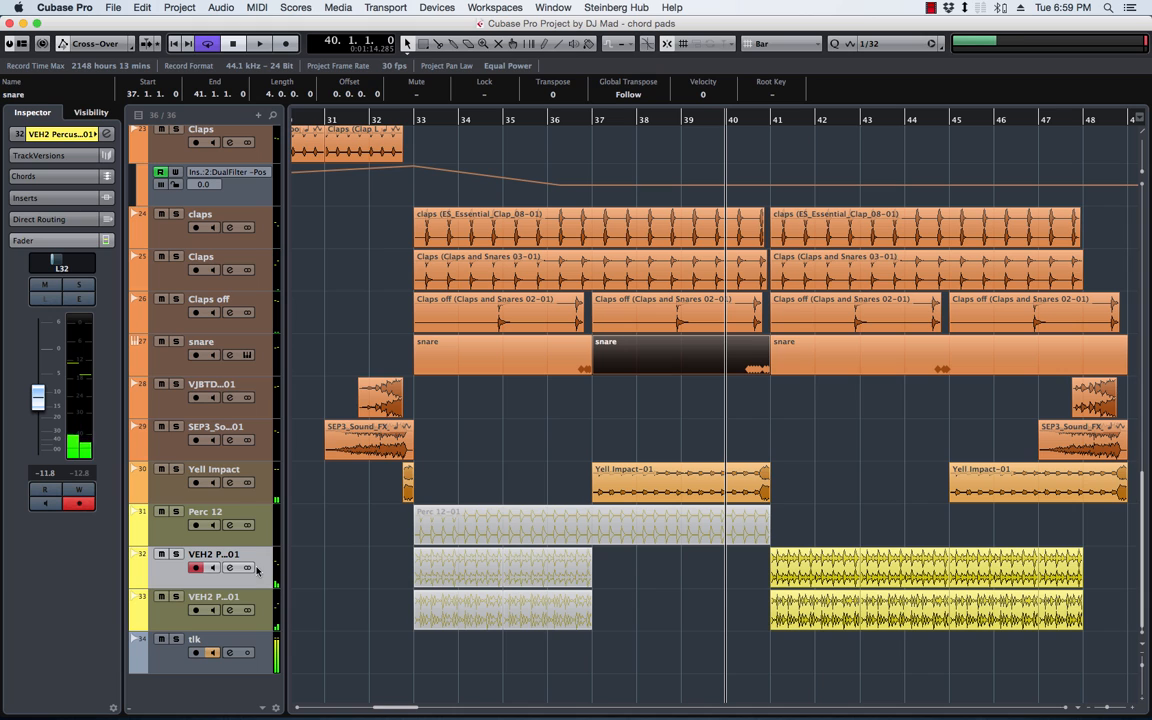
Play the Yell Impact track from bar 37 in solo, stop playback, and clear its solo
{"action": "scroll", "coordinate": [867, 445], "scroll_direction": "right", "scroll_amount": 2}
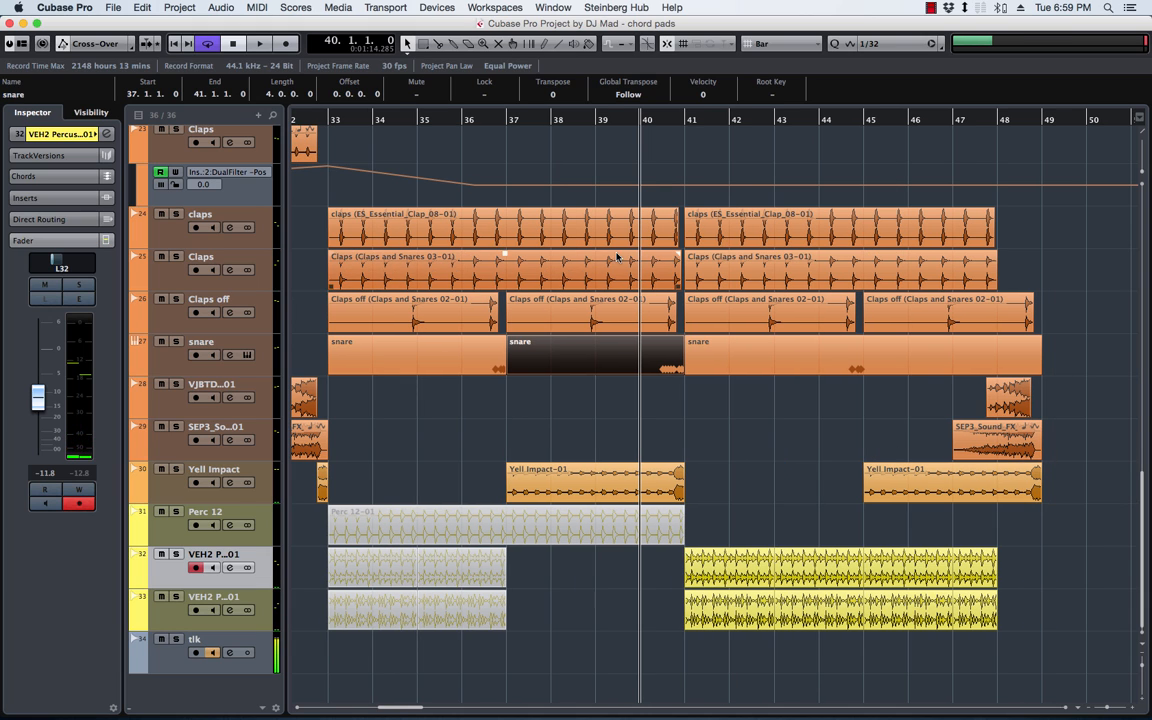
{"action": "left_click", "coordinate": [509, 119]}
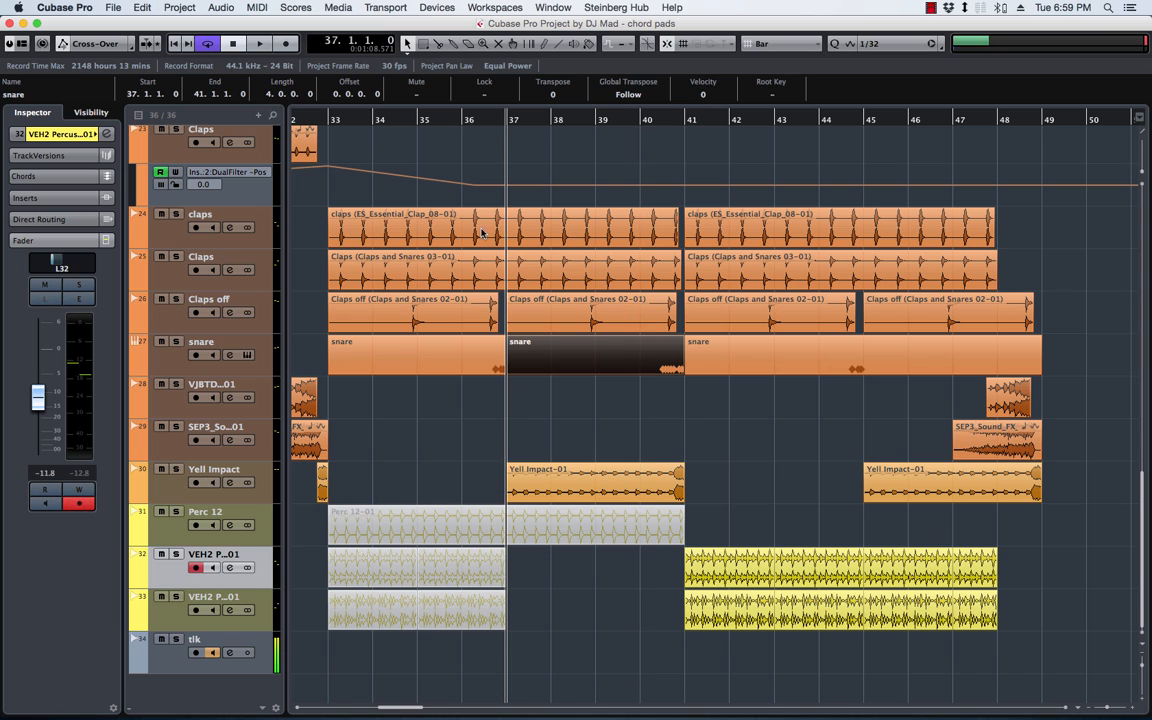
{"action": "key", "text": "space"}
{"action": "left_click", "coordinate": [176, 470]}
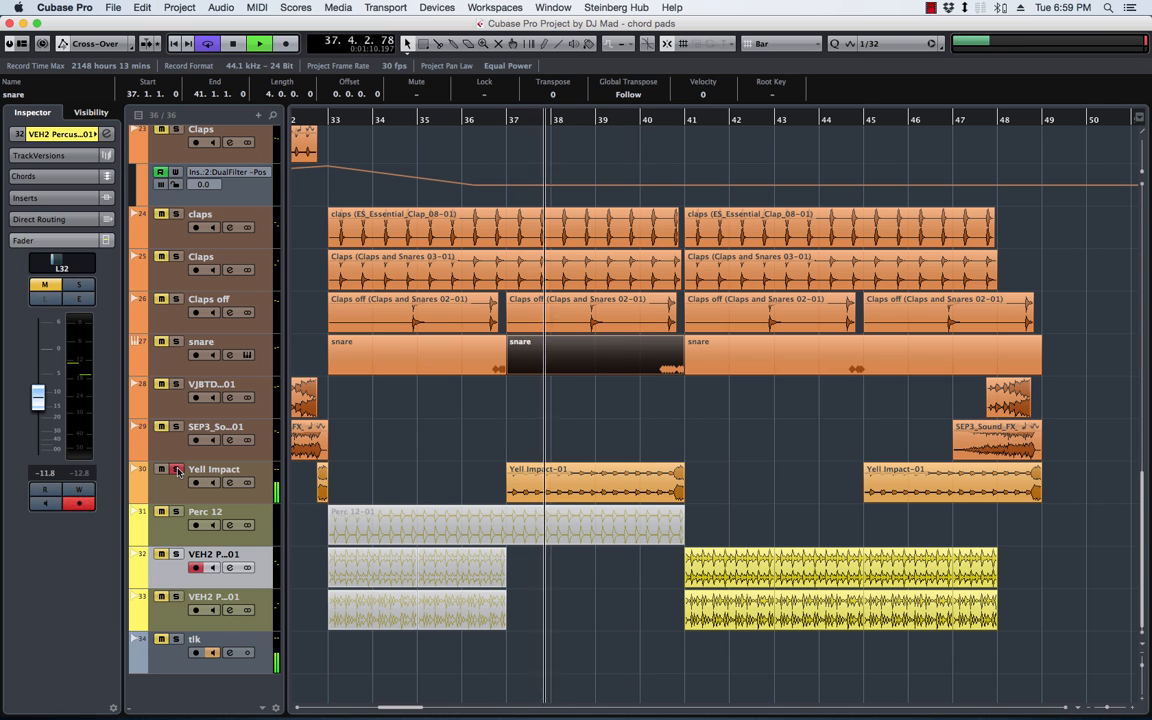
{"action": "key", "text": "space"}
{"action": "left_click", "coordinate": [176, 470]}
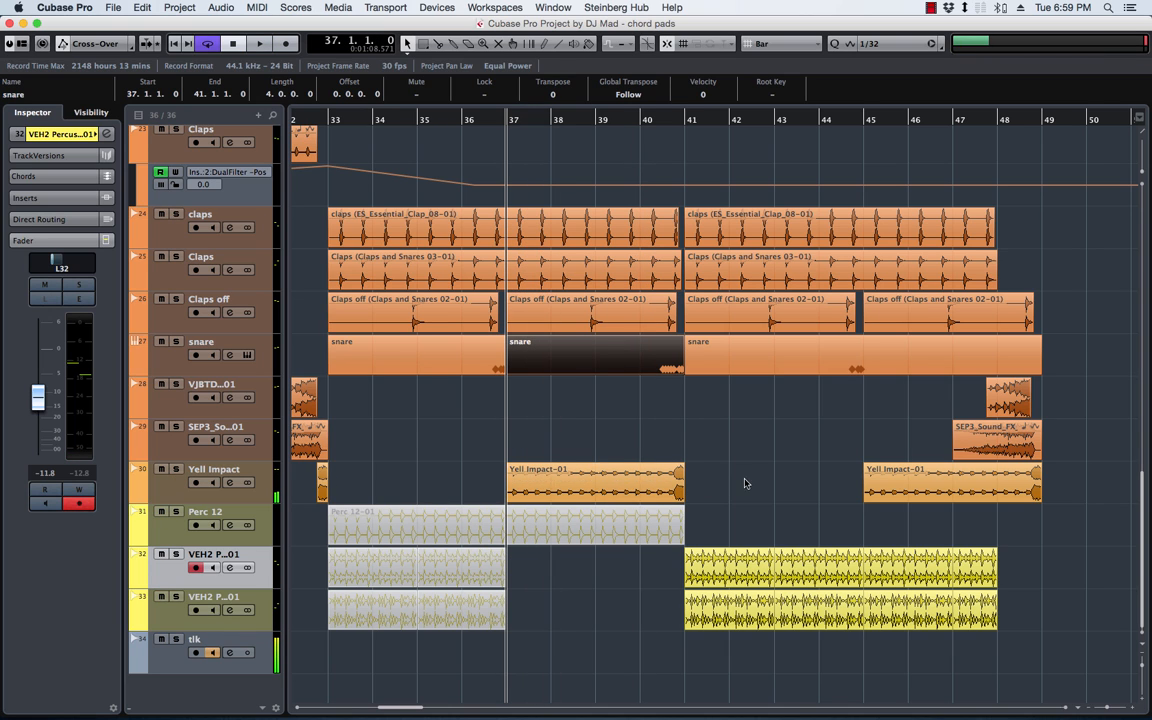
Deselect the snare clip and shrink the track heights until nearly all tracks fit in the arrangement
{"action": "scroll", "coordinate": [1005, 430], "scroll_direction": "up", "scroll_amount": 3}
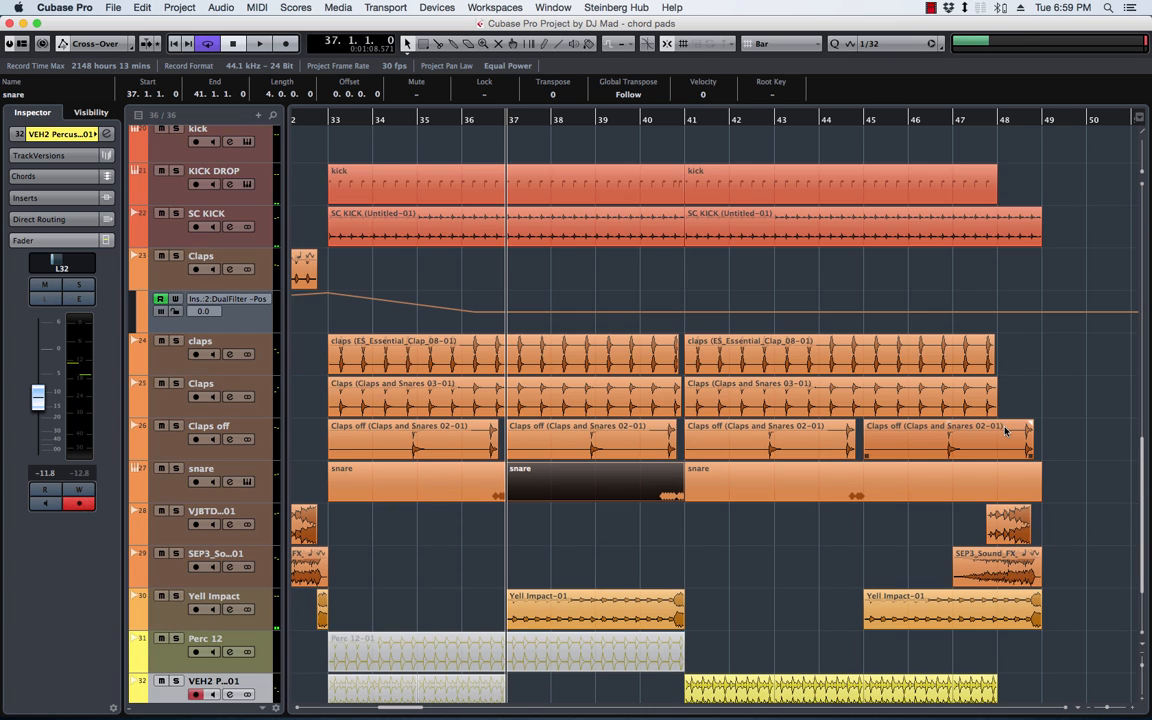
{"action": "scroll", "coordinate": [1005, 430], "scroll_direction": "up", "scroll_amount": 10}
{"action": "scroll", "coordinate": [1005, 431], "scroll_direction": "up", "scroll_amount": 5}
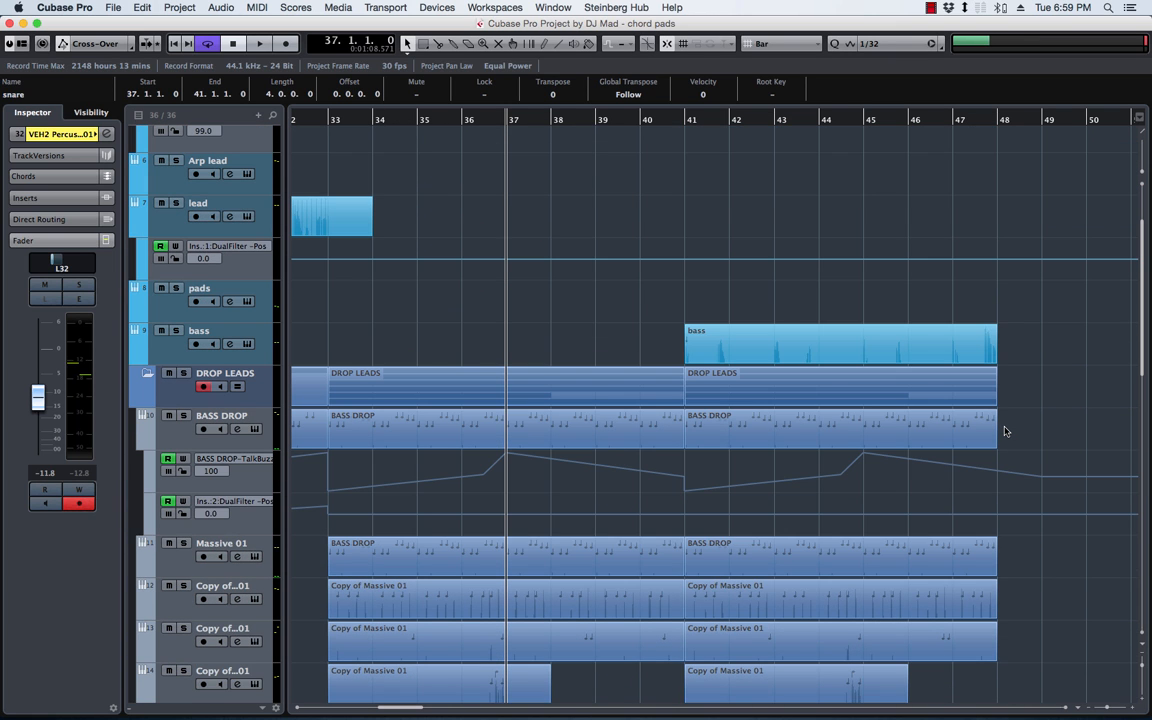
{"action": "scroll", "coordinate": [1005, 431], "scroll_direction": "down", "scroll_amount": 5}
{"action": "left_click", "coordinate": [1036, 445]}
{"action": "key", "text": "shift+g"}
{"action": "key", "text": "shift+g"}
{"action": "key", "text": "shift+g"}
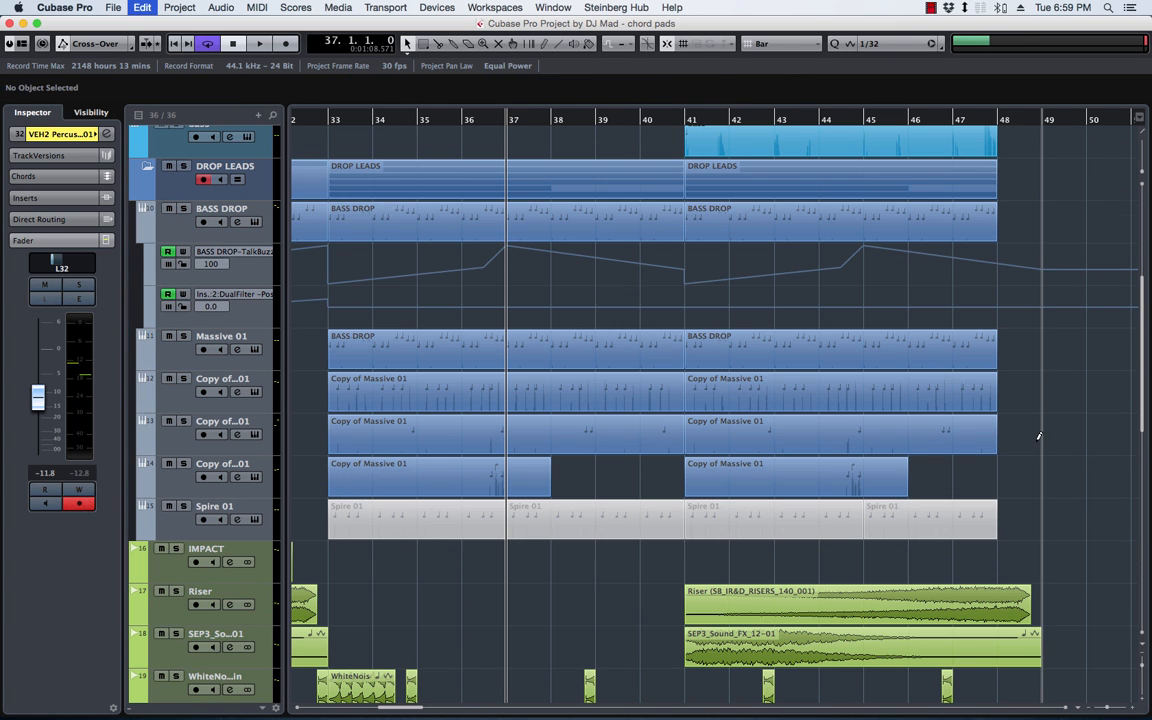
{"action": "key", "text": "shift+h"}
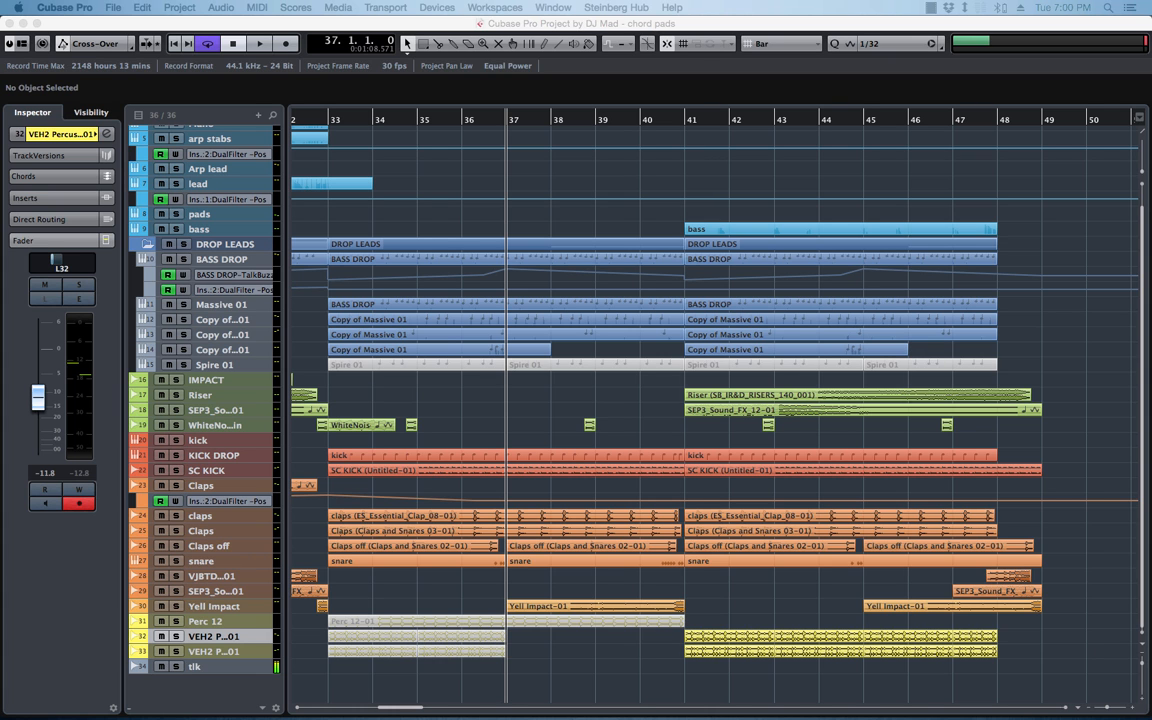
Bring the stereo output's VPS Scope plug-in window into view over the arrangement
{"action": "left_click_drag", "start_coordinate": [1151, 108], "coordinate": [730, 178]}
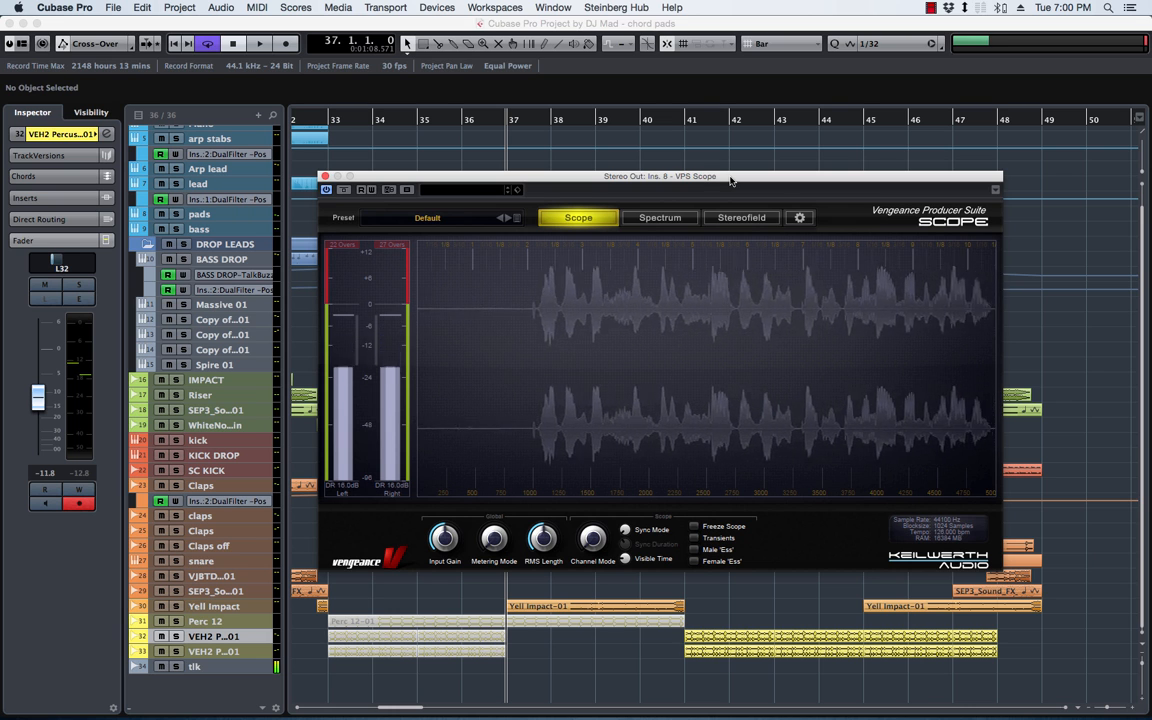
Shift the VPS Scope window over the arrangement and view its Spectrum and Stereofield displays before returning to Scope
{"action": "left_click_drag", "start_coordinate": [731, 181], "coordinate": [721, 152]}
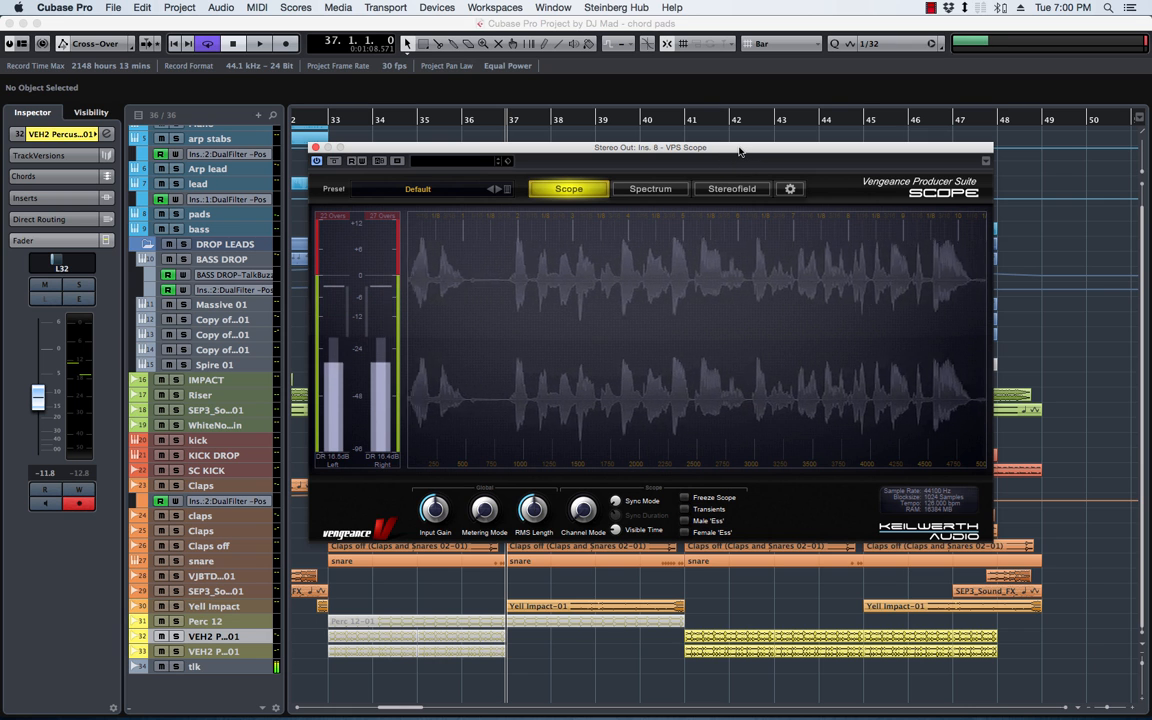
{"action": "mouse_move", "coordinate": [739, 151]}
{"action": "left_mouse_down"}
{"action": "mouse_move", "coordinate": [789, 168]}
{"action": "mouse_move", "coordinate": [750, 182]}
{"action": "mouse_move", "coordinate": [728, 147]}
{"action": "left_mouse_up"}
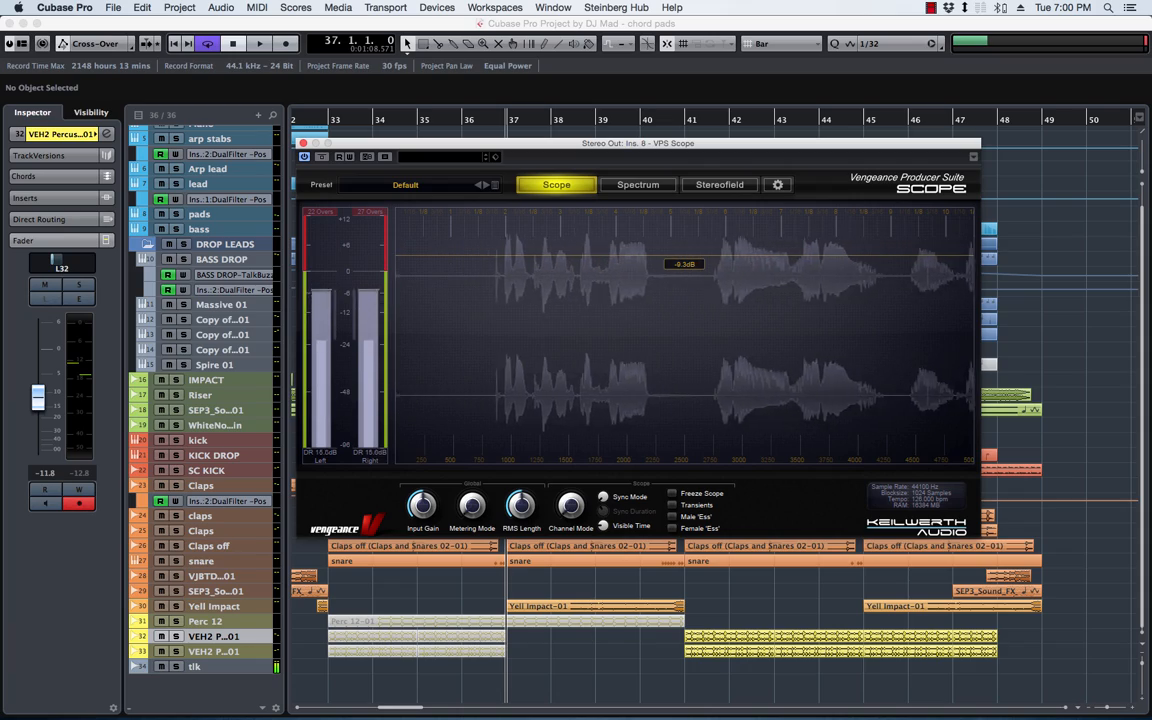
{"action": "mouse_move", "coordinate": [1151, 22]}
{"action": "left_mouse_down"}
{"action": "mouse_move", "coordinate": [1151, 10]}
{"action": "mouse_move", "coordinate": [407, 4]}
{"action": "mouse_move", "coordinate": [1151, 12]}
{"action": "left_mouse_up"}
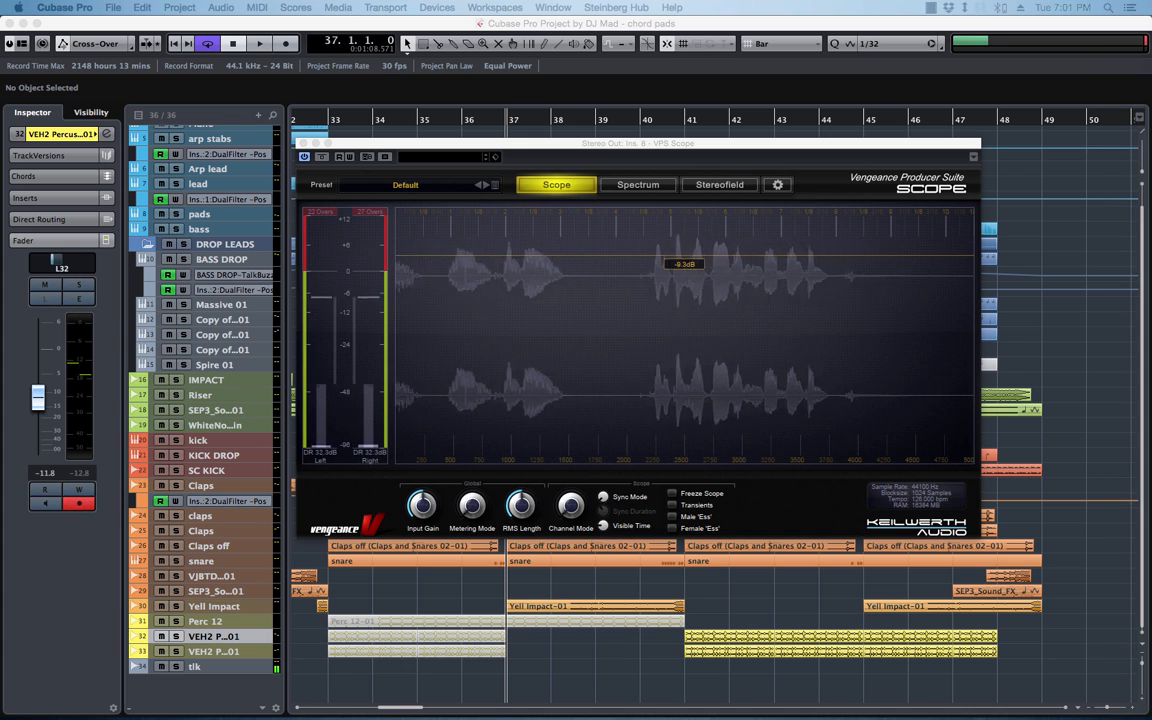
{"action": "left_click_drag", "start_coordinate": [688, 143], "coordinate": [793, 124]}
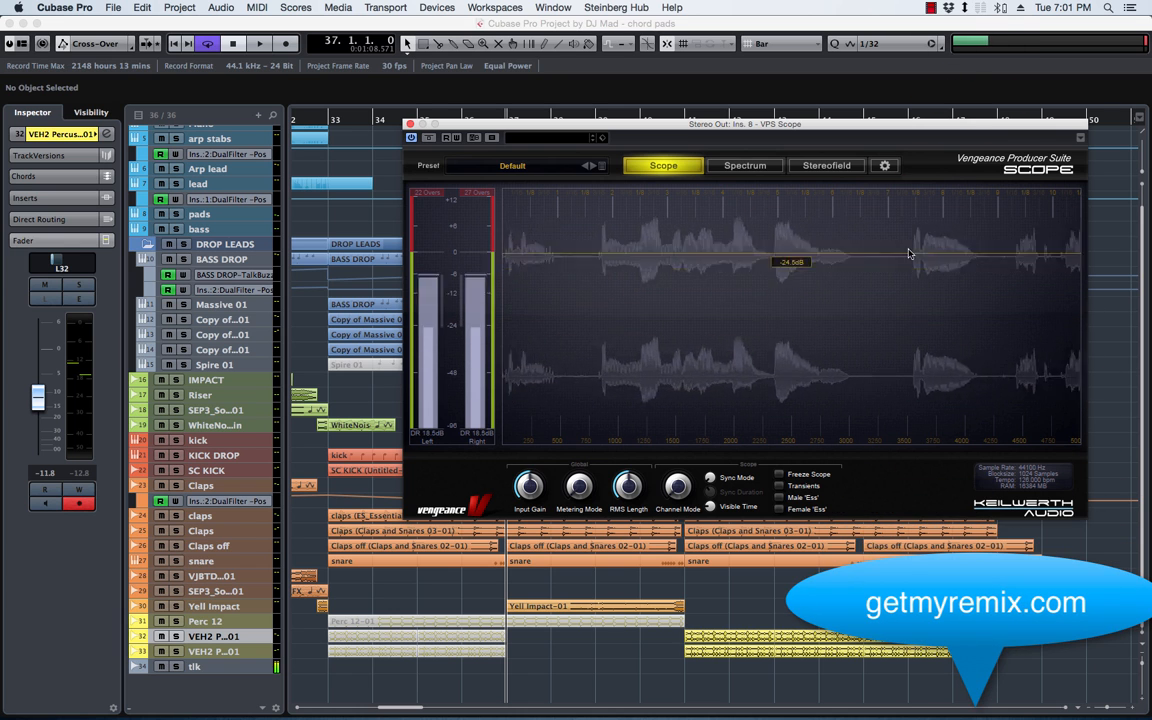
{"action": "left_click", "coordinate": [745, 167]}
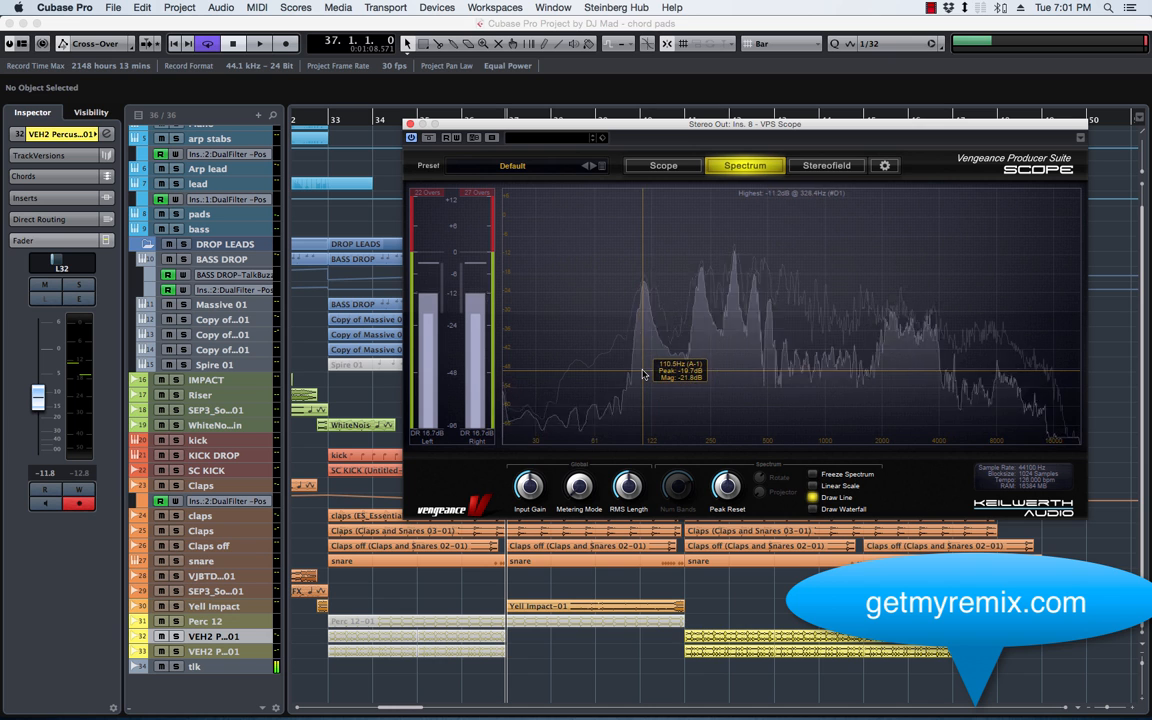
{"action": "left_click", "coordinate": [836, 166]}
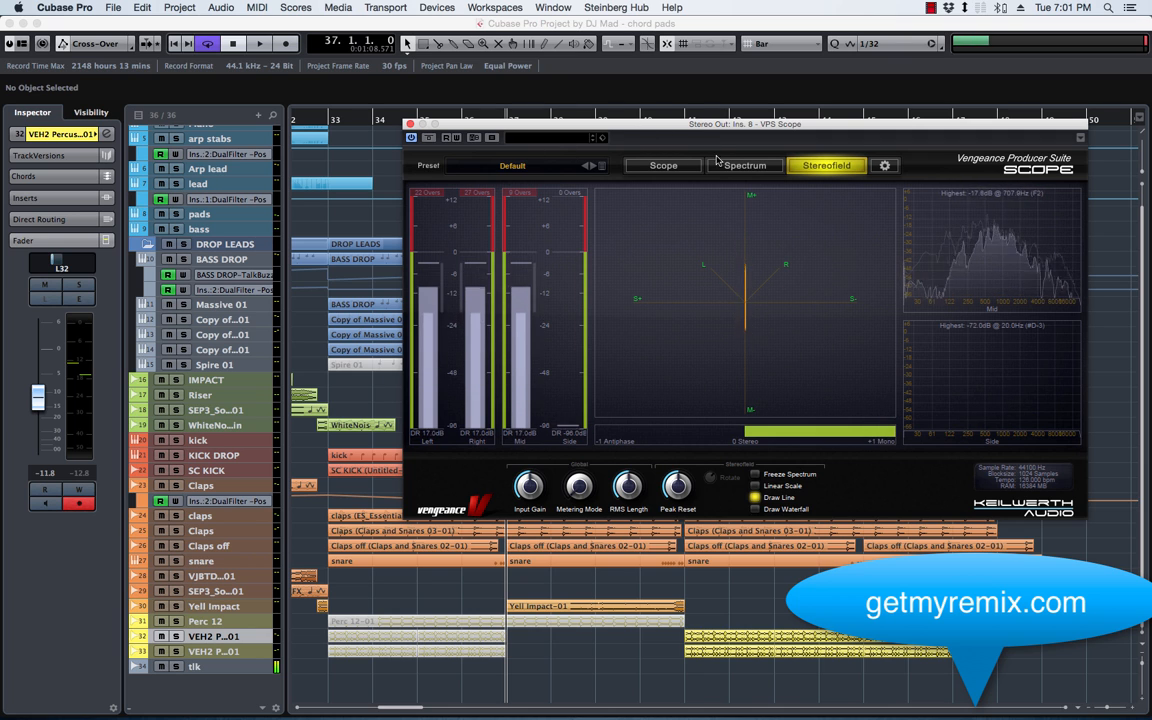
{"action": "left_click", "coordinate": [676, 168]}
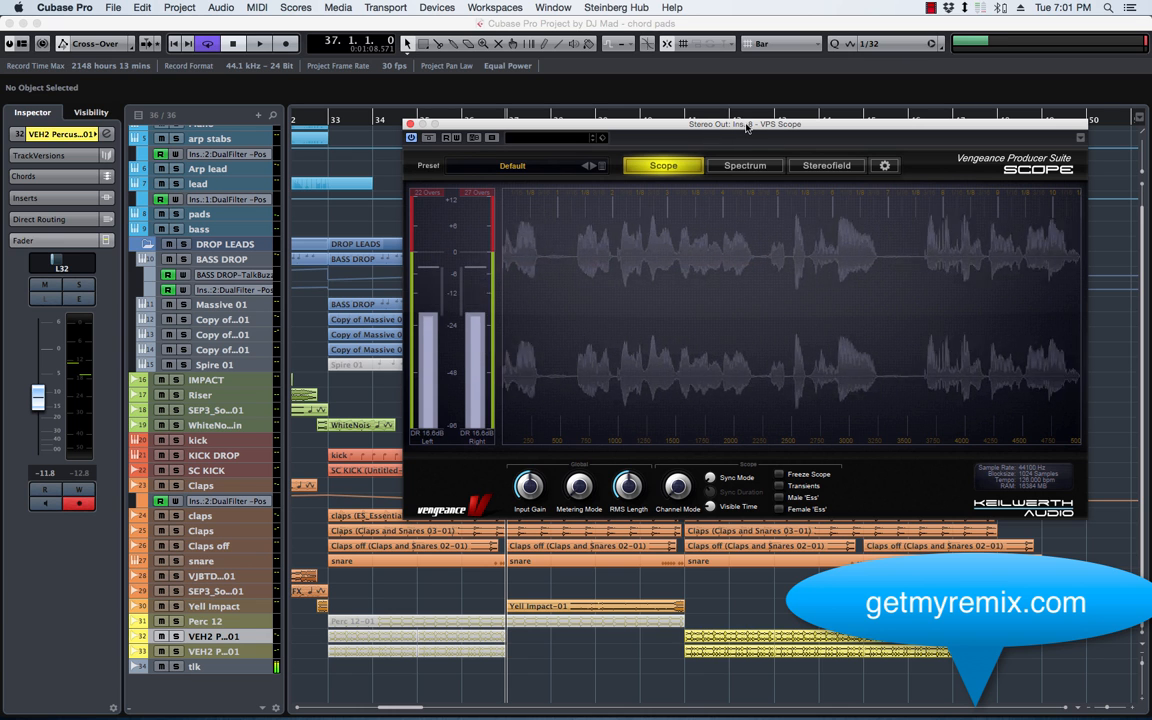
Play the drop from bar 37 and move the VPS Scope window off the arrangement and back over it
{"action": "key", "text": "space"}
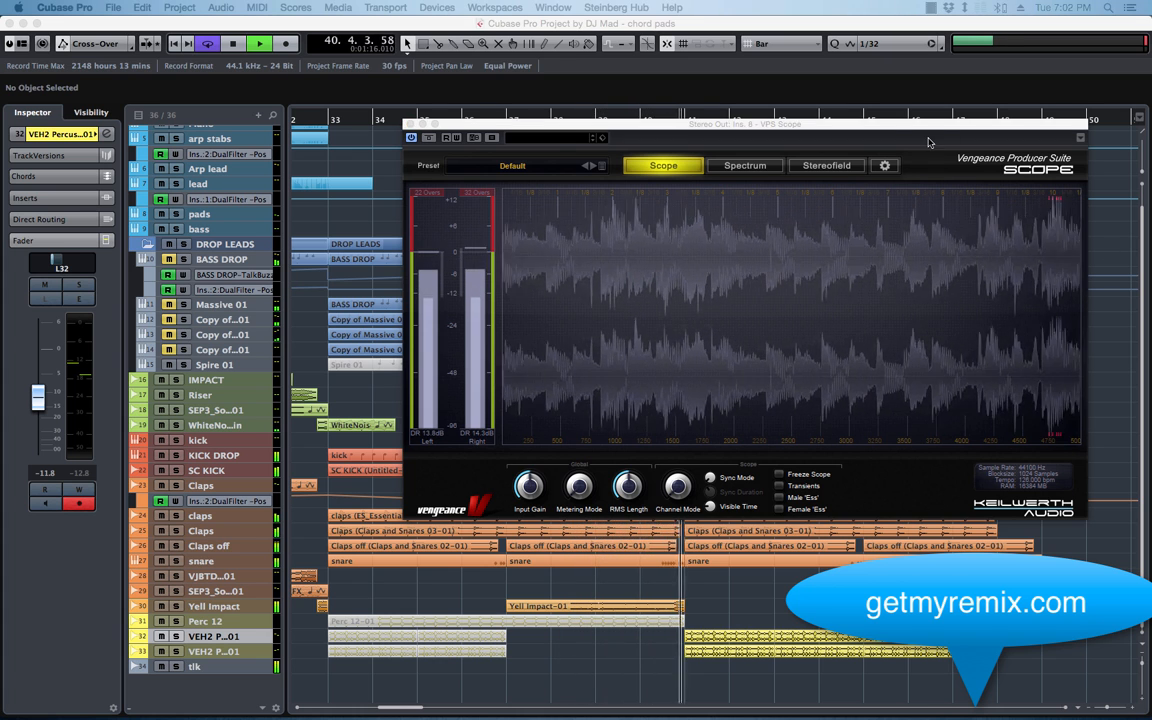
{"action": "left_click_drag", "start_coordinate": [926, 126], "coordinate": [810, 127]}
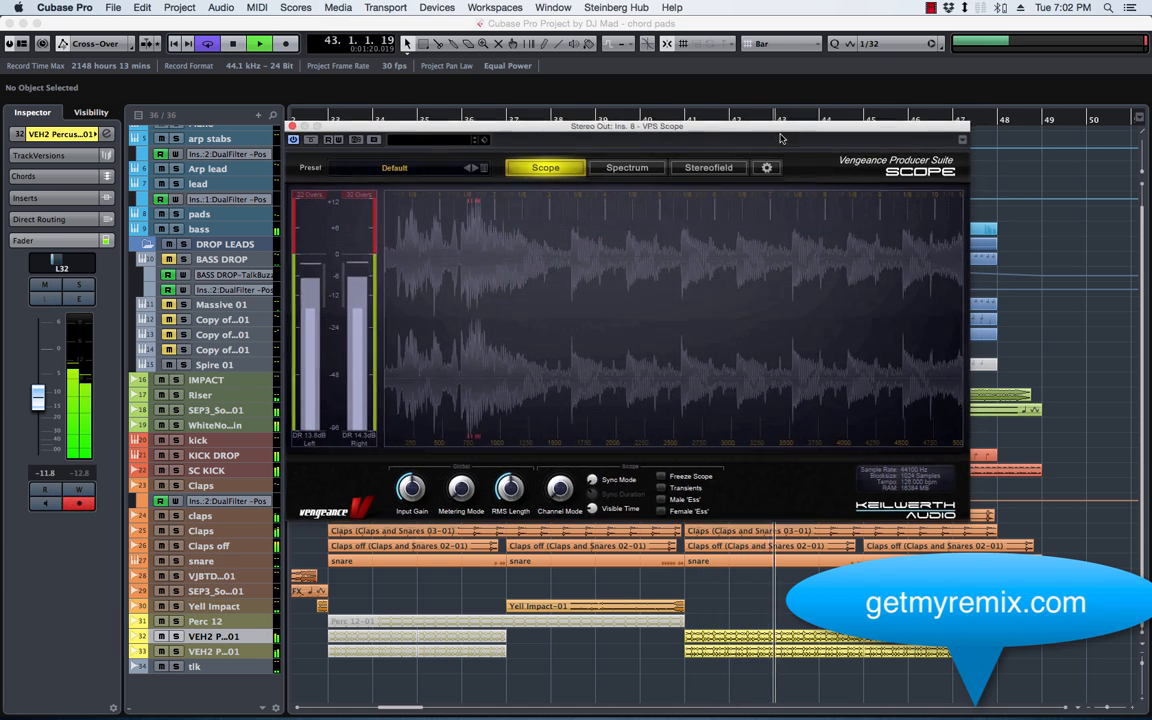
{"action": "left_click_drag", "start_coordinate": [781, 133], "coordinate": [1151, 130]}
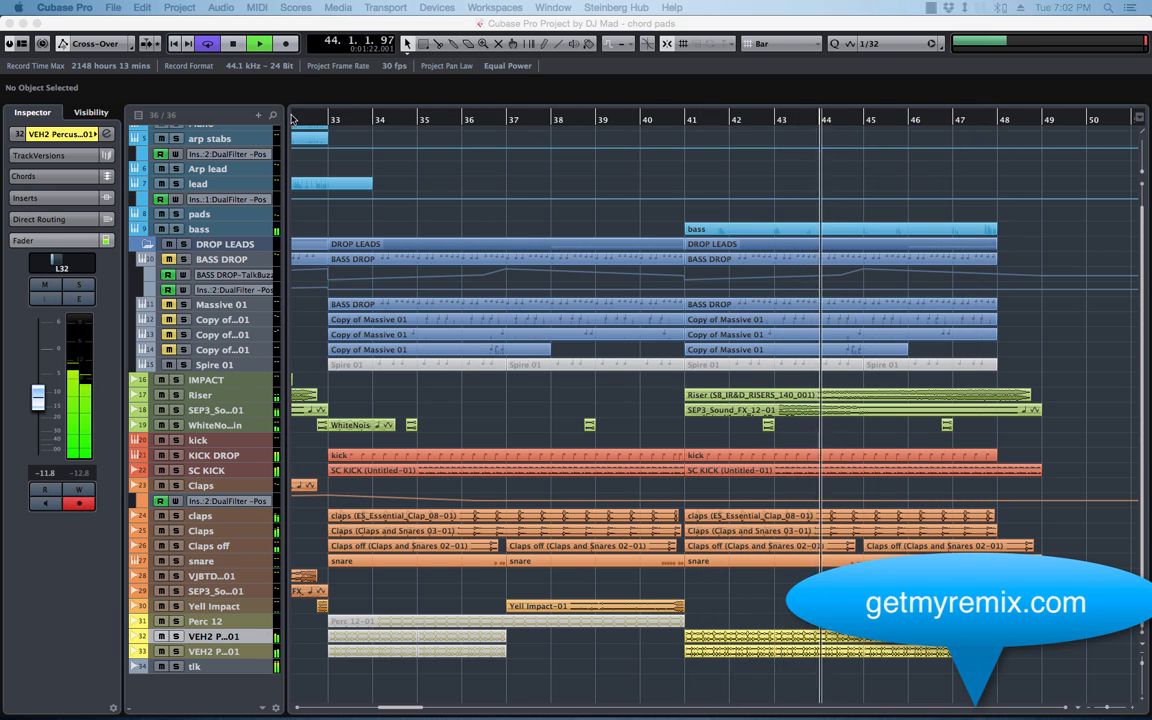
{"action": "left_click_drag", "start_coordinate": [1150, 139], "coordinate": [690, 139]}
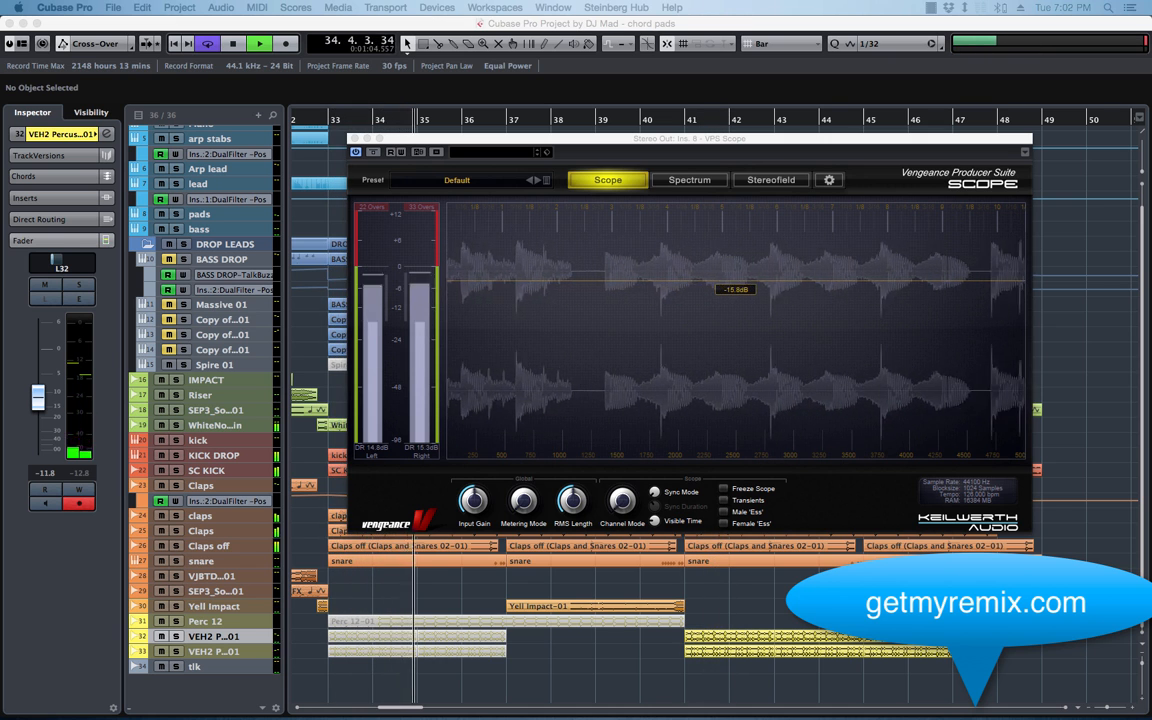
Select the kick and KICK DROP tracks together while the drop plays, and stop playback
{"action": "left_click", "coordinate": [214, 440]}
{"action": "left_click", "coordinate": [214, 455], "text": "shift"}
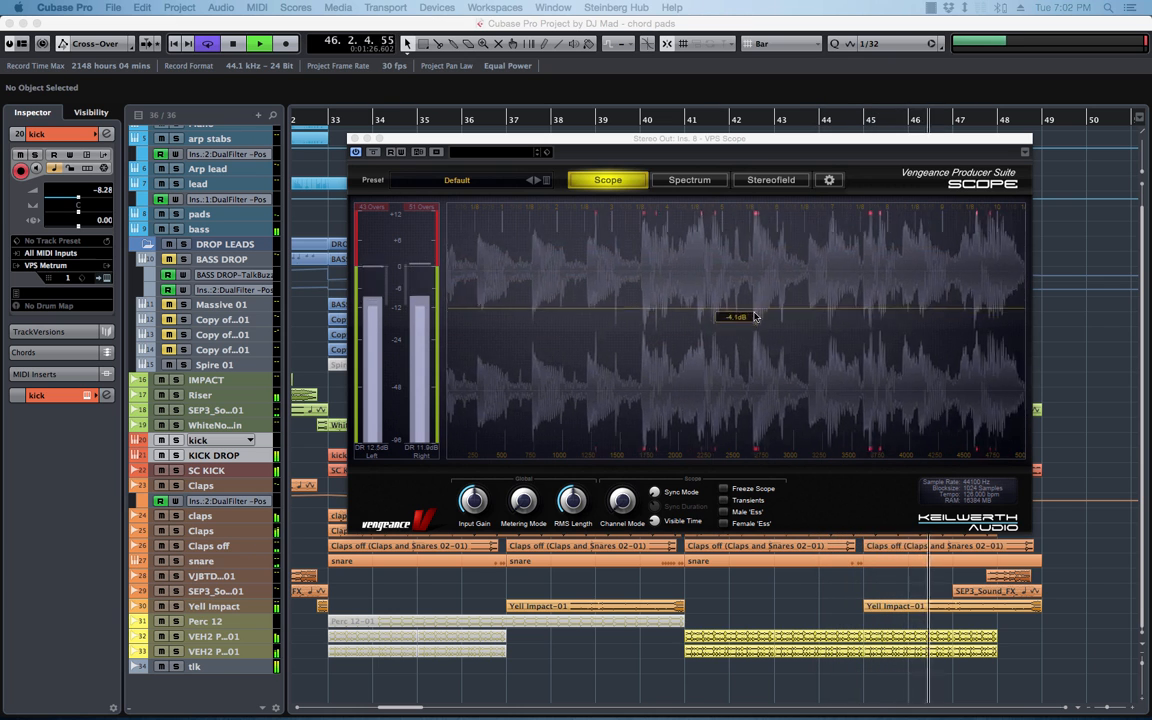
{"action": "key", "text": "space"}
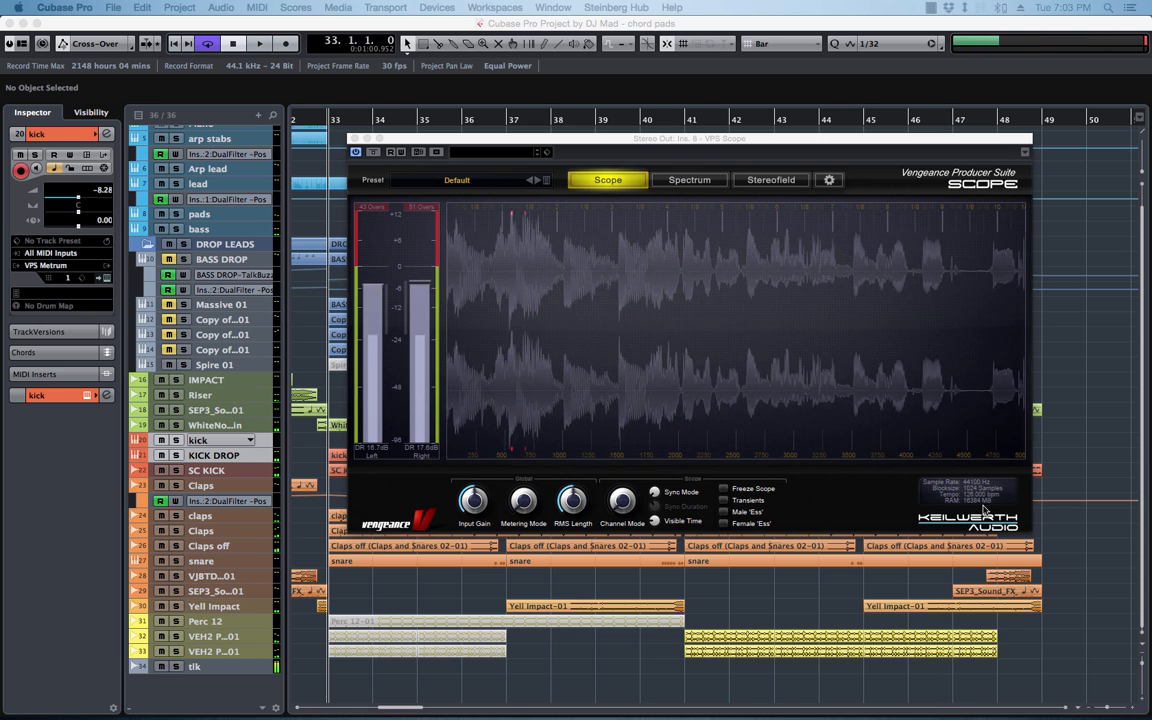
Play the drop from bar 33, turn on Freeze Scope to hold the waveform, and stop playback
{"action": "key", "text": "space"}
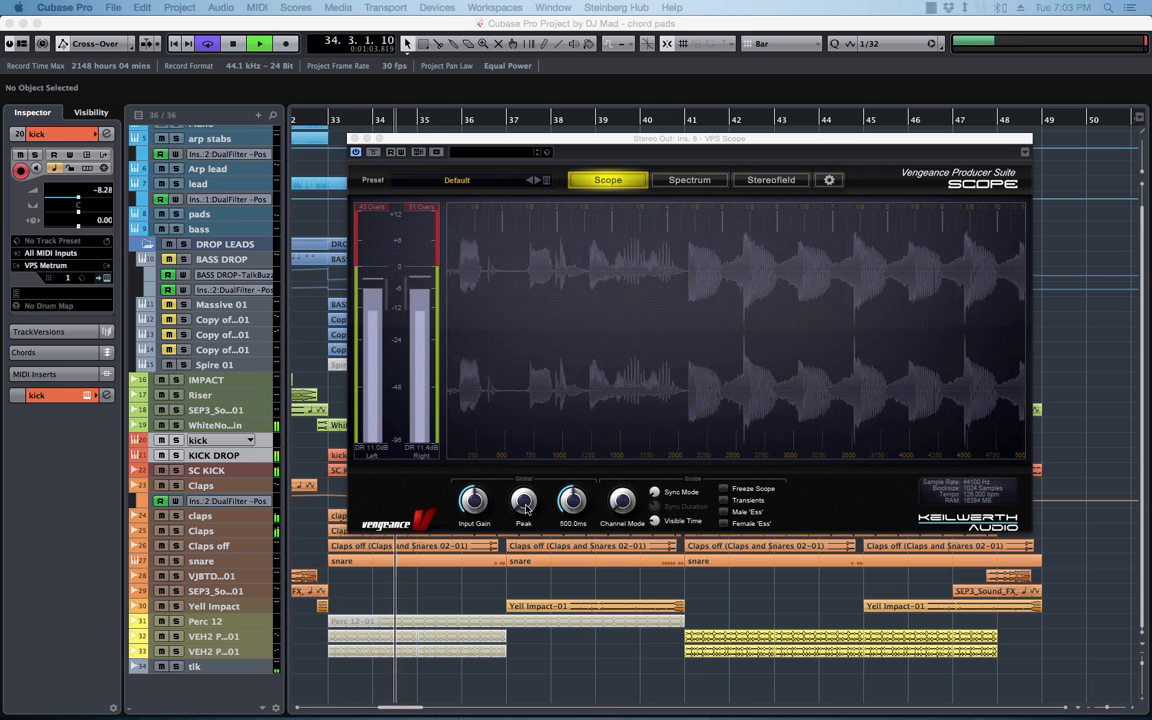
{"action": "left_click", "coordinate": [724, 489]}
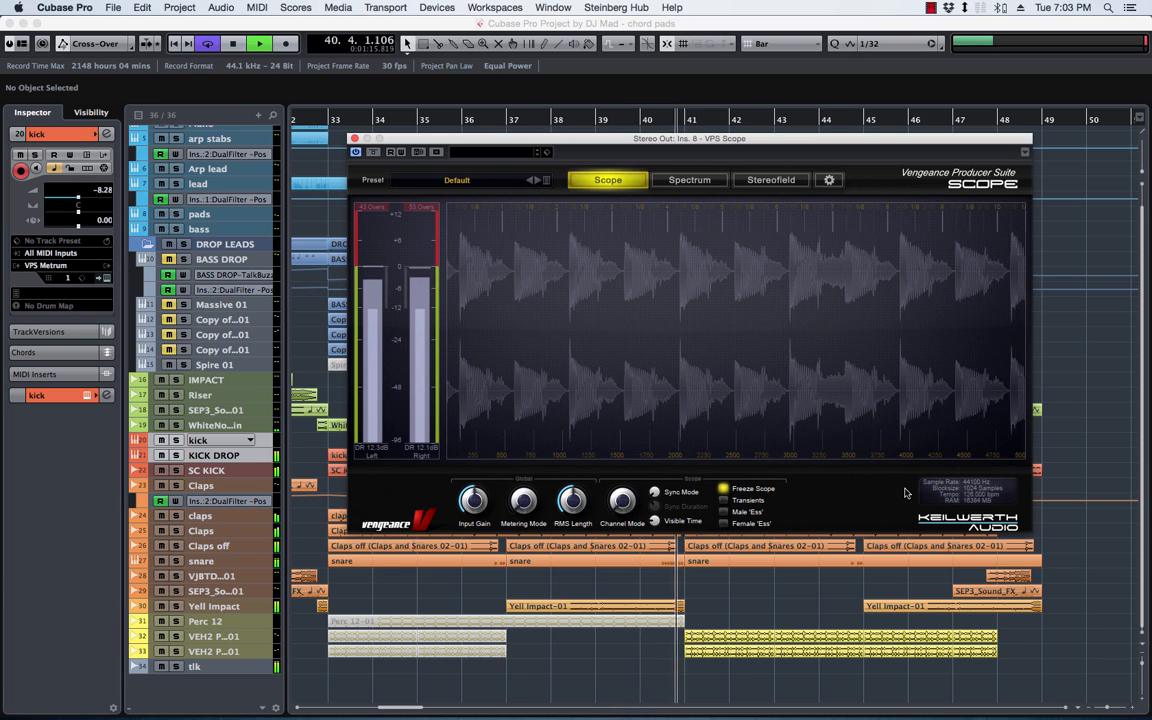
{"action": "key", "text": "space"}
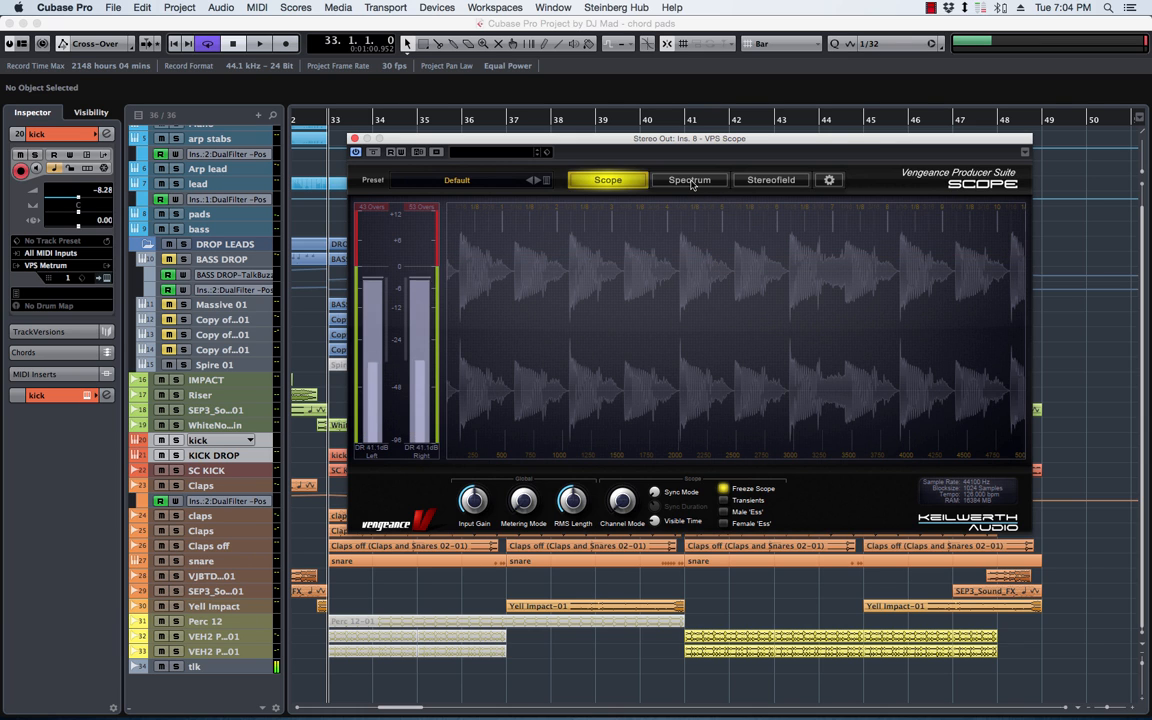
View the VPS Scope's Spectrum and Stereofield displays, and play the drop from bar 33 to examine its stereo image
{"action": "left_click_drag", "start_coordinate": [737, 141], "coordinate": [688, 139]}
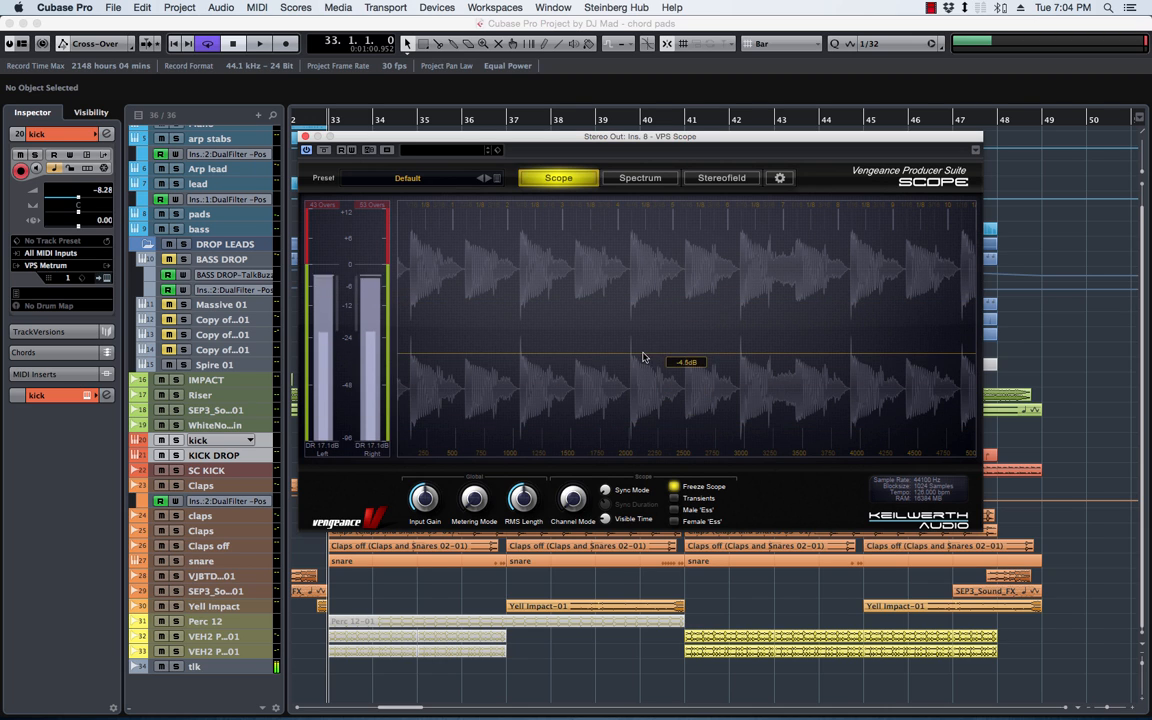
{"action": "left_click", "coordinate": [640, 178]}
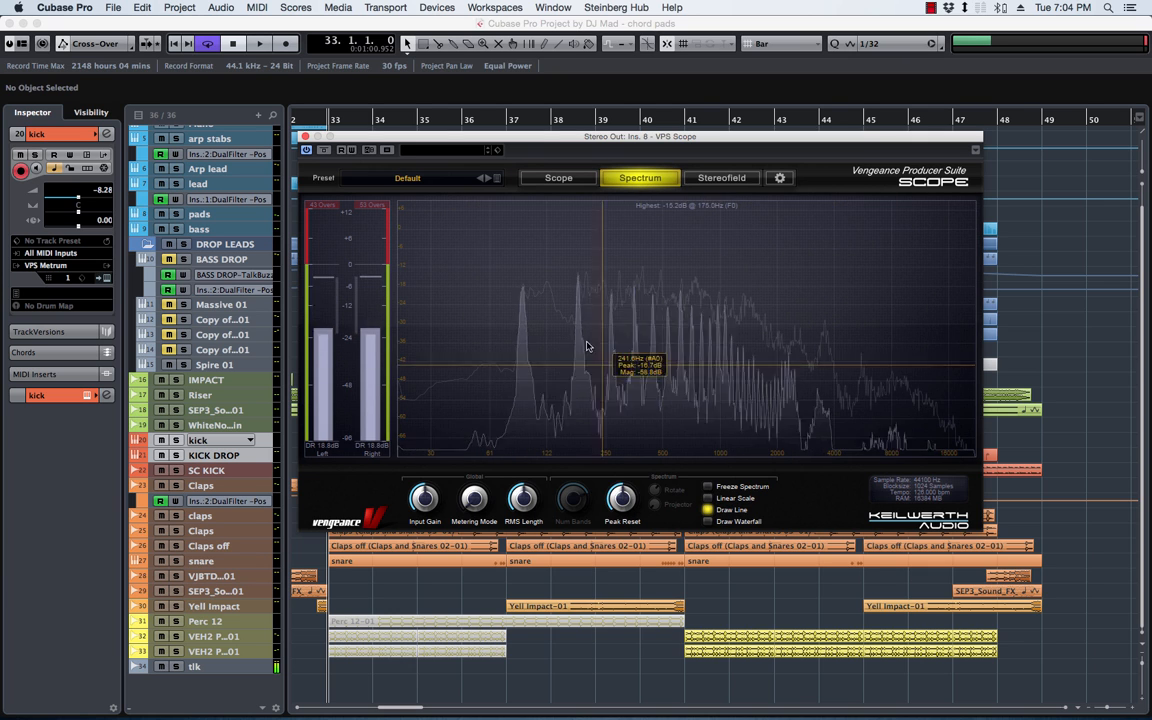
{"action": "left_click", "coordinate": [716, 180]}
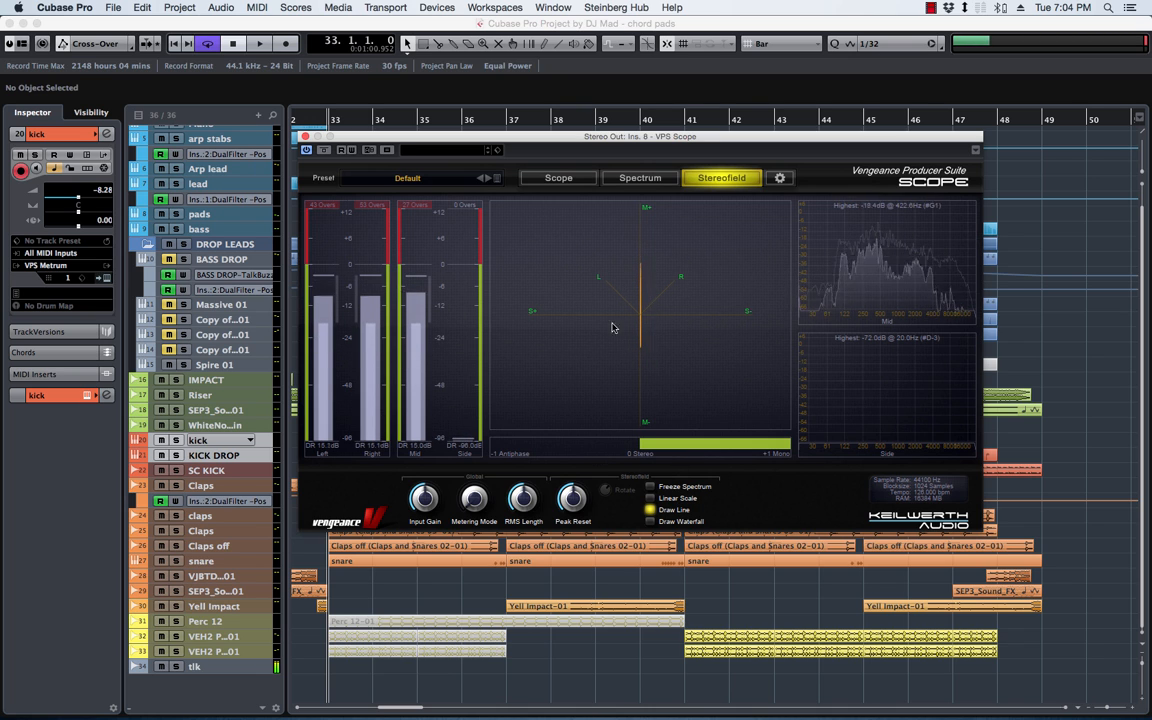
{"action": "key", "text": "space"}
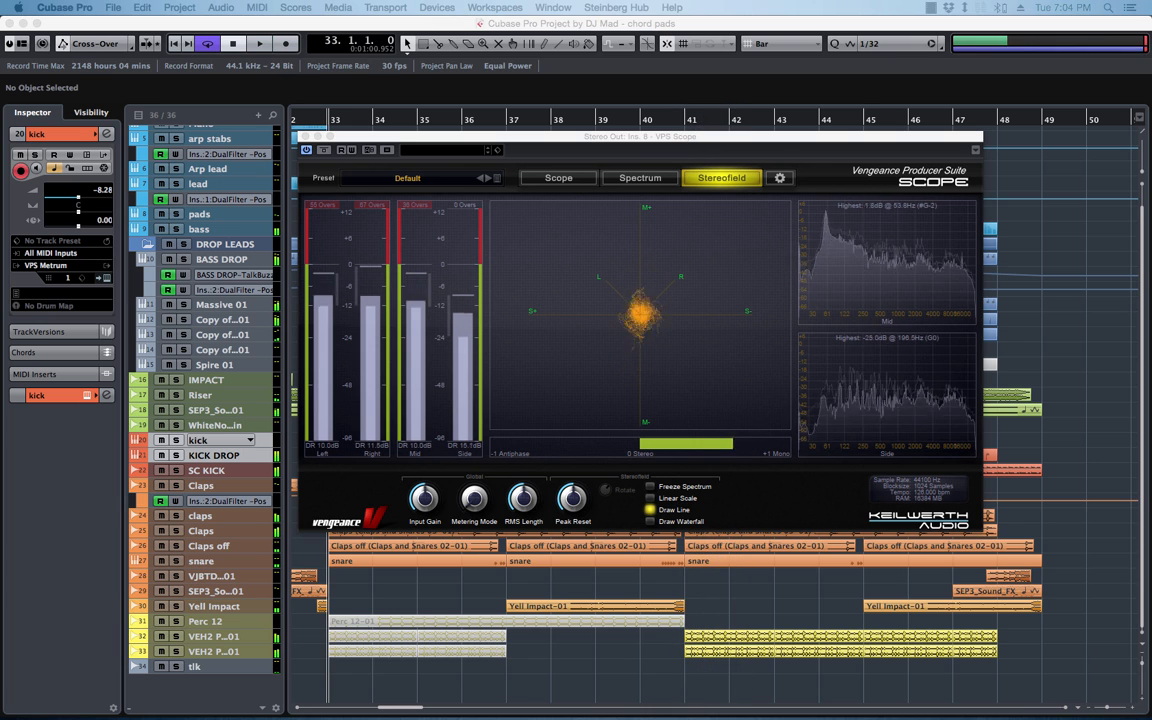
{"action": "key", "text": "space"}
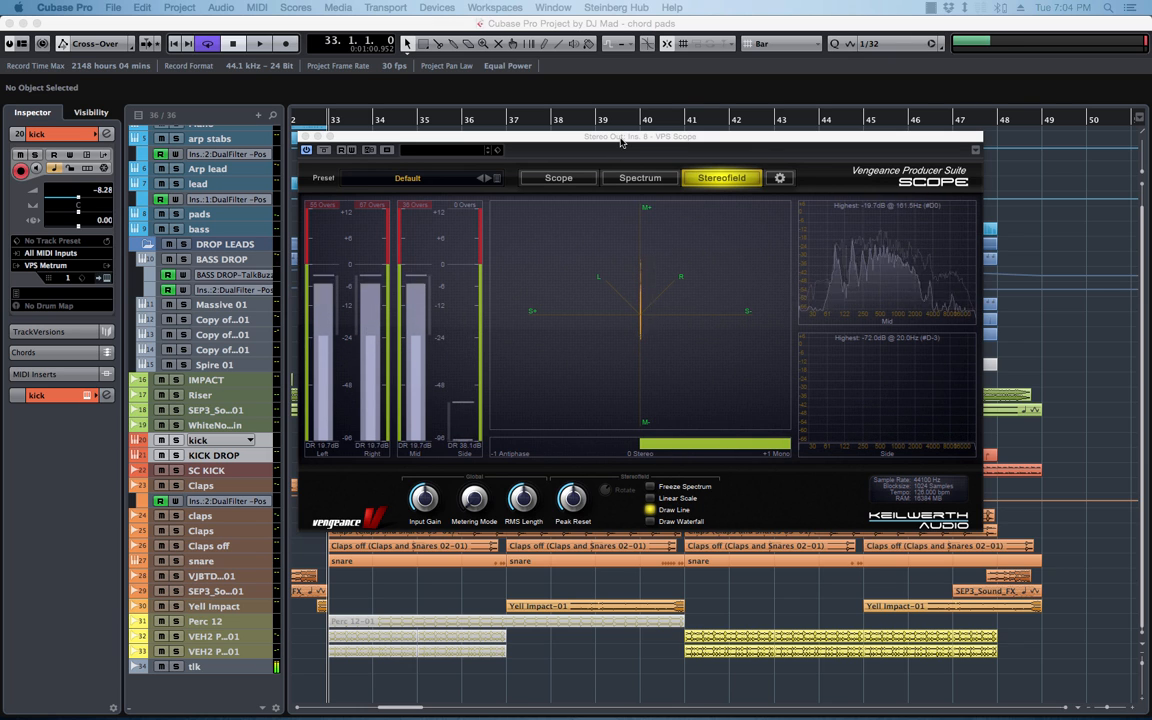
Play the drop with BASS DROP, Massive 01 and its copies soloed to examine their stereo width, then stop and clear the solos
{"action": "left_click_drag", "start_coordinate": [620, 142], "coordinate": [645, 139]}
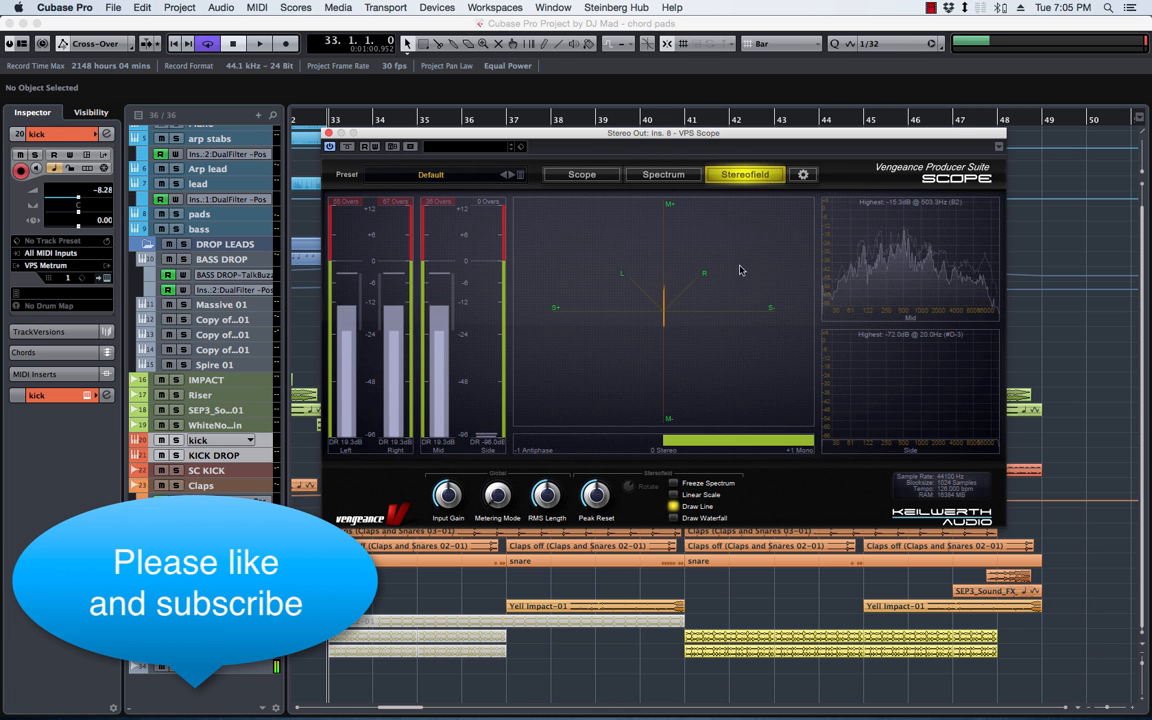
{"action": "key", "text": "space"}
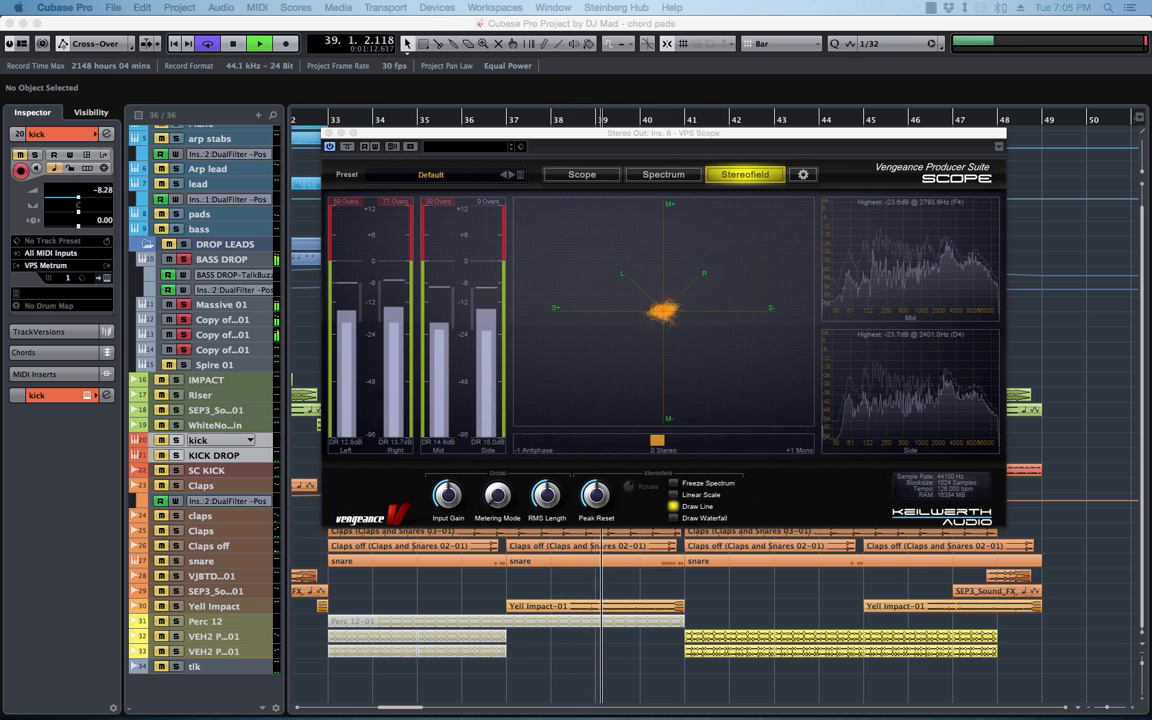
{"action": "key", "text": "space"}
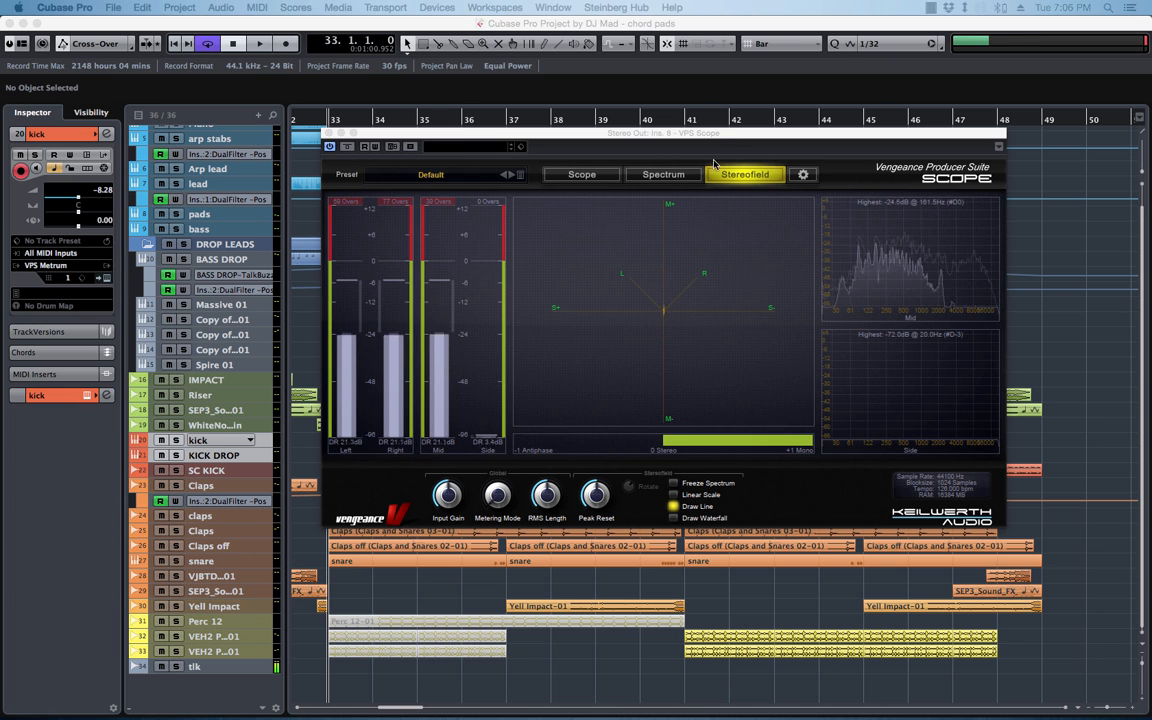
Switch the VPS Scope back to the Scope display and move its window off the arrangement
{"action": "left_click_drag", "start_coordinate": [563, 137], "coordinate": [609, 205]}
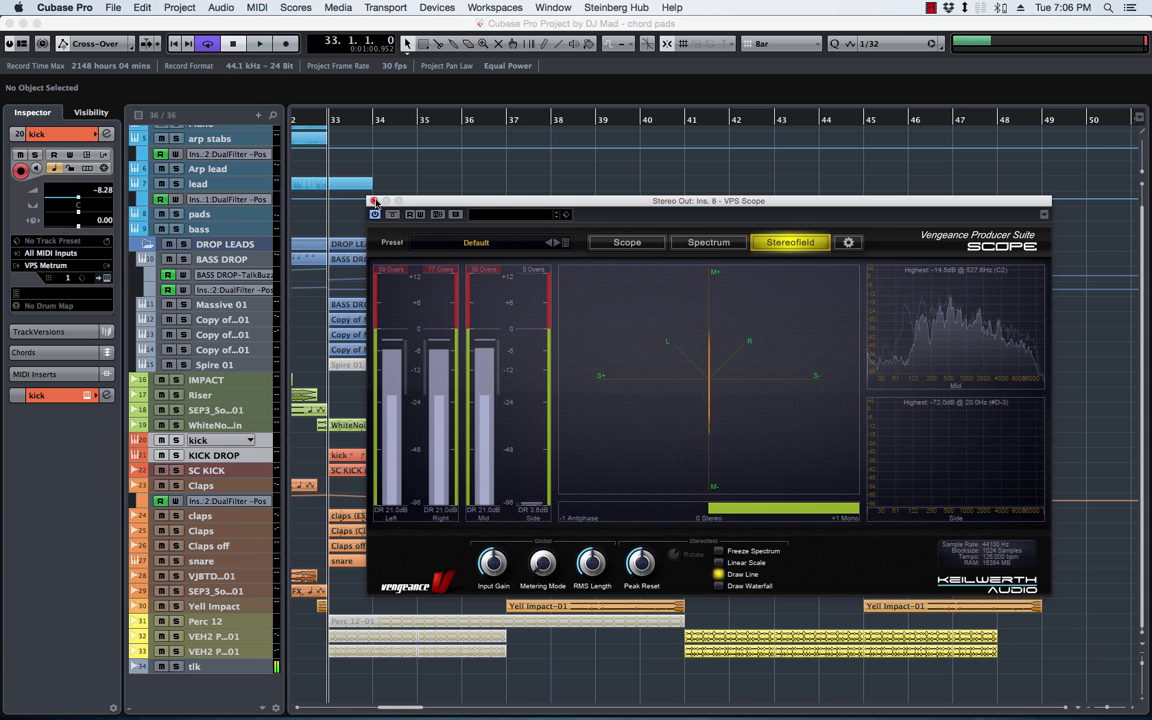
{"action": "left_click_drag", "start_coordinate": [461, 203], "coordinate": [527, 134]}
{"action": "left_click", "coordinate": [658, 171]}
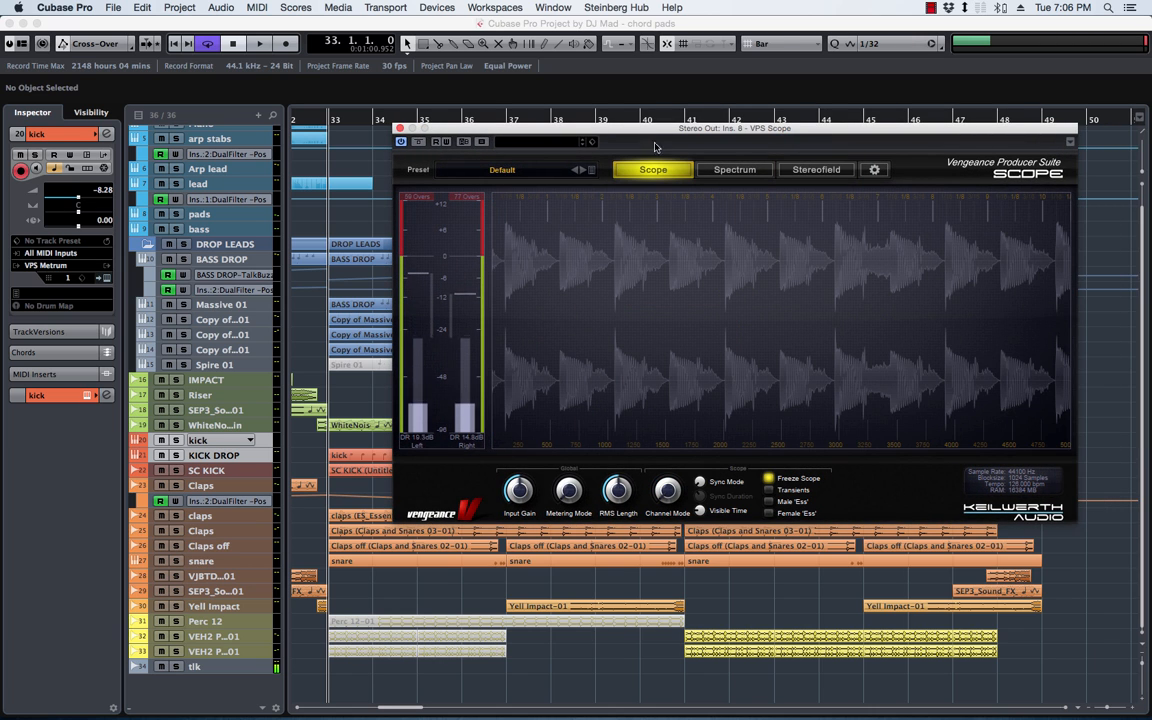
{"action": "left_click_drag", "start_coordinate": [771, 128], "coordinate": [1150, 125]}
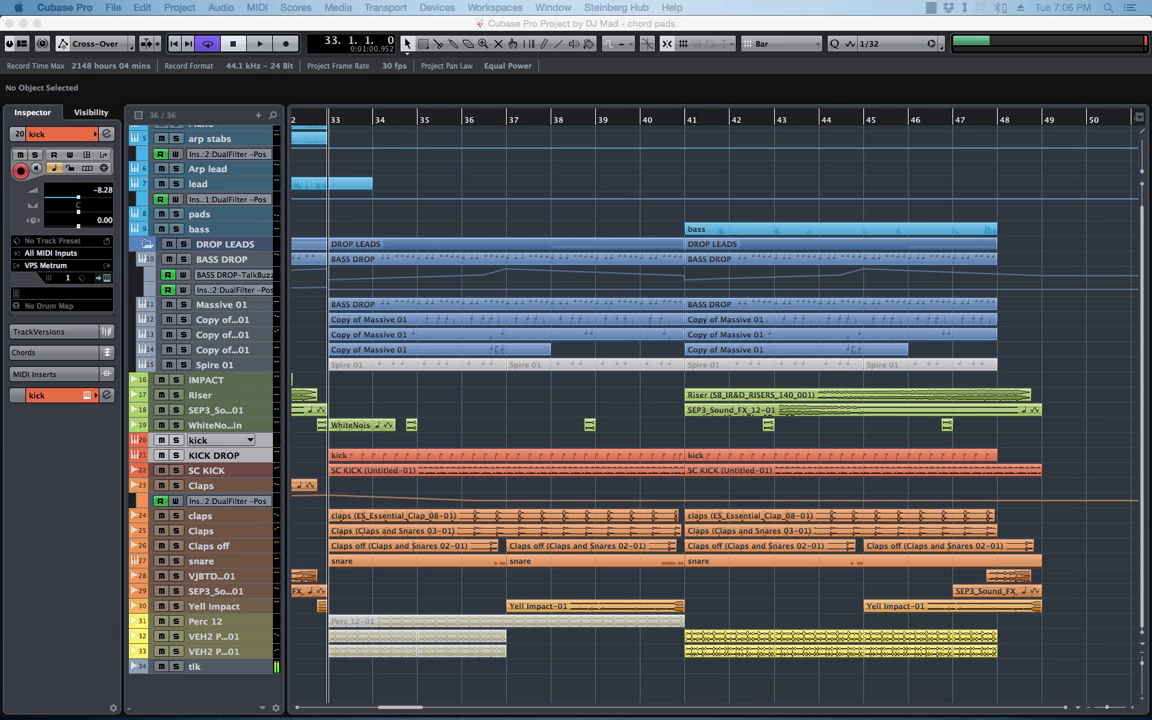
Zoom the arrangement out horizontally until the whole song from bar 1 fits, with the upper tracks from Piano down in view
{"action": "left_click", "coordinate": [1074, 350]}
{"action": "key", "text": "g"}
{"action": "key", "text": "g"}
{"action": "key", "text": "g"}
{"action": "key", "text": "g"}
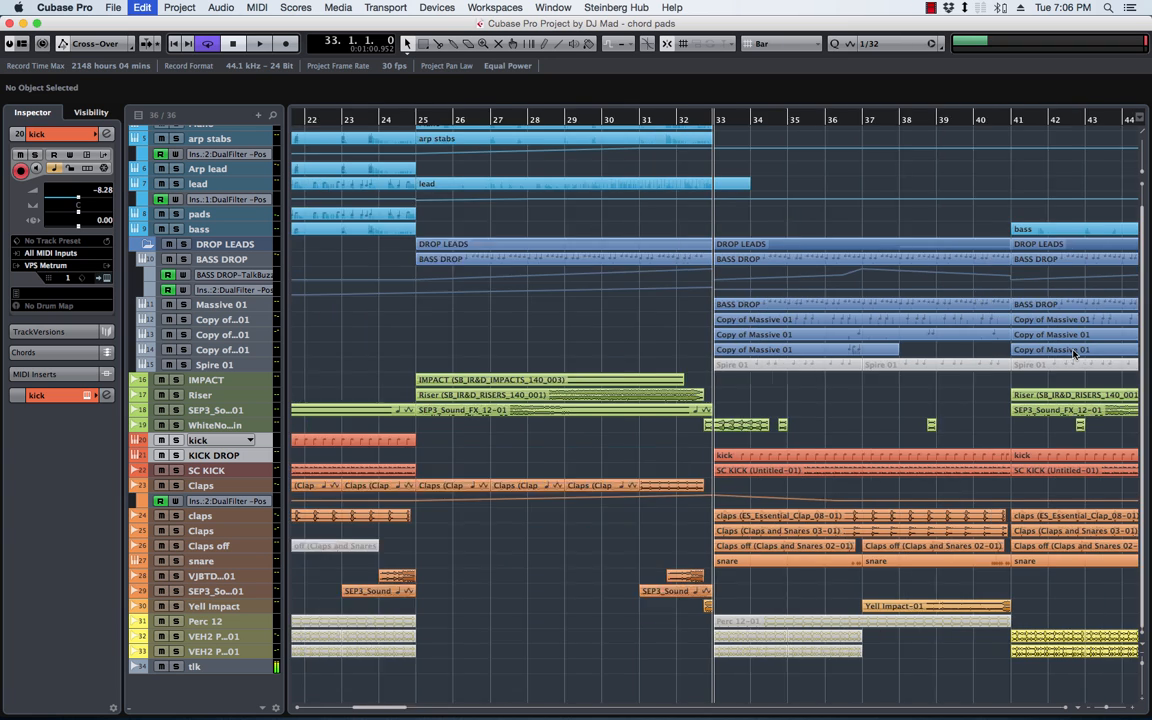
{"action": "key", "text": "g"}
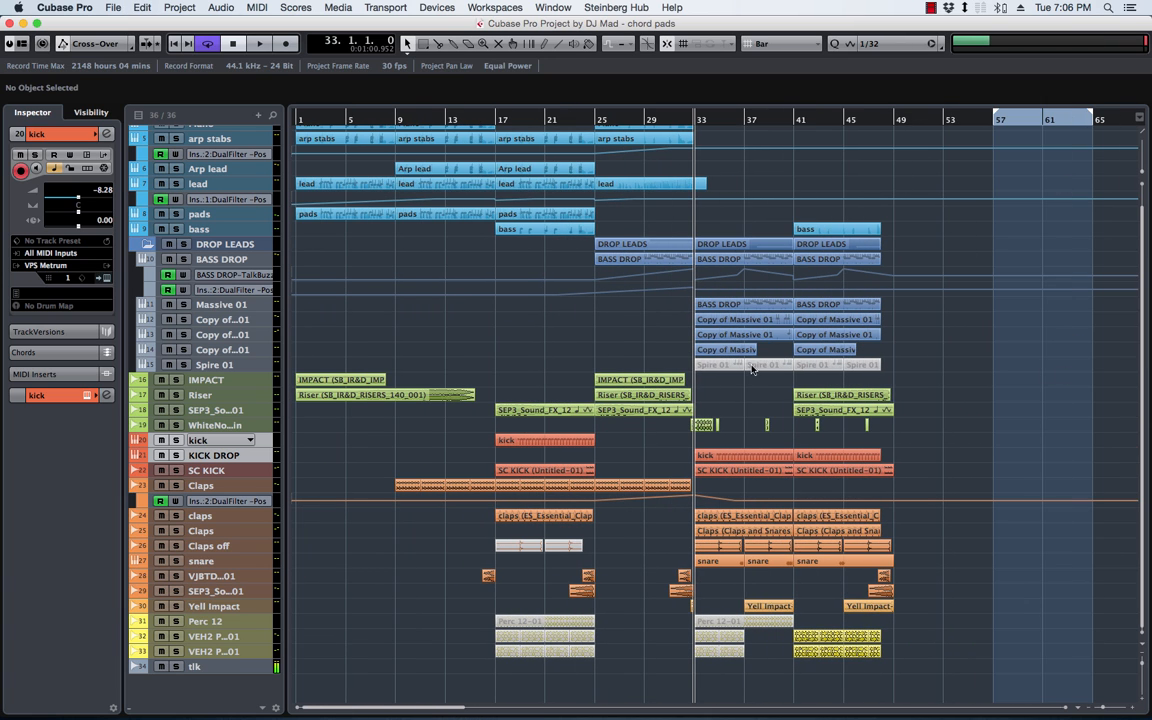
{"action": "scroll", "coordinate": [603, 362], "scroll_direction": "up", "scroll_amount": 2}
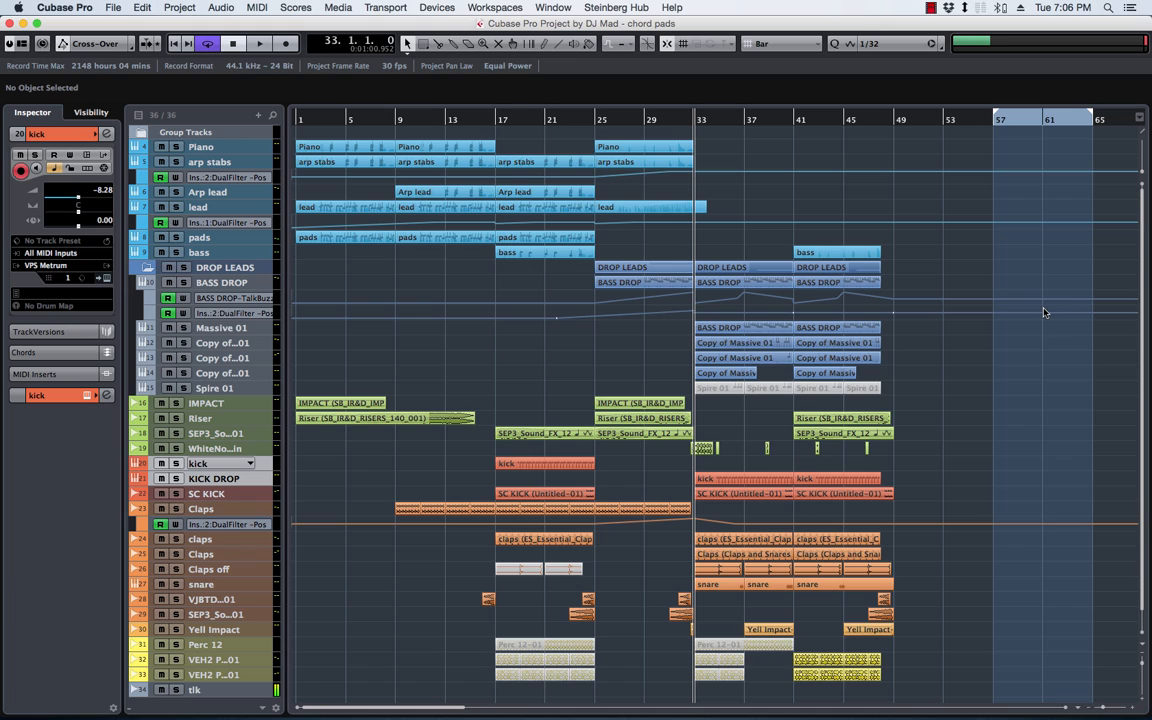